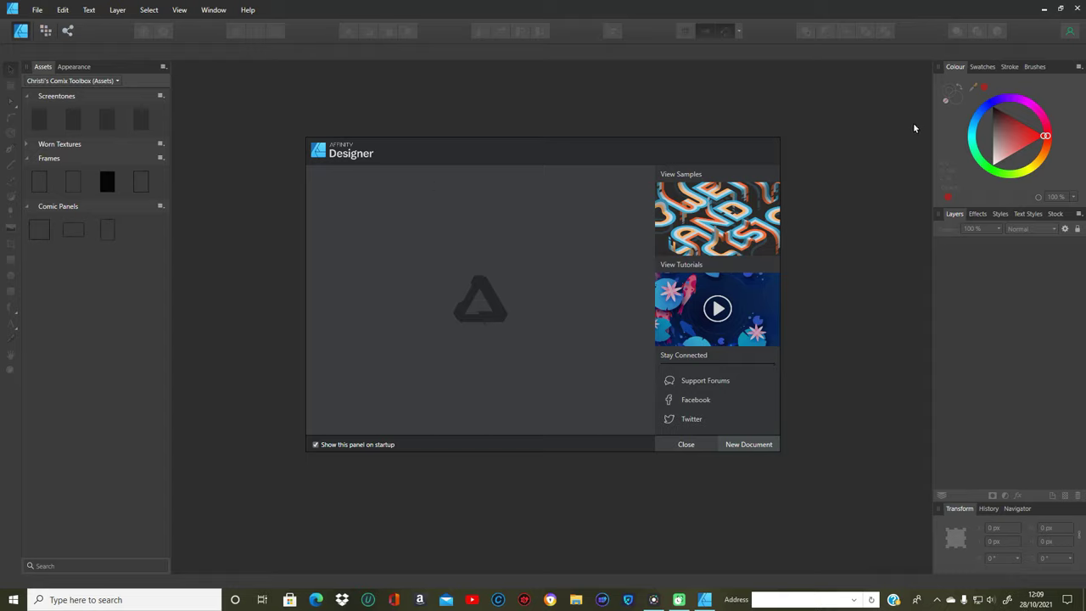
Close the welcome screen and open the recent file Design tutorial character.afdesign.
left_click(686, 444)
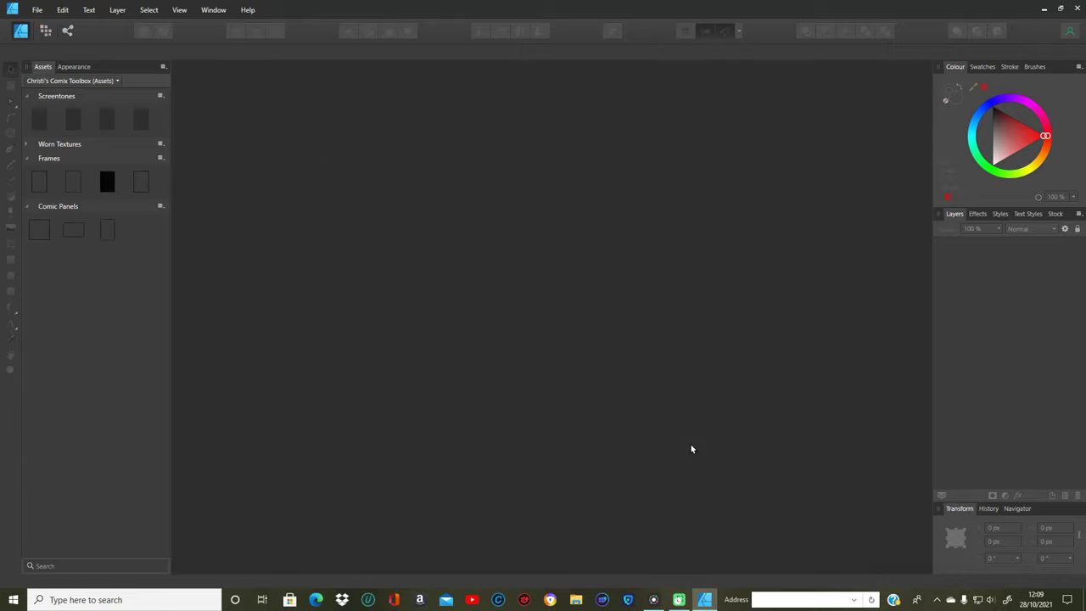
left_click(38, 10)
mouse_move(49, 76)
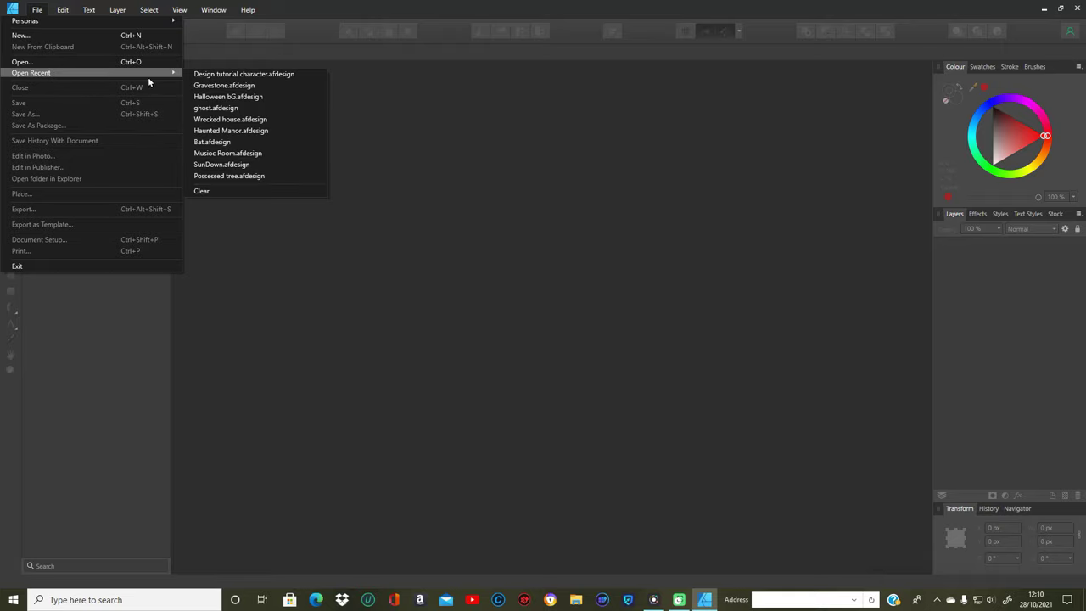
left_click(266, 78)
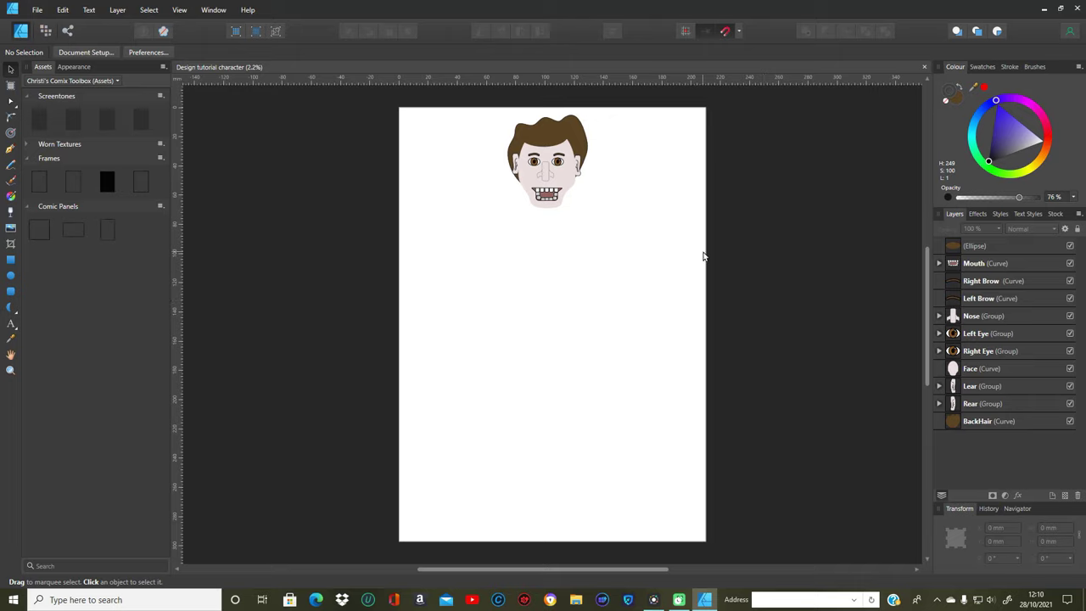
Rename the (Ellipse) layer in the Layers panel to FrontHair.
double_click(992, 246)
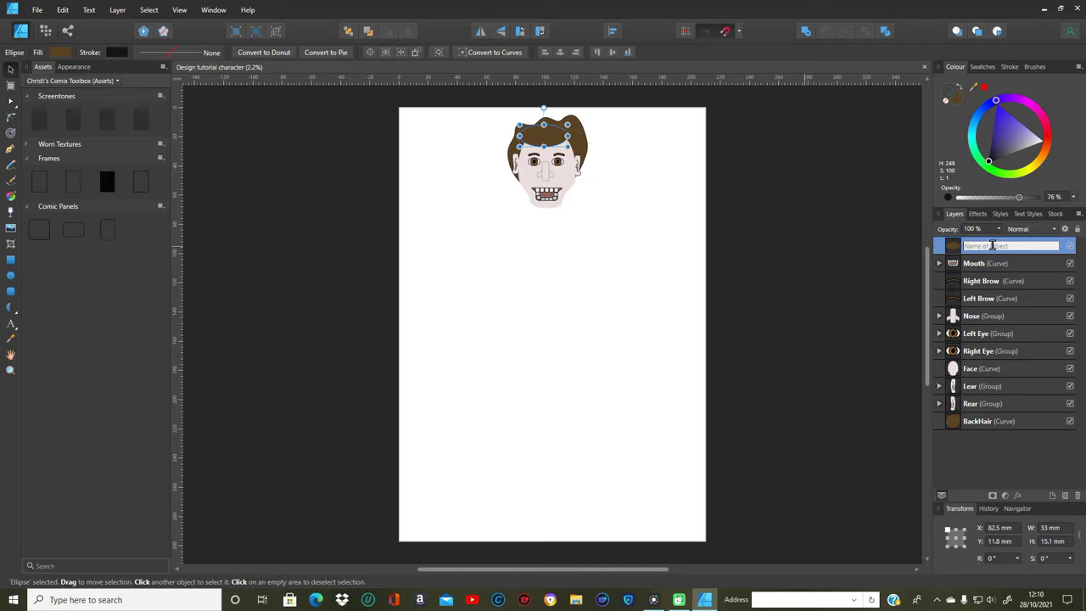
type("FrontHair")
key("Return")
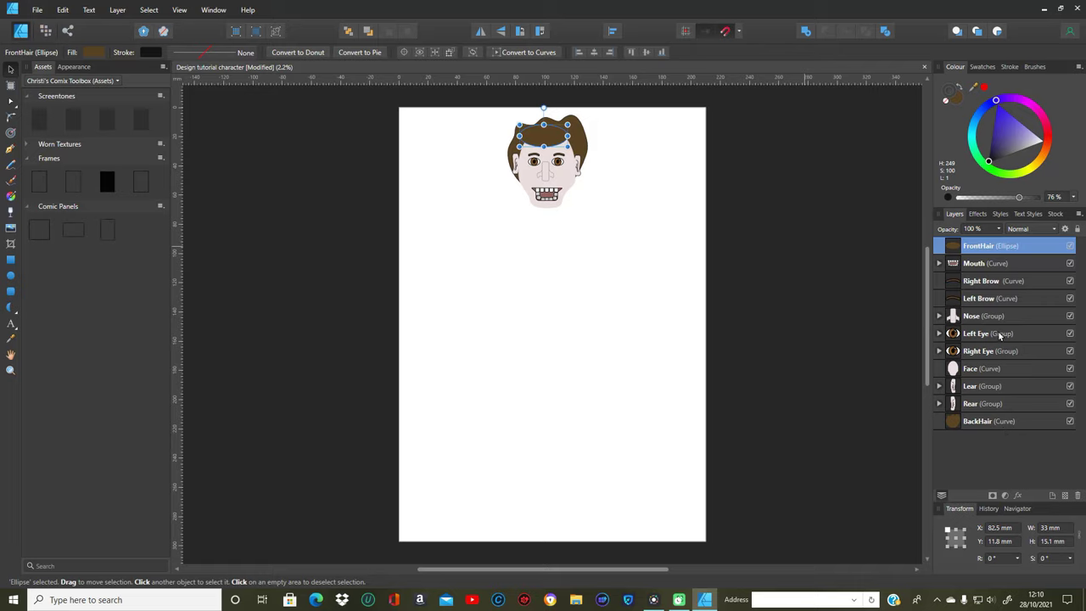
Group all face layers from FrontHair to BackHair into a group named Head.
left_click(984, 422, "shift")
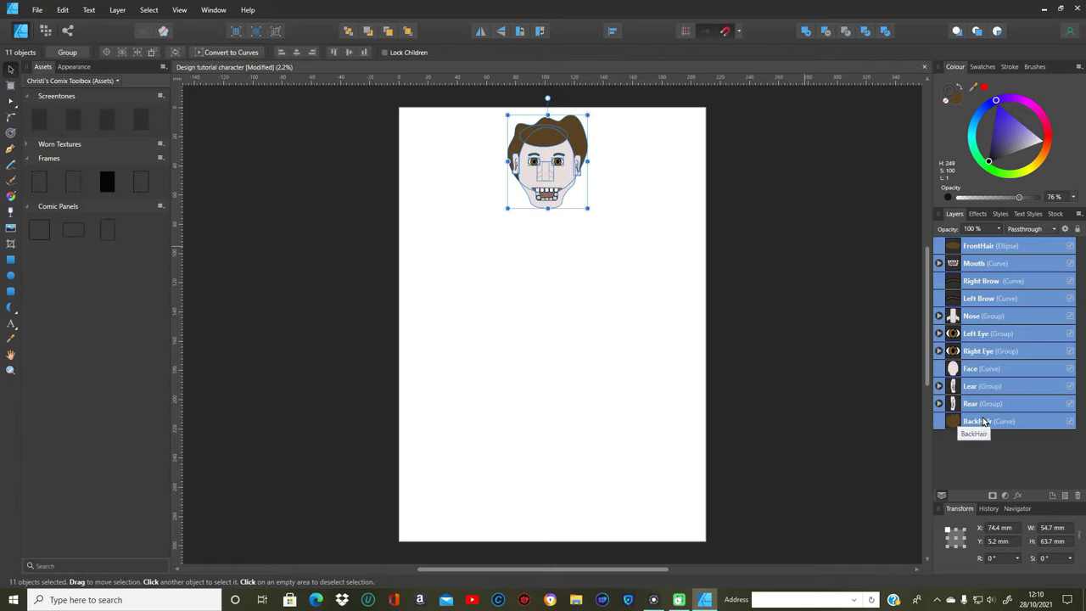
right_click(983, 421)
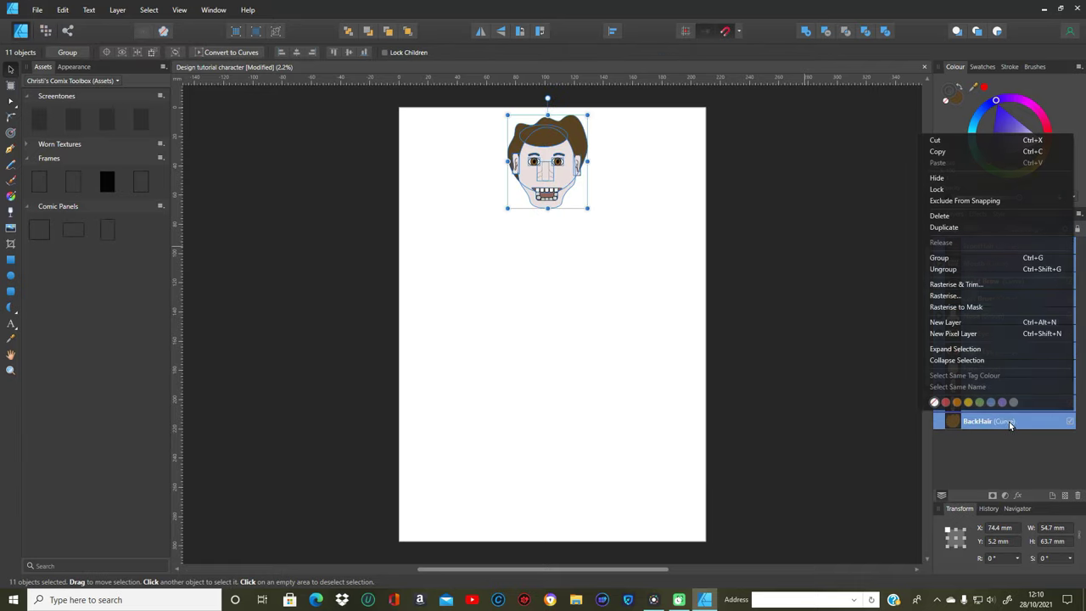
left_click(968, 258)
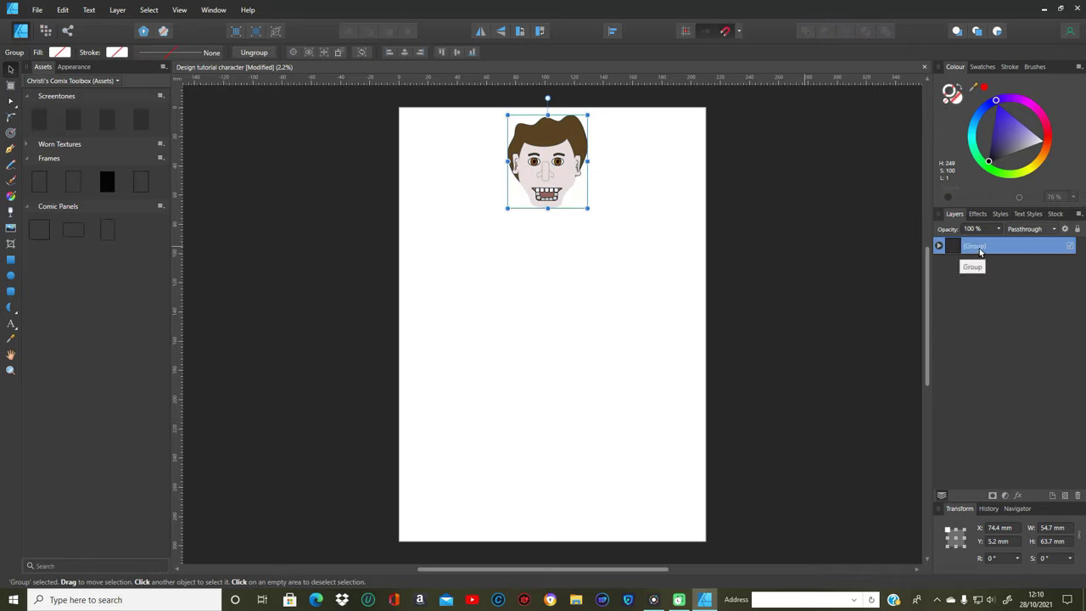
double_click(980, 245)
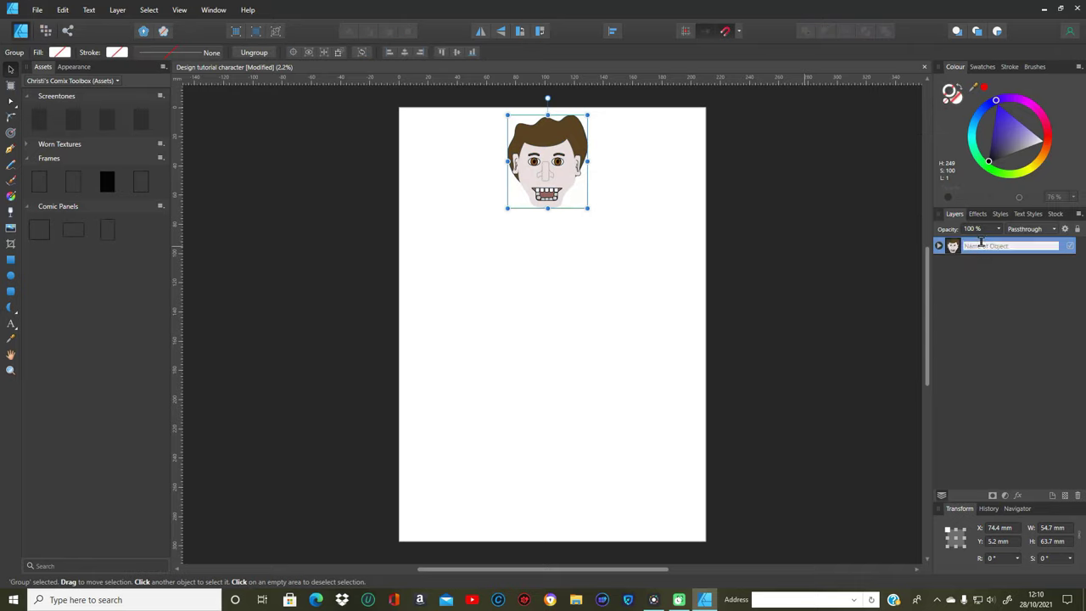
type("Head")
key("Return")
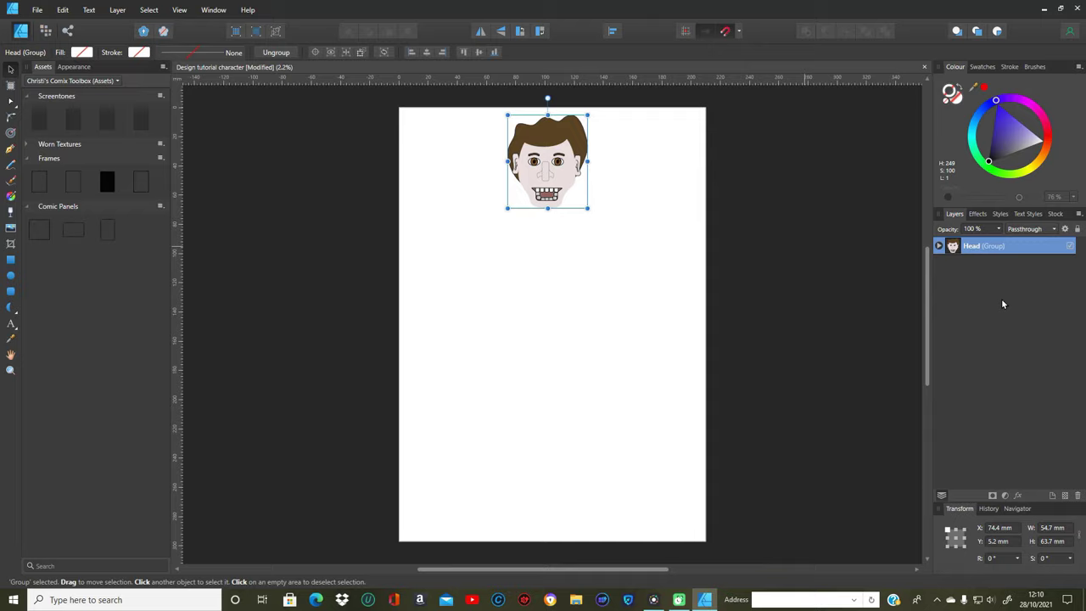
Give the Face shape inside Head a solid 0.2 pt outline.
left_click(938, 246)
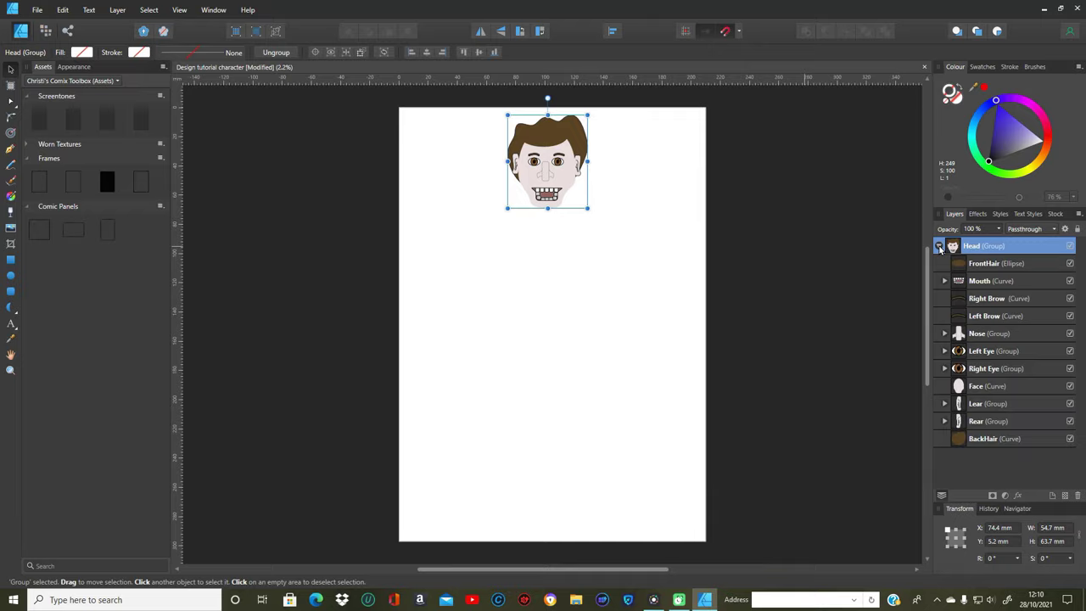
left_click(987, 386)
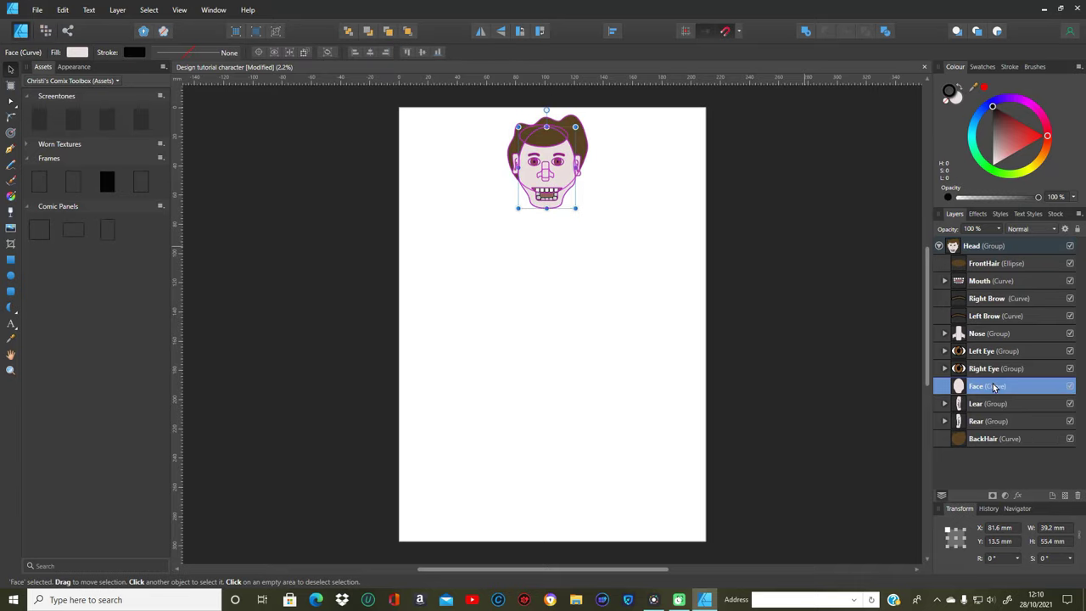
left_click(1009, 66)
left_click(982, 84)
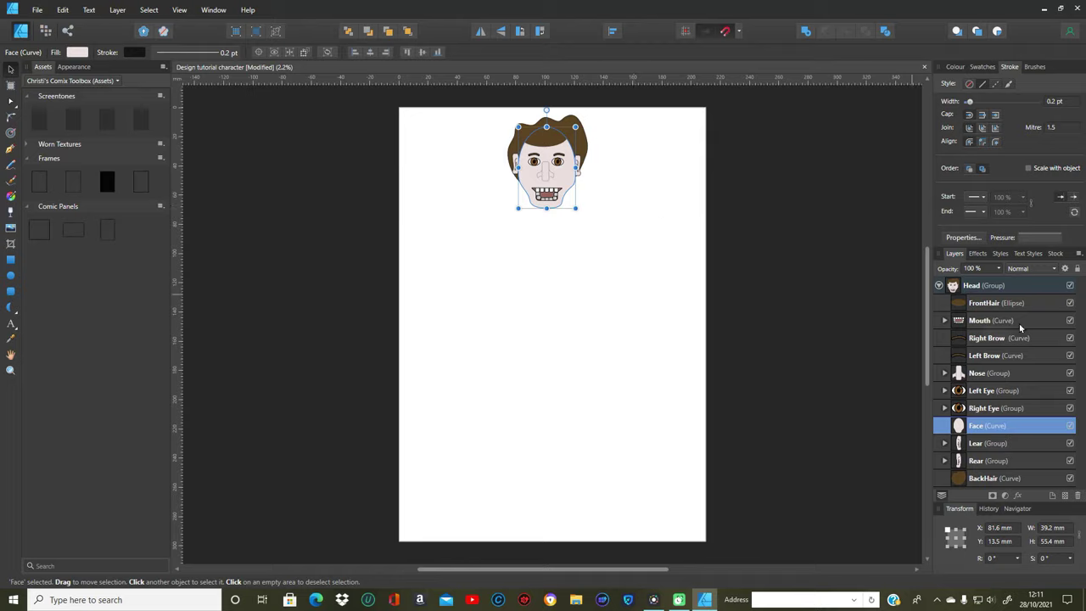
left_click(939, 286)
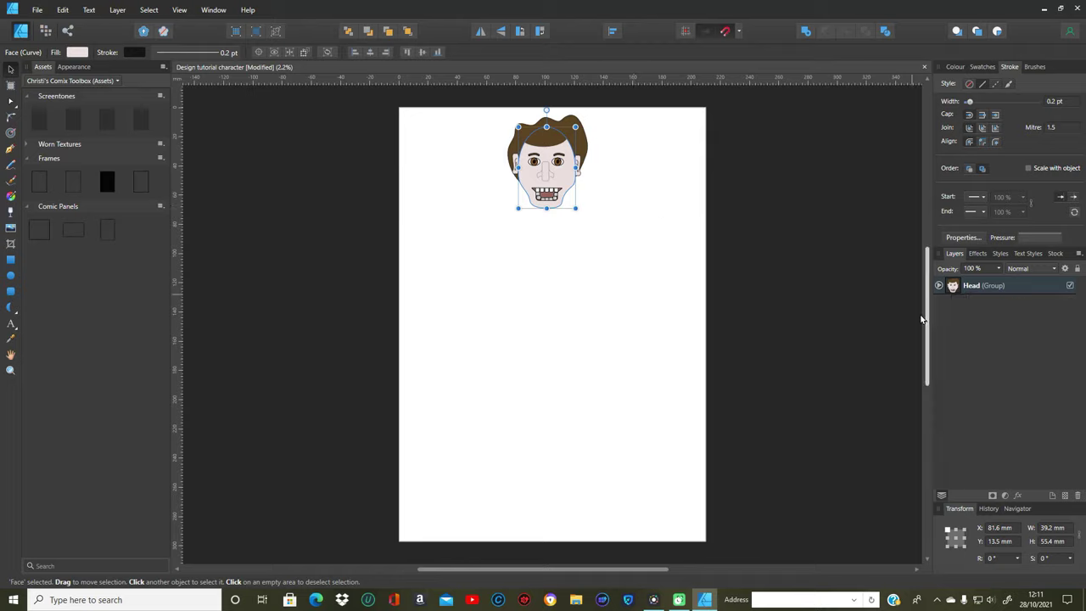
left_click(859, 313)
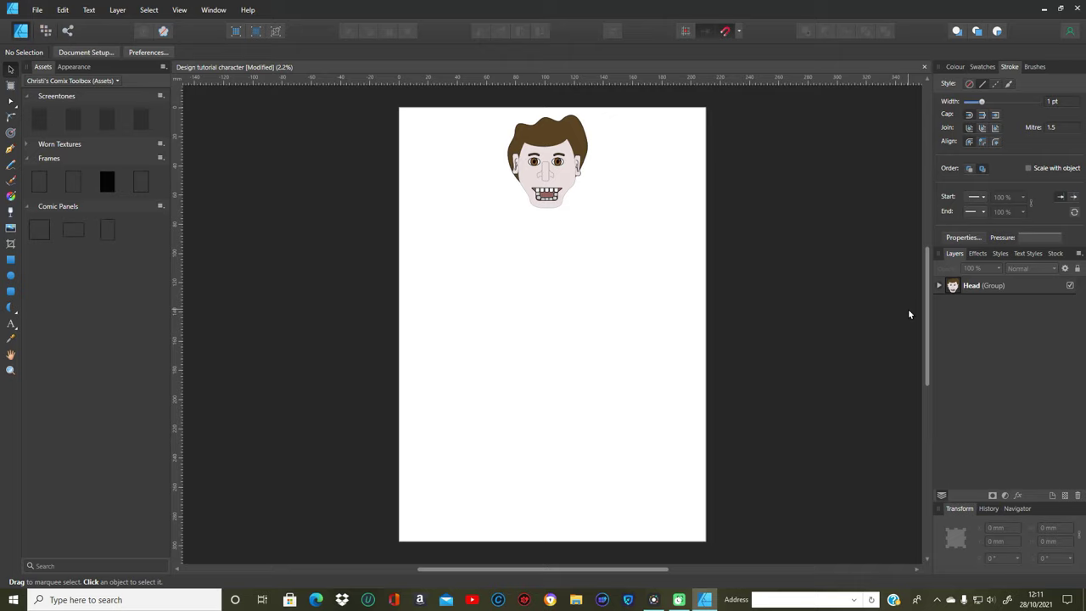
Draw a brown rounded-rectangle torso, about 74.3 × 99.9 mm, below the head.
left_click(10, 259)
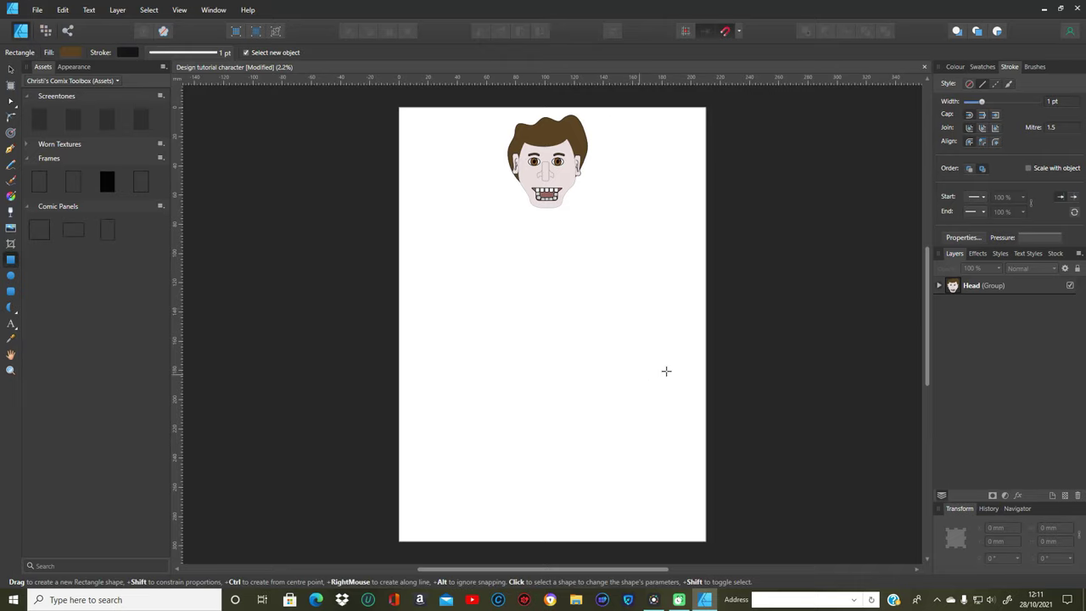
left_click_drag(507, 233, 560, 334)
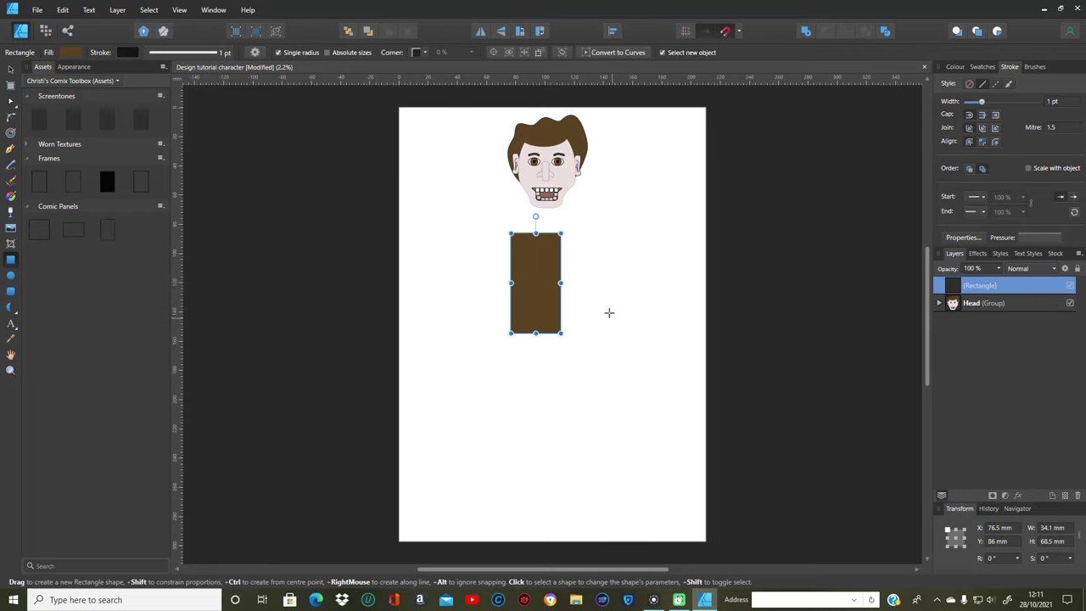
left_click(62, 10)
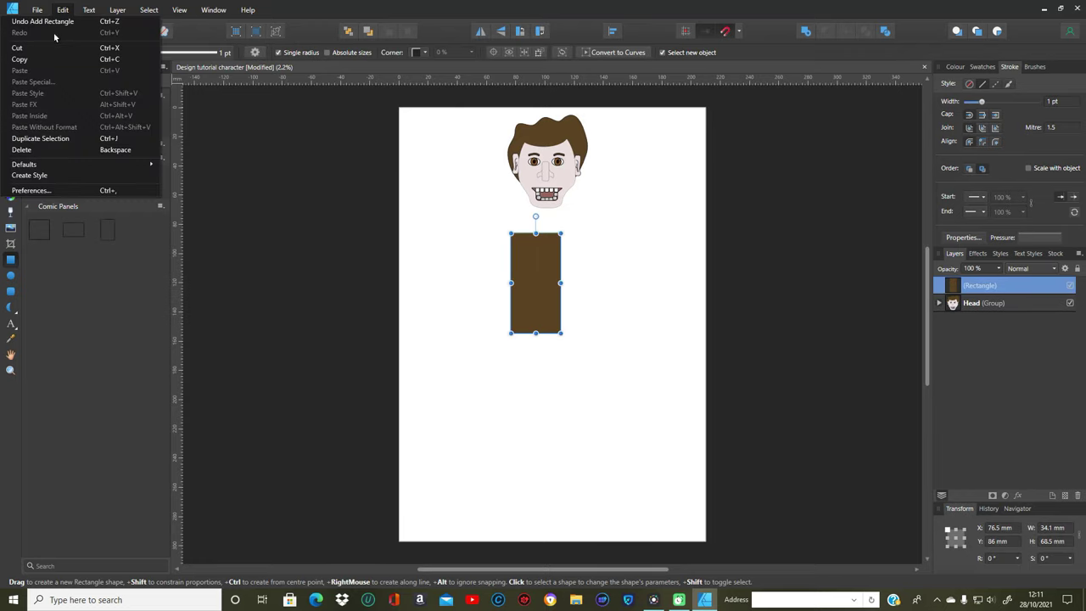
left_click(44, 21)
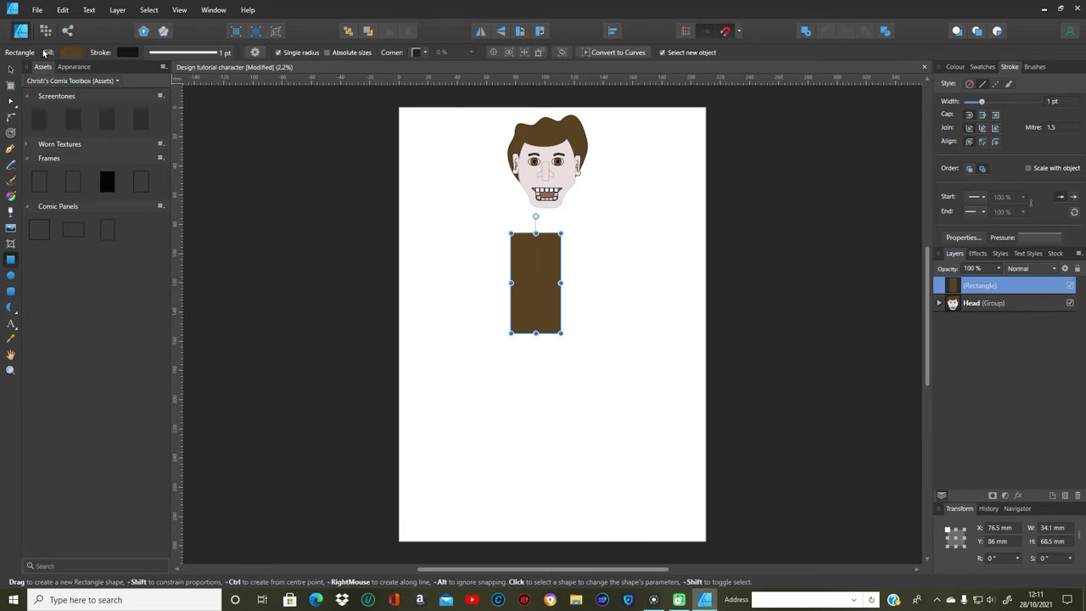
left_click(11, 291)
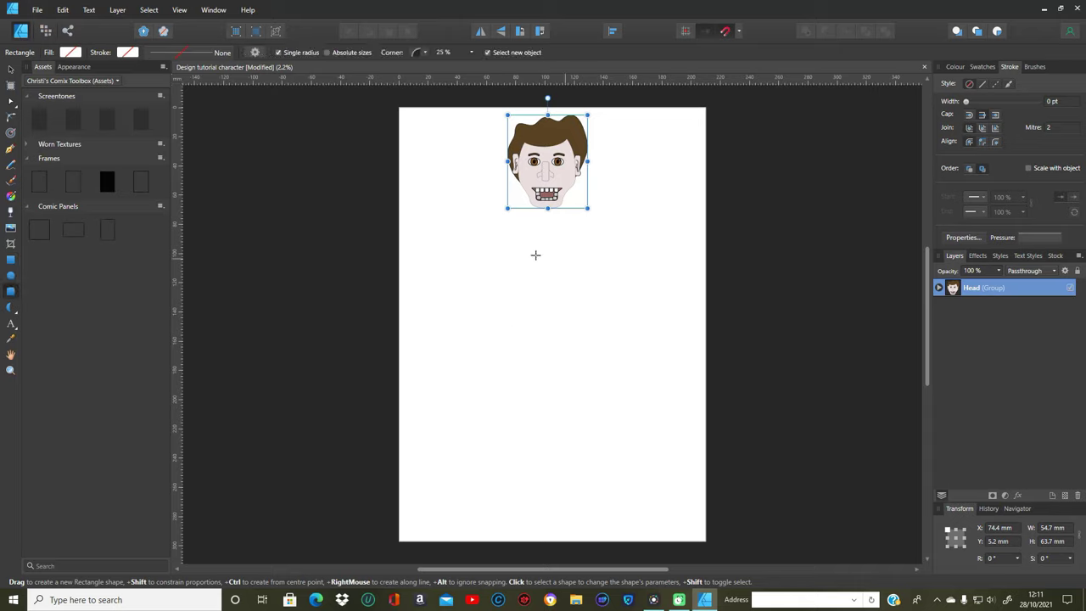
left_click_drag(495, 235, 603, 380)
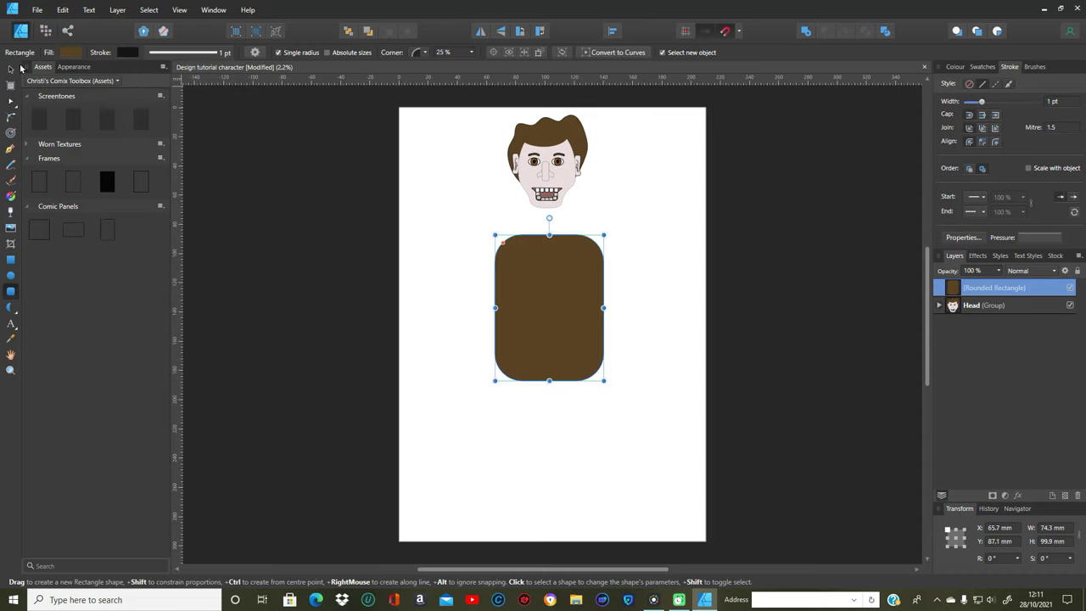
left_click(11, 68)
left_click_drag(568, 302, 564, 288)
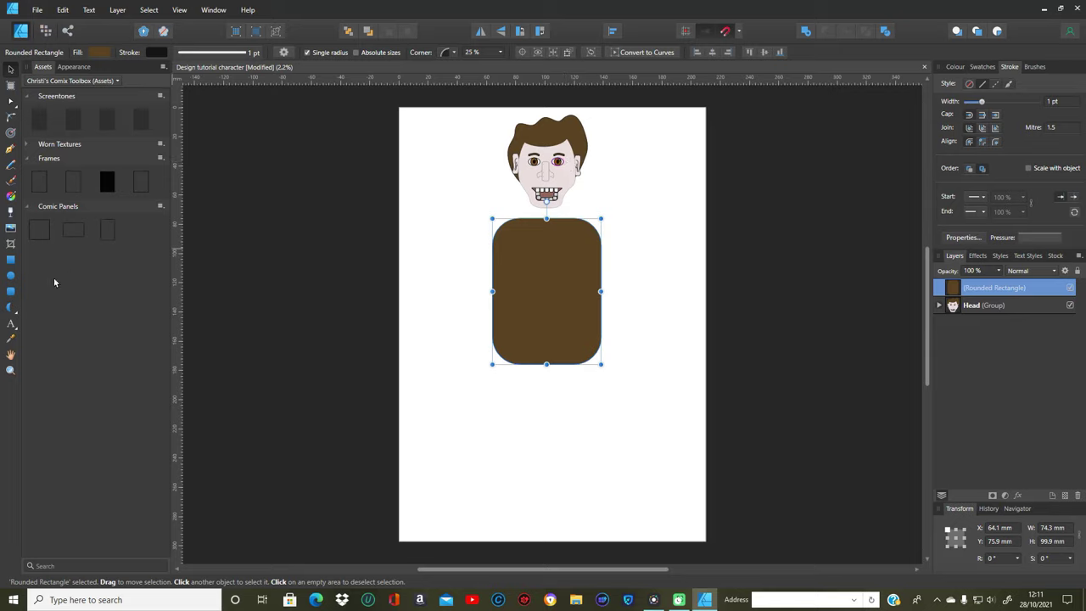
Draw a neck rectangle between face and torso, filled with the face's skin tone.
left_click(8, 260)
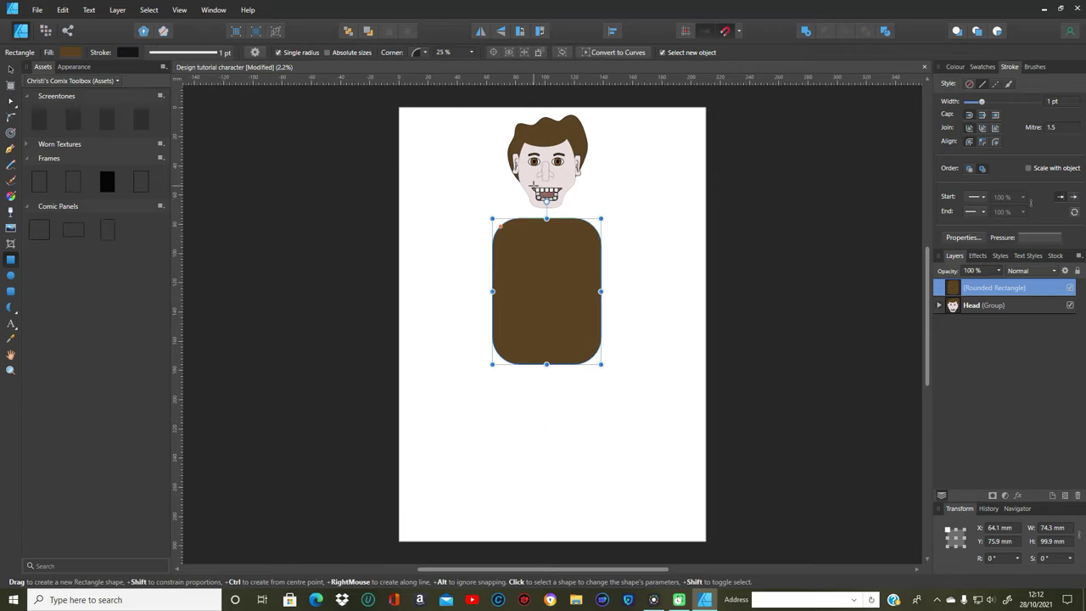
left_click_drag(528, 184, 562, 254)
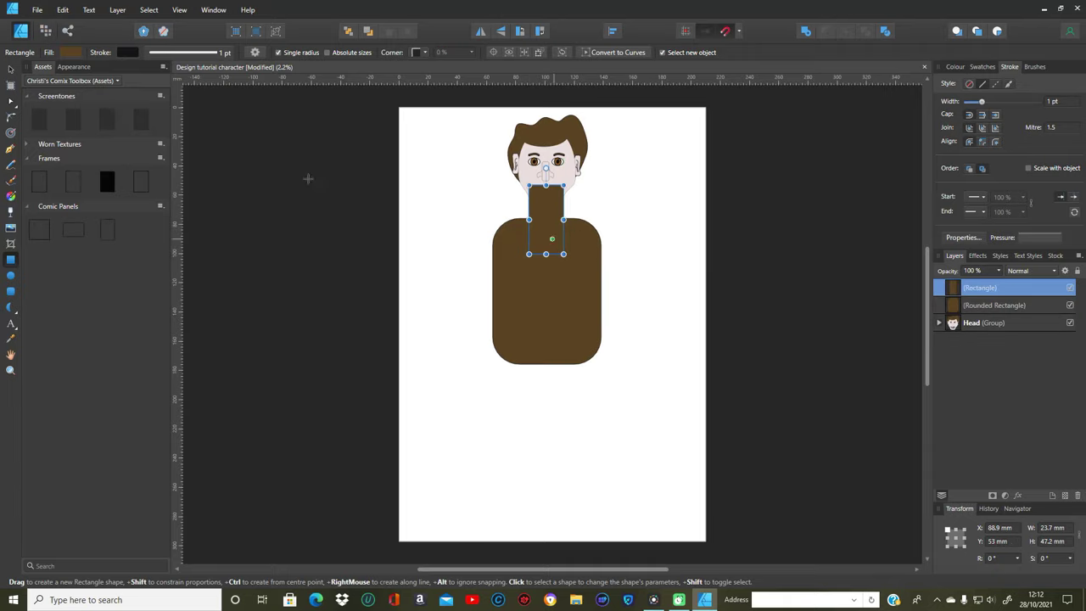
left_click(11, 339)
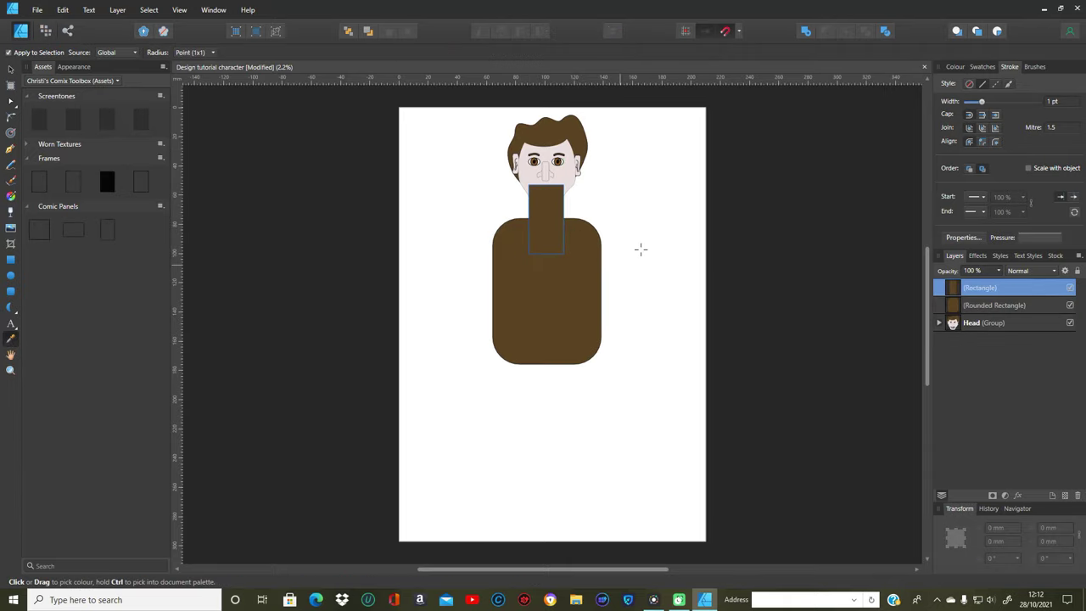
left_click(566, 172)
left_click(955, 67)
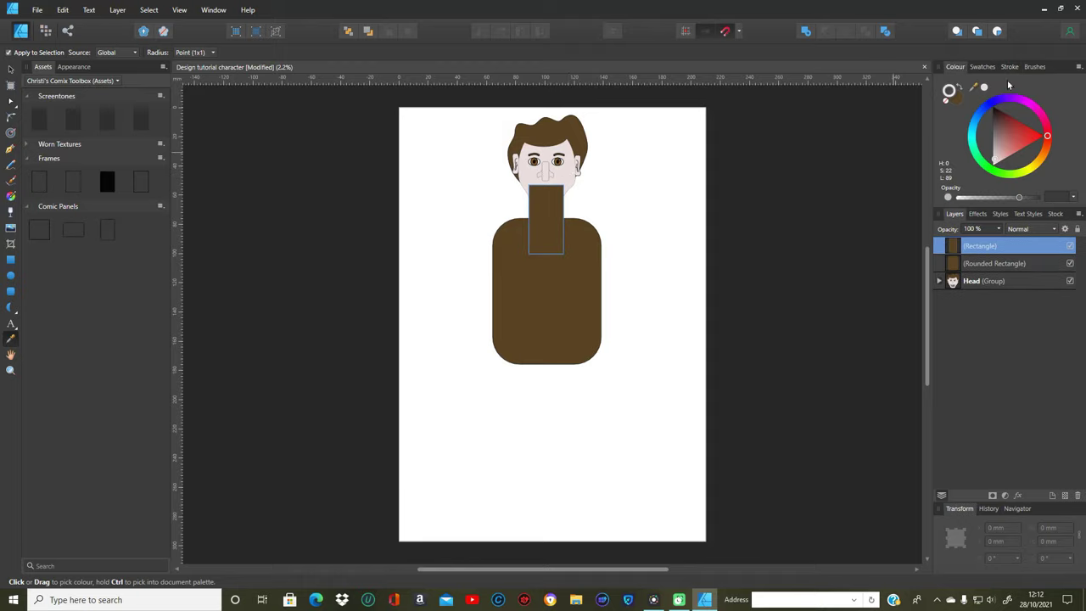
left_click(956, 99)
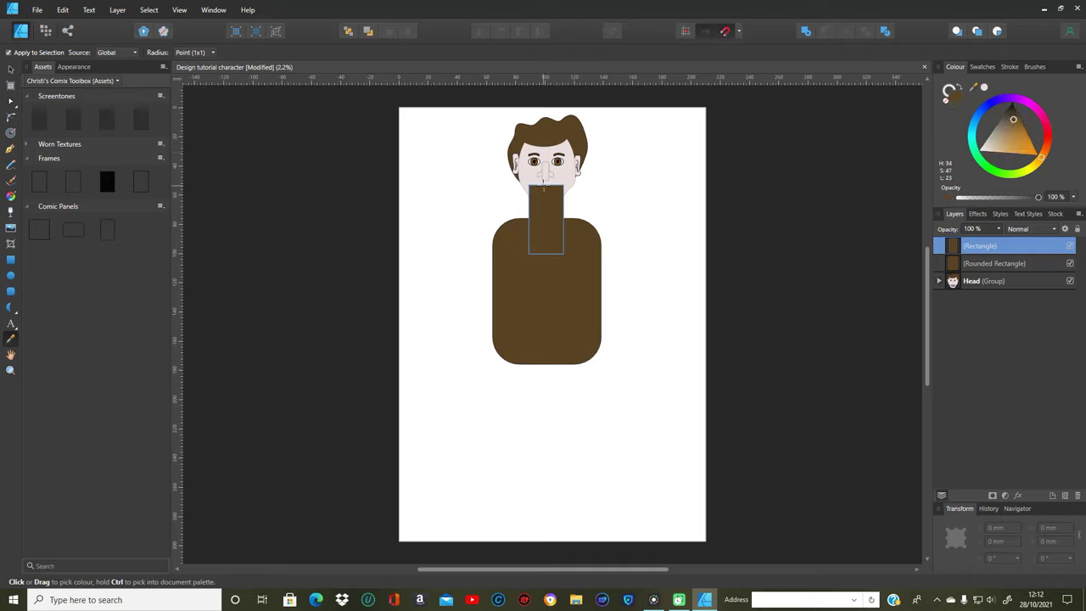
left_click(570, 173)
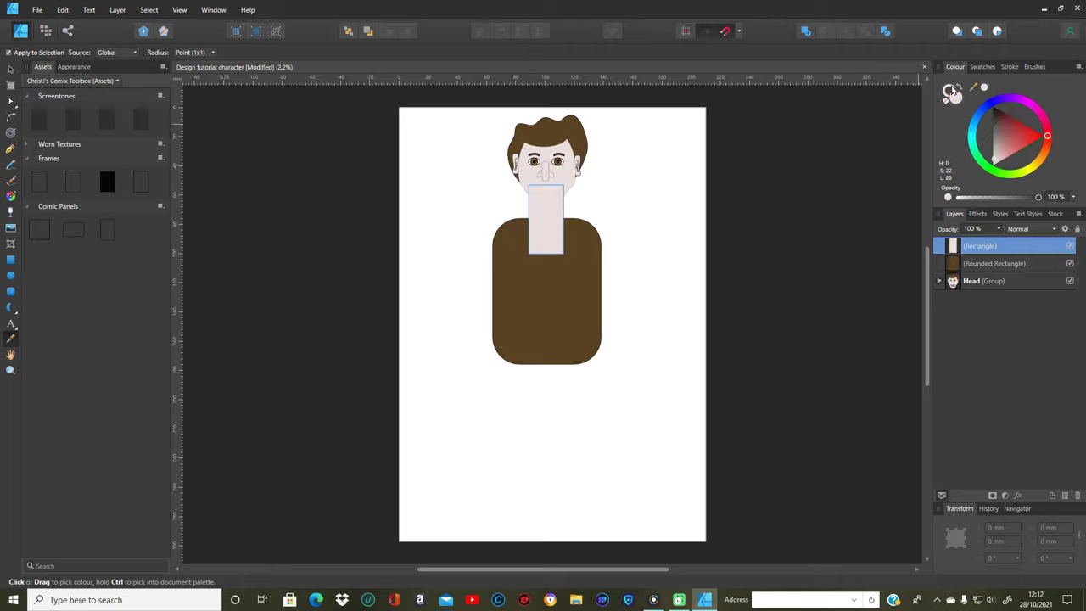
key("7")
key("6")
Thin the neck's outline to 0.2 pt.
key("x")
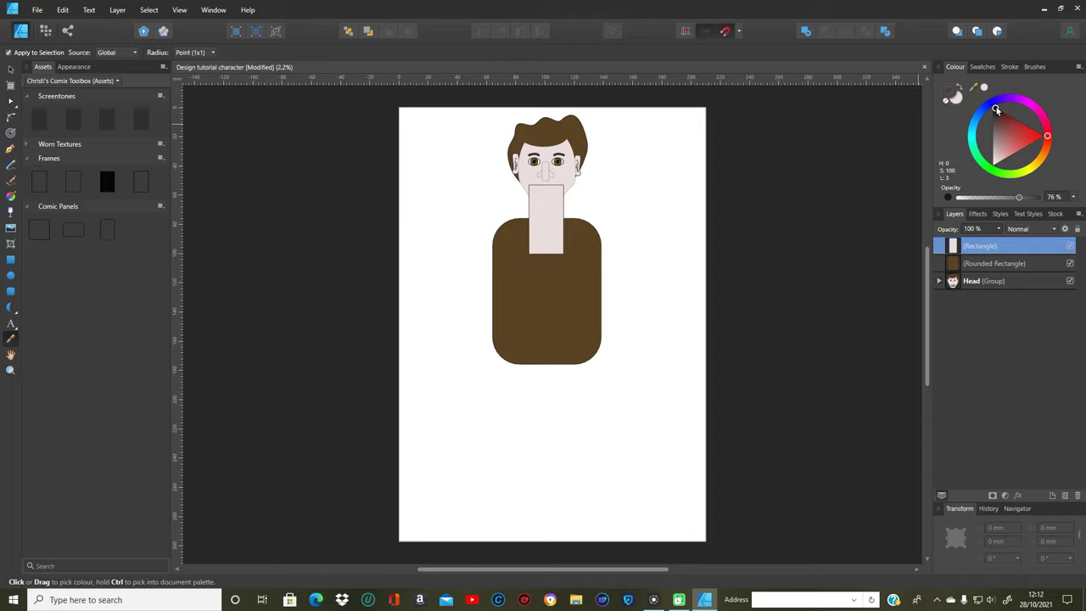
left_click(1008, 67)
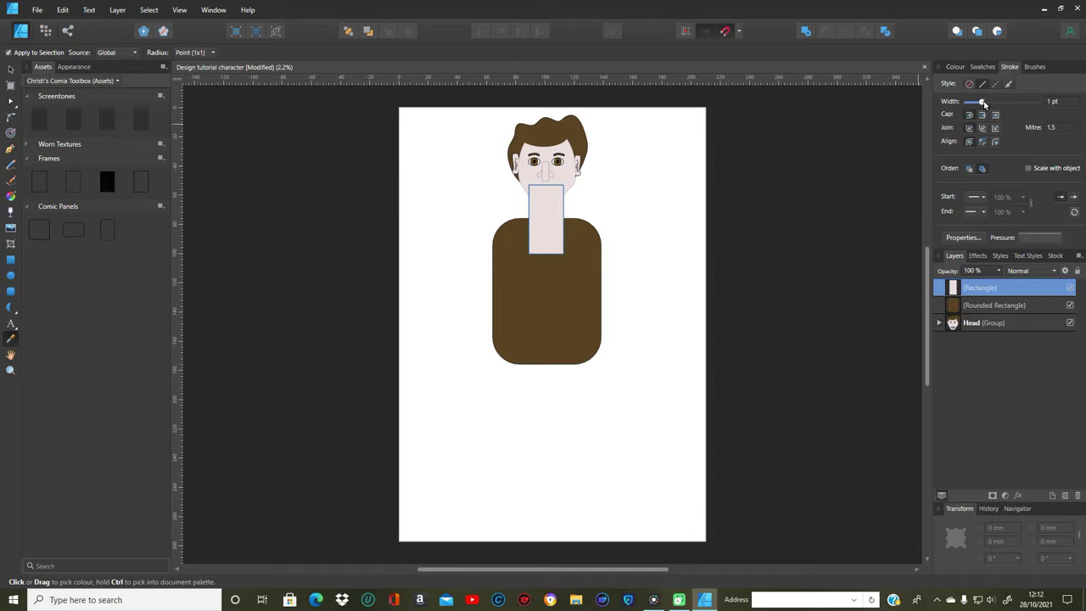
left_click_drag(983, 103, 971, 104)
Move the neck rectangle to the back, behind the head and torso.
left_click(10, 68)
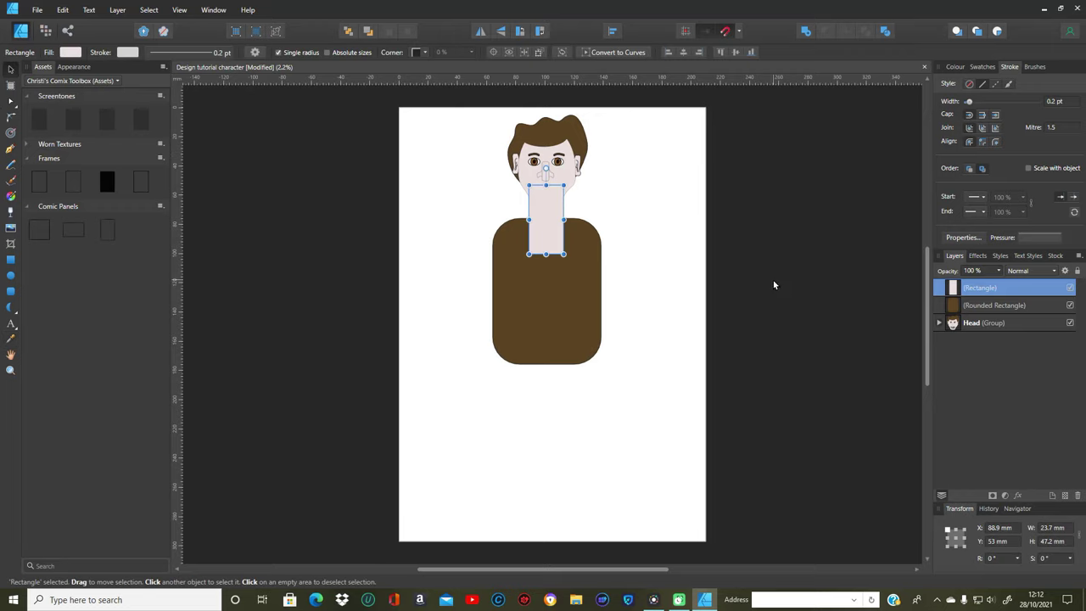
right_click(546, 218)
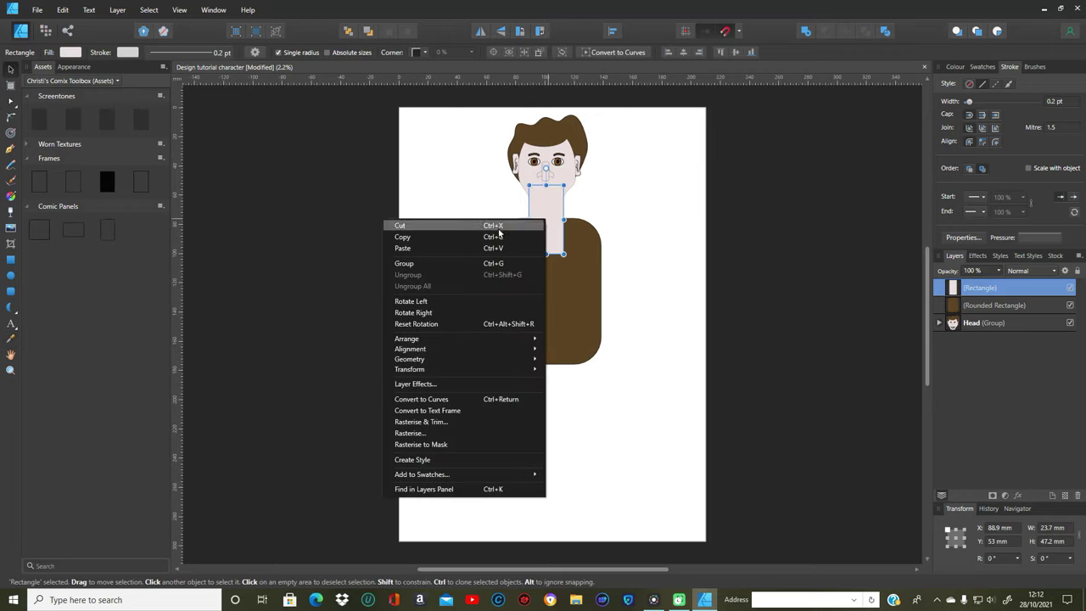
mouse_move(438, 346)
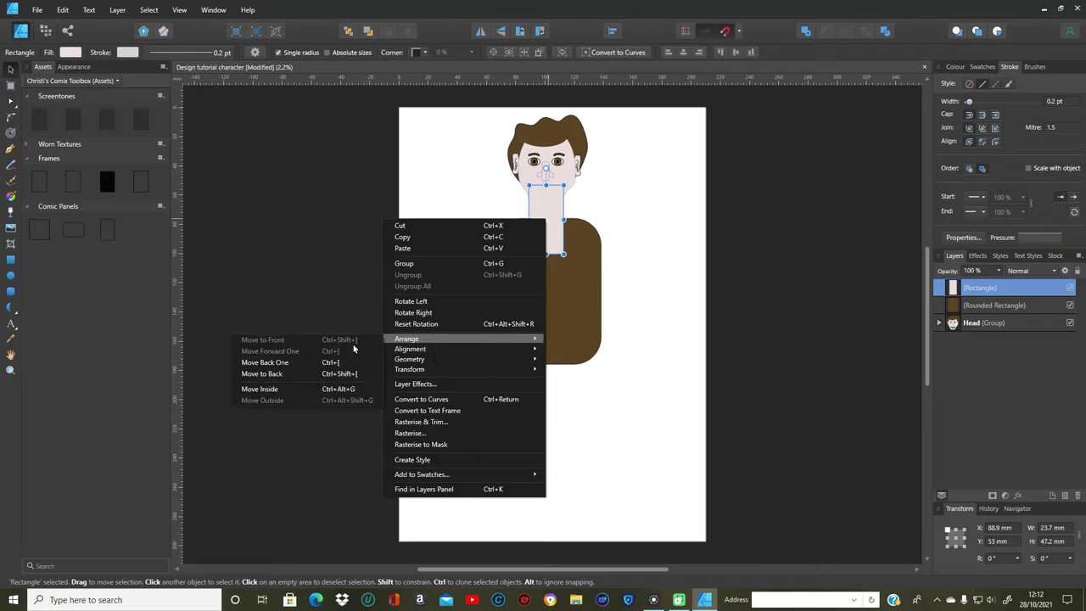
left_click(289, 373)
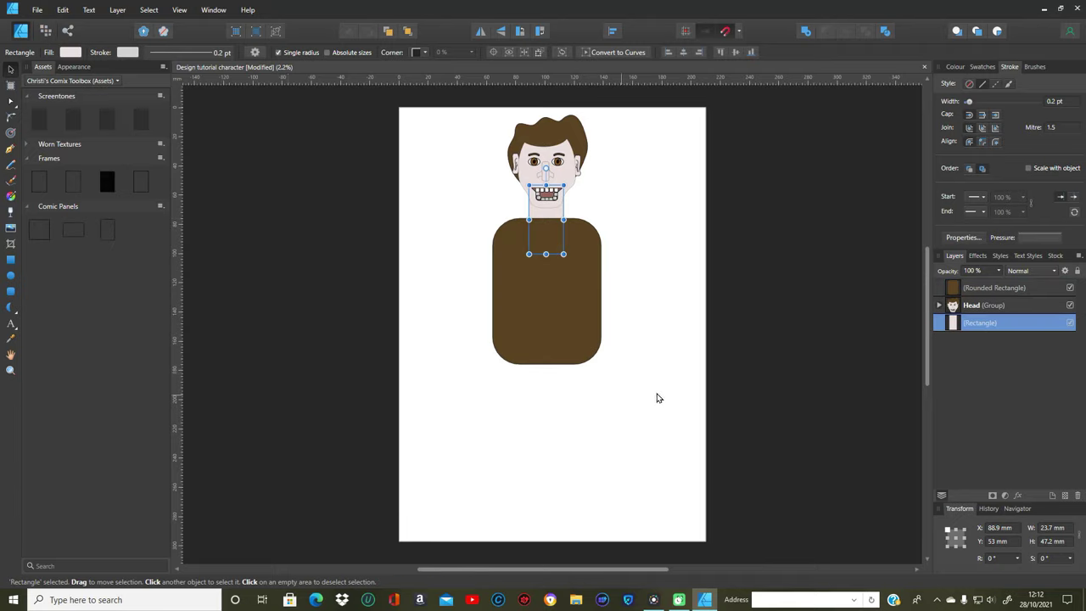
left_click(700, 393)
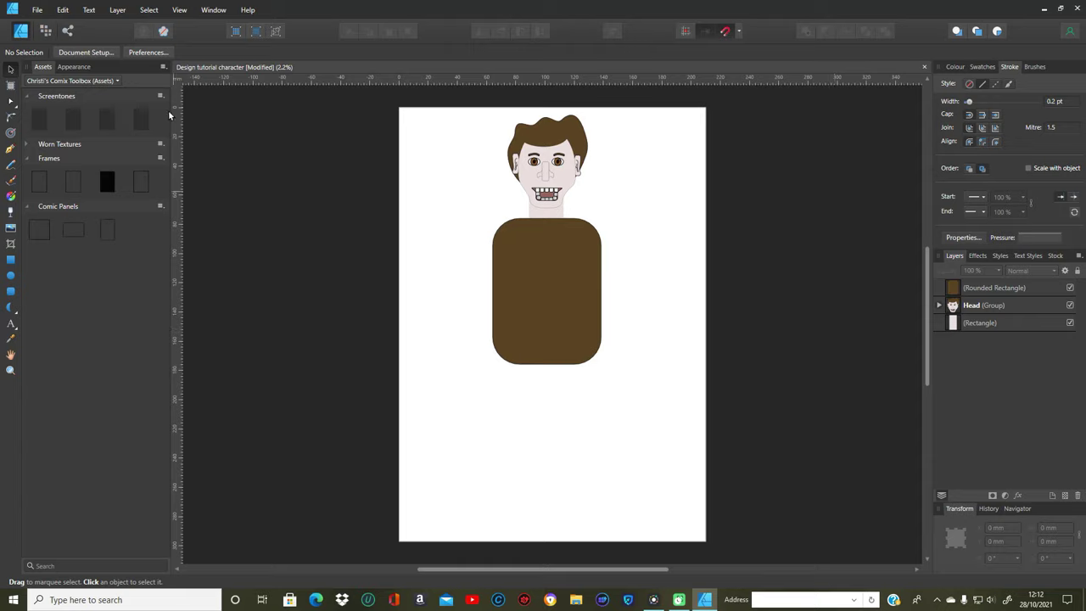
left_click(551, 216)
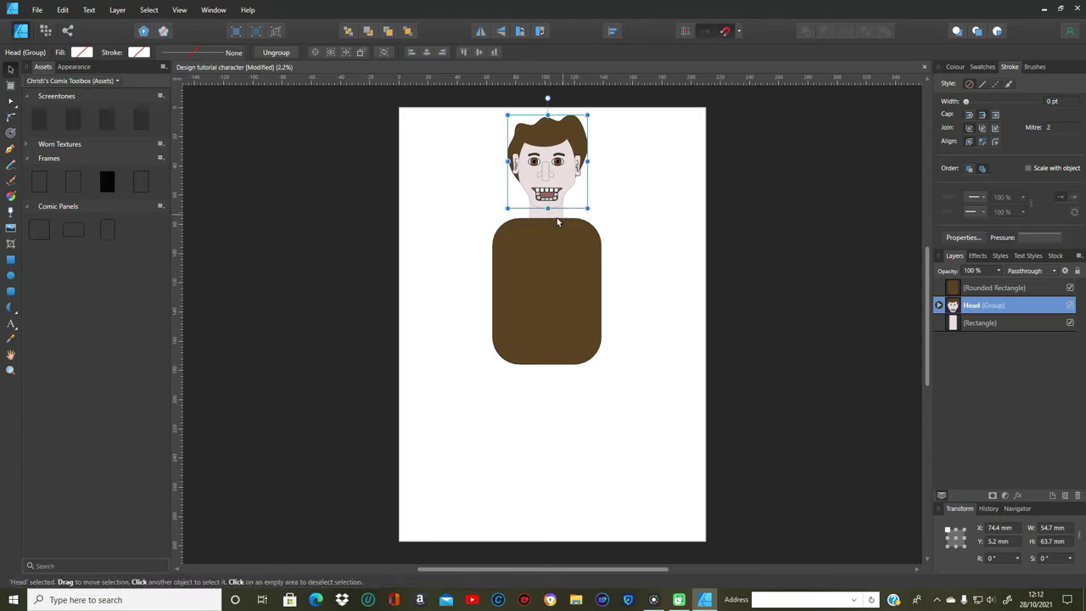
left_click(984, 327)
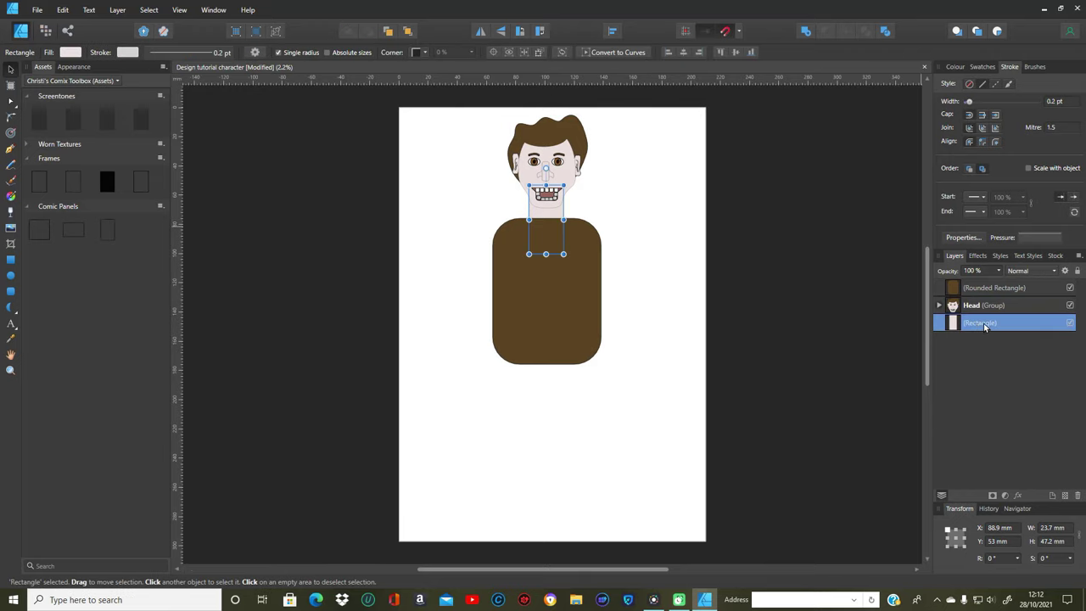
Convert the neck to curves and bend its sides inward into a tapered shape.
left_click(629, 55)
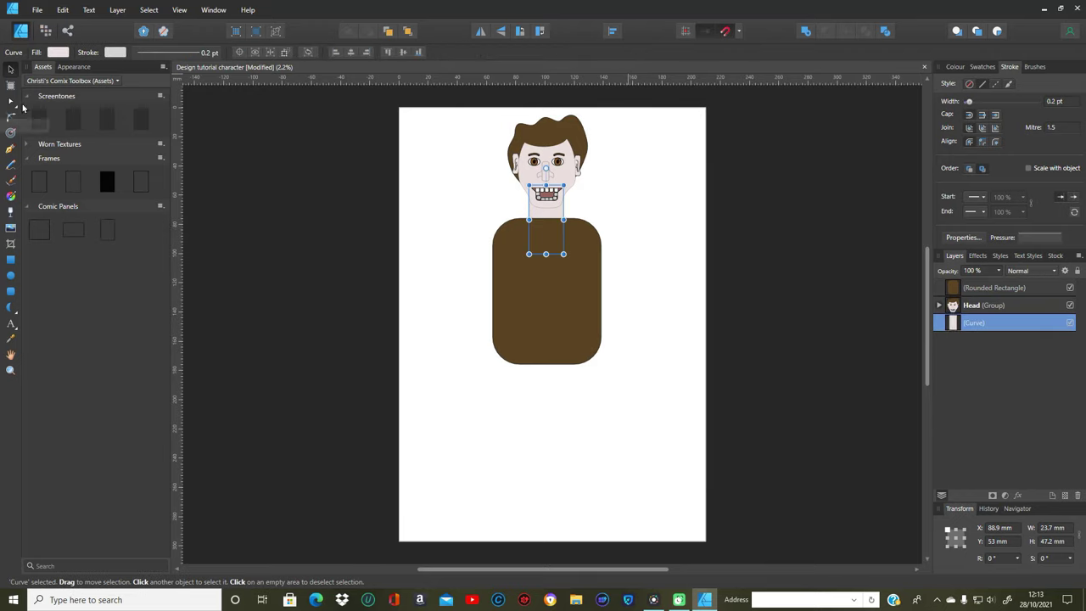
left_click(11, 100)
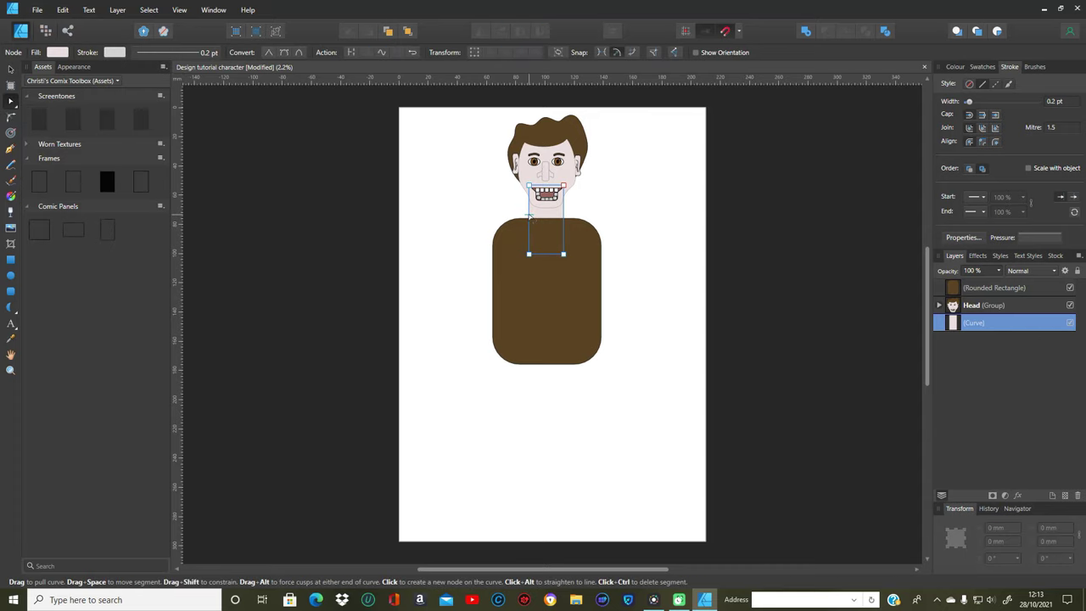
left_click_drag(530, 215, 561, 218)
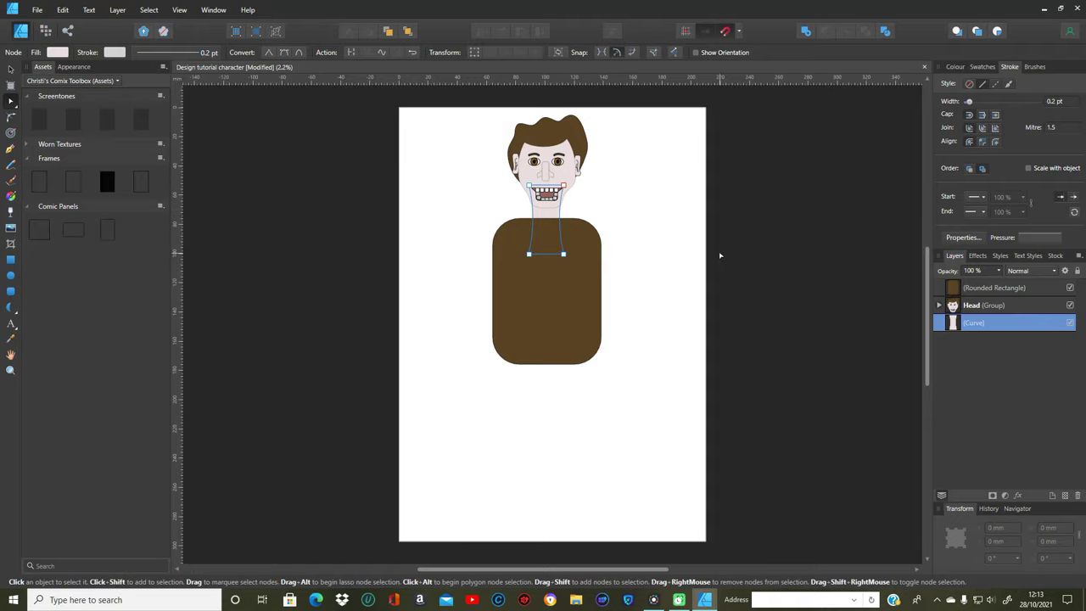
left_click(792, 290)
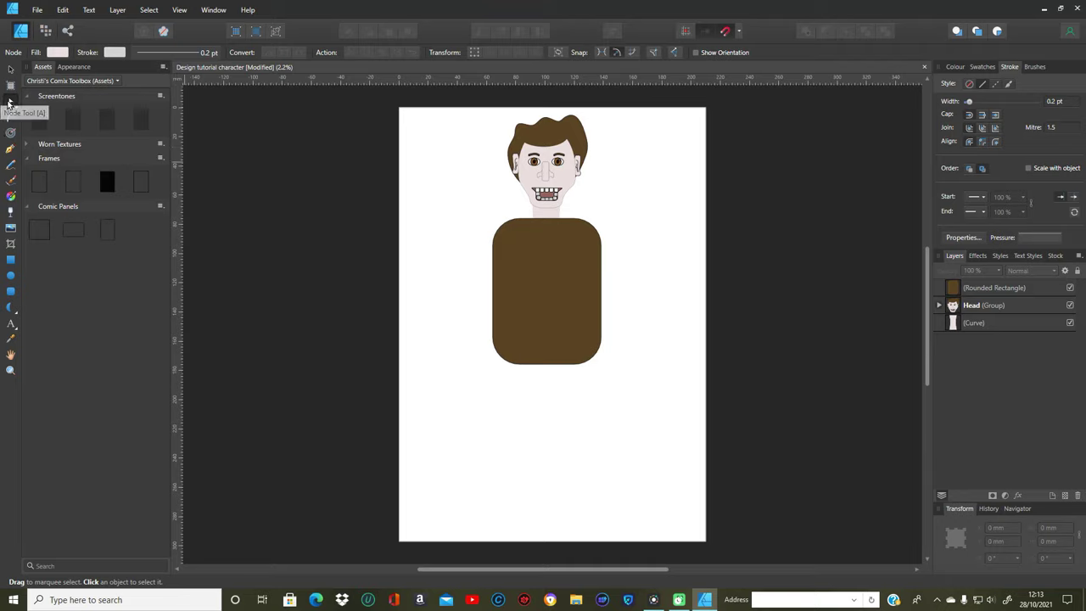
Select the brown torso rounded rectangle and convert it to curves.
left_click(542, 307)
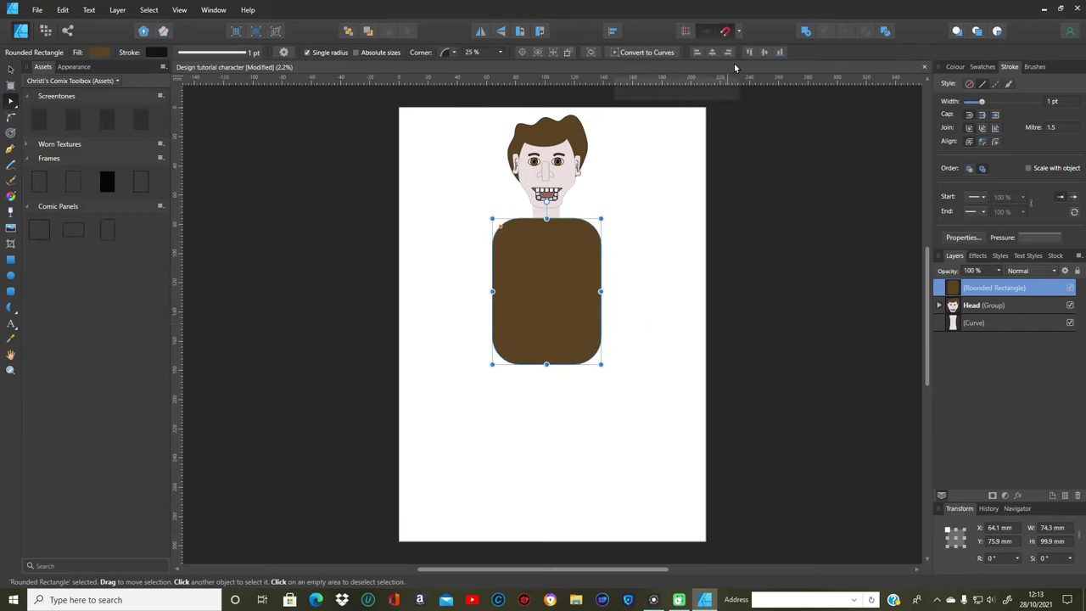
left_click(660, 53)
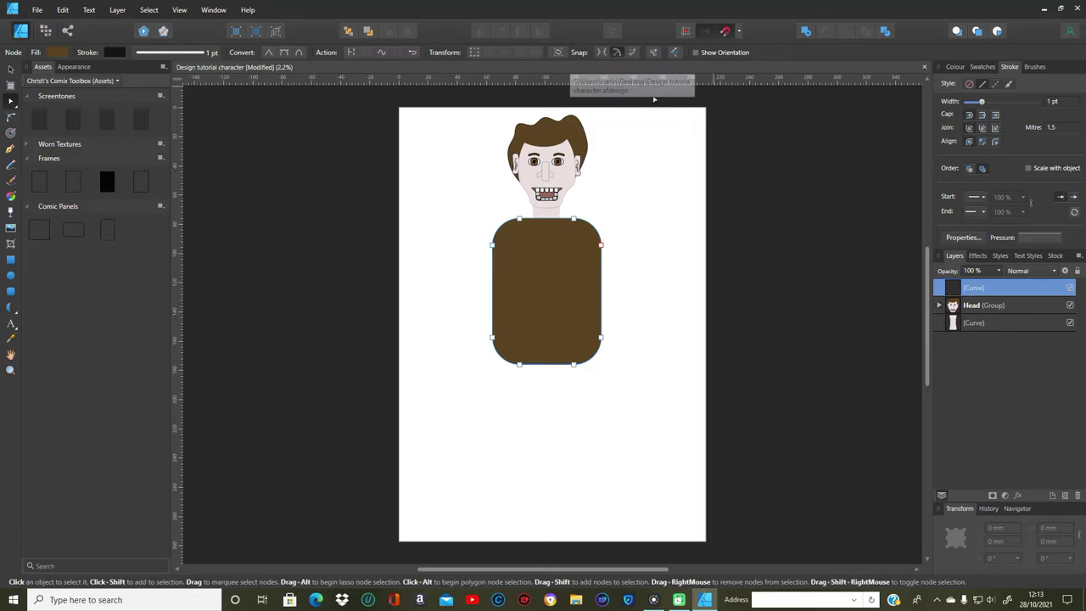
Shift the shirt's top node and pull both side edges inward toward the waist.
left_click(528, 220)
left_click_drag(530, 220, 562, 225)
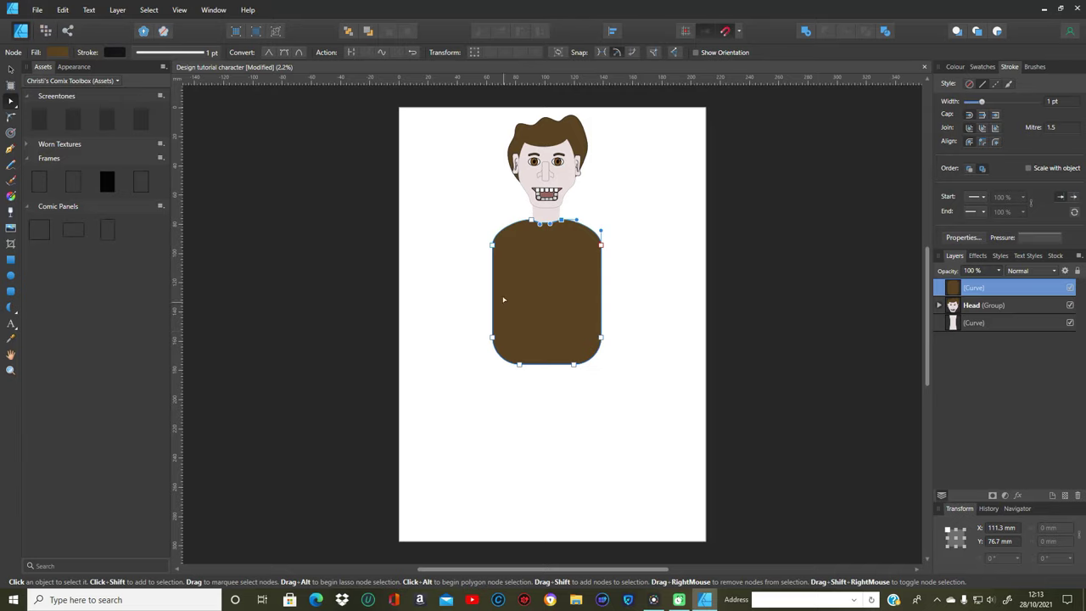
left_click(492, 277)
left_click_drag(499, 312, 498, 313)
left_click(601, 277)
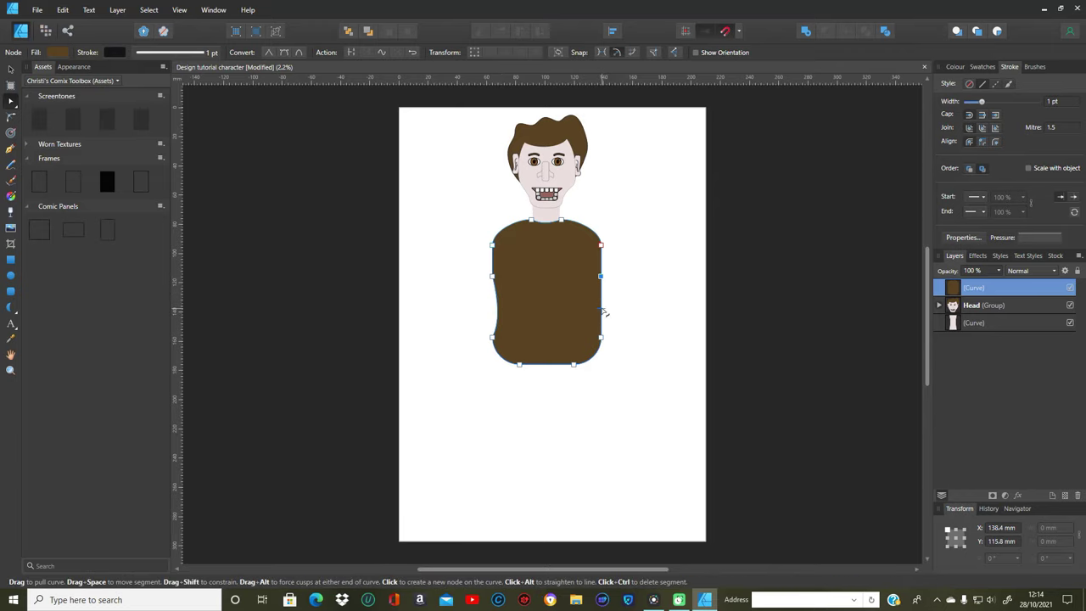
left_click(600, 311)
left_click(669, 347)
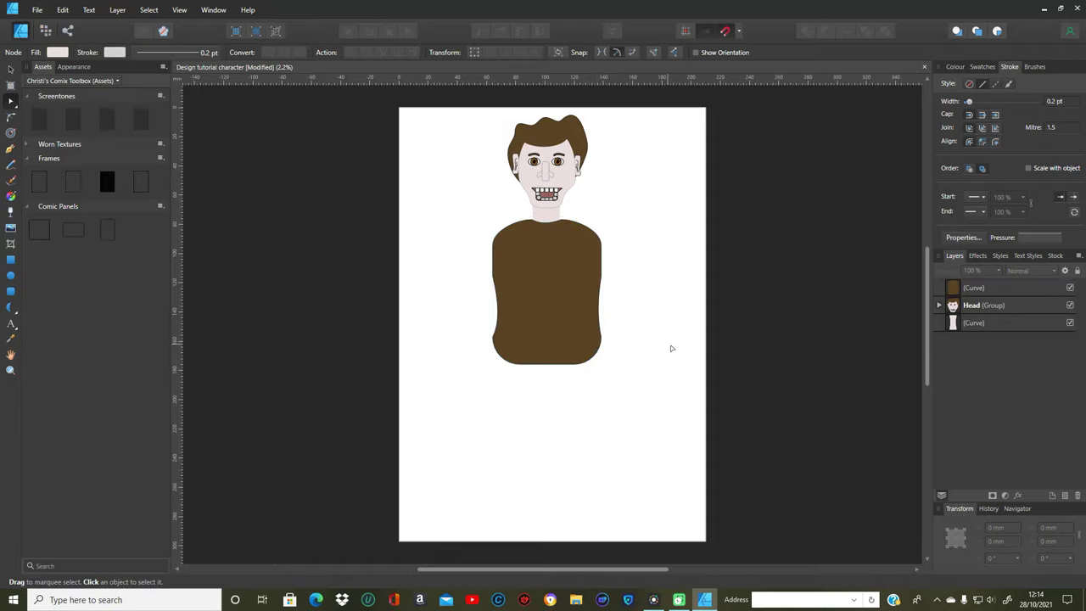
left_click(598, 315)
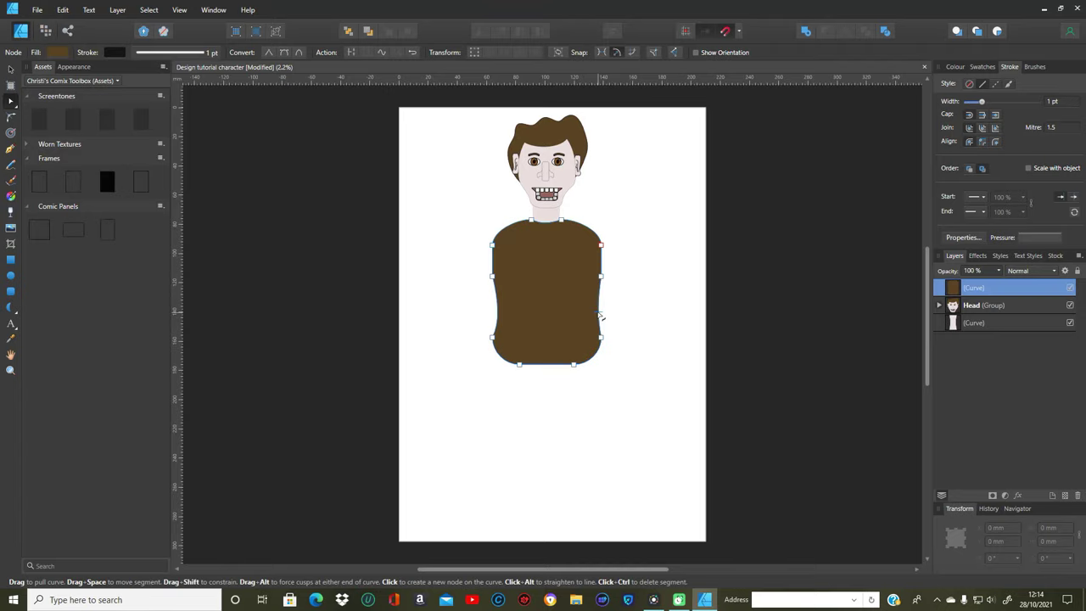
left_click(668, 366)
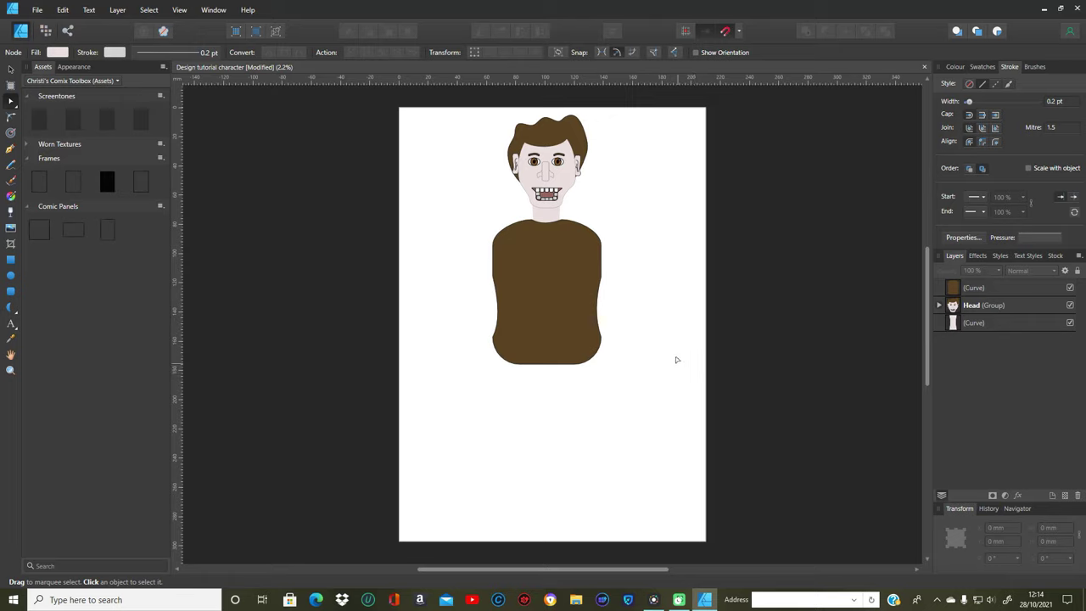
left_click(545, 364)
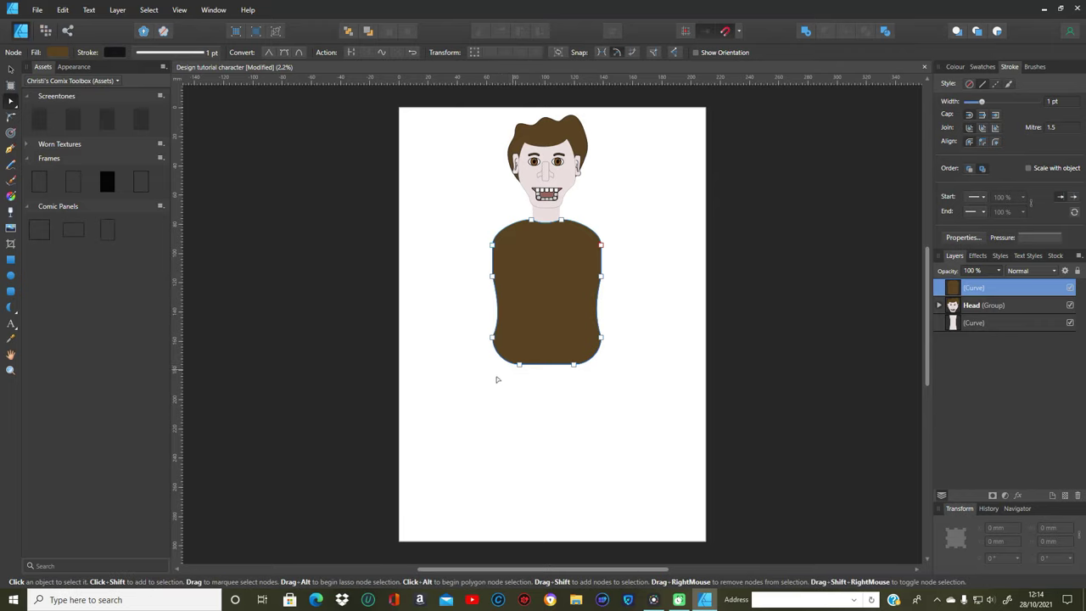
left_click_drag(500, 389, 589, 350)
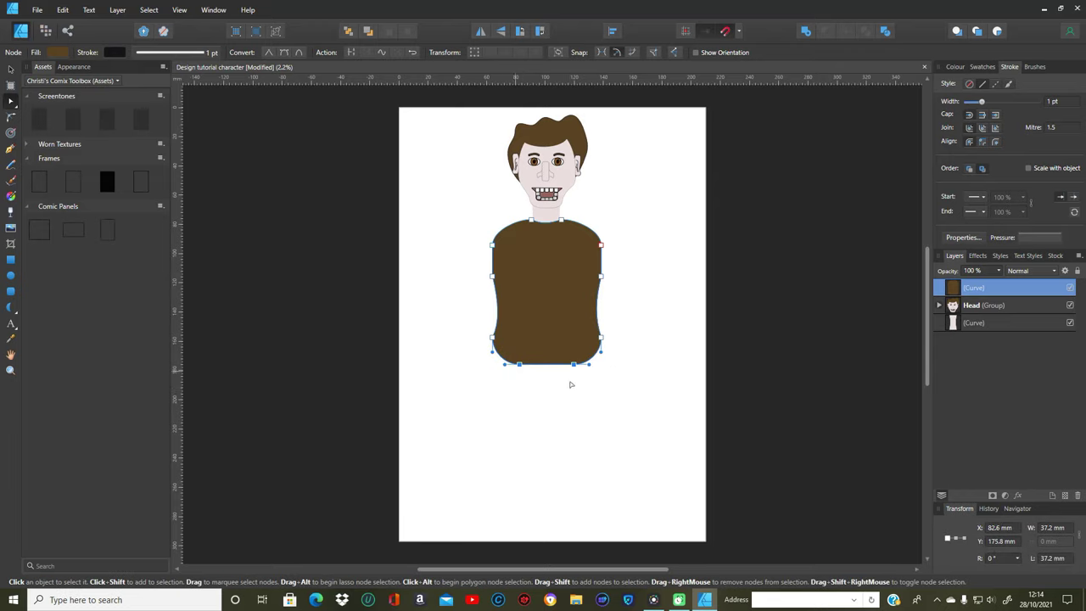
Delete the shirt's bottom corner nodes and pull the hem down into a gentle curve.
left_click(63, 10)
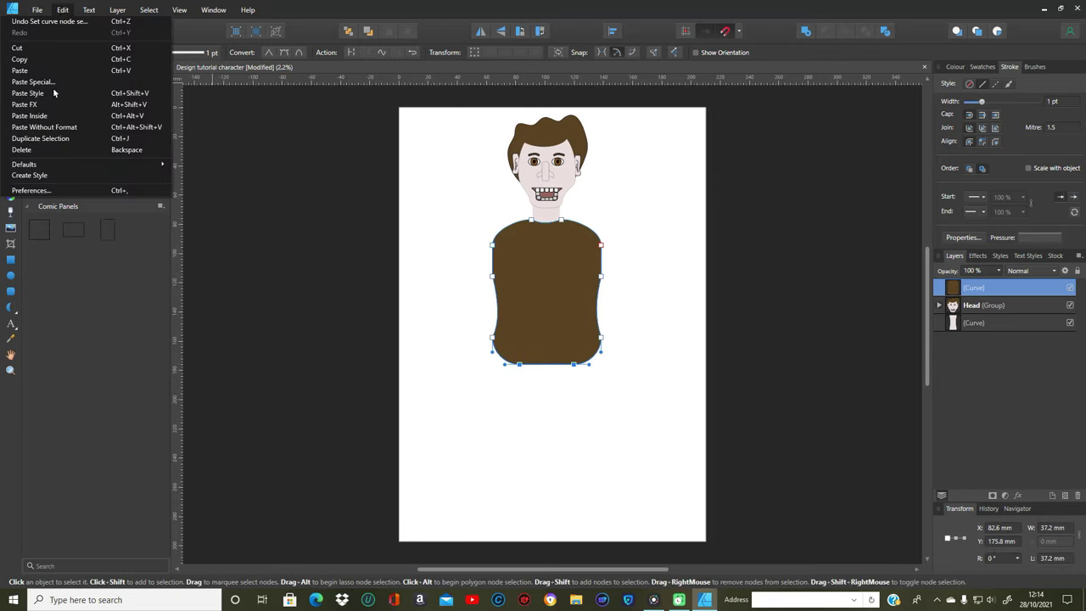
left_click(59, 150)
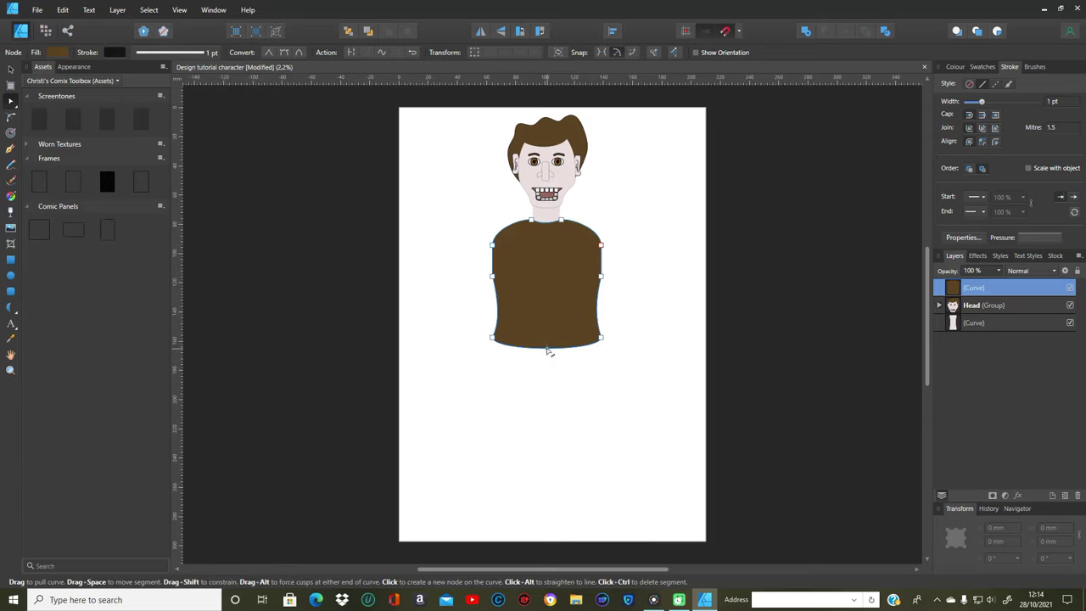
left_click_drag(548, 353, 549, 357)
left_click(659, 393)
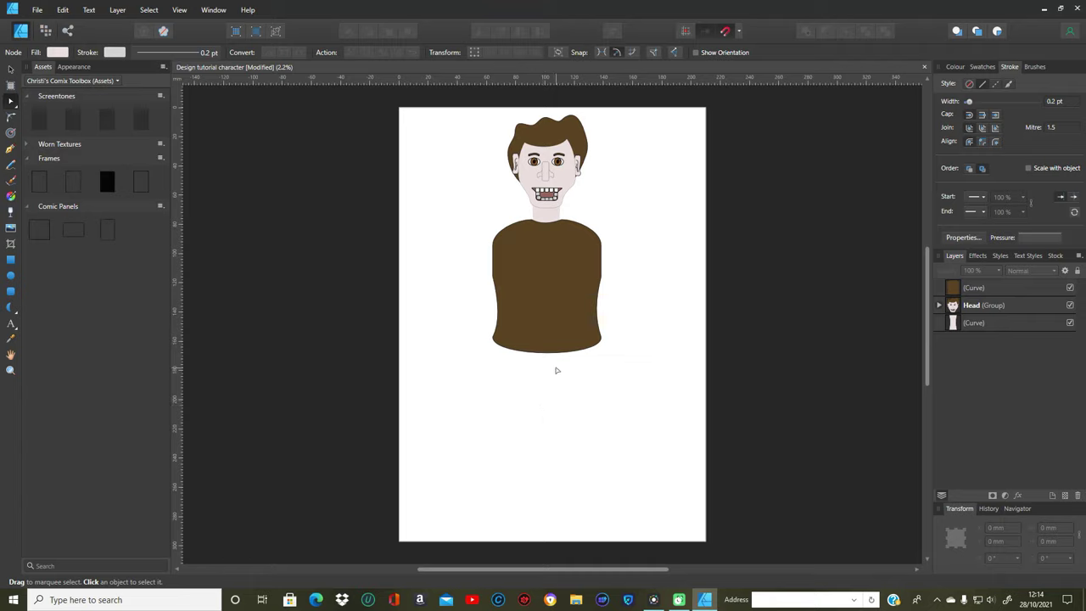
Draw a pale rounded rectangle below the shirt, resized to about 66.2 × 50.7 mm.
left_click(10, 291)
left_click_drag(501, 335, 592, 393)
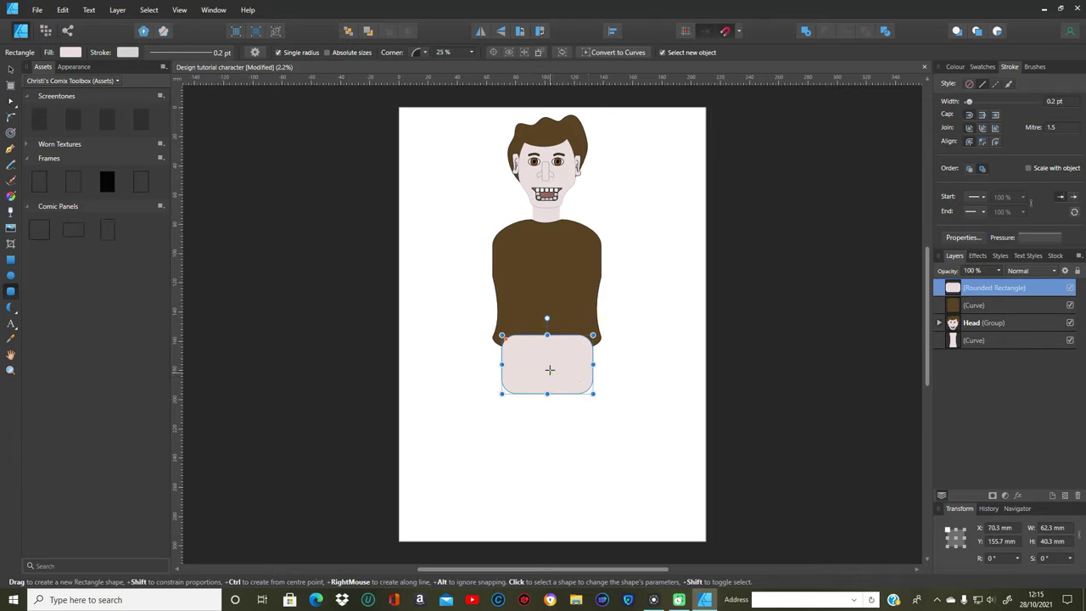
left_click_drag(547, 327, 547, 312)
left_click_drag(502, 357, 498, 357)
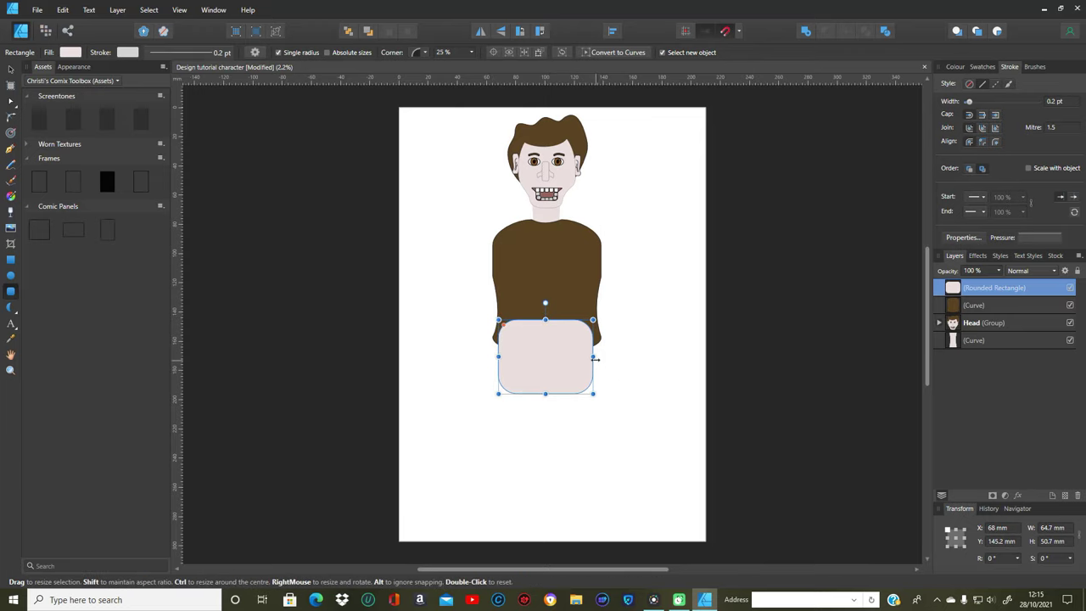
left_click_drag(596, 356, 594, 357)
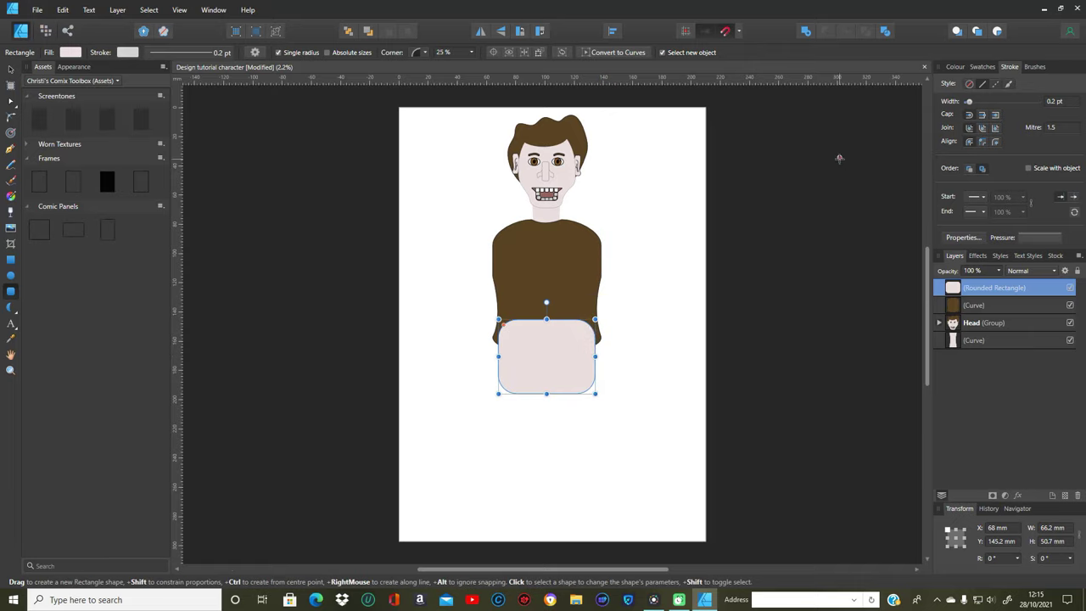
left_click(955, 67)
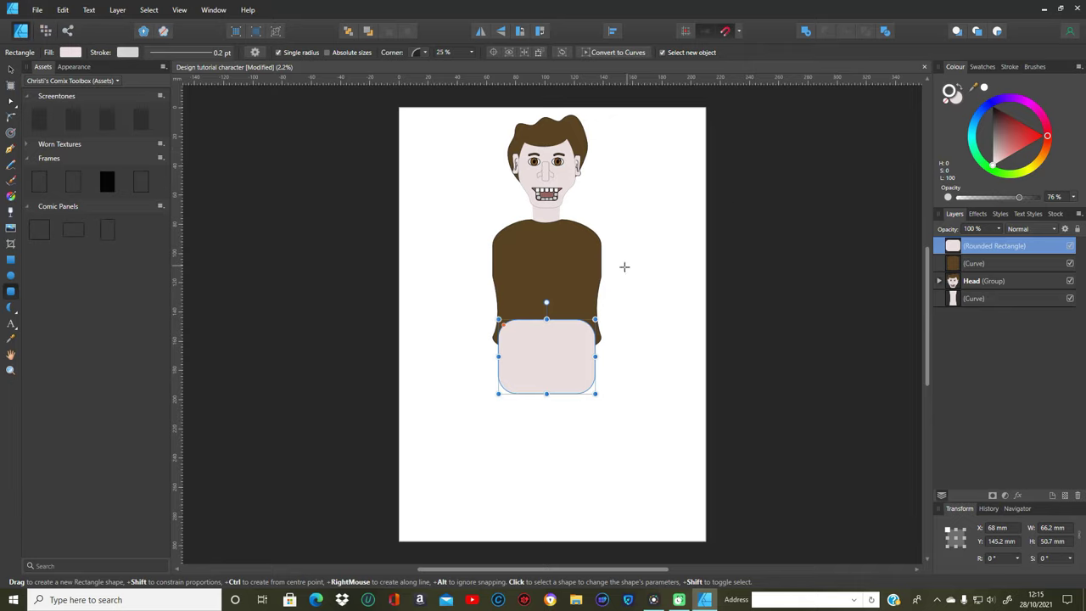
Set the shirt's stroke to None and give the trouser rectangle a blue fill with no stroke.
left_click(939, 262)
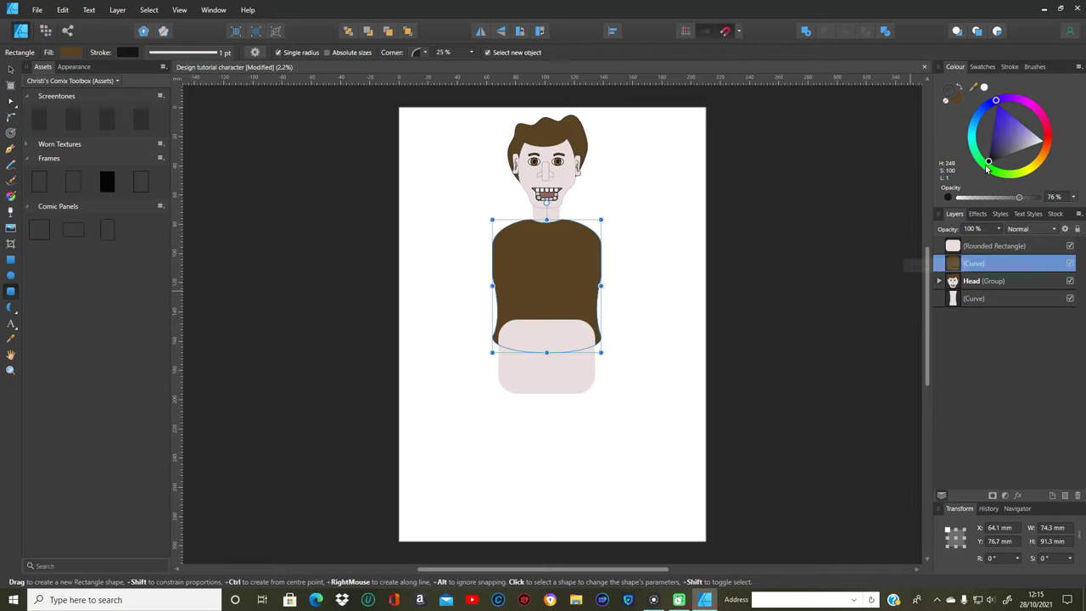
left_click(947, 103)
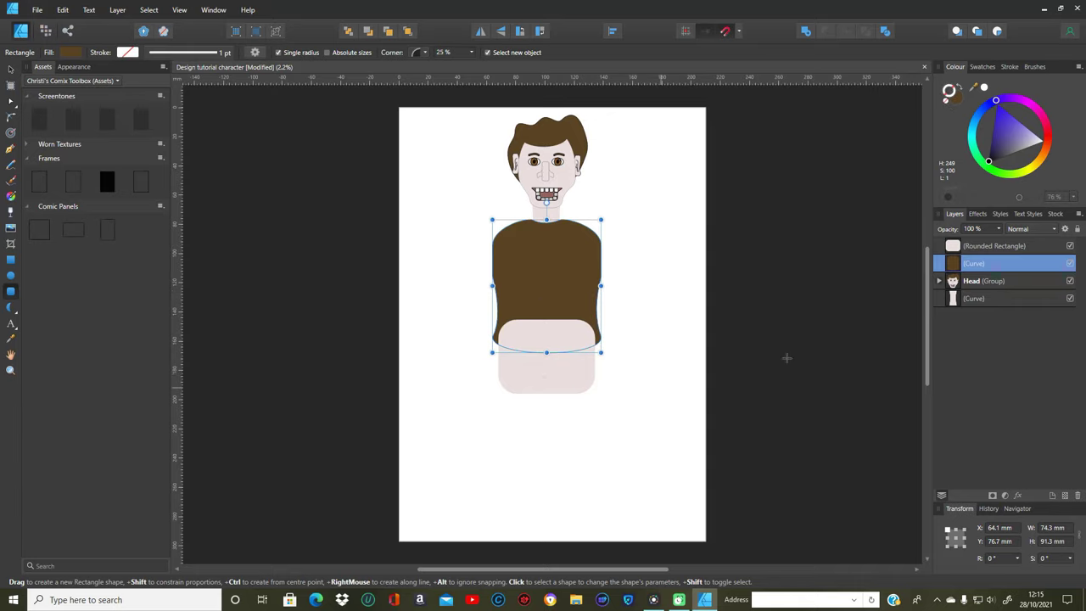
left_click(953, 248)
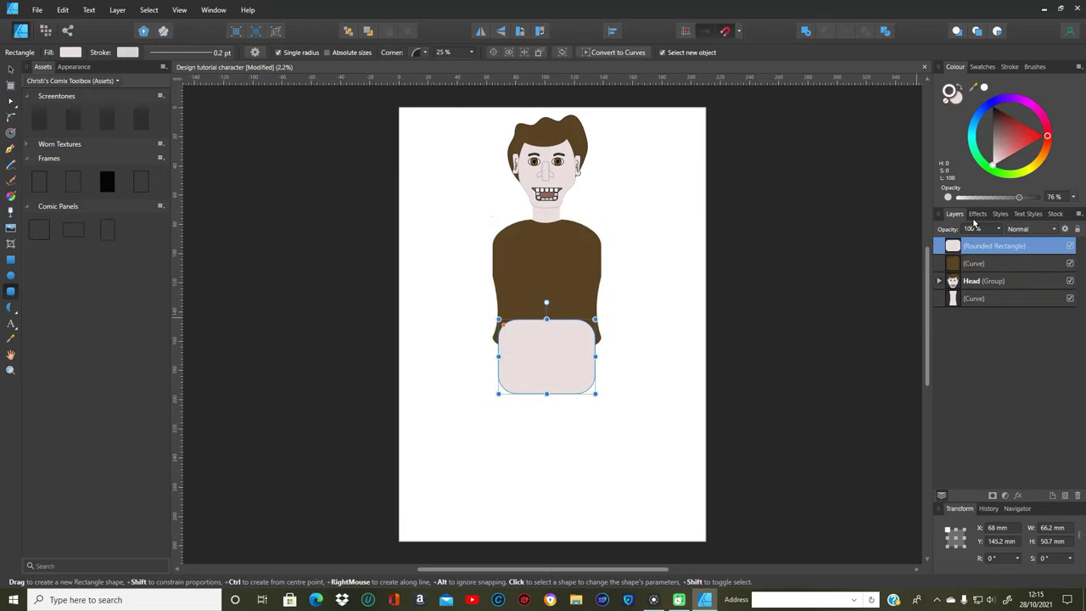
left_click(947, 99)
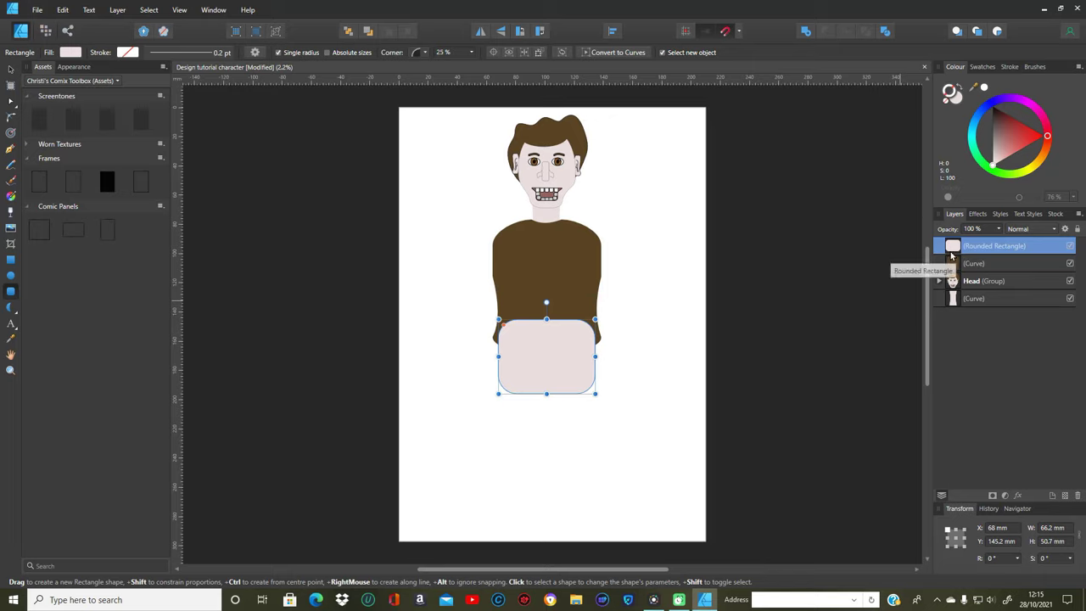
left_click(994, 105)
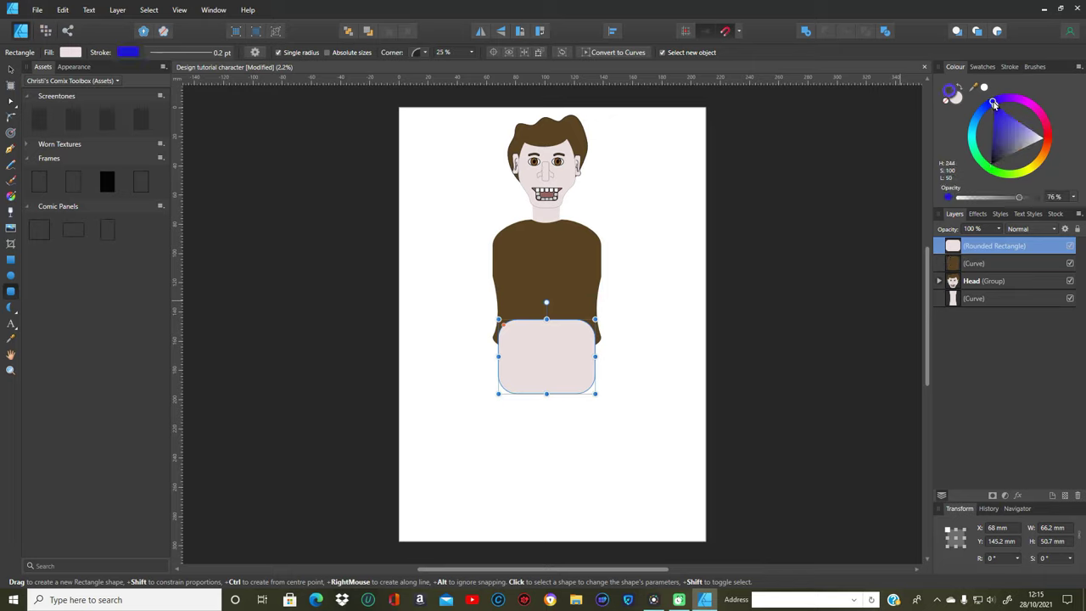
left_click(960, 88)
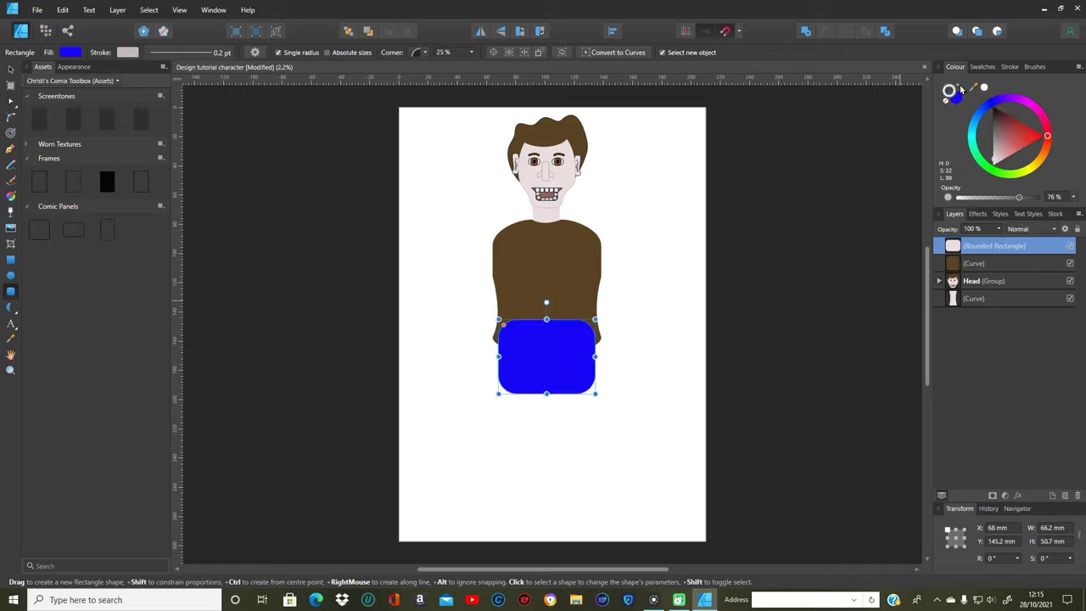
left_click(947, 103)
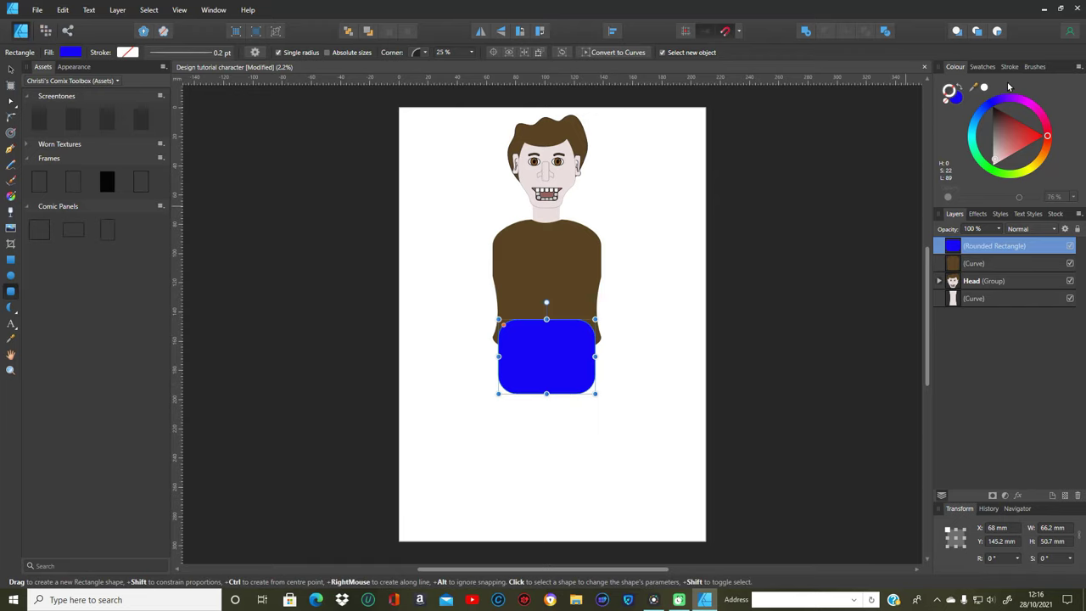
left_click(956, 98)
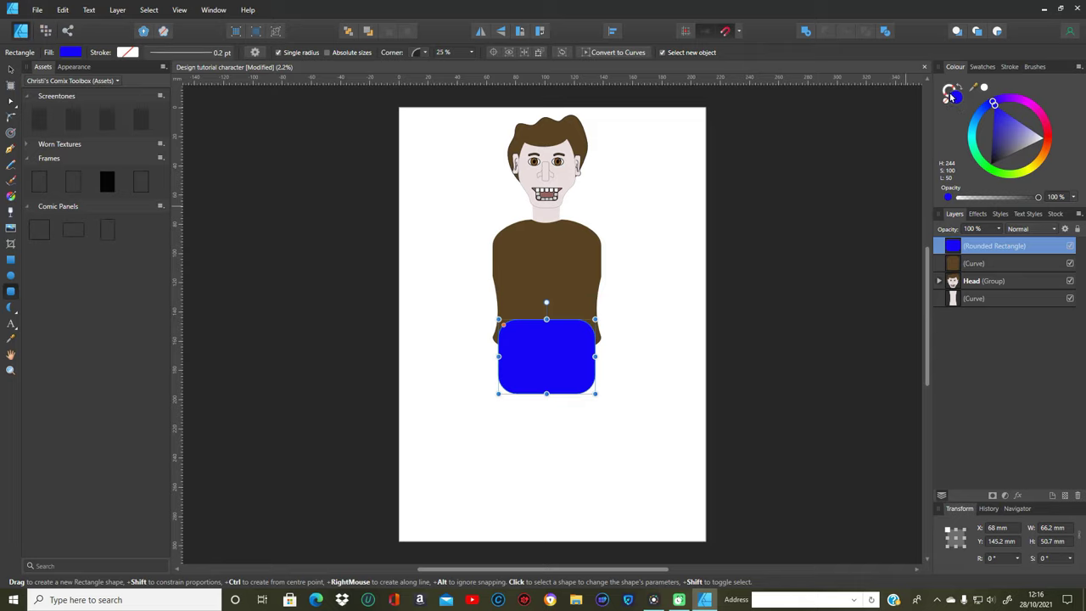
left_click(948, 90)
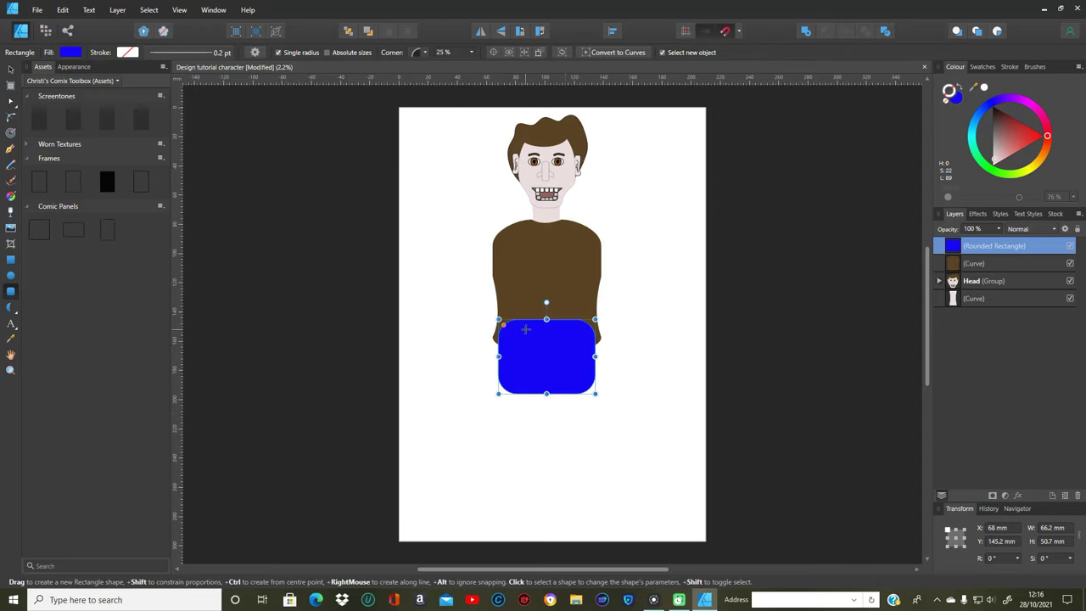
Make the blue rectangle slightly taller and wider, then convert it to curves.
left_click_drag(546, 318, 547, 302)
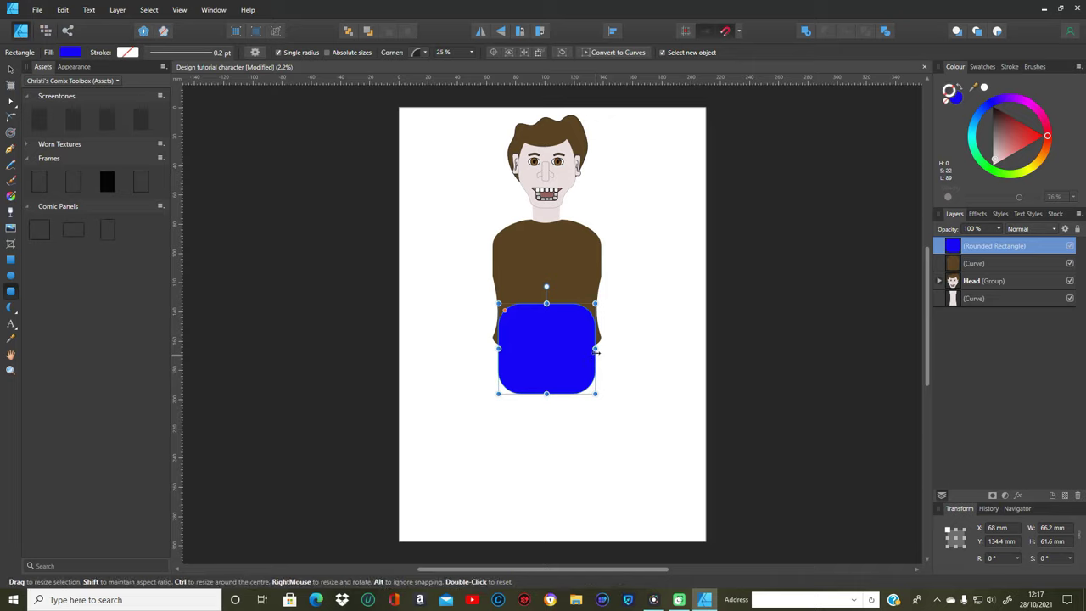
left_click_drag(596, 348, 598, 348)
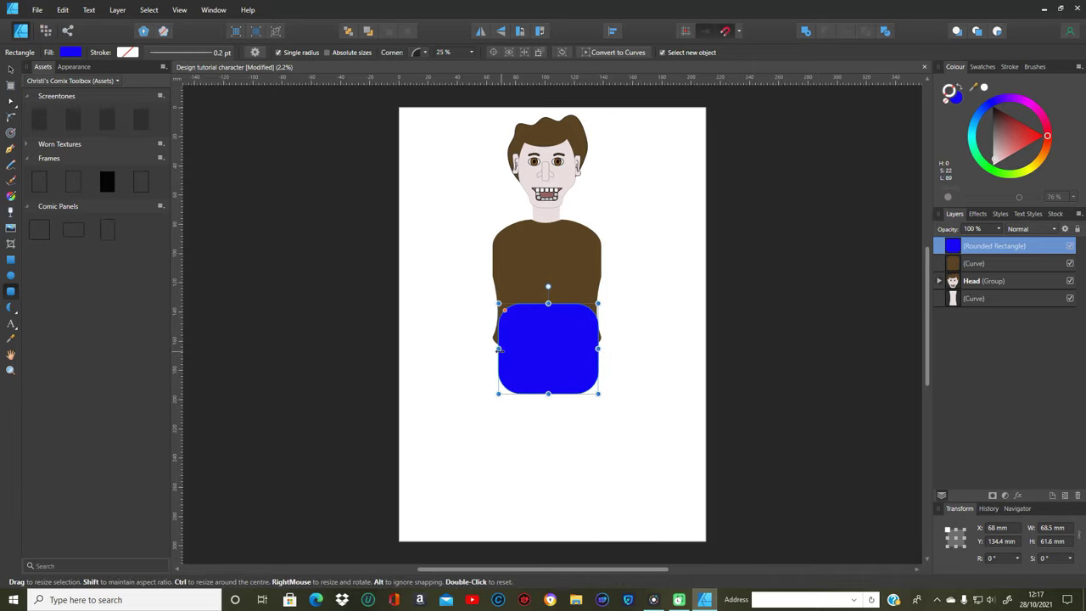
left_click_drag(499, 348, 497, 347)
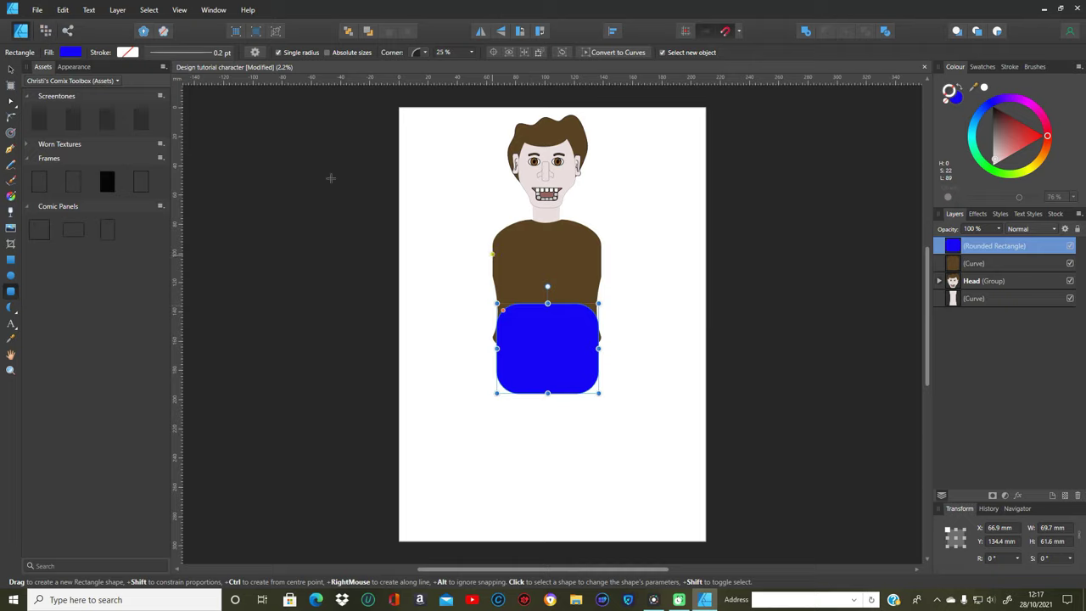
left_click(619, 52)
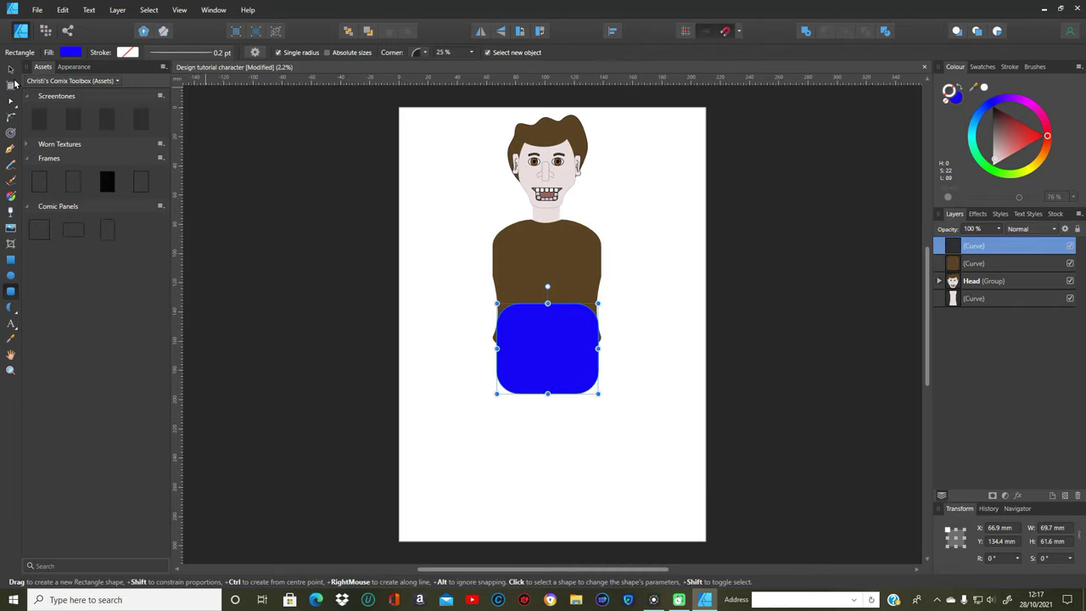
Taper the trousers' top nodes, notch the bottom between the legs, and stretch them to 72 mm tall.
left_click(10, 101)
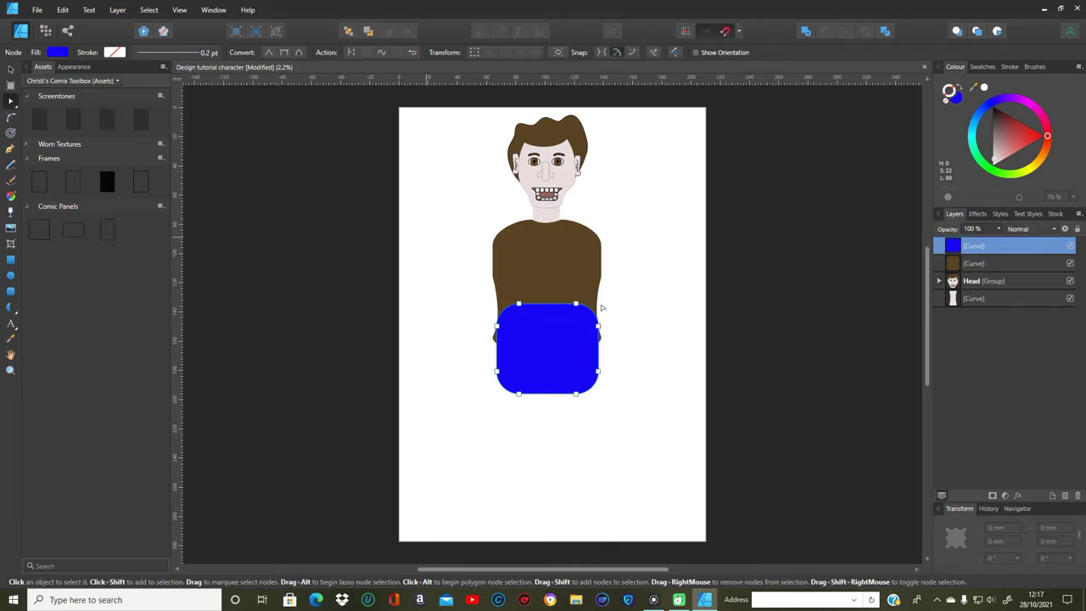
left_click(497, 328)
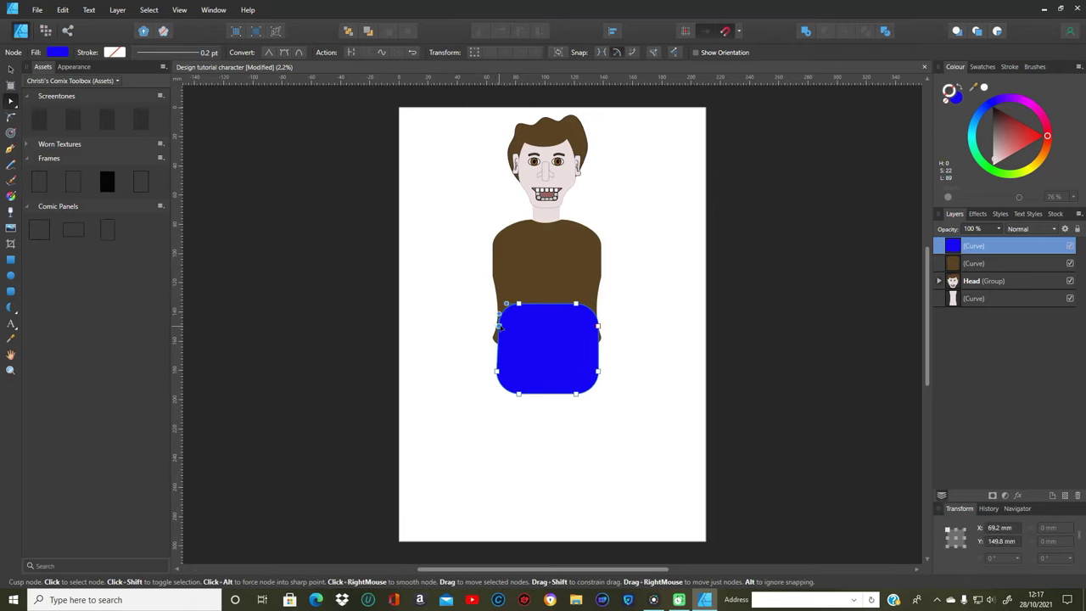
left_click(598, 326)
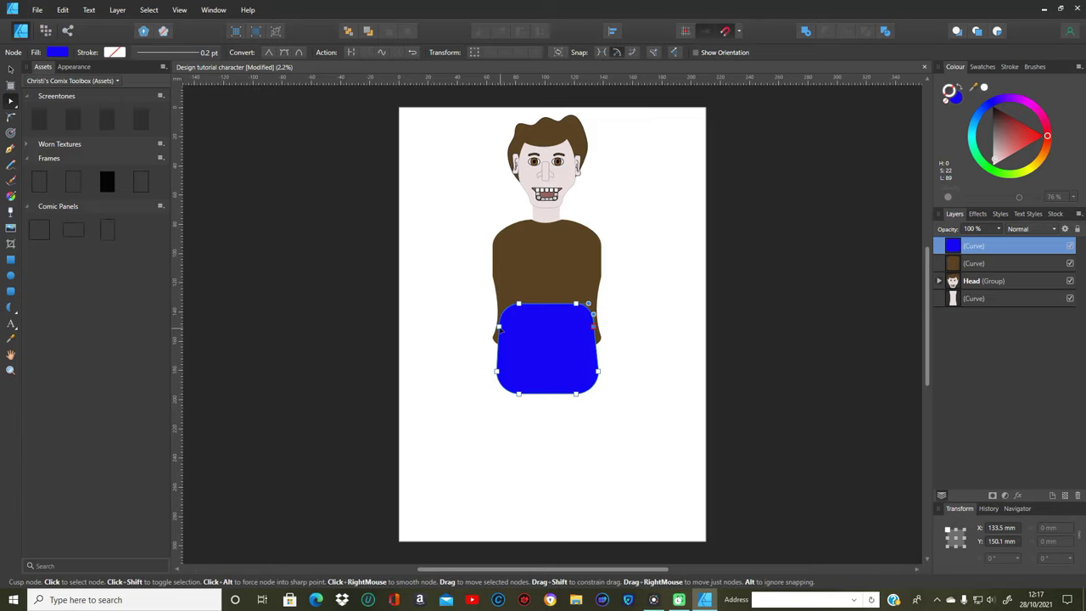
left_click_drag(500, 326, 508, 326)
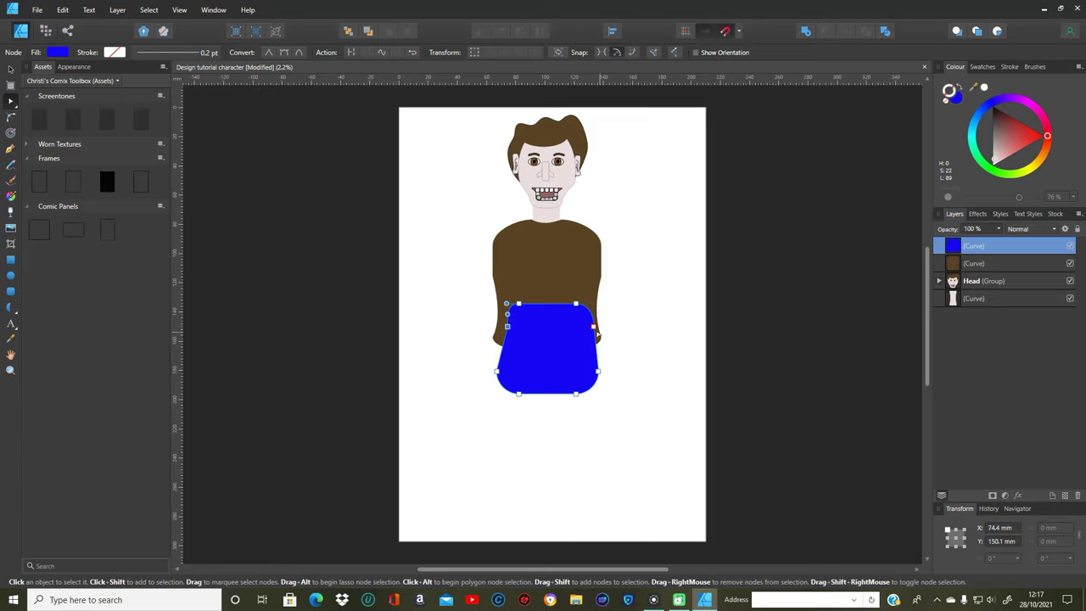
left_click(593, 326)
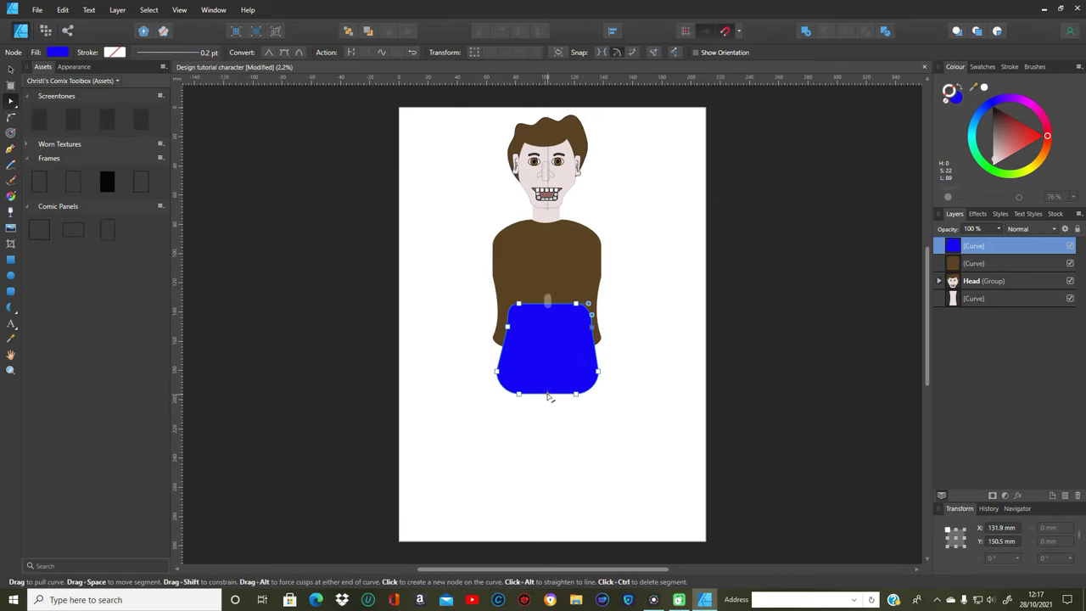
left_click_drag(545, 394, 551, 381)
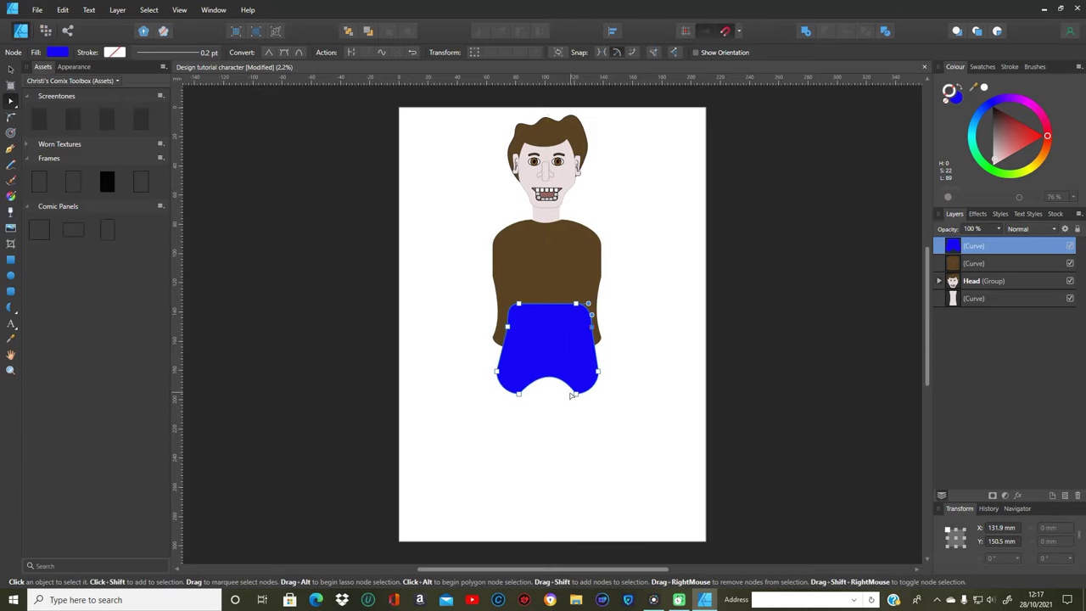
left_click_drag(577, 393, 533, 393)
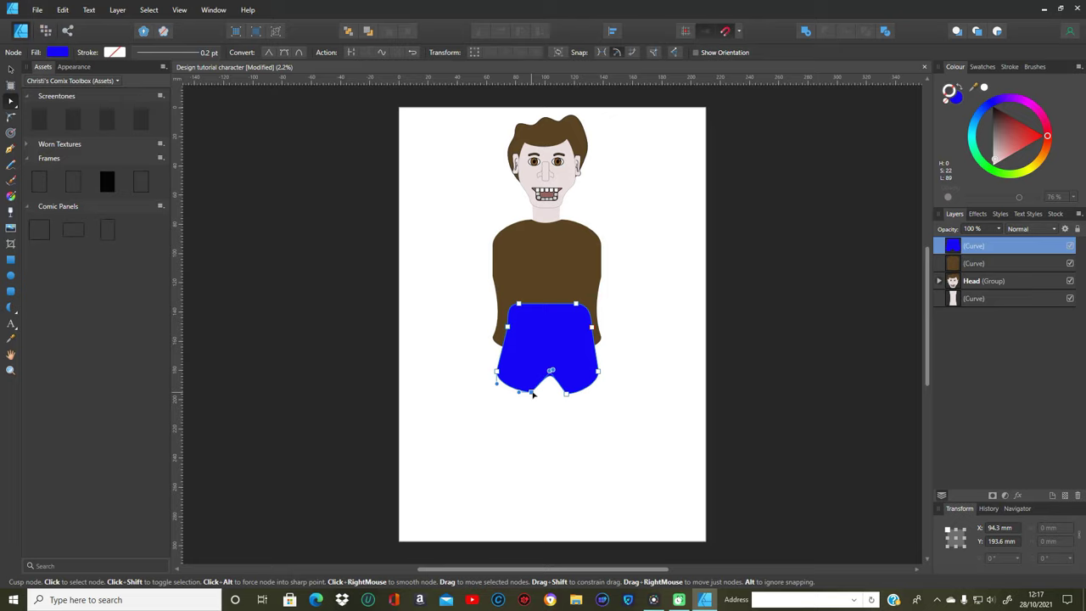
left_click_drag(532, 393, 528, 393)
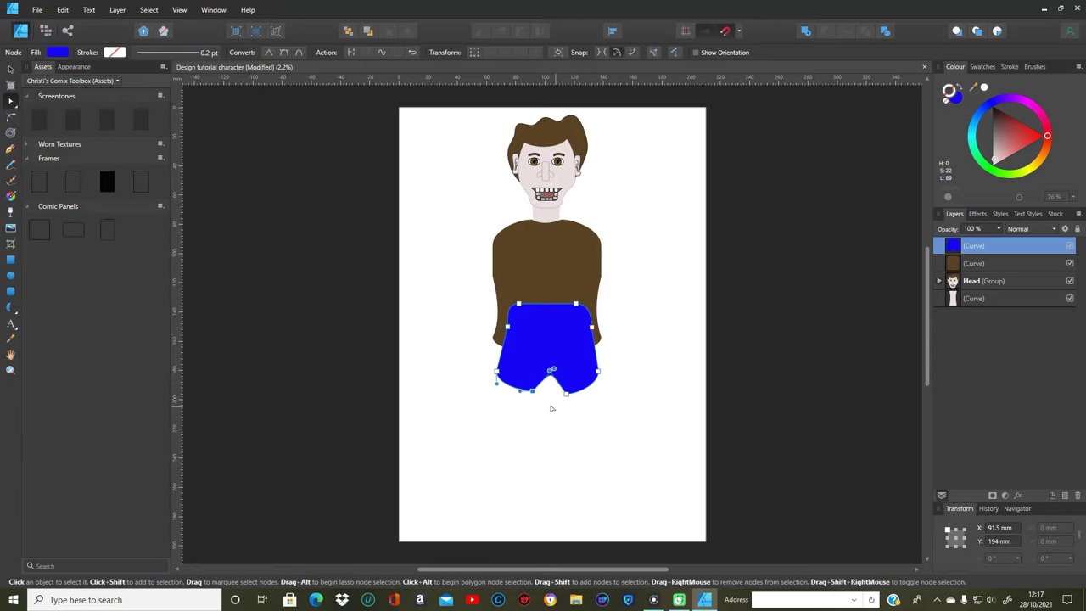
left_click(10, 69)
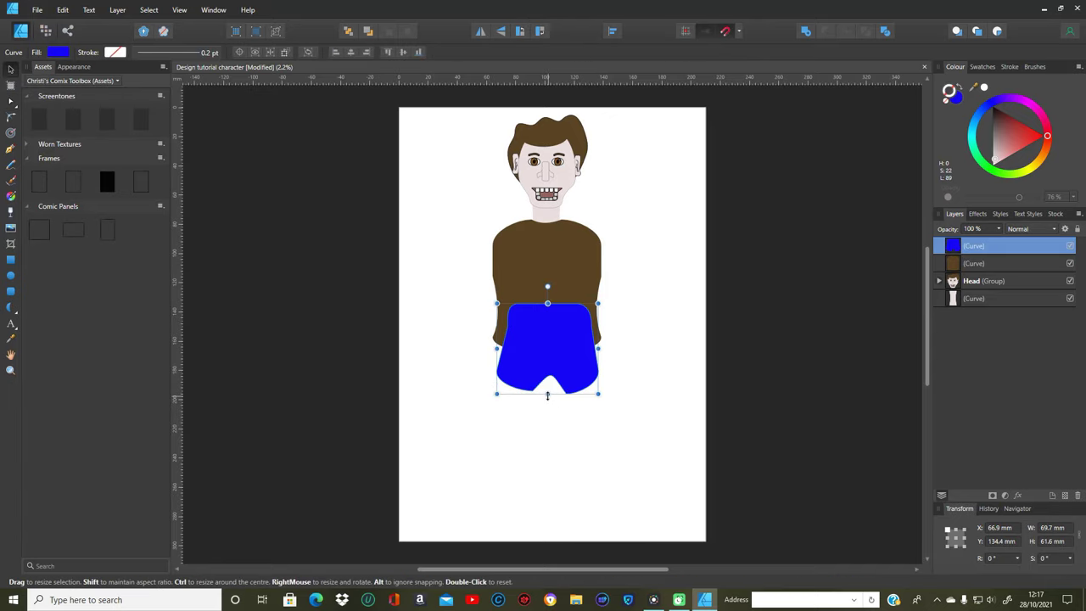
left_click_drag(547, 396, 547, 406)
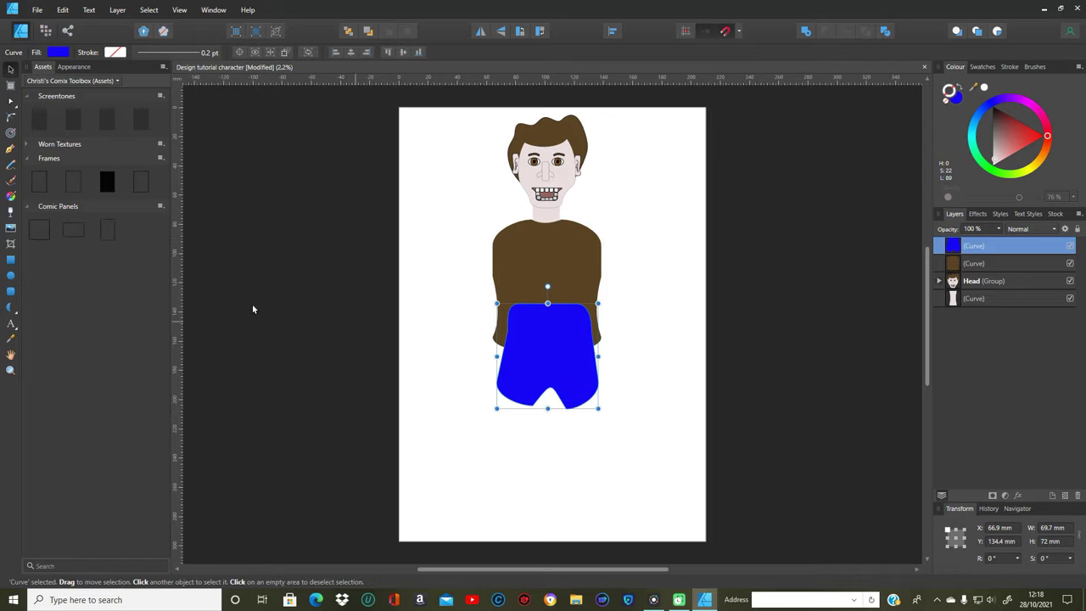
Apply Arrange > Move to Back to the blue trousers, then reselect them.
right_click(551, 359)
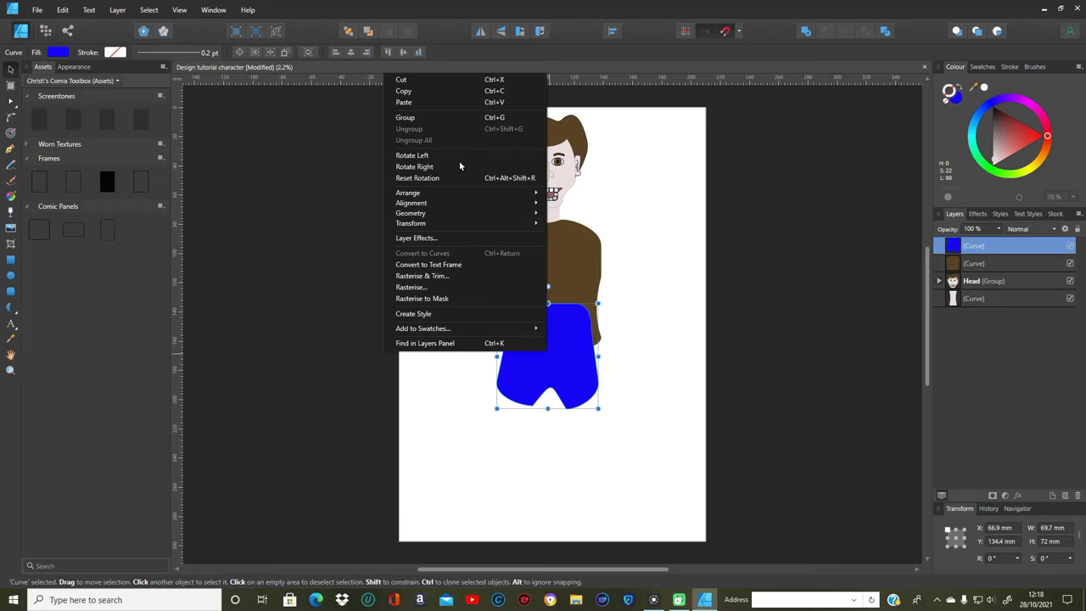
mouse_move(431, 205)
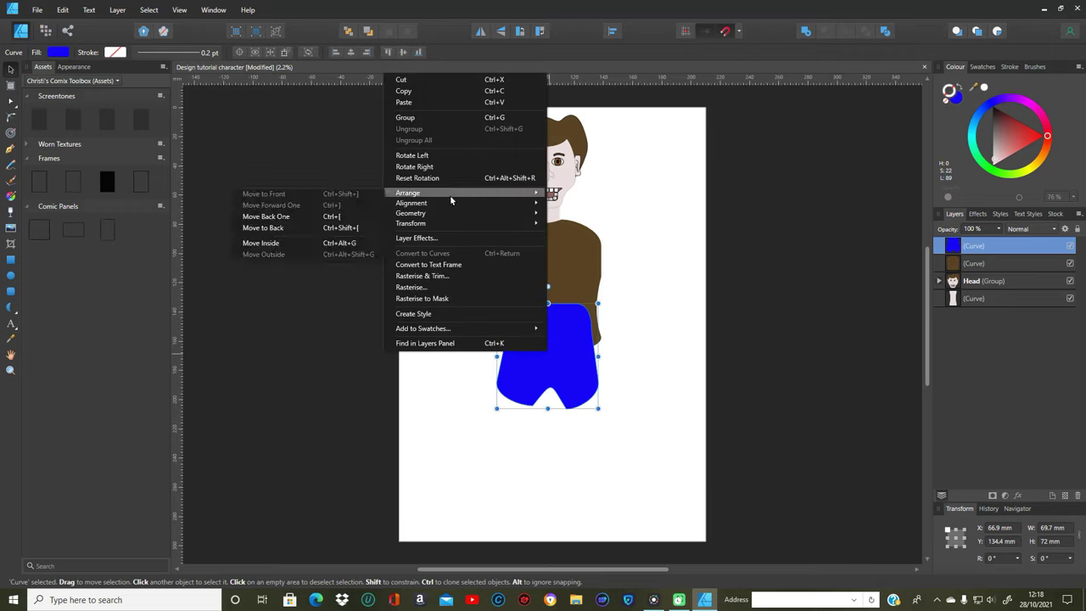
left_click(305, 227)
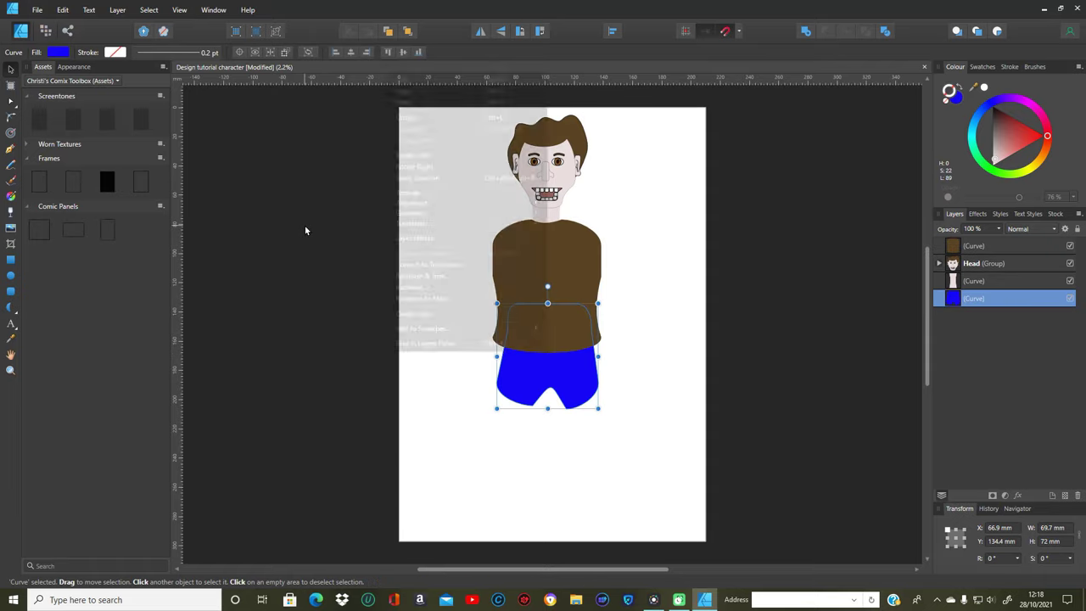
left_click(678, 439)
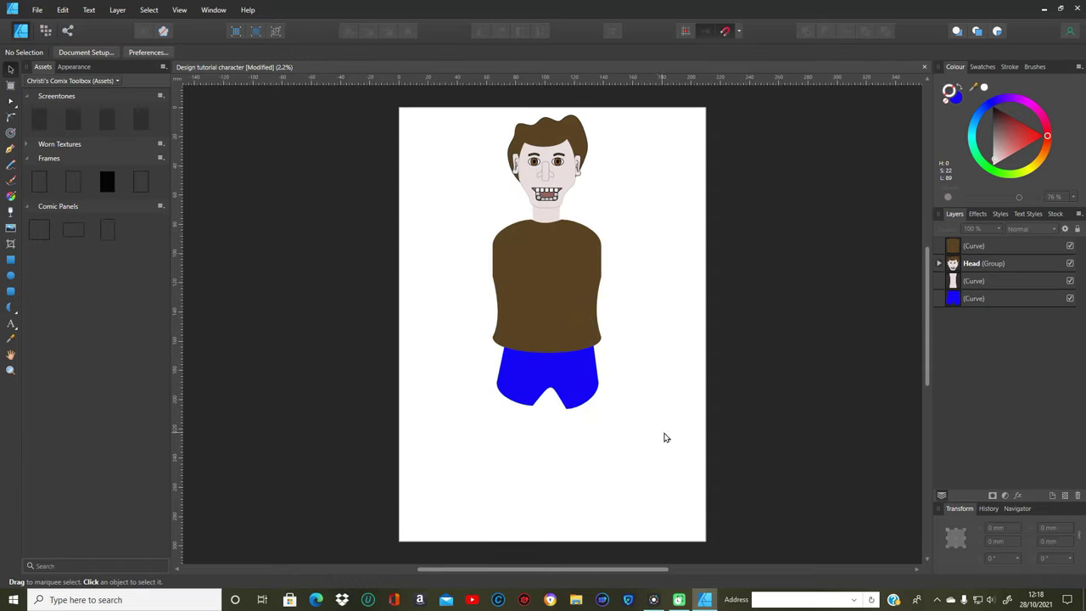
left_click(584, 406)
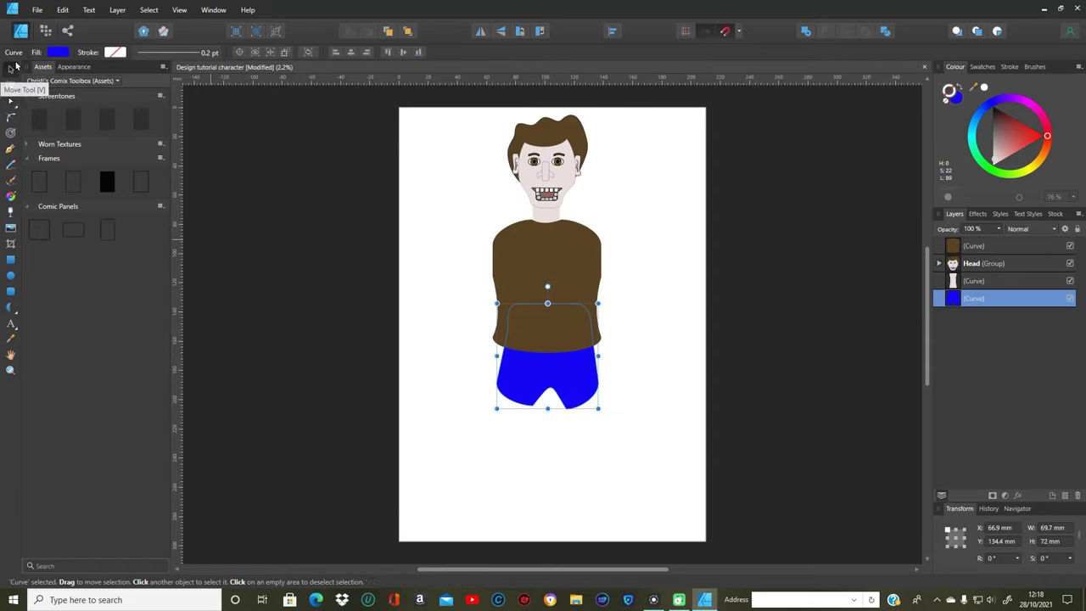
Nudge the trousers' bottom node slightly left with the Node Tool to tidy the leg ends.
left_click(10, 102)
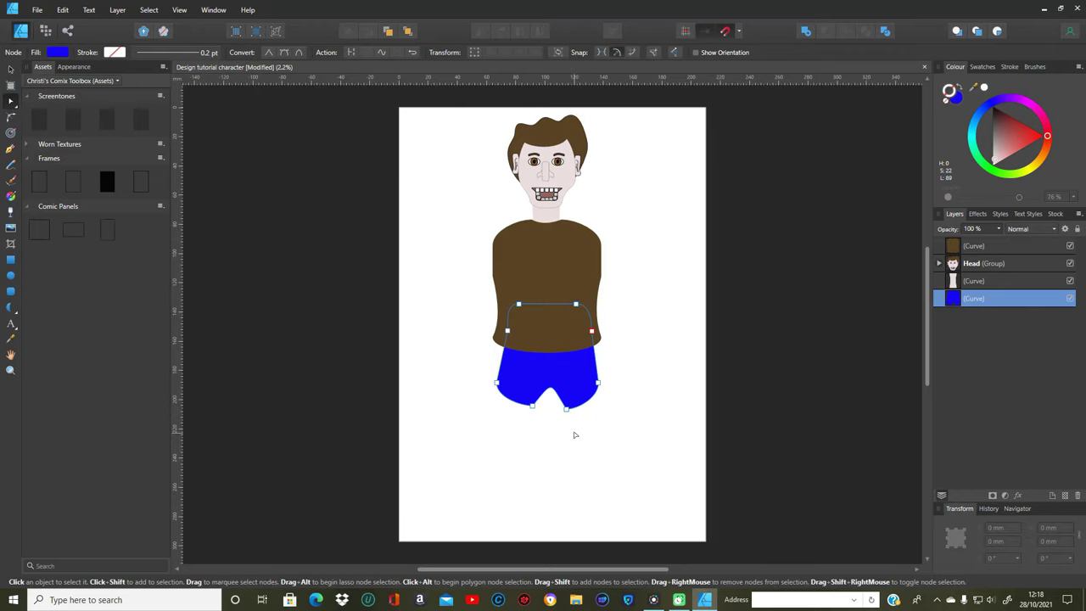
mouse_move(566, 407)
left_mouse_down()
mouse_move(556, 287)
mouse_move(560, 407)
left_mouse_up()
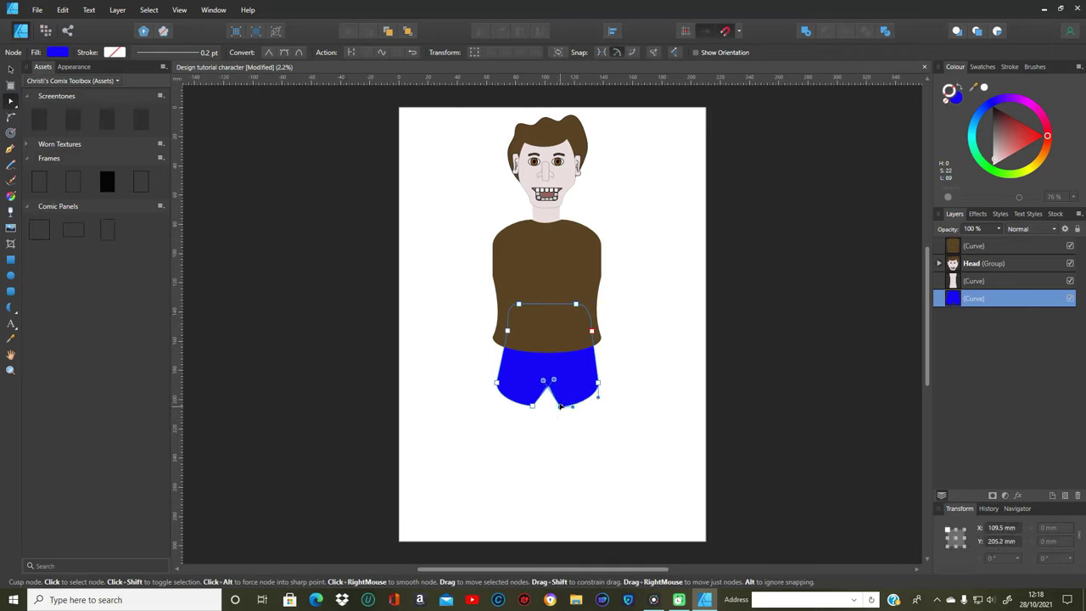
left_click(662, 446)
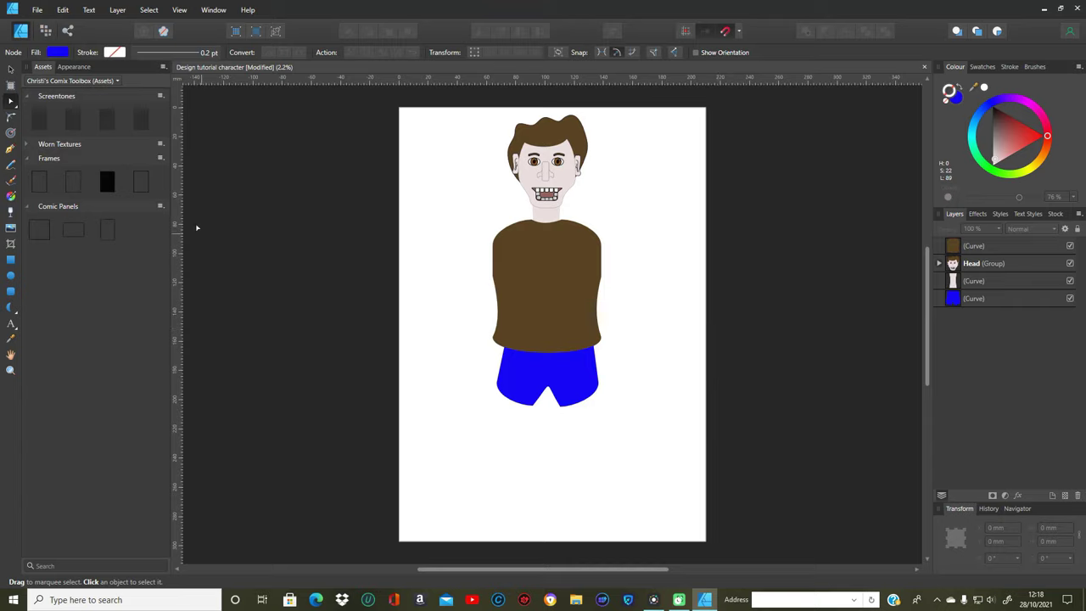
left_click(10, 291)
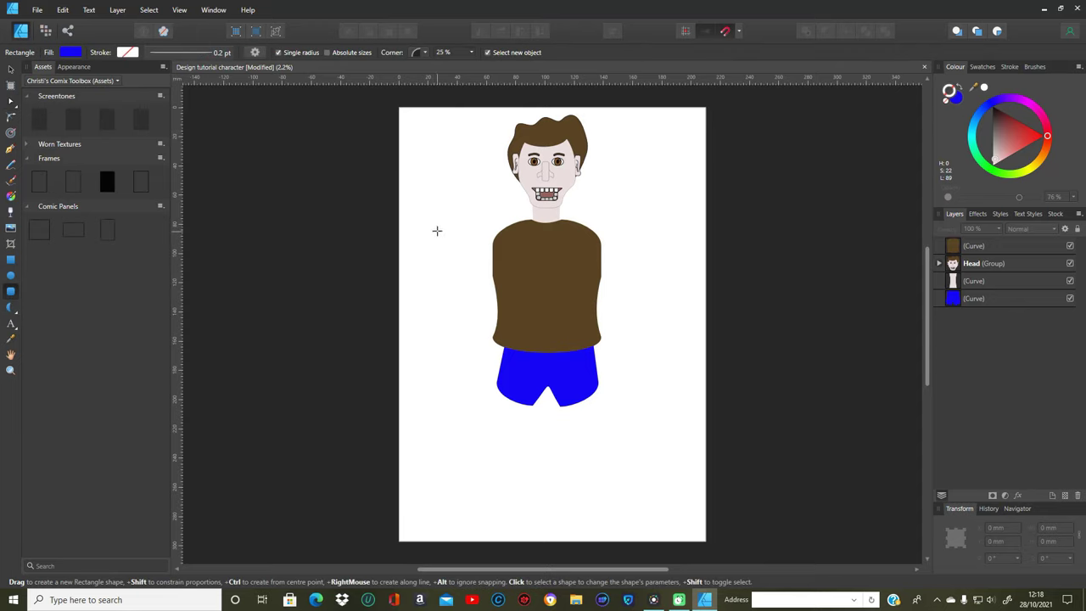
Draw a rounded rectangle at the left shoulder, tilted about 21° and stretched outward.
left_click_drag(475, 231, 531, 277)
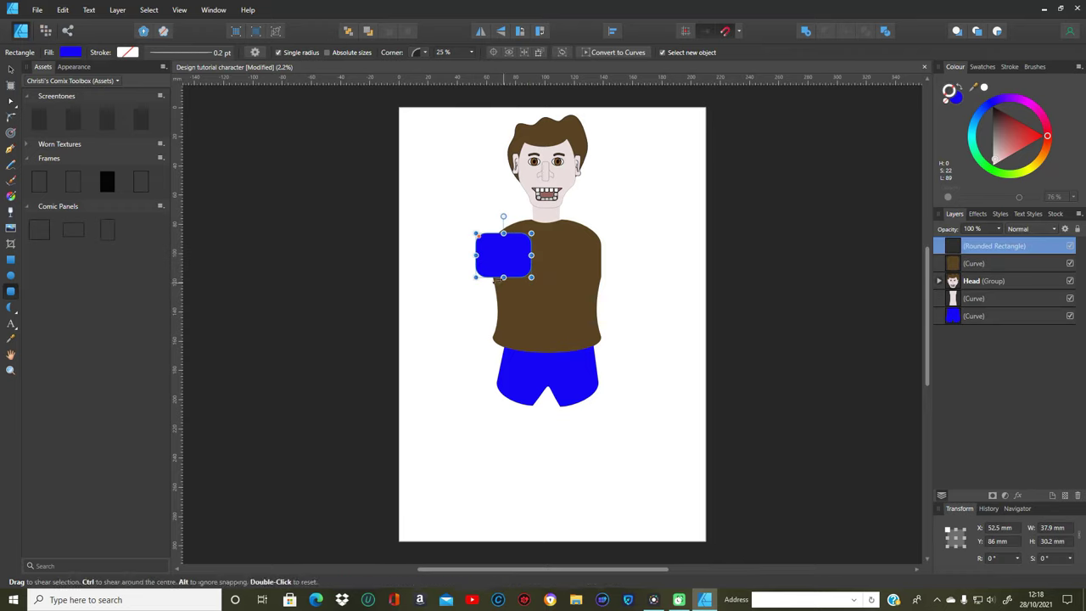
left_click_drag(501, 218, 488, 219)
left_click_drag(475, 266, 458, 269)
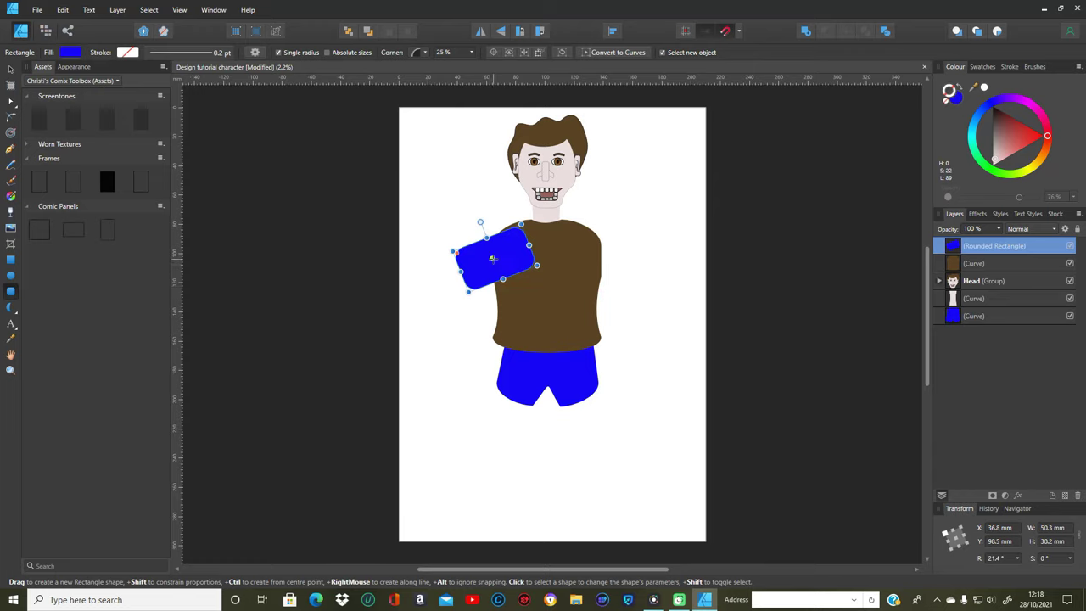
Fill the arm shape with the shirt's brown sampled using the Colour Picker.
left_click(11, 339)
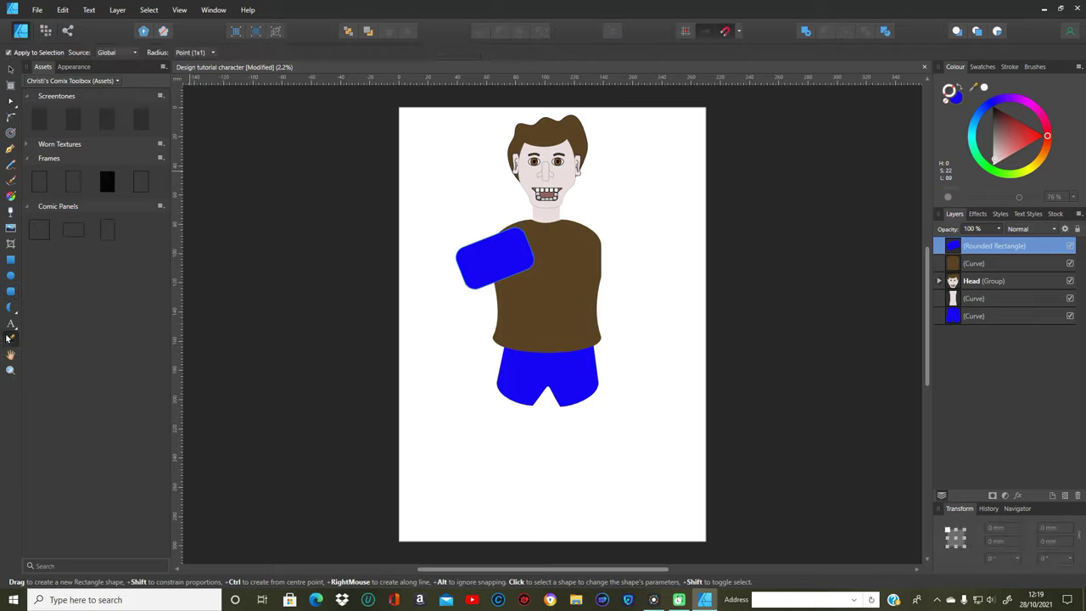
left_click(547, 287)
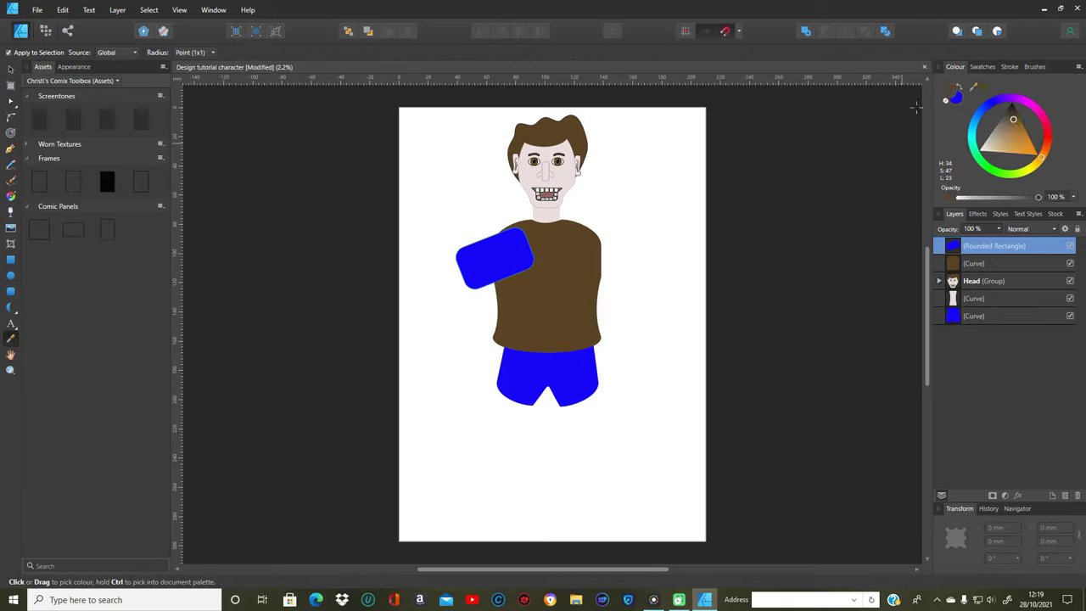
left_click(946, 103)
left_click(955, 100)
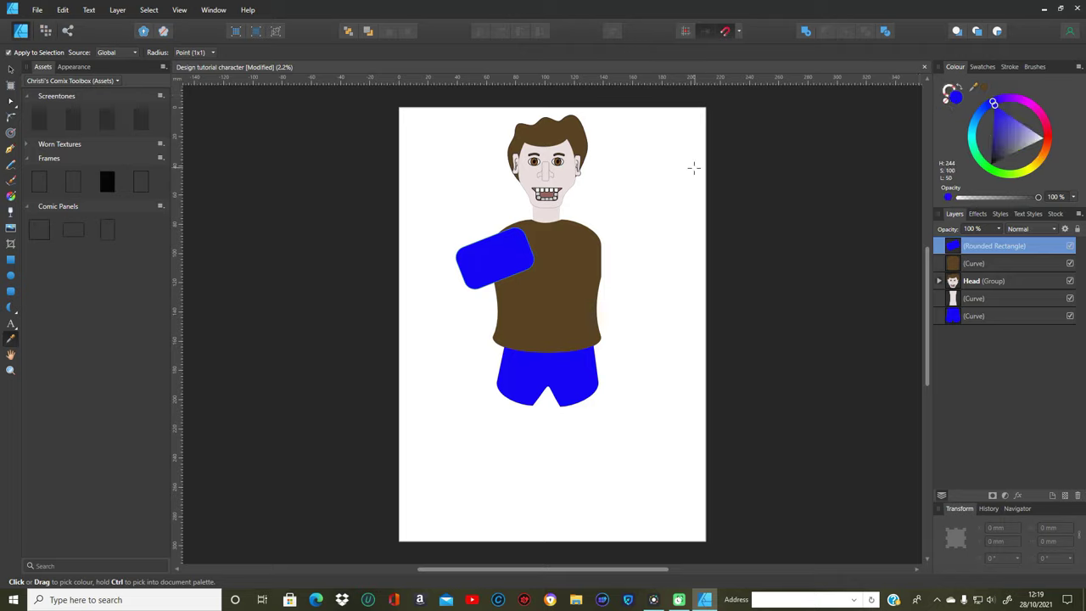
left_click(558, 307)
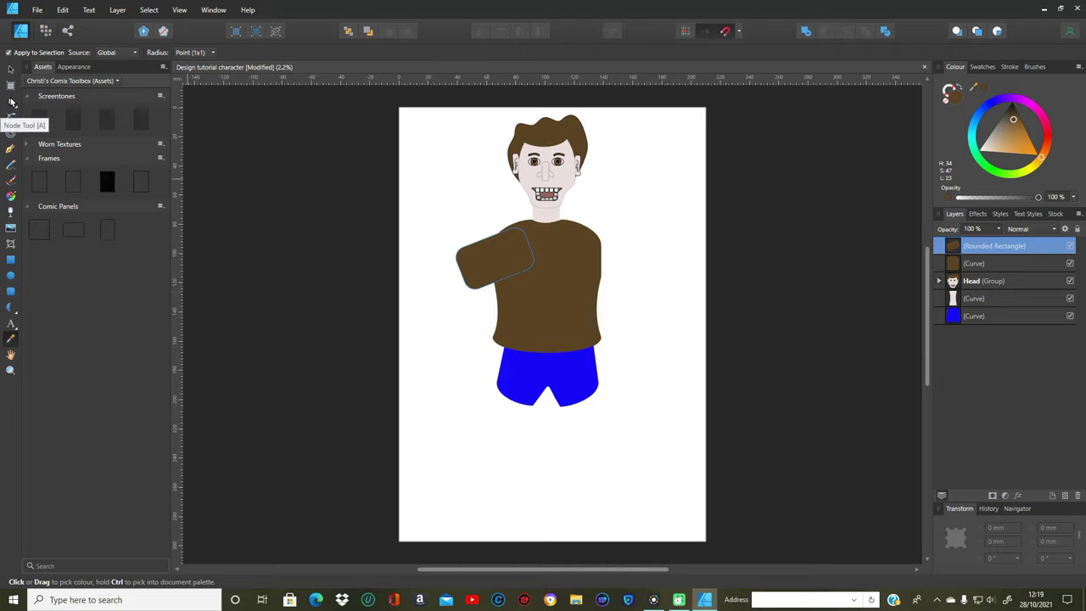
Convert the sleeve to curves, delete its outer-end nodes, and pull the outer edge inward.
left_click(12, 101)
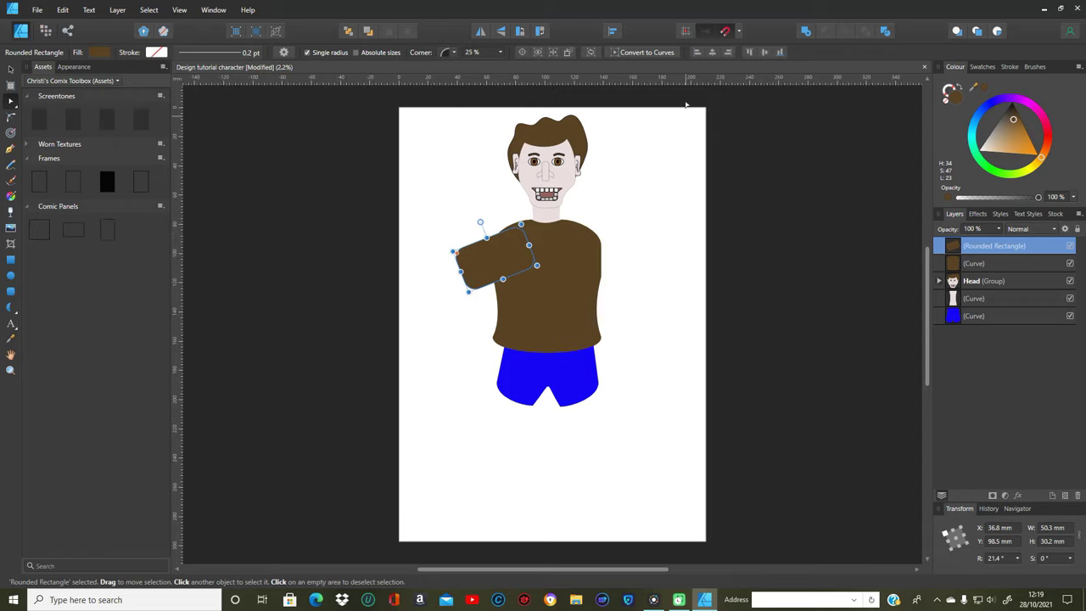
left_click(640, 52)
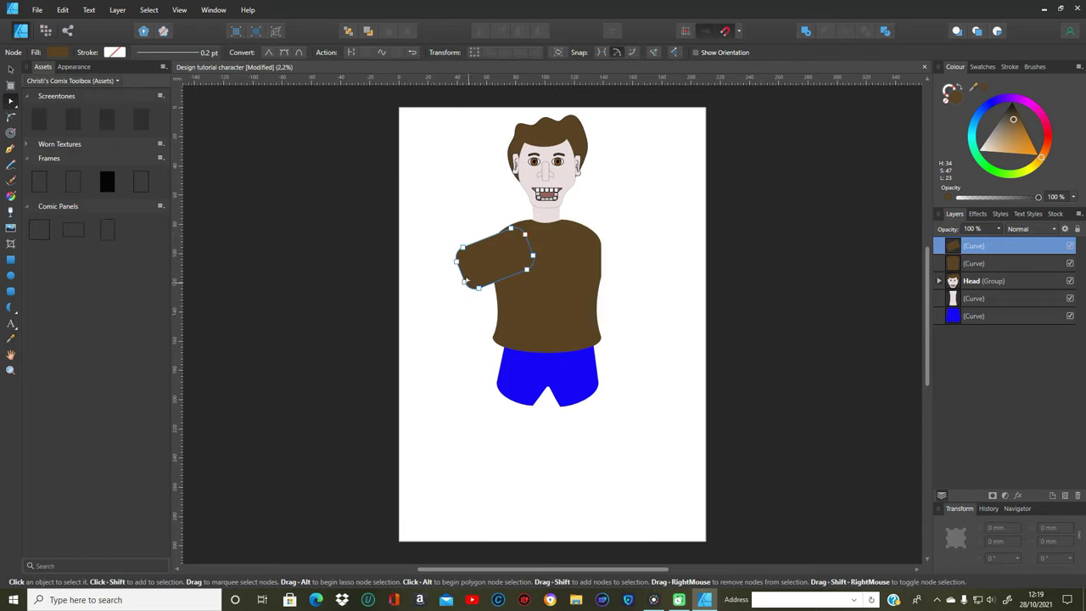
left_click_drag(450, 263, 472, 305)
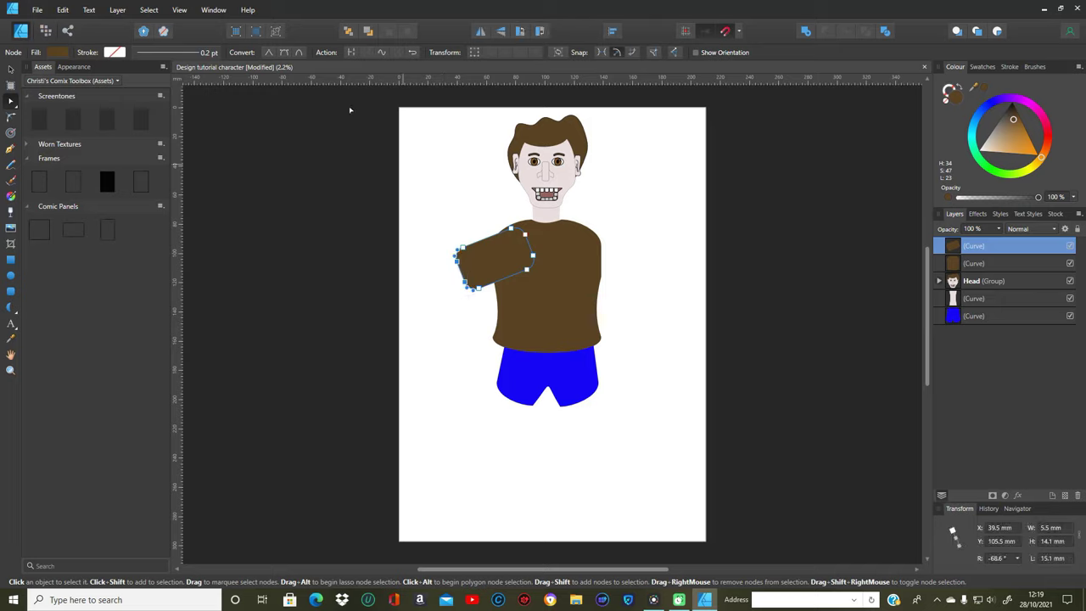
left_click(62, 9)
left_click(38, 153)
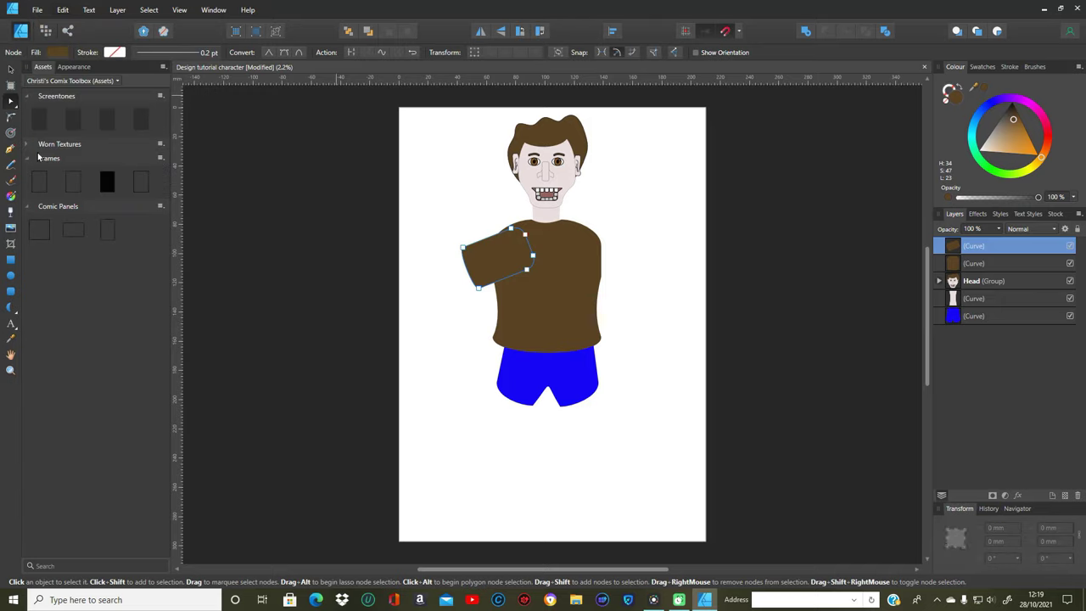
left_click_drag(469, 272, 481, 272)
Draw a 90 × 23.6 mm rounded-rectangle arm, rotate it 28.6°, and shorten it to 75.5 mm.
left_click(11, 294)
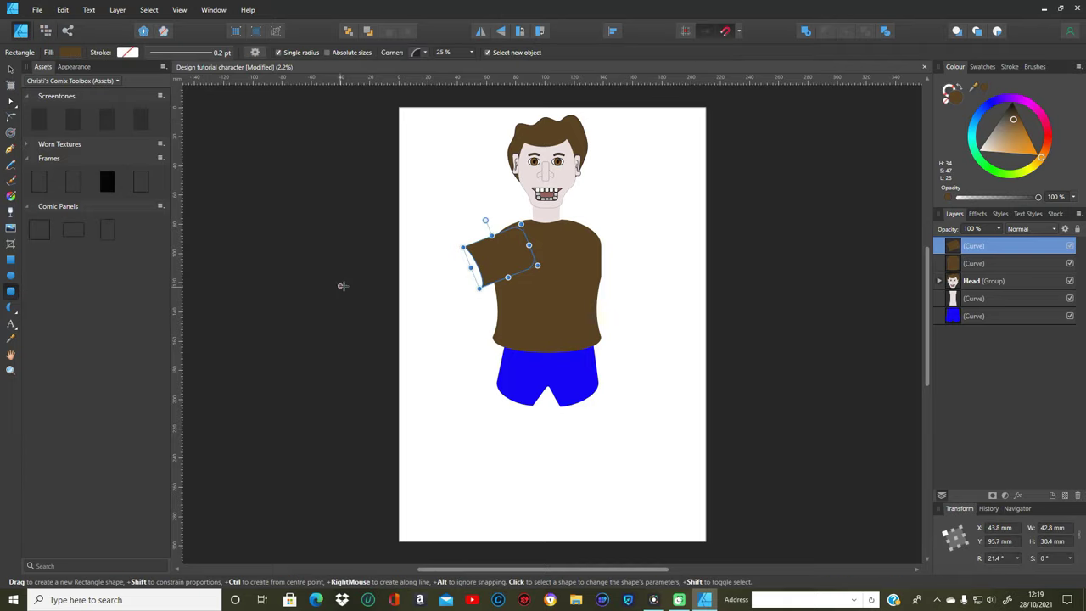
left_click_drag(422, 260, 534, 309)
left_click_drag(547, 303, 552, 294)
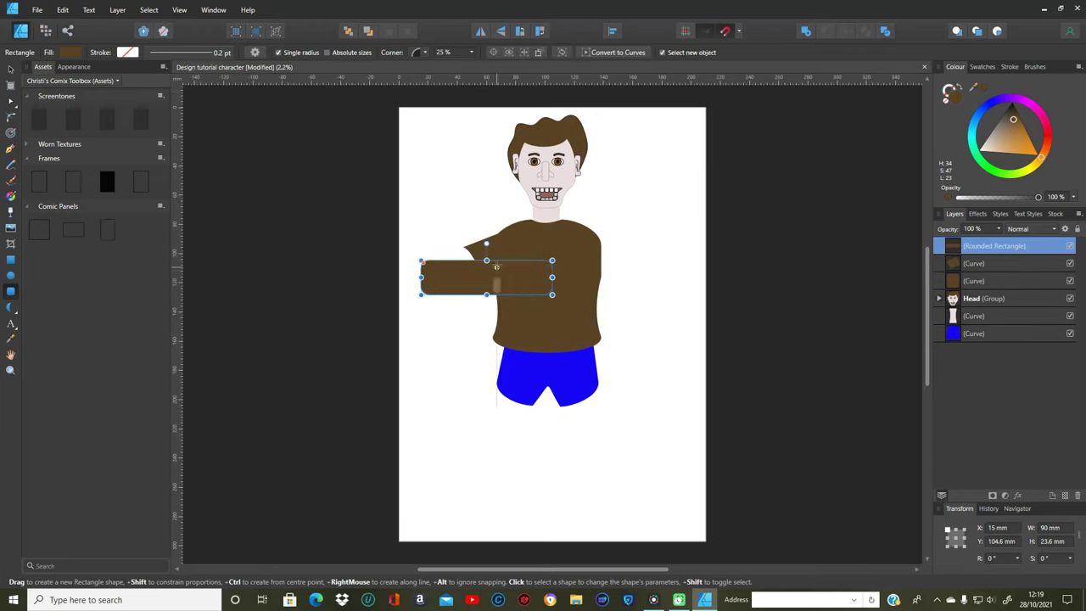
left_click_drag(487, 244, 469, 248)
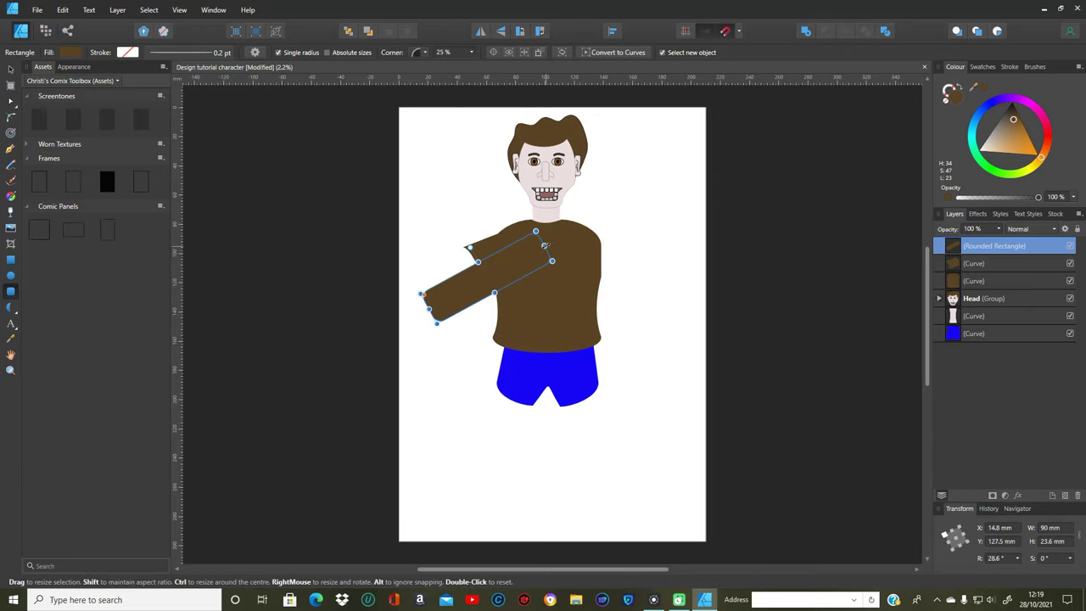
left_click_drag(544, 246, 517, 242)
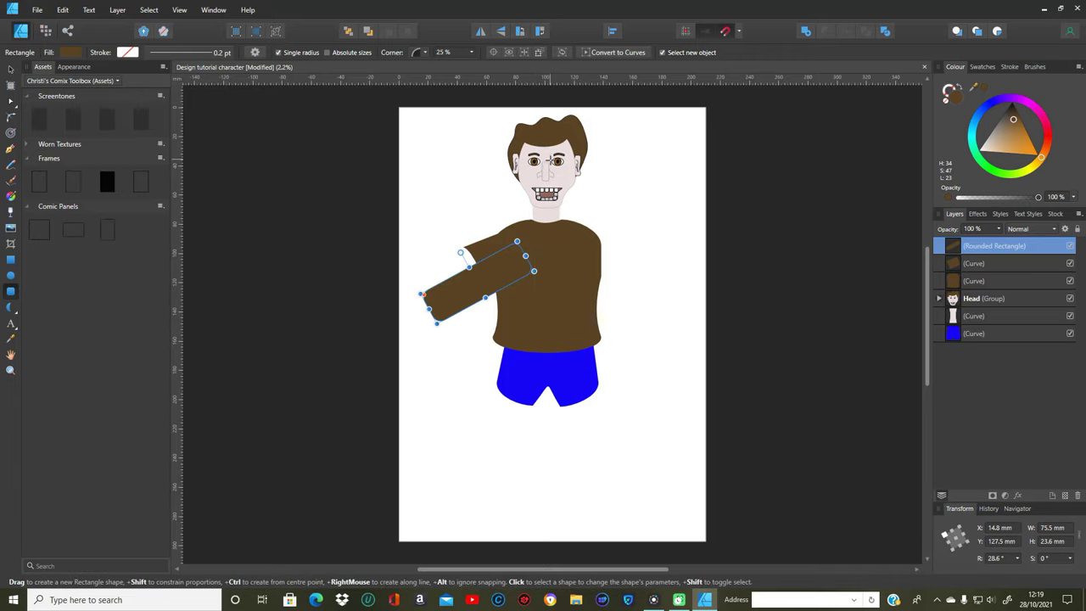
left_click(11, 339)
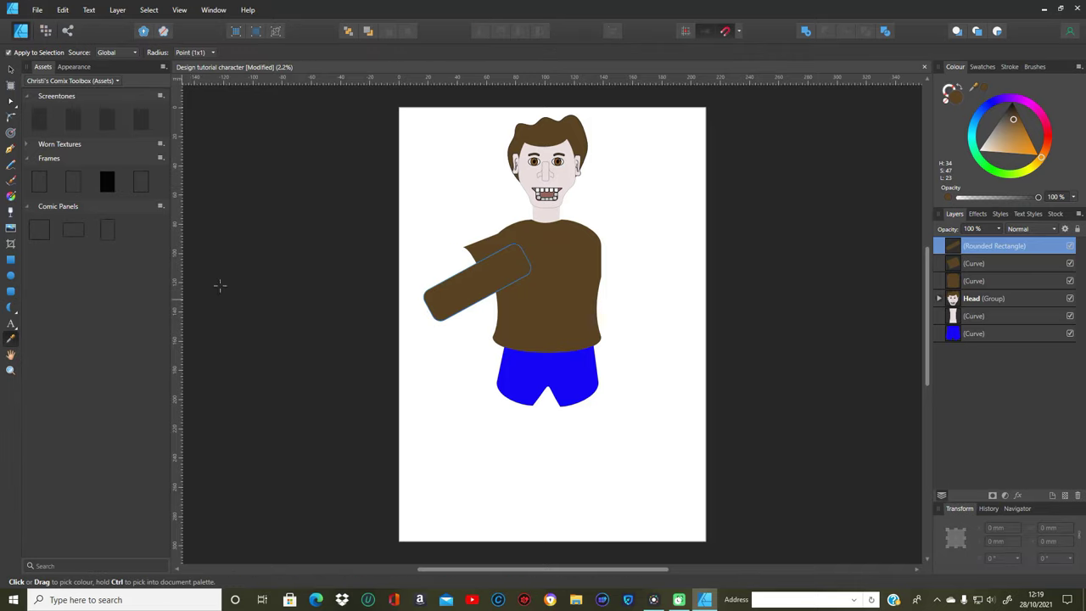
Fill the arm with the face's skin tone and fit it to 64.7 × 19.6 mm at 22.4°.
left_click(566, 176)
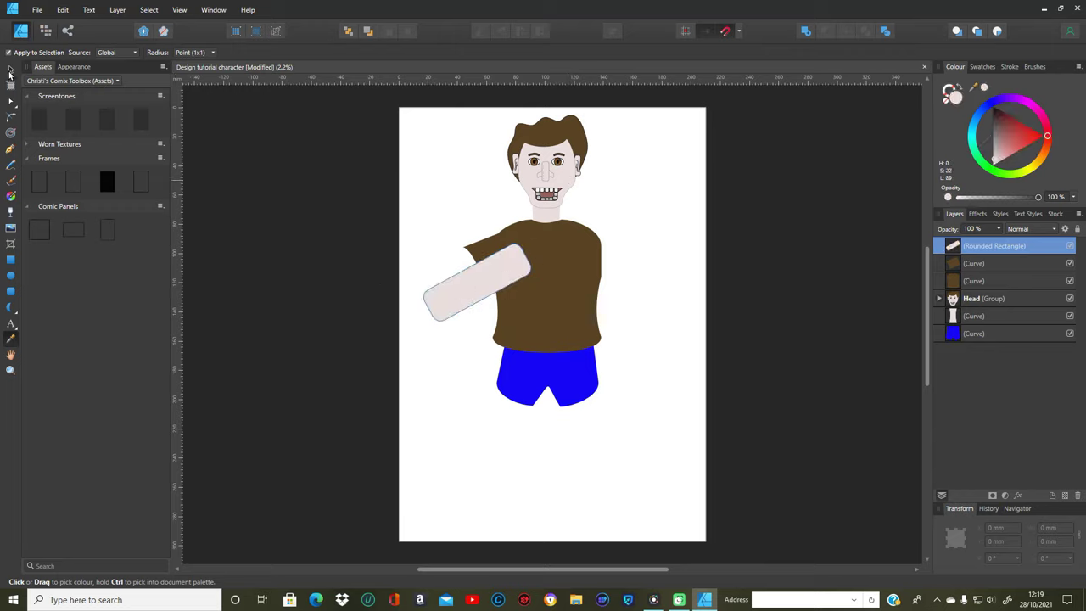
left_click(11, 67)
left_click_drag(473, 280, 456, 271)
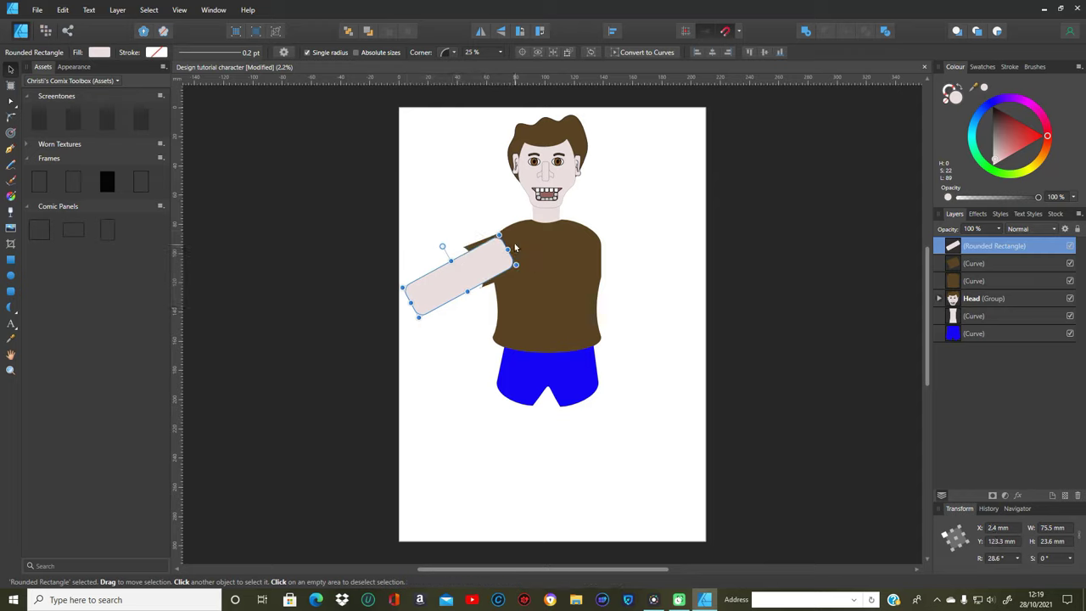
left_click_drag(499, 230, 503, 240)
left_click_drag(465, 288, 470, 279)
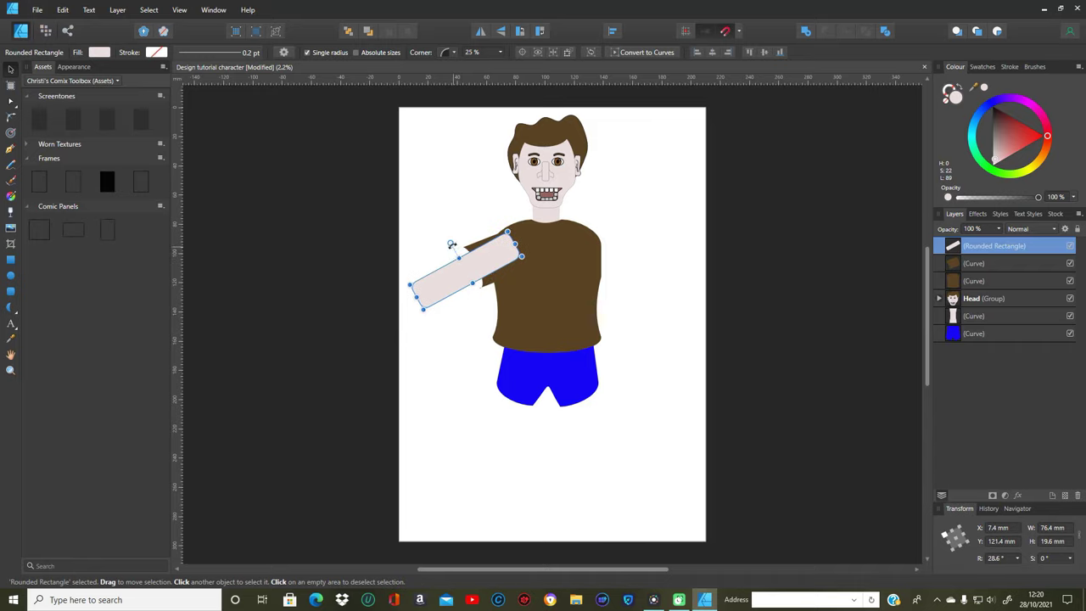
left_click_drag(451, 243, 453, 241)
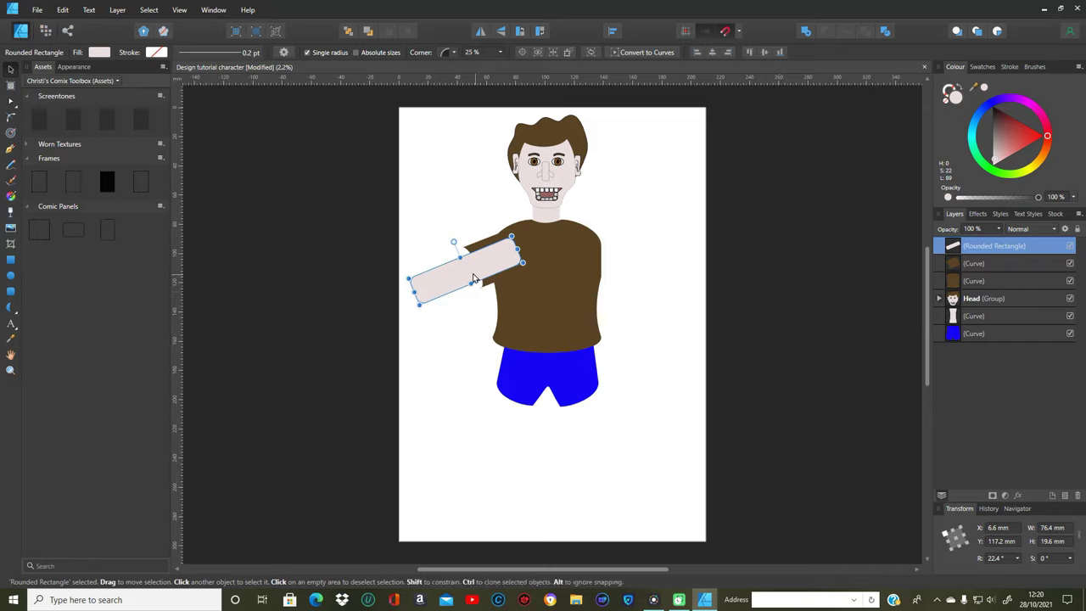
mouse_move(464, 276)
left_mouse_down()
mouse_move(415, 289)
mouse_move(476, 275)
left_mouse_up()
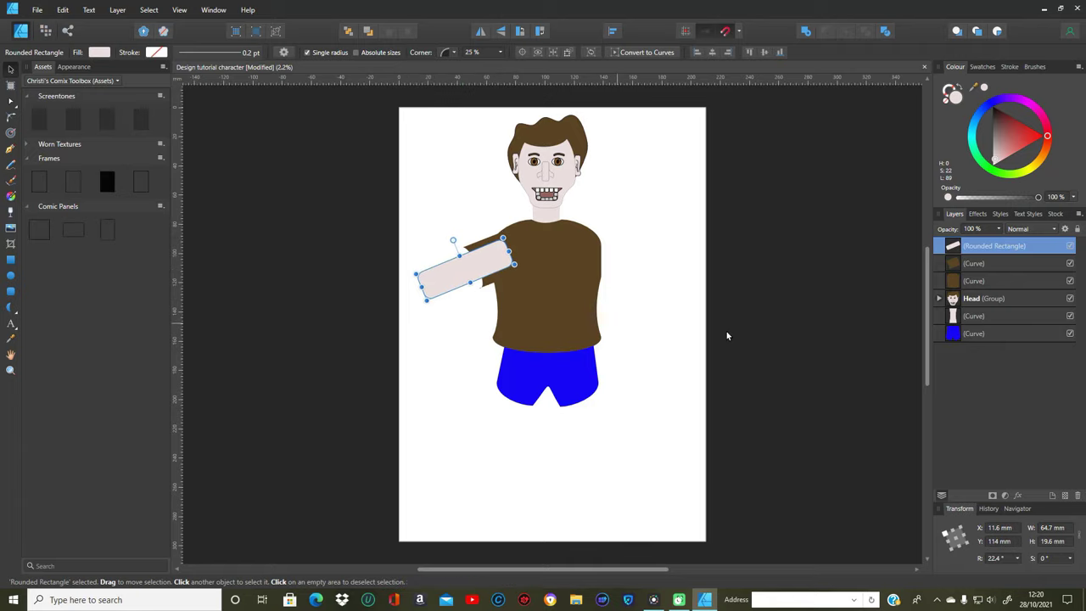
Lengthen the skin-toned arm rectangle to 71.6 mm.
left_click(952, 263)
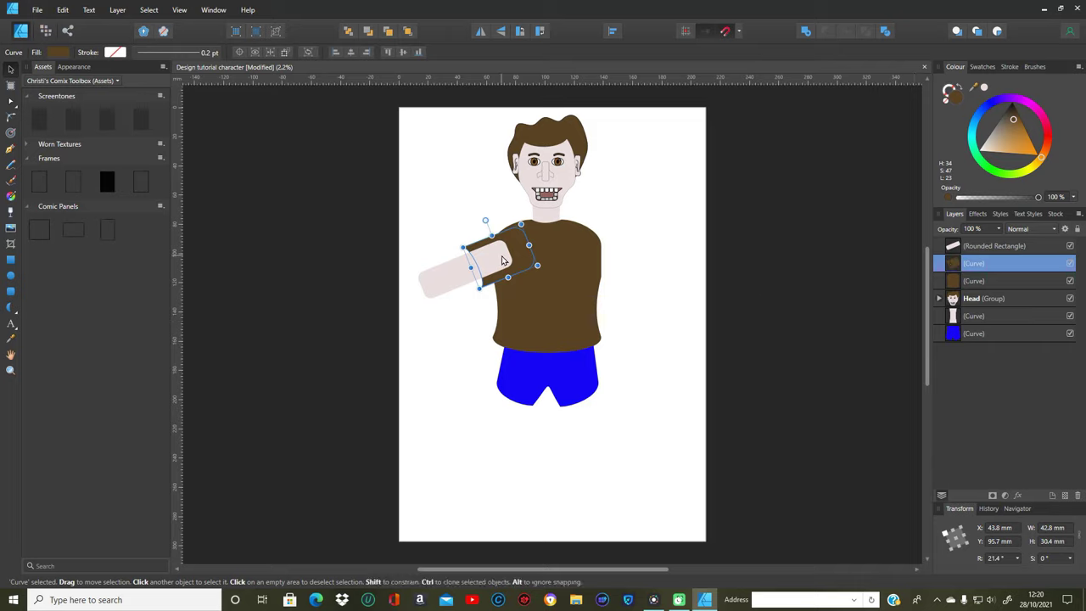
left_click(501, 260)
left_click_drag(512, 250, 522, 248)
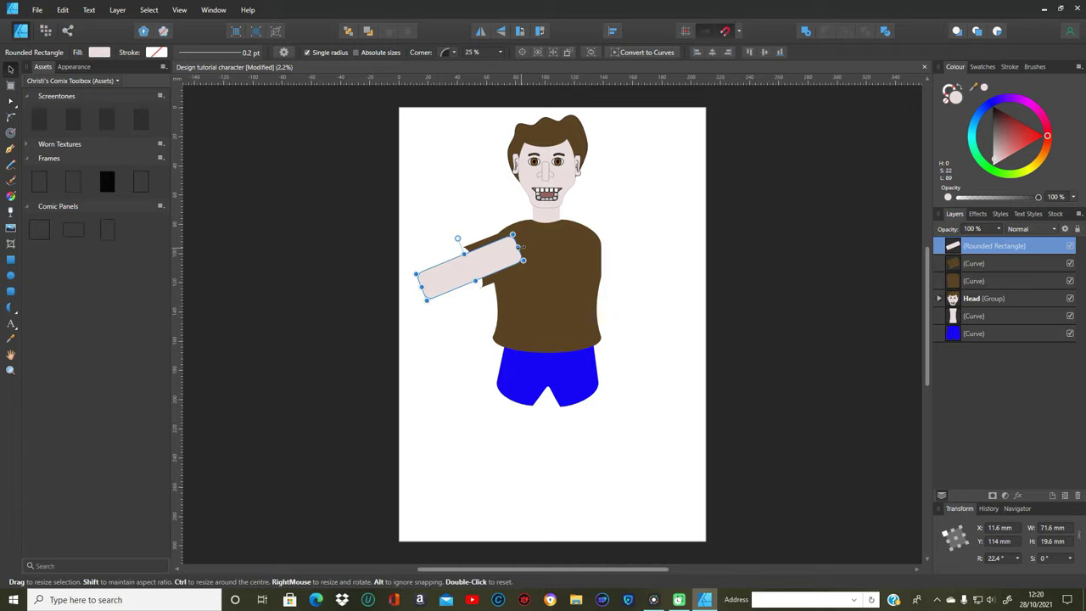
left_click(451, 343)
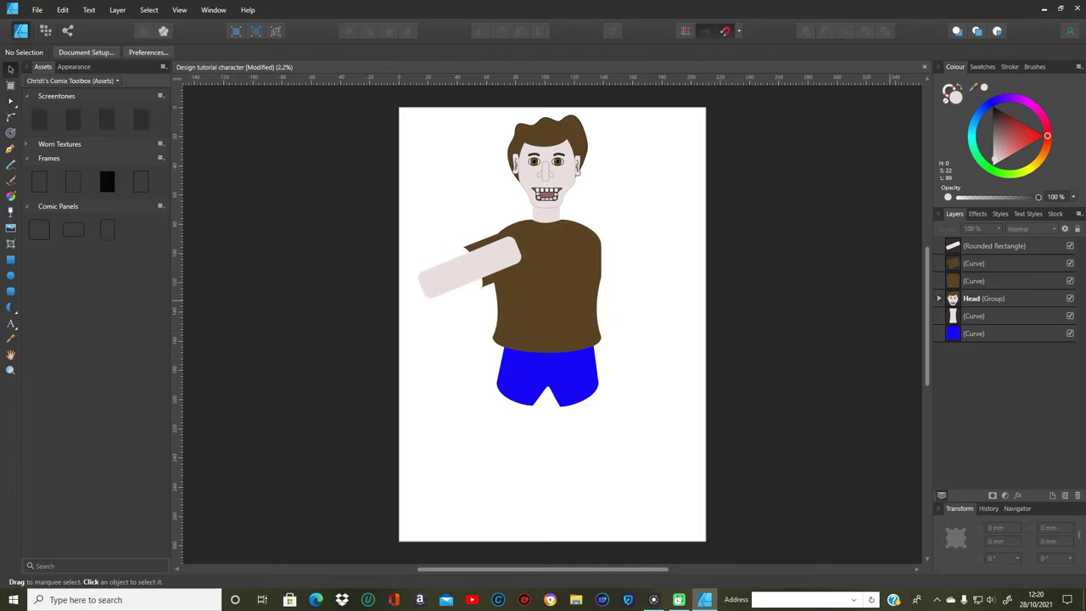
Group the sleeve and arm in Layers, stacking the sleeve curve above the arm.
left_click(975, 264)
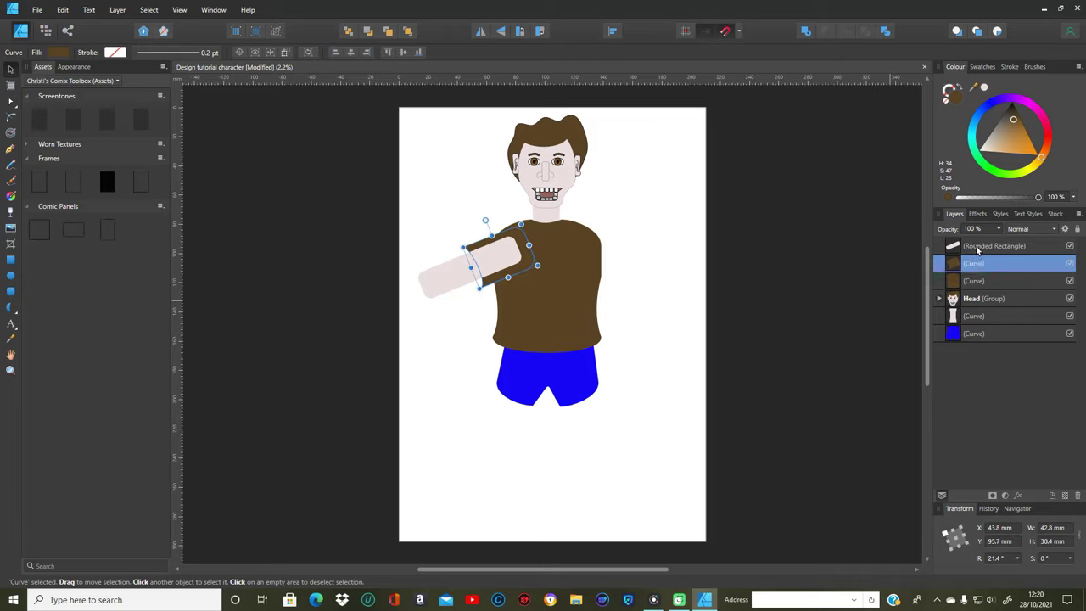
left_click(984, 247)
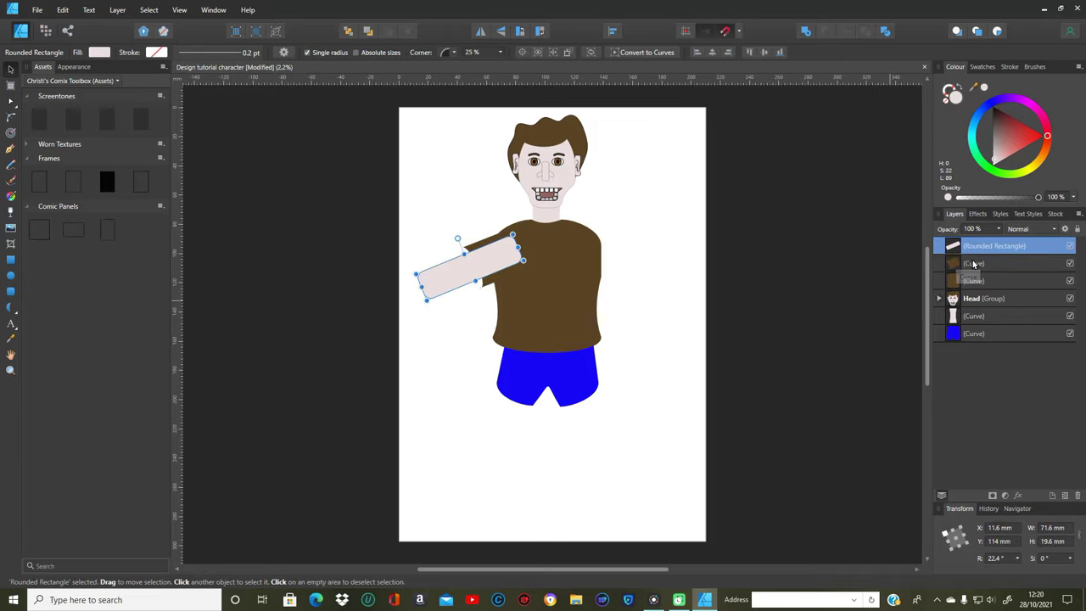
left_click(975, 264)
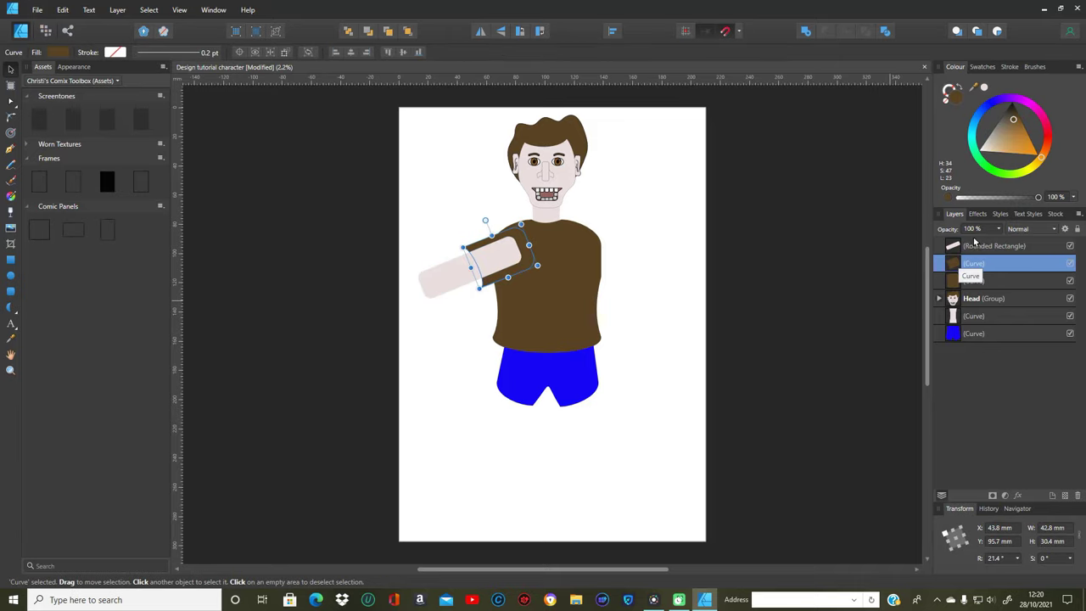
left_click(975, 246, "shift")
right_click(975, 246)
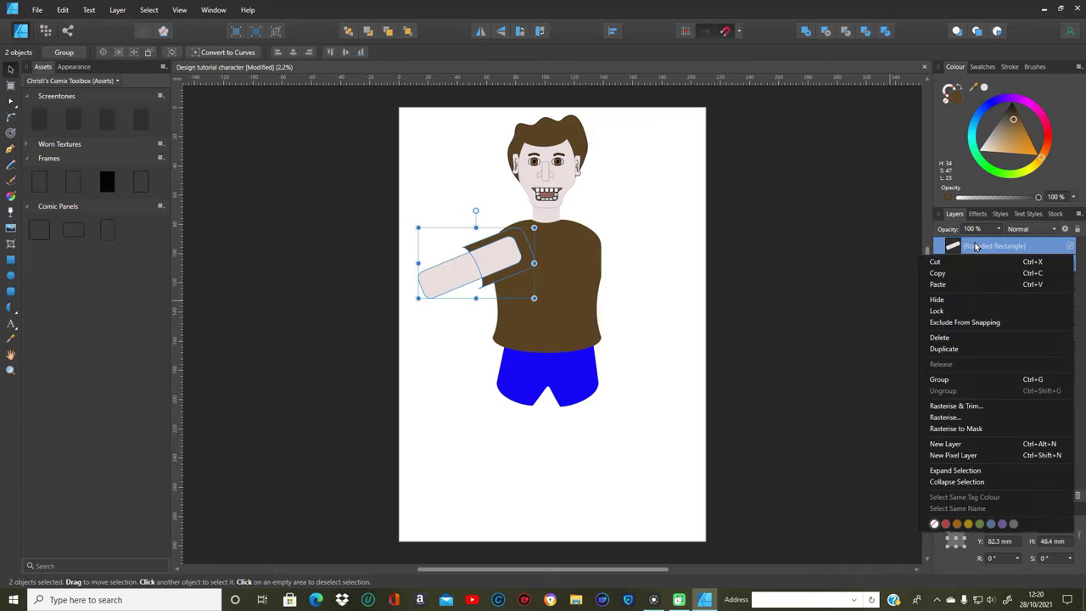
left_click(939, 379)
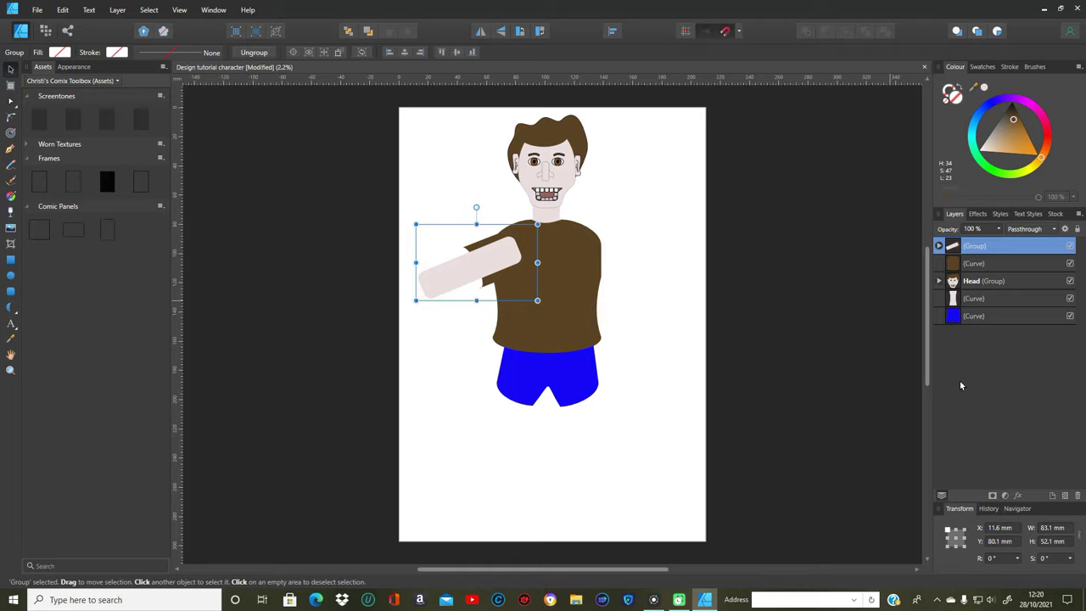
left_click(939, 246)
left_click_drag(983, 281, 996, 265)
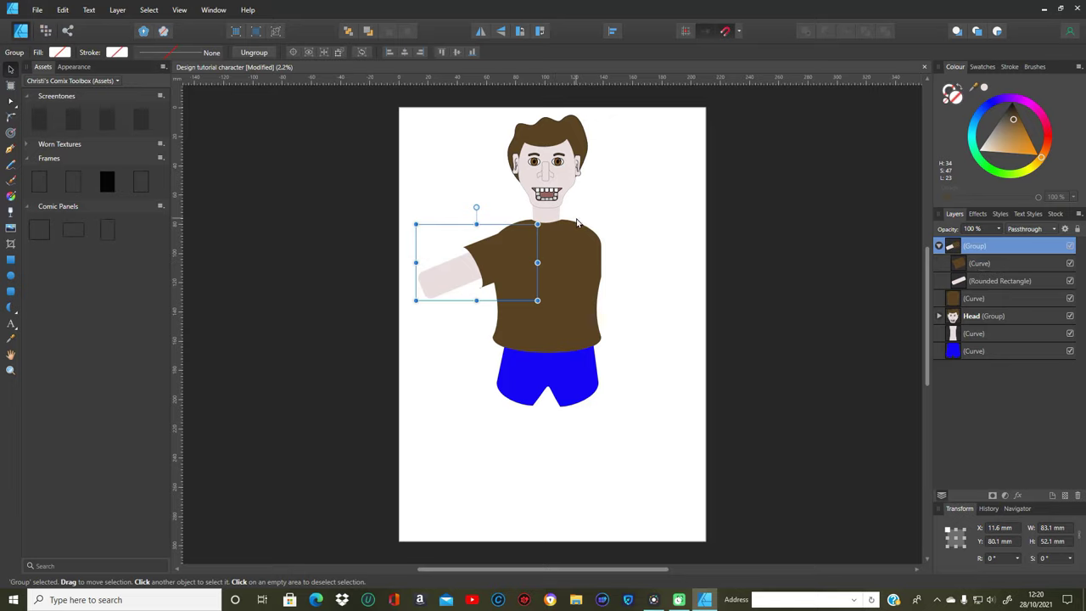
left_click(967, 283)
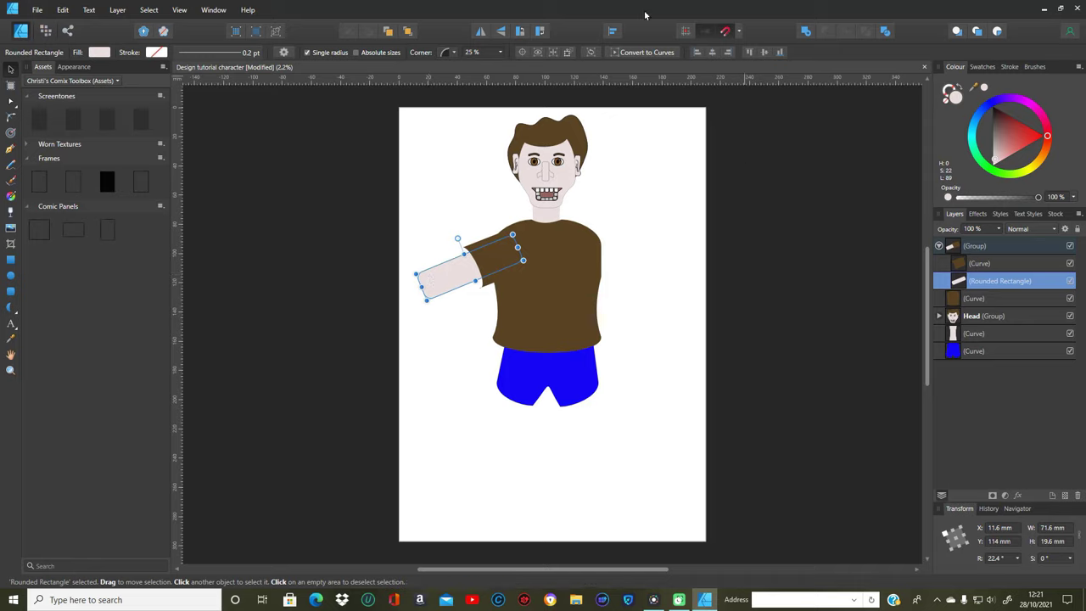
Convert the arm to curves, add nodes on its upper and lower edges, and bend the lower edge slightly.
left_click(648, 52)
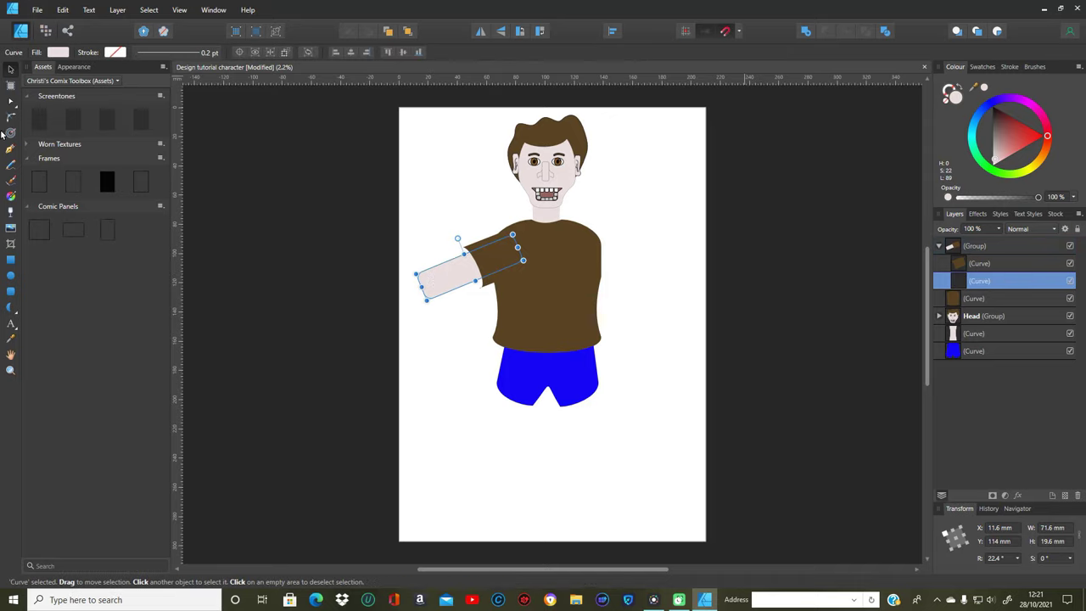
left_click(11, 101)
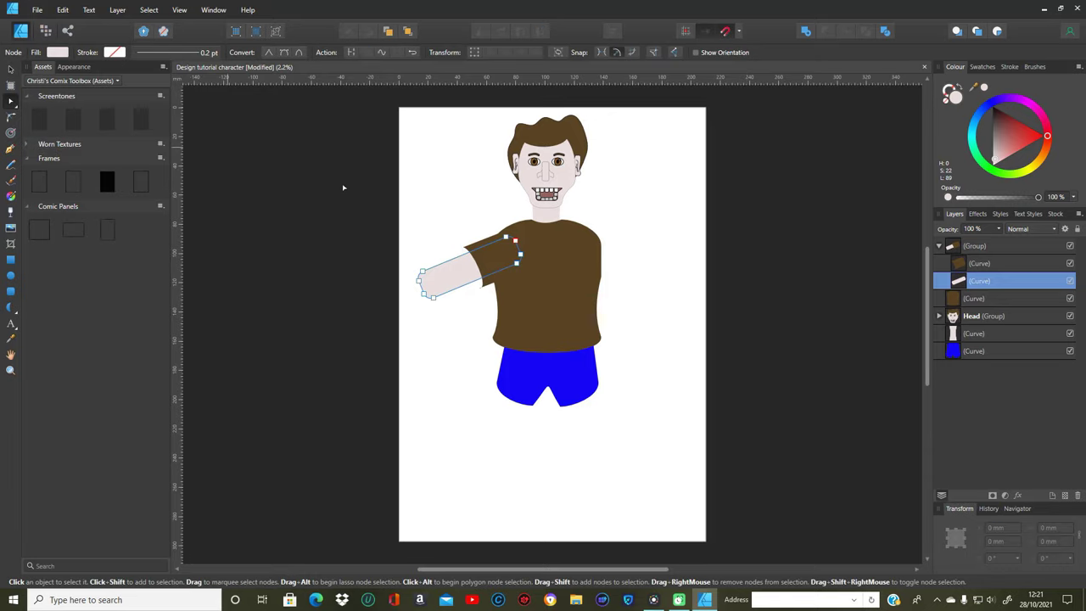
left_click(462, 286)
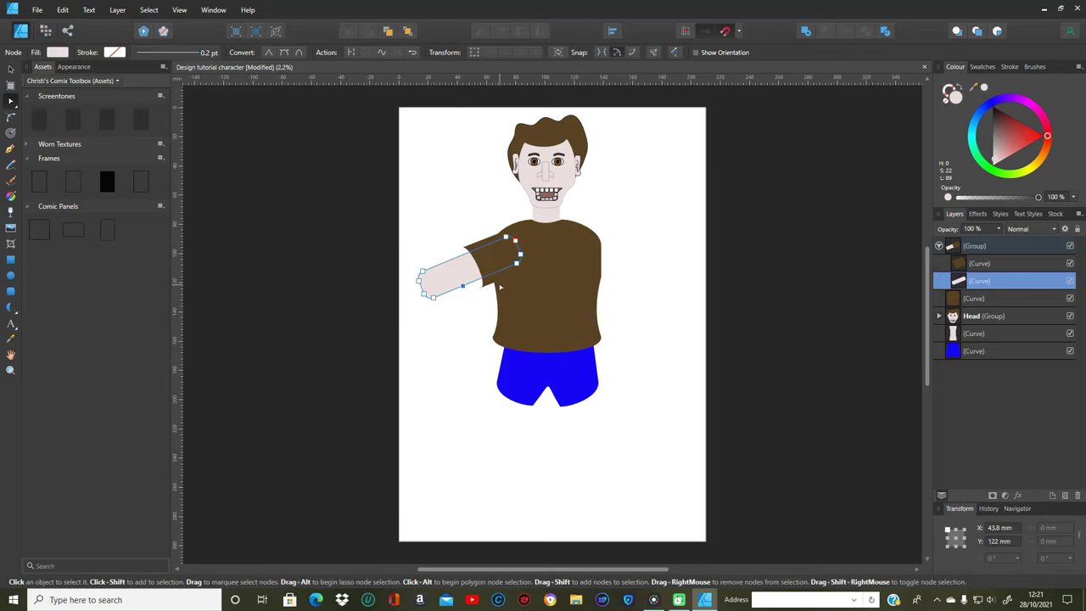
left_click_drag(487, 281, 489, 282)
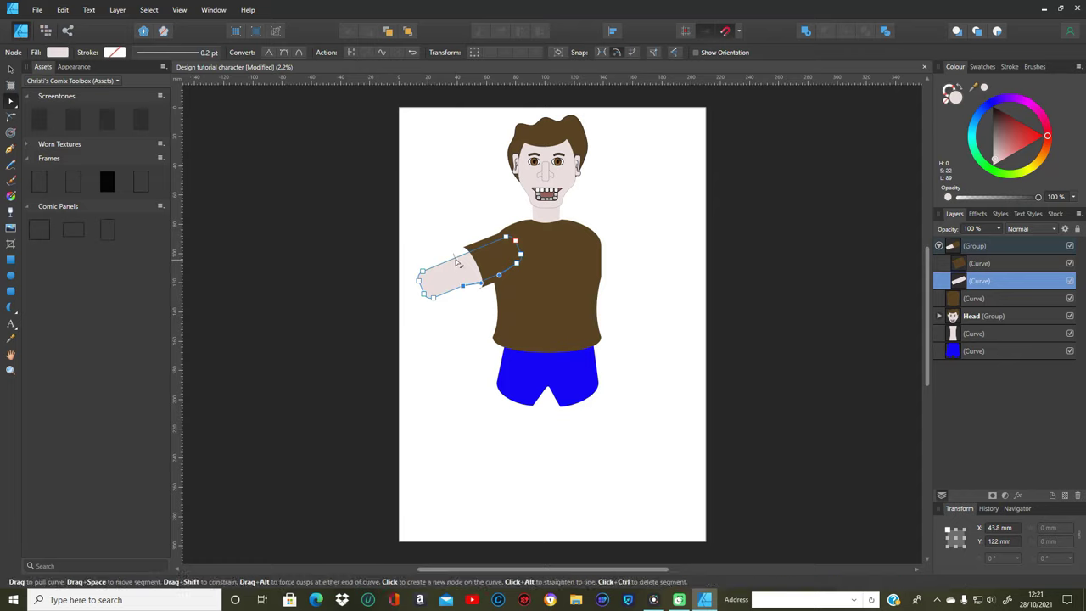
left_click(458, 256)
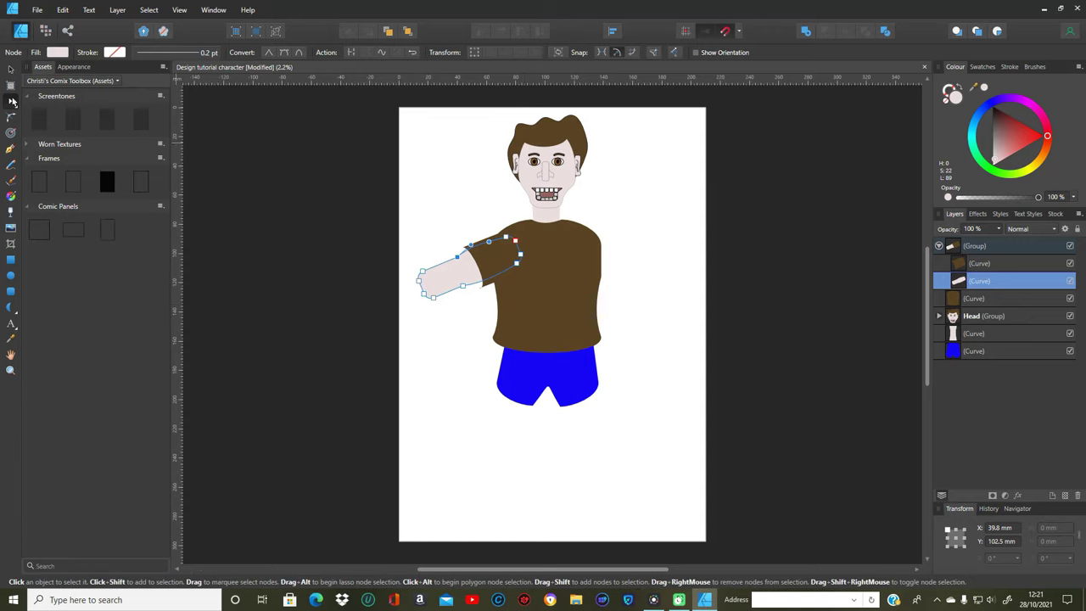
left_click(284, 206)
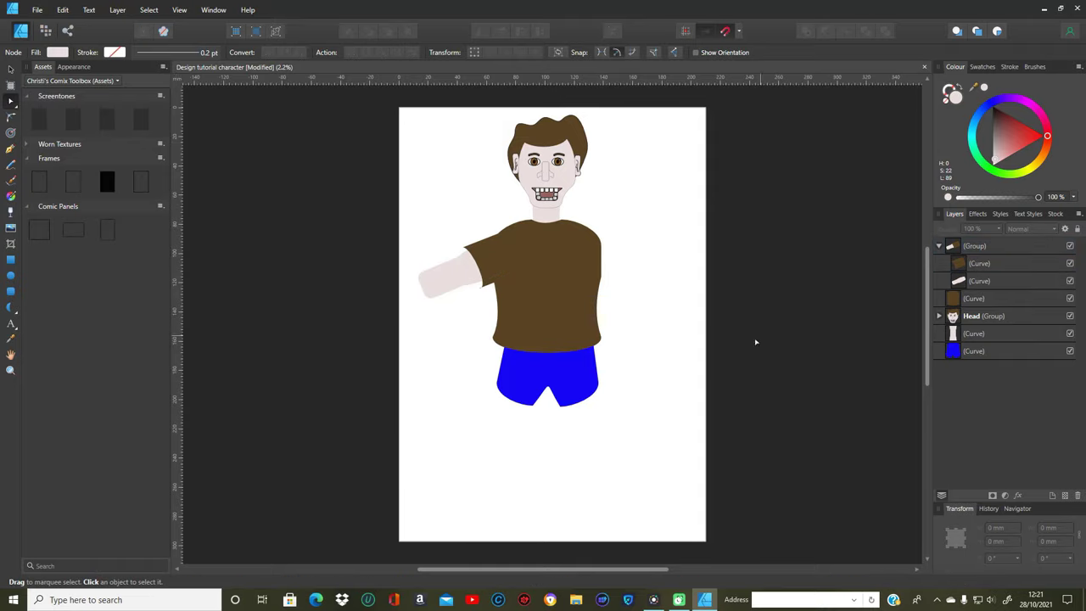
Draw a tall rounded rectangle hanging from the arm's end and convert it to curves.
left_click(11, 291)
left_click_drag(421, 274, 457, 375)
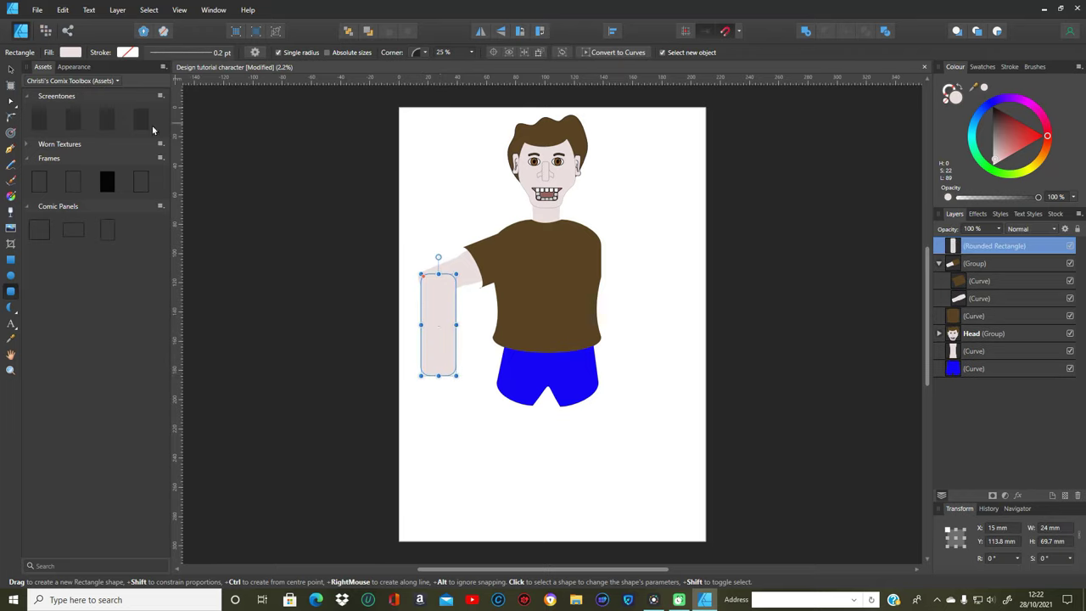
left_click(612, 52)
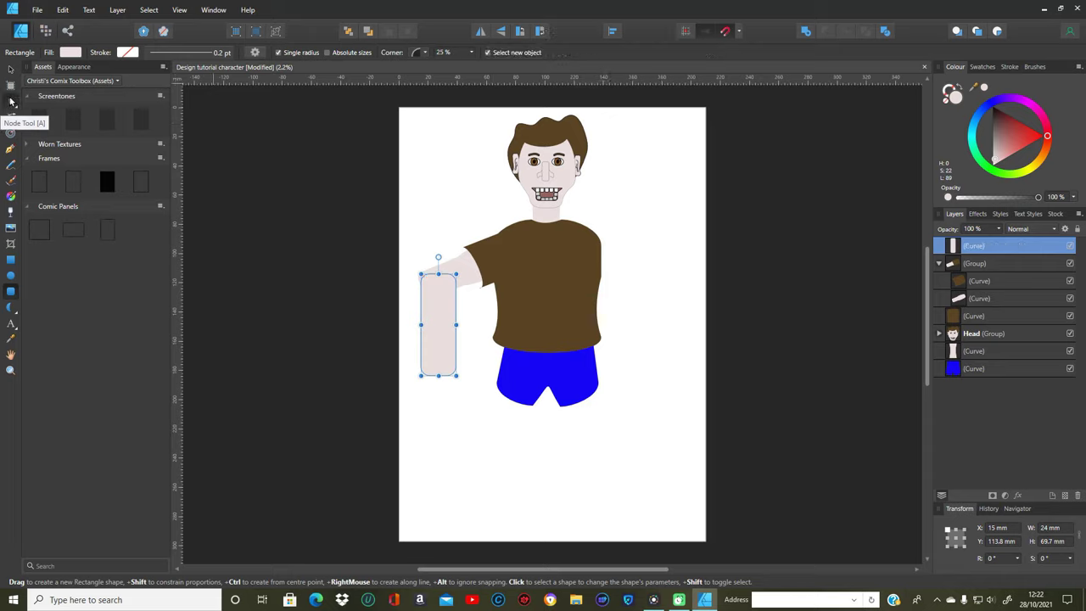
Bow the forearm's left edge out, pull the right edge in, and draw both bottom corners inward.
left_click(11, 100)
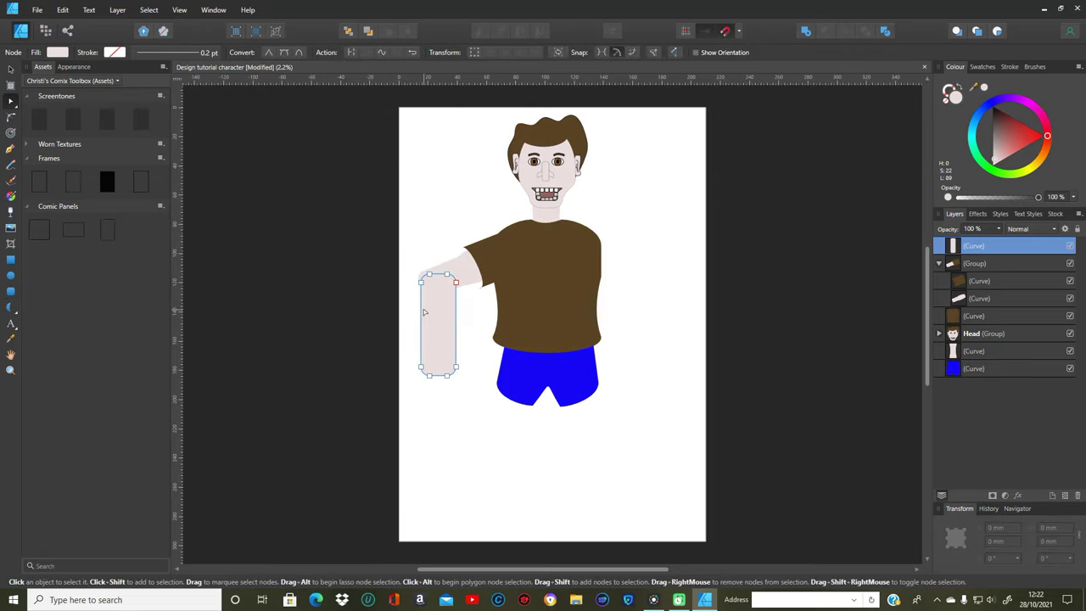
left_click_drag(423, 316, 426, 321)
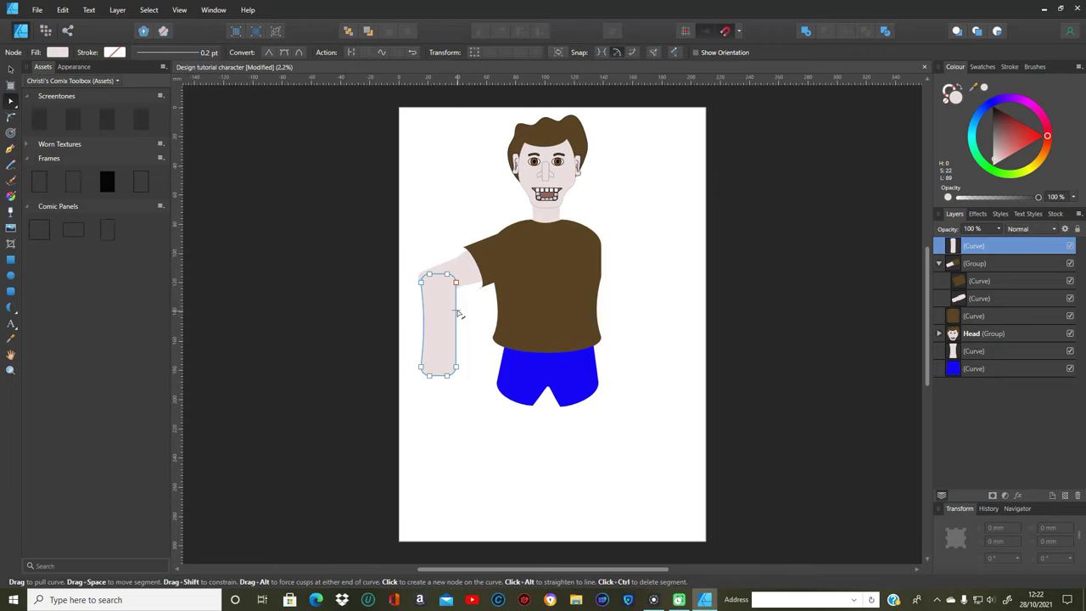
left_click_drag(456, 317, 452, 316)
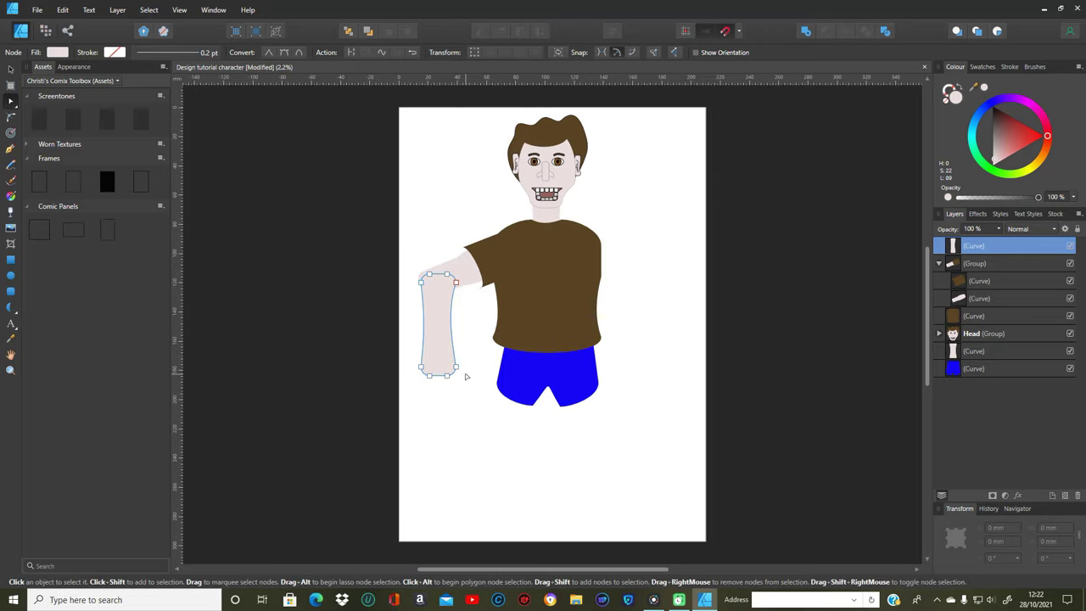
left_click_drag(455, 367, 448, 360)
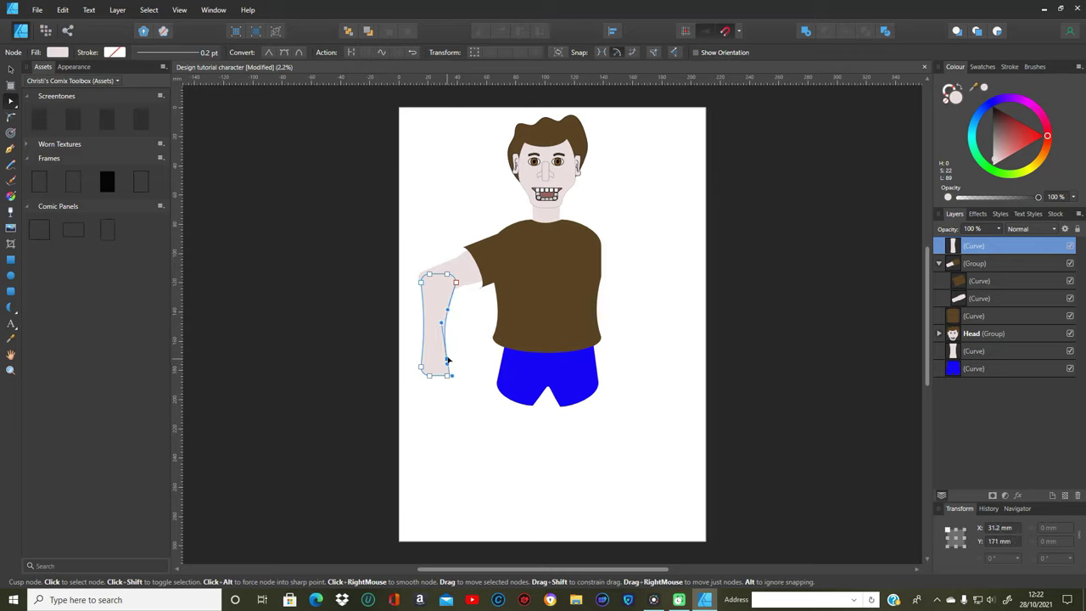
key("Escape")
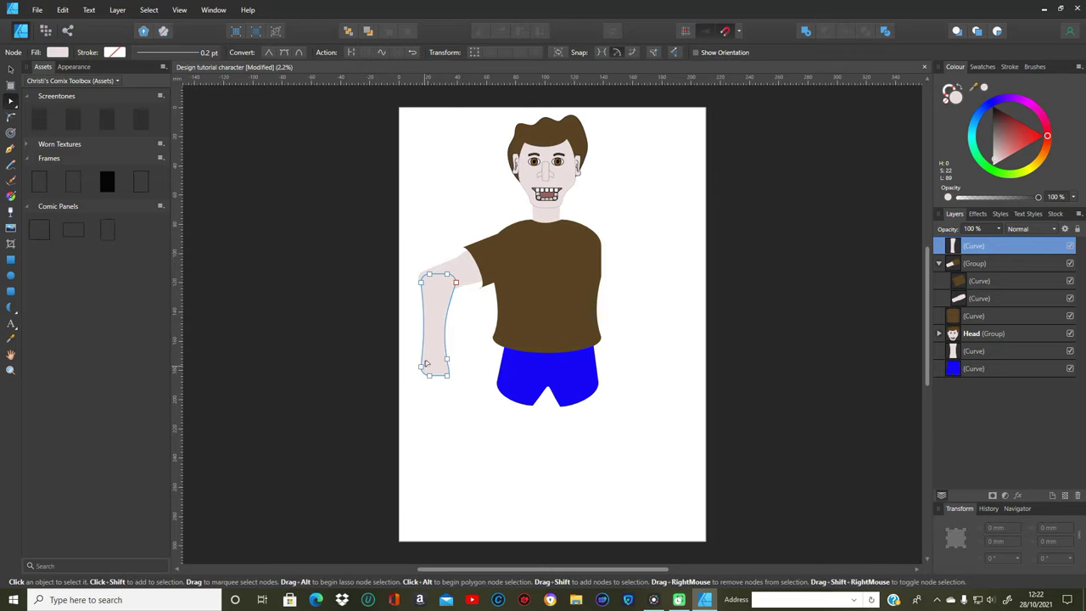
left_click(420, 367)
left_click_drag(423, 366, 425, 362)
left_click(481, 406)
left_click(680, 423)
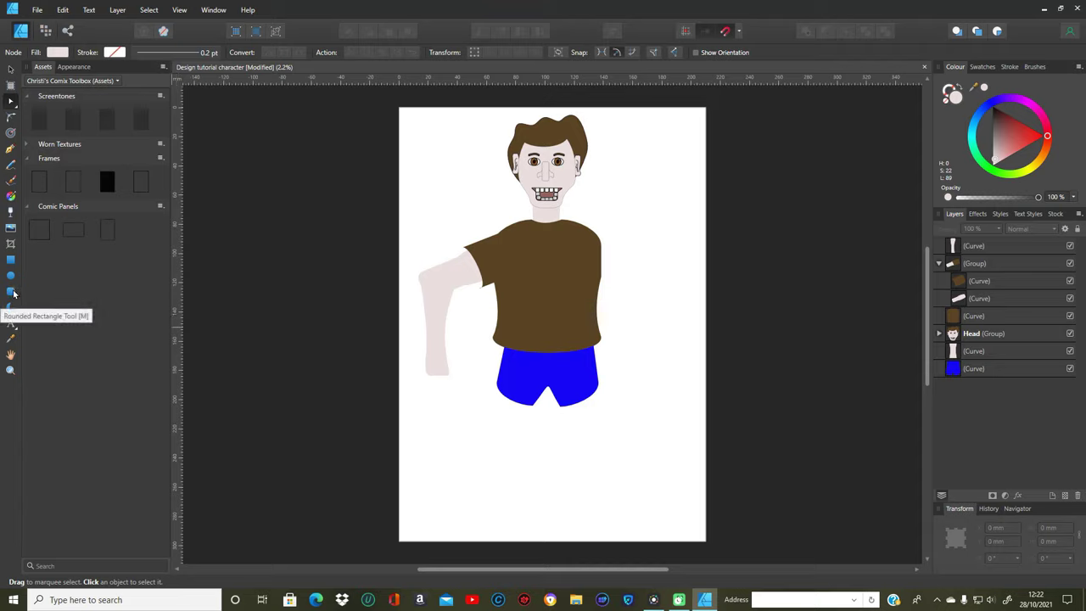
left_click_drag(13, 293, 34, 302)
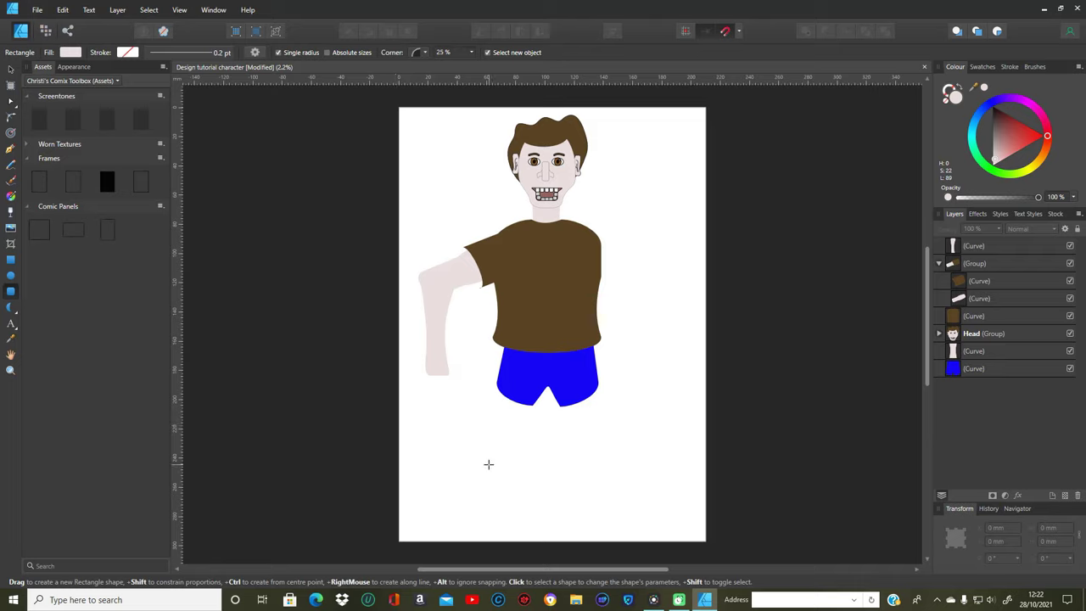
left_click_drag(444, 418, 539, 497)
left_click_drag(535, 506, 530, 526)
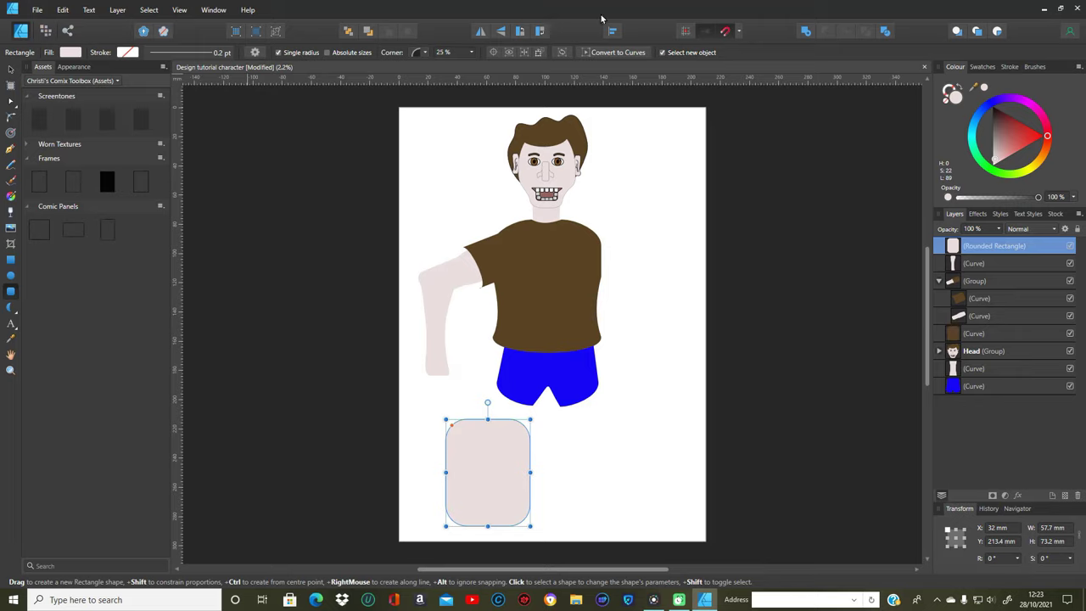
left_click(619, 52)
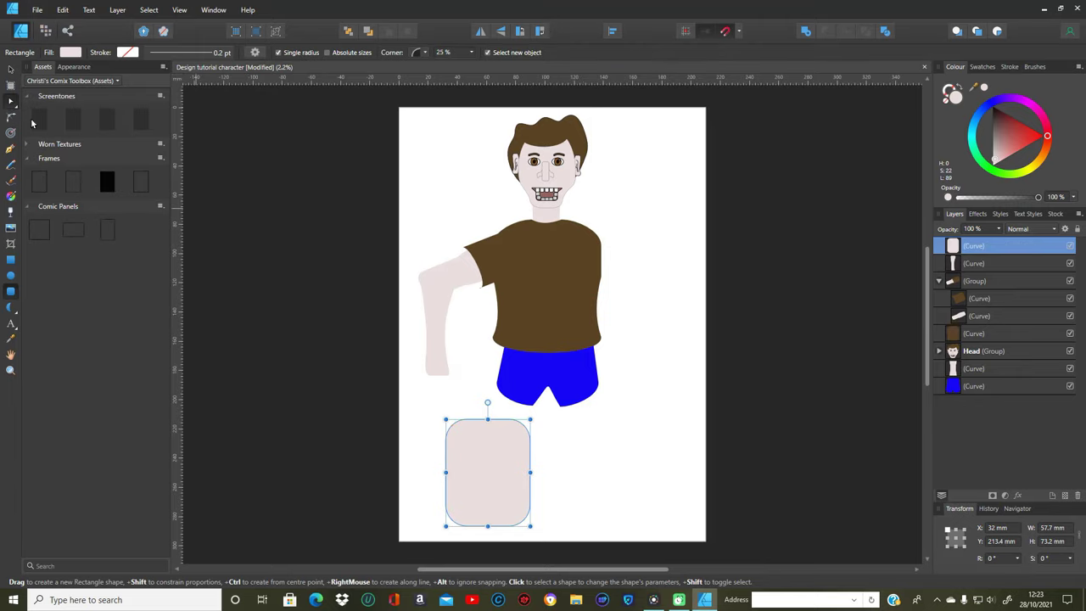
key("a")
mouse_move(465, 523)
left_mouse_down()
mouse_move(479, 519)
mouse_move(461, 521)
mouse_move(475, 500)
mouse_move(456, 511)
mouse_move(469, 513)
mouse_move(478, 475)
mouse_move(469, 442)
mouse_move(490, 488)
mouse_move(482, 513)
left_mouse_up()
left_click(476, 450)
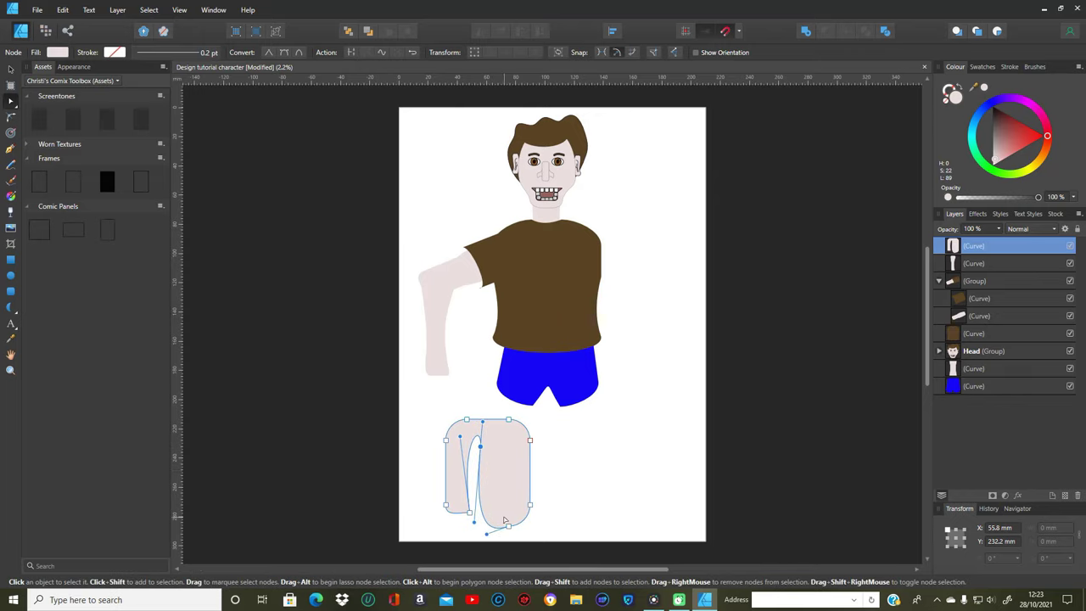
right_click(518, 490)
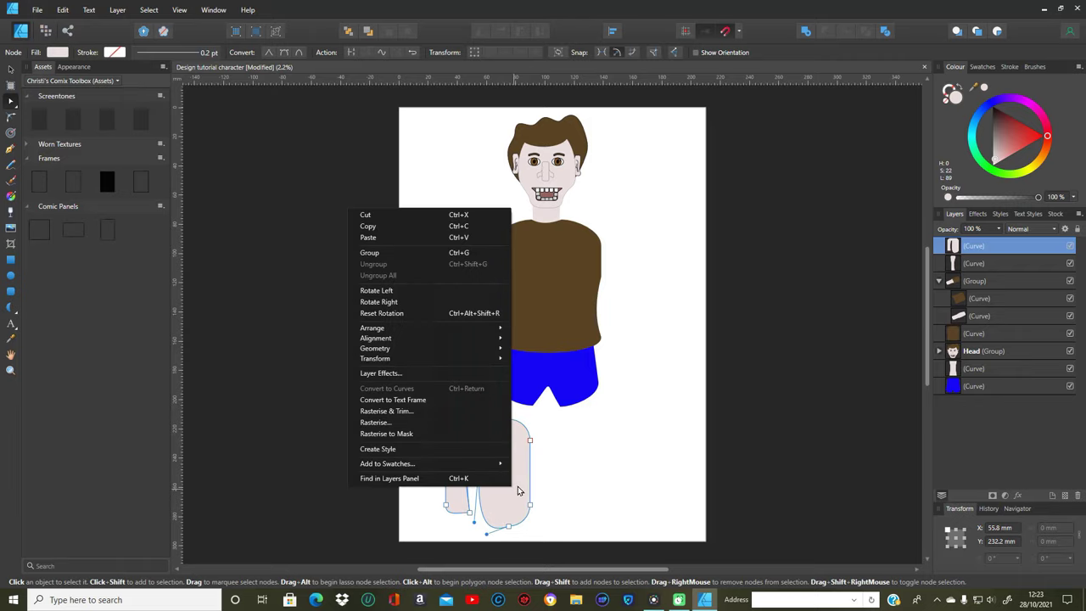
left_click(389, 218)
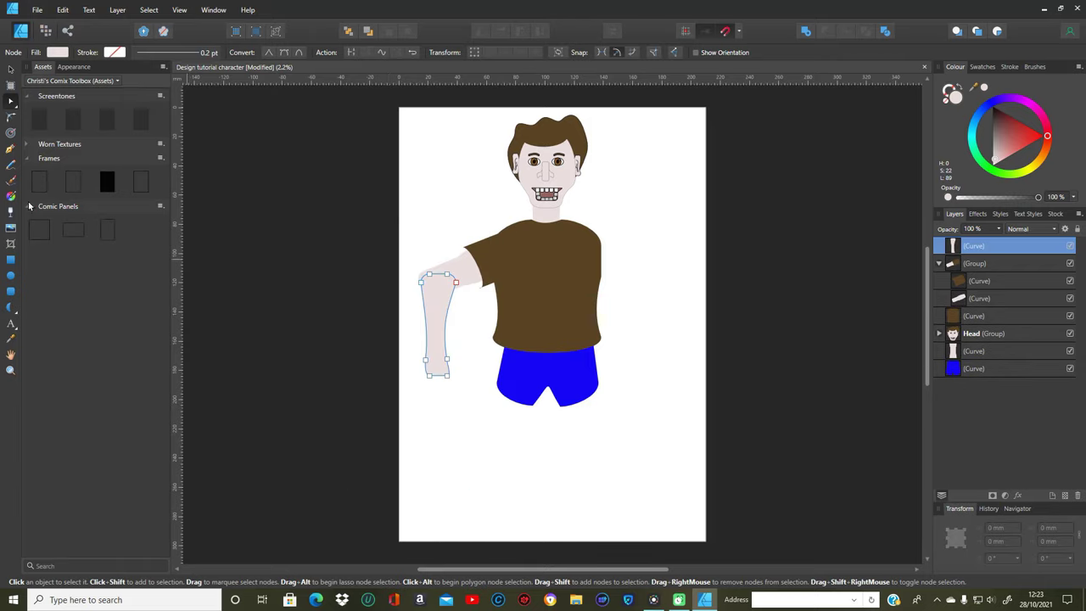
Draw a circle below the trousers and a narrow rounded bar on its lower edge.
left_click(11, 276)
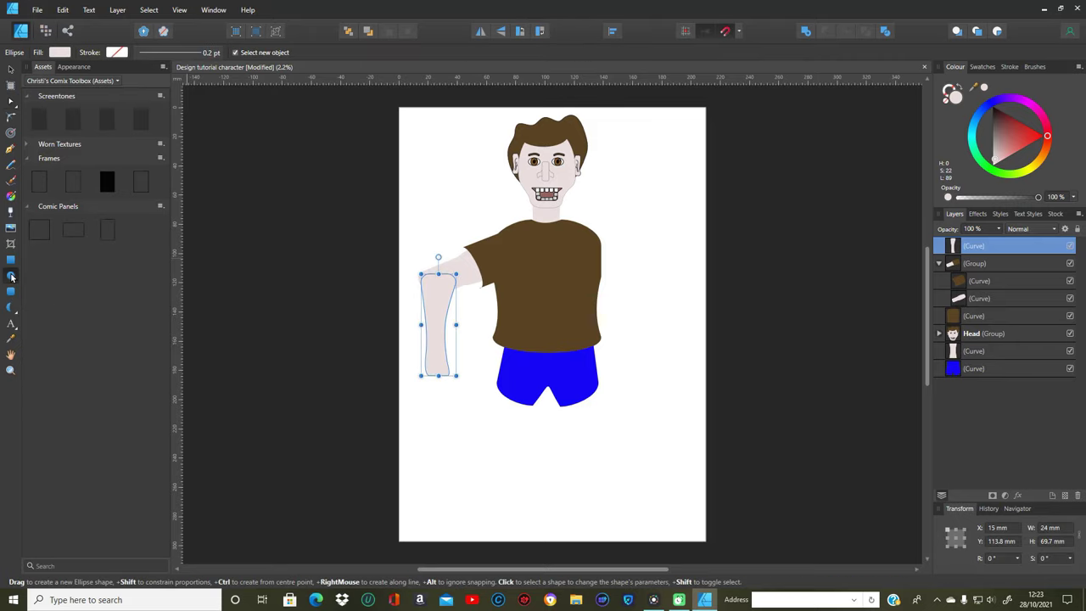
left_click_drag(466, 405, 530, 476)
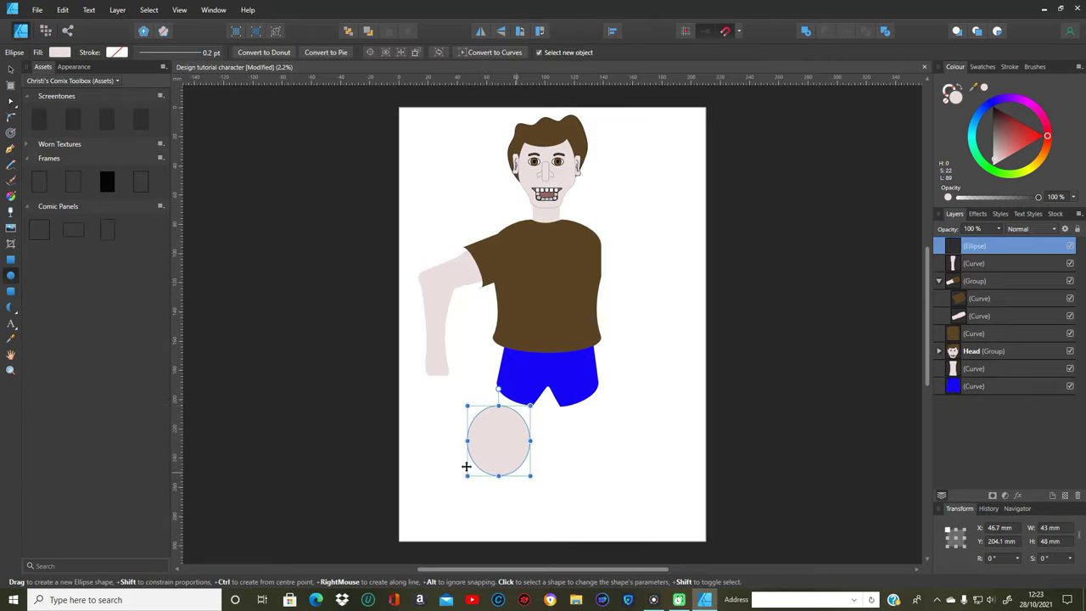
left_click(15, 292)
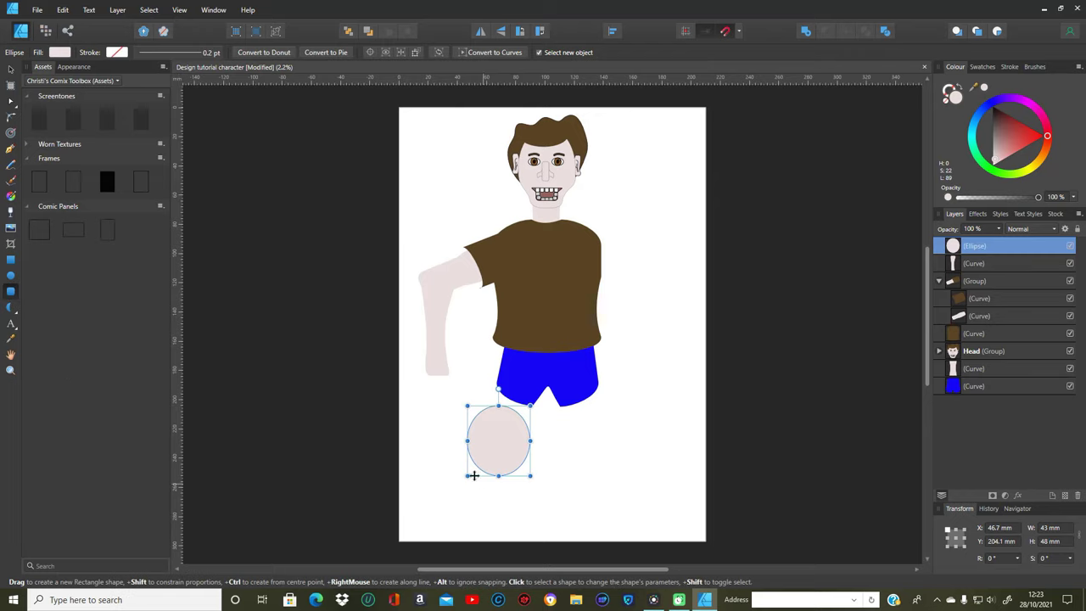
left_click_drag(447, 450, 465, 504)
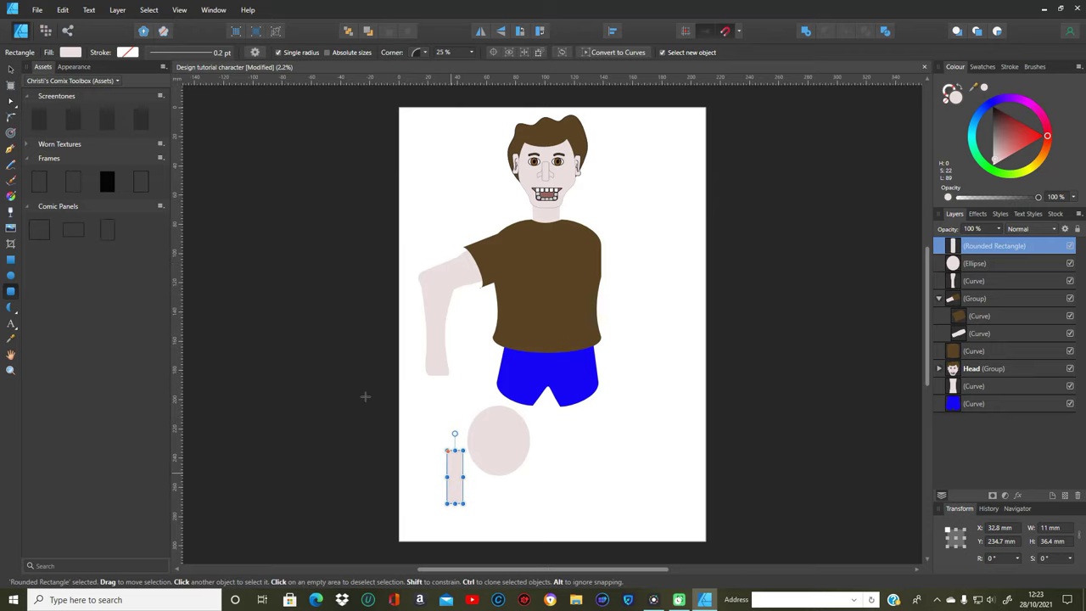
left_click(11, 69)
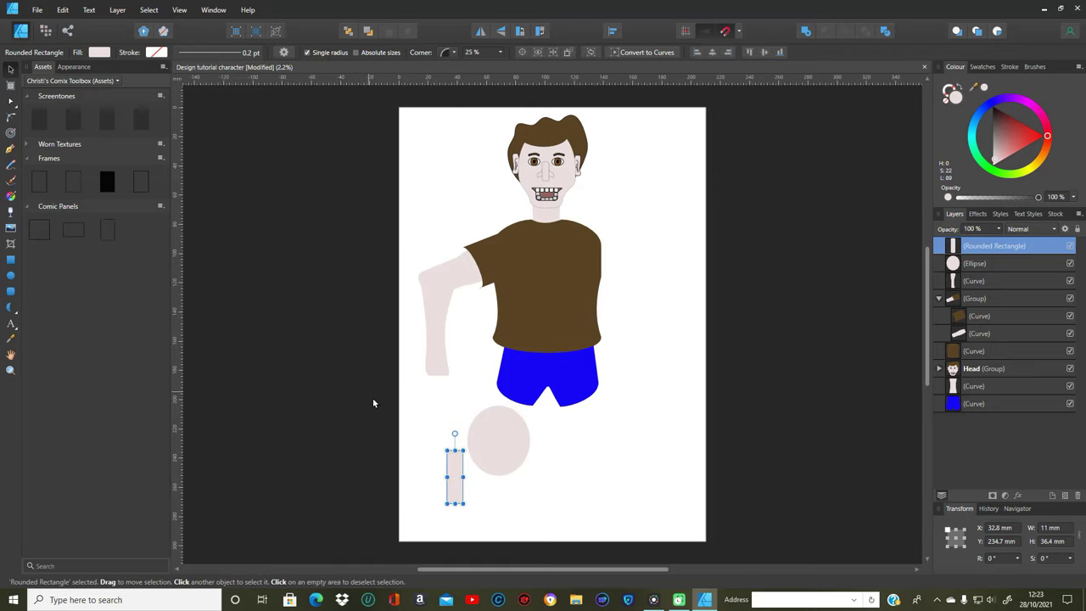
left_click_drag(455, 473, 476, 461)
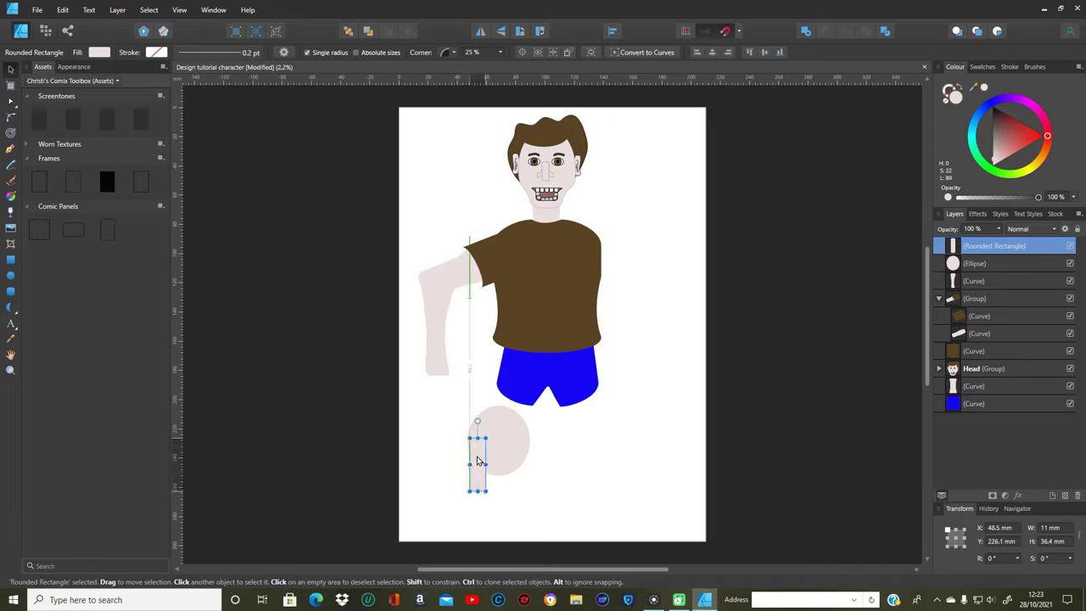
Copy the bar and paste three more copies, spacing them along the circle's underside.
right_click(478, 460)
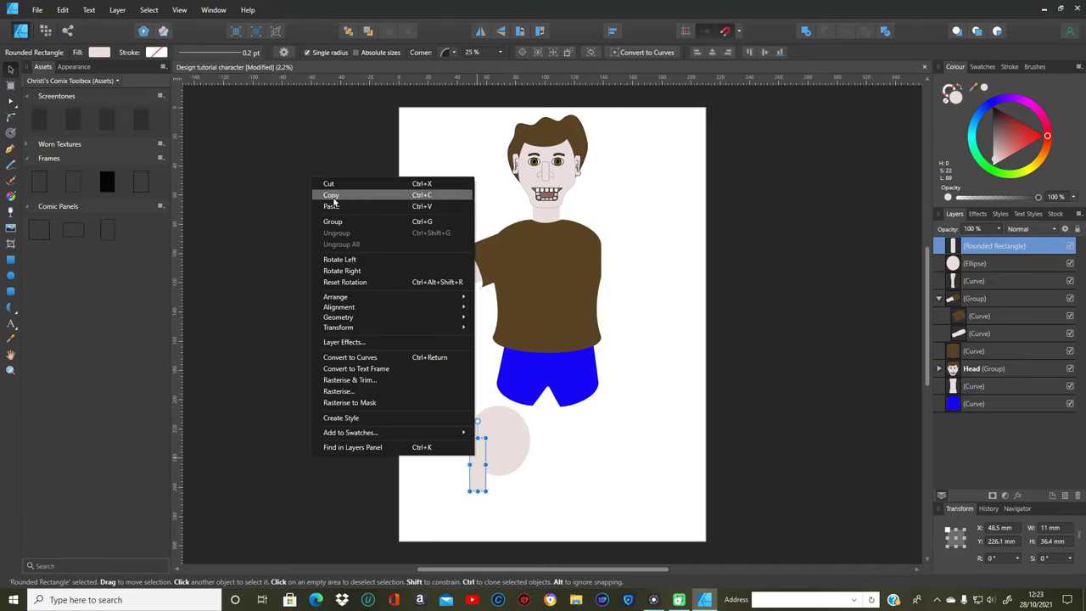
left_click(332, 195)
right_click(478, 460)
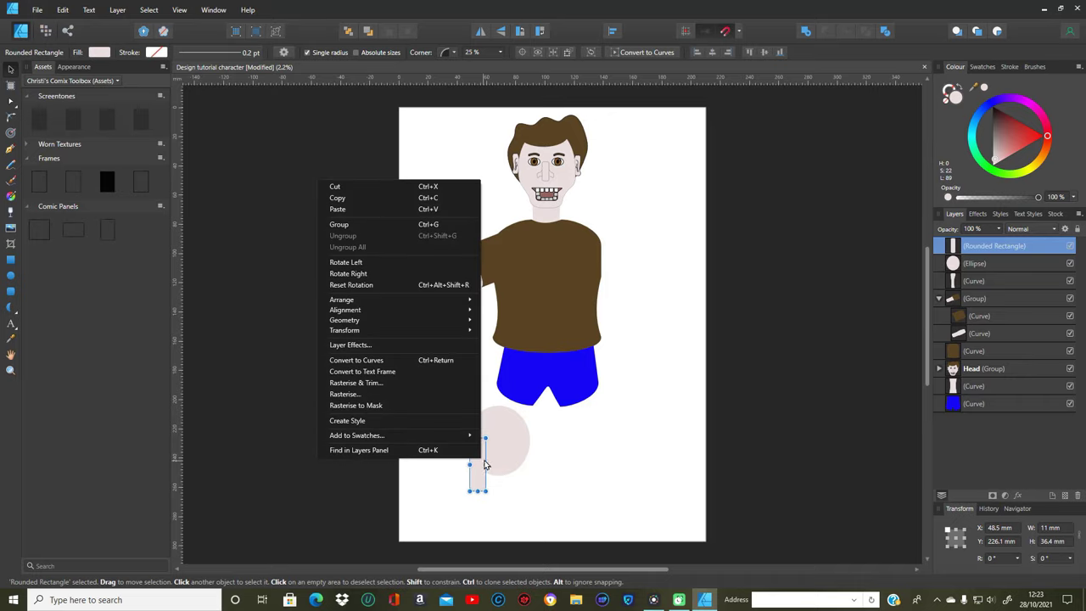
left_click(337, 208)
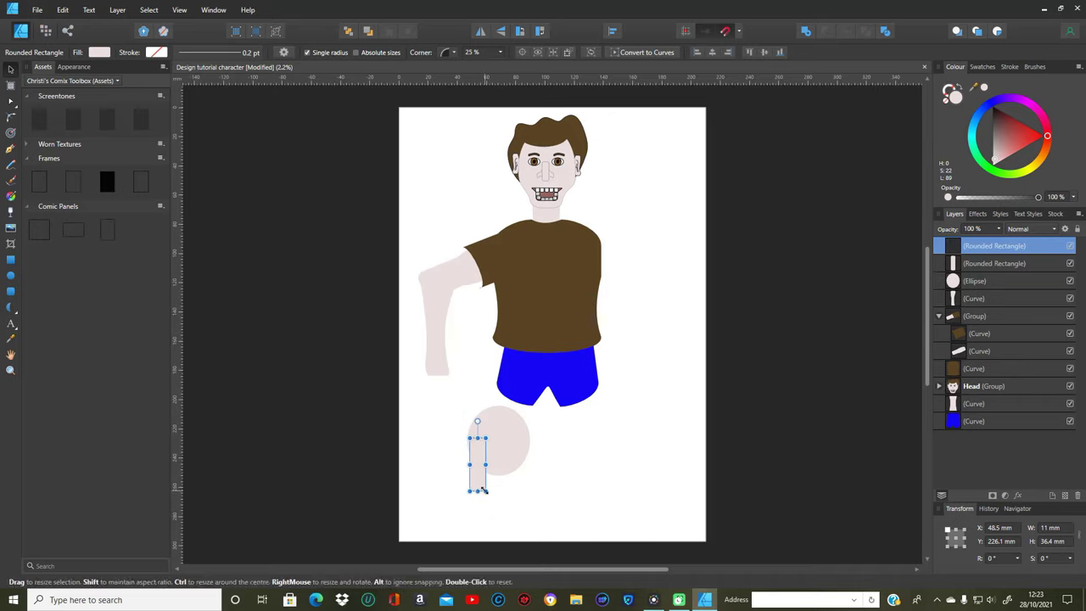
left_click_drag(479, 475, 495, 498)
right_click(495, 498)
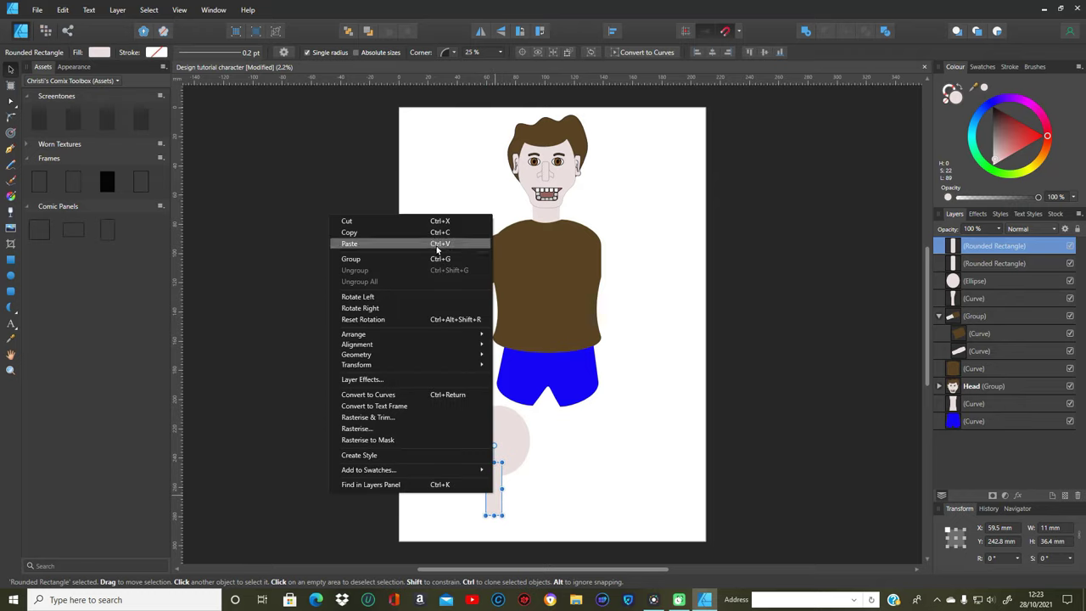
left_click(394, 246)
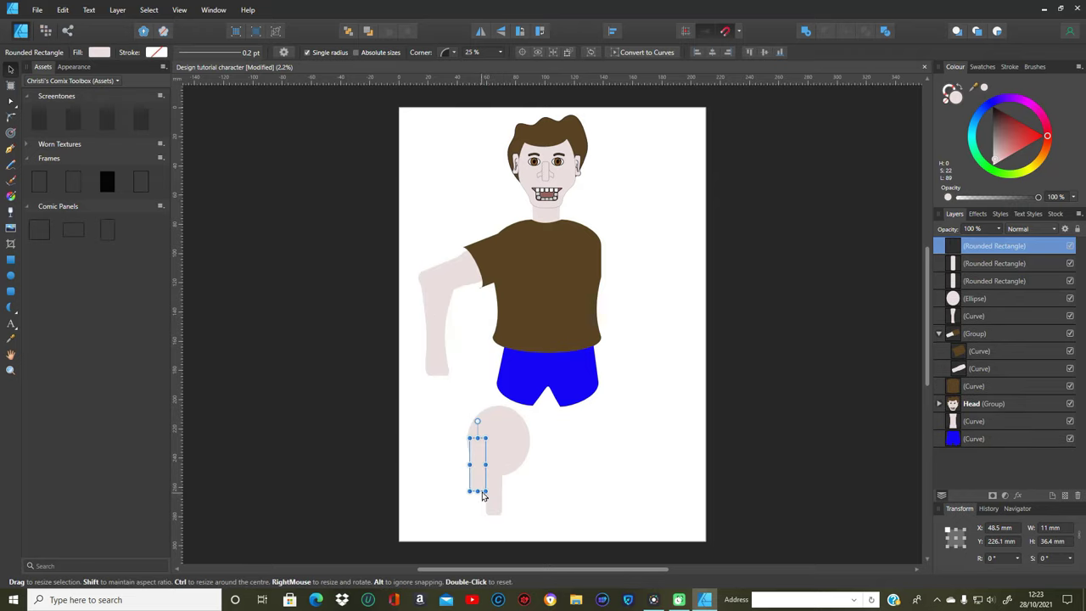
left_click_drag(494, 508, 510, 512)
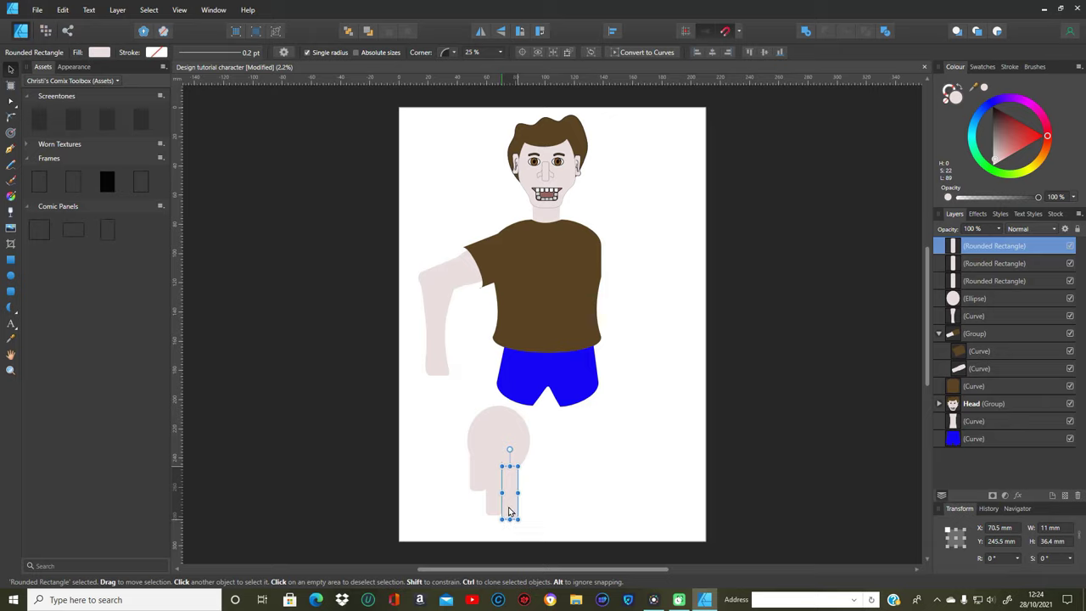
right_click(520, 502)
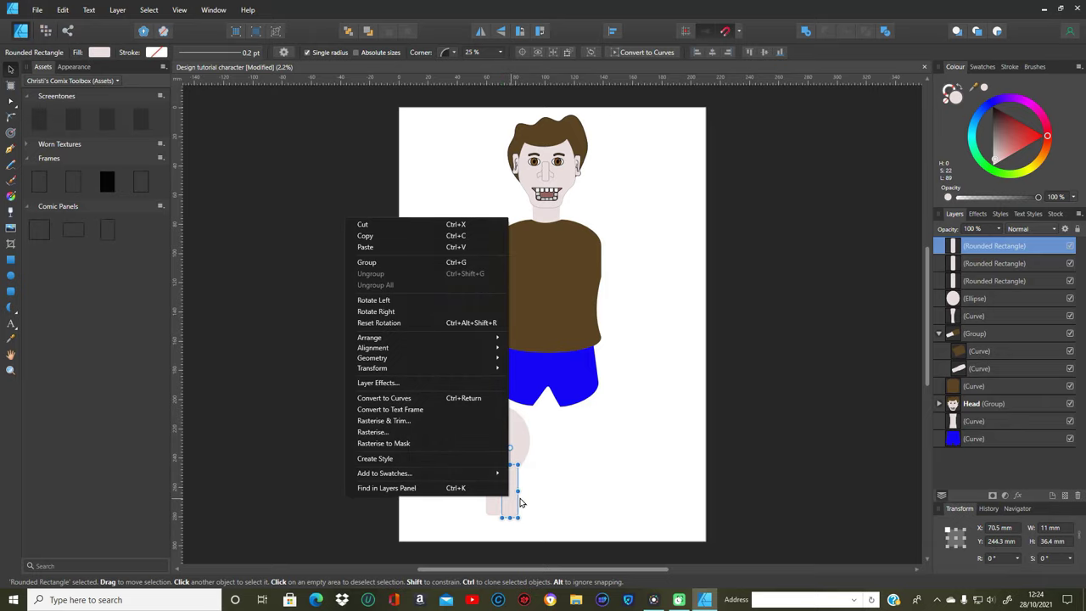
left_click(403, 247)
mouse_move(522, 504)
left_mouse_down()
mouse_move(485, 472)
mouse_move(523, 483)
left_mouse_up()
left_click(556, 484)
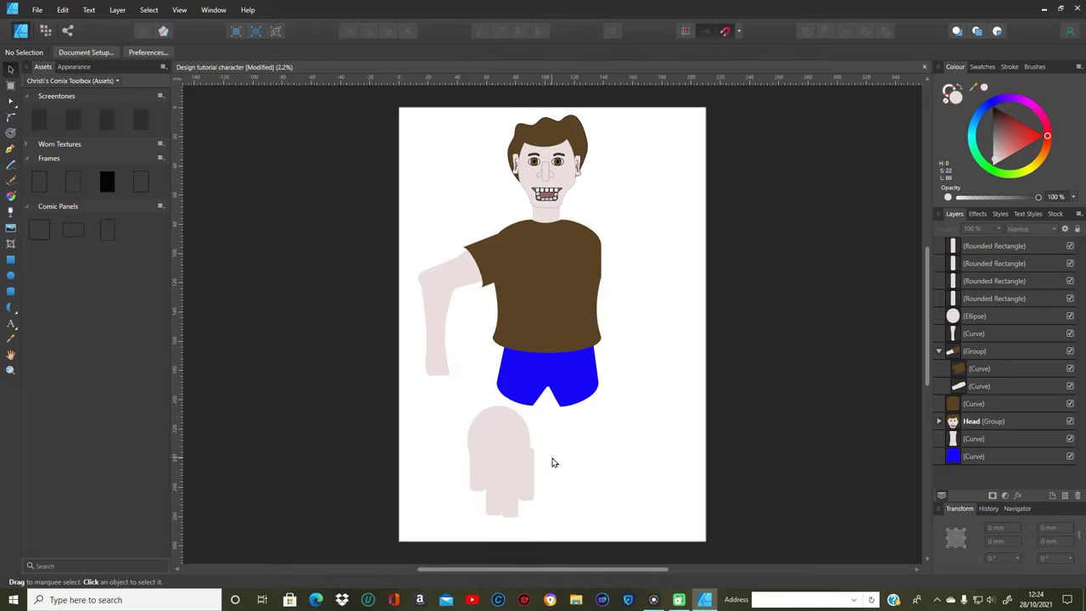
Stretch the circle wider on both sides and taller toward the trousers.
left_click(519, 436)
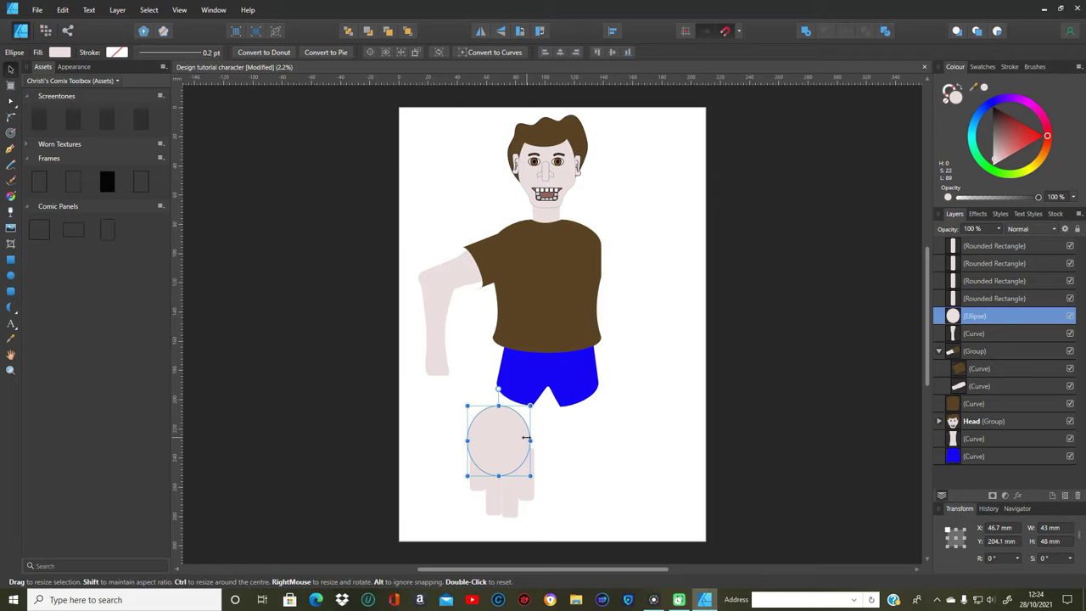
left_click_drag(527, 438, 537, 439)
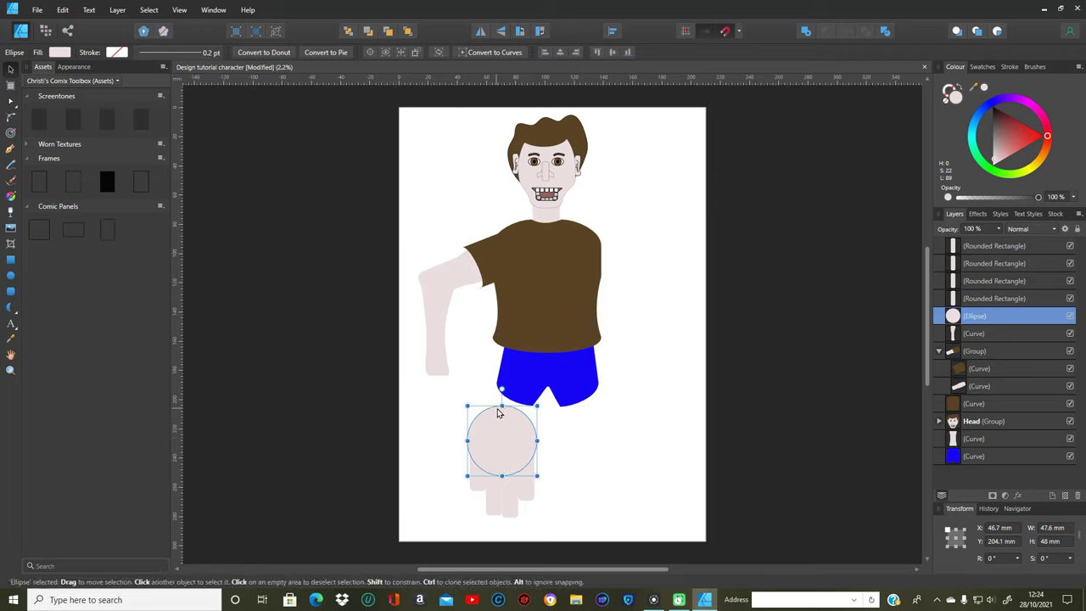
left_click_drag(502, 405, 501, 382)
left_click_drag(464, 429, 460, 429)
left_click_drag(538, 429, 542, 429)
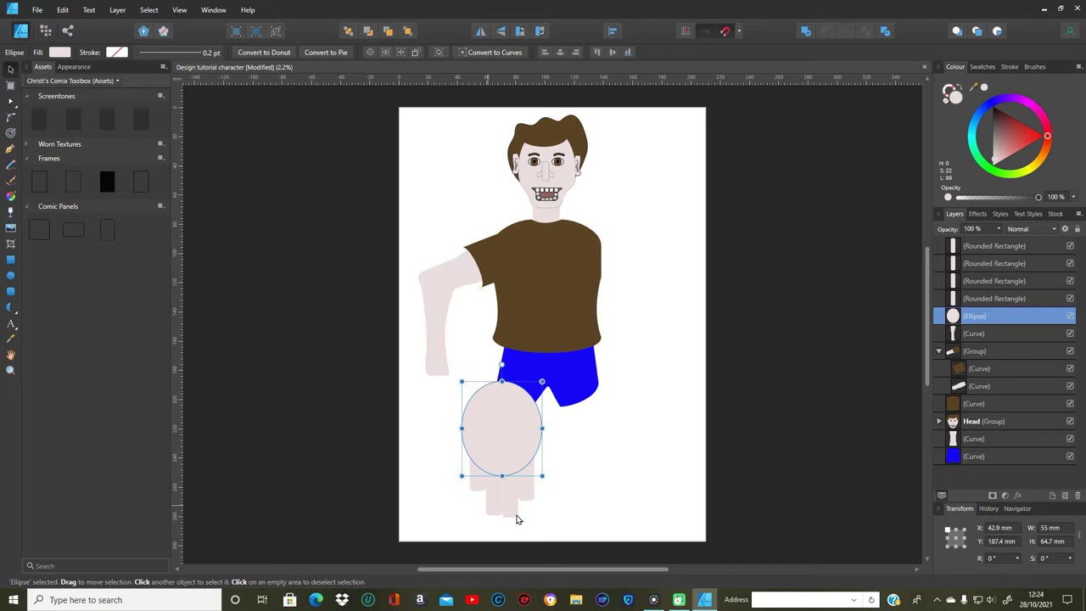
Paste another bar as a thumb tilted about 55° on the circle's right, then select all six shapes.
right_click(476, 490)
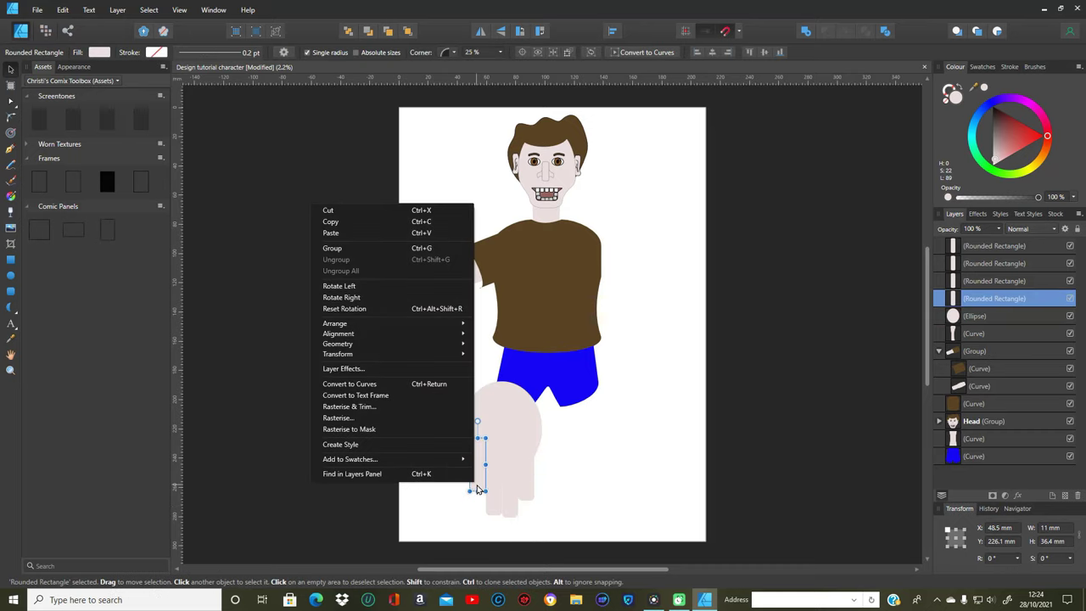
left_click(349, 233)
left_click_drag(480, 463, 616, 465)
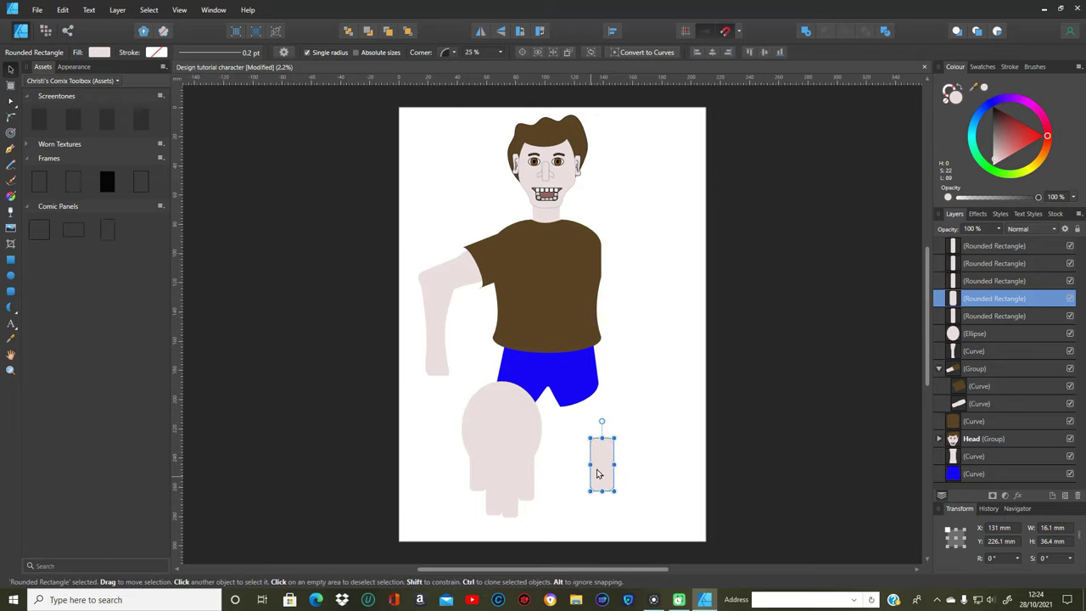
left_click_drag(602, 420, 538, 429)
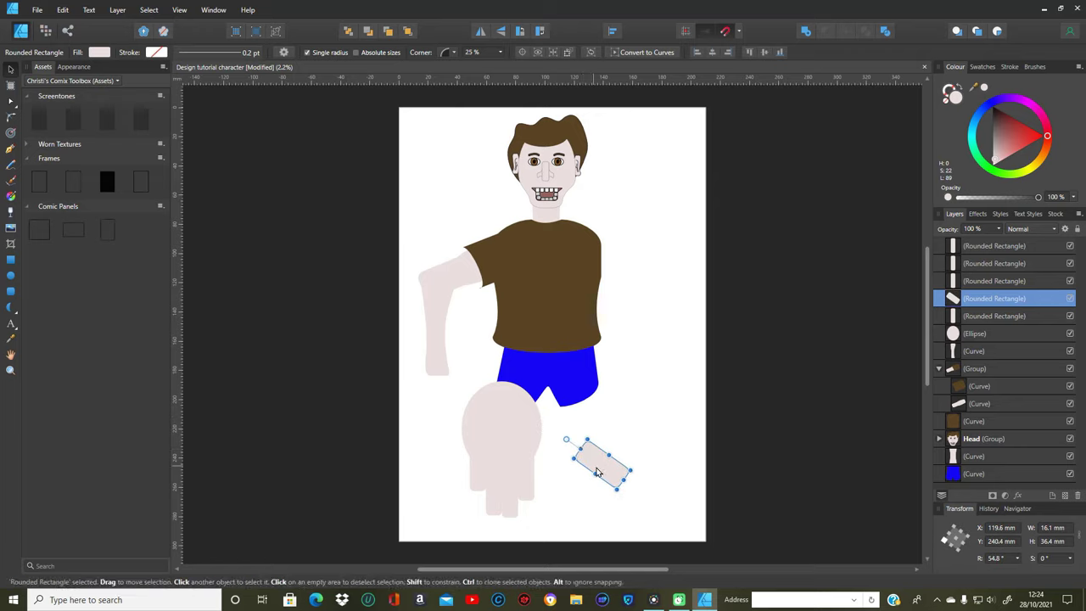
left_click_drag(598, 472, 547, 451)
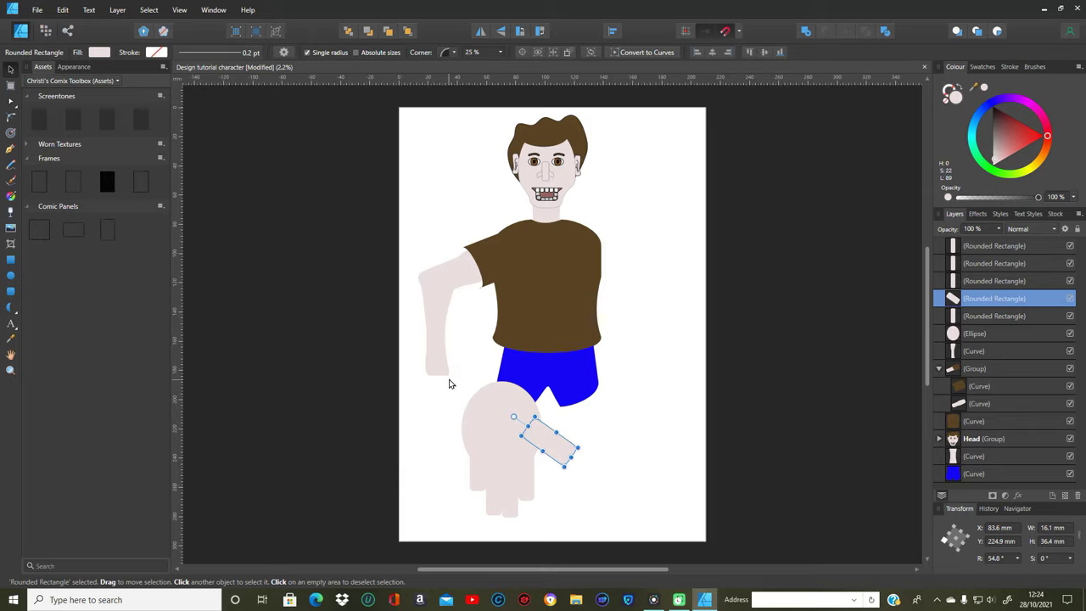
left_click_drag(454, 371, 605, 550)
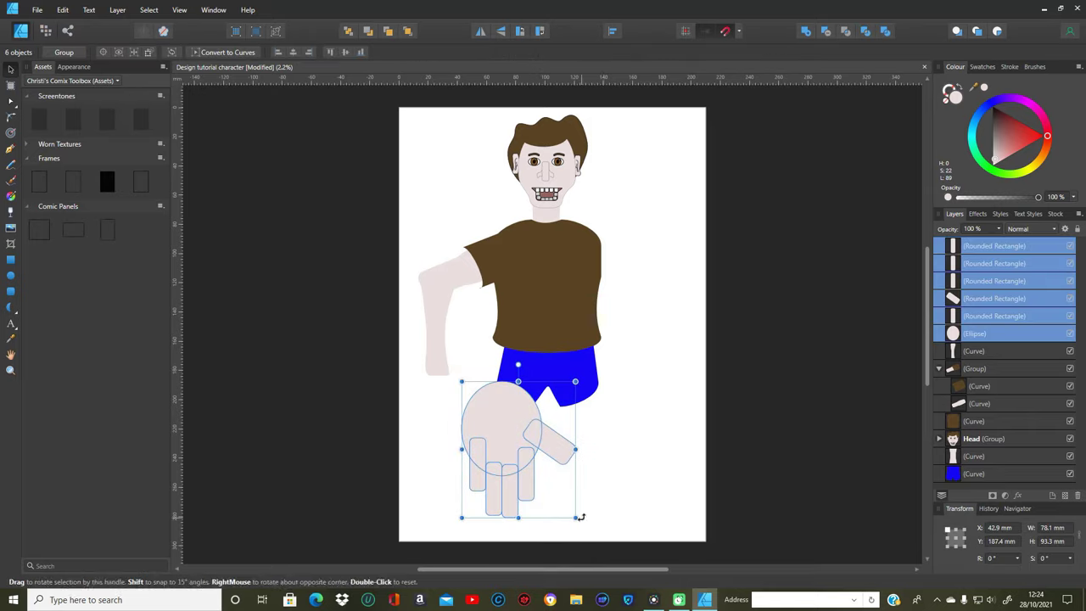
Scale the whole hand down and tilt one finger slightly outward.
left_click_drag(575, 381, 502, 456)
left_click(589, 492)
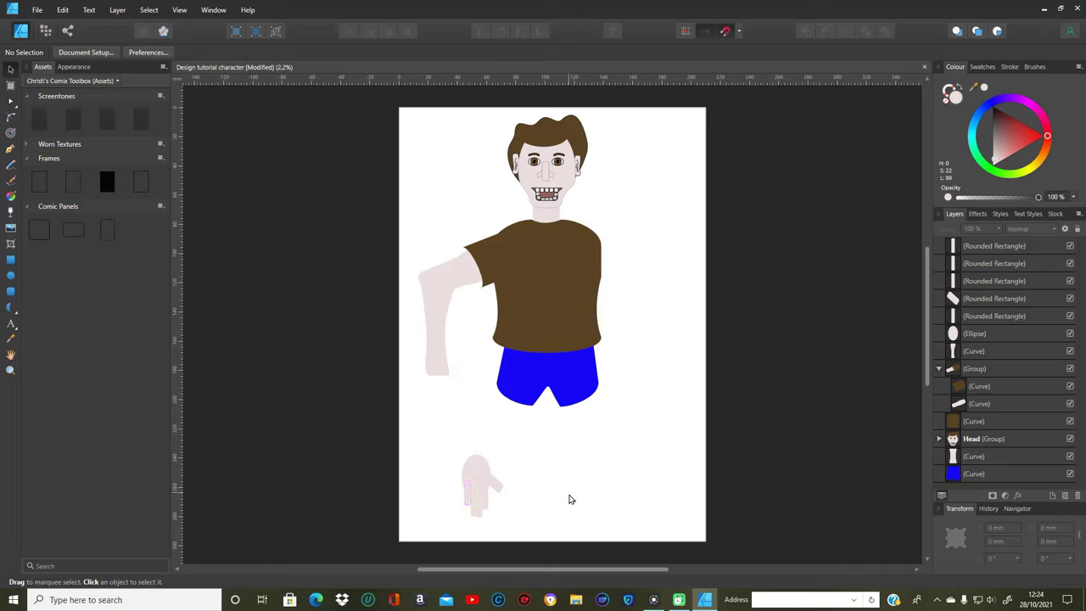
left_click(468, 503)
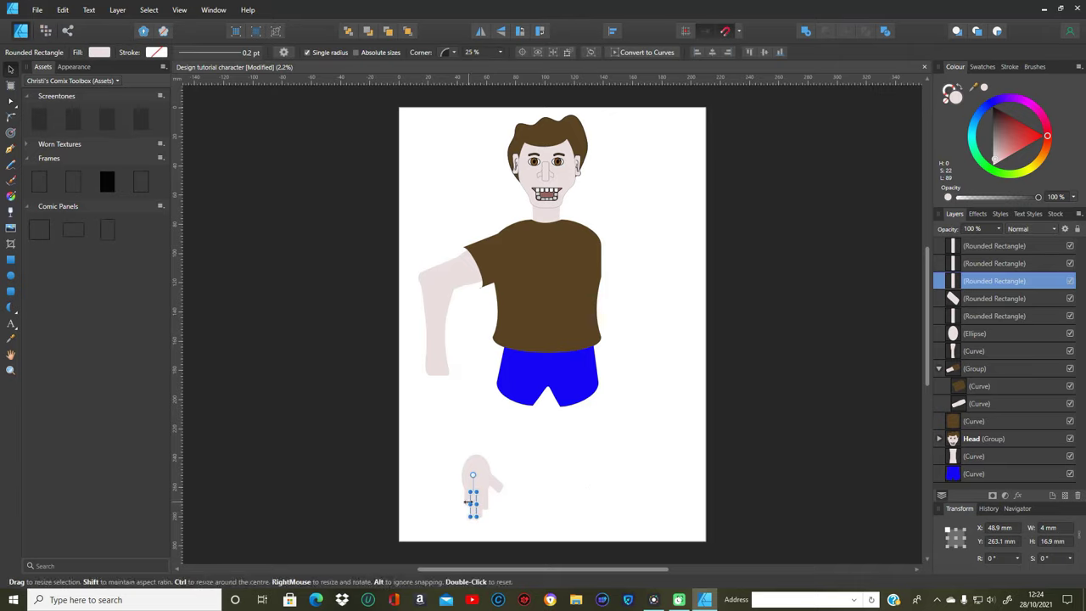
left_click(443, 514)
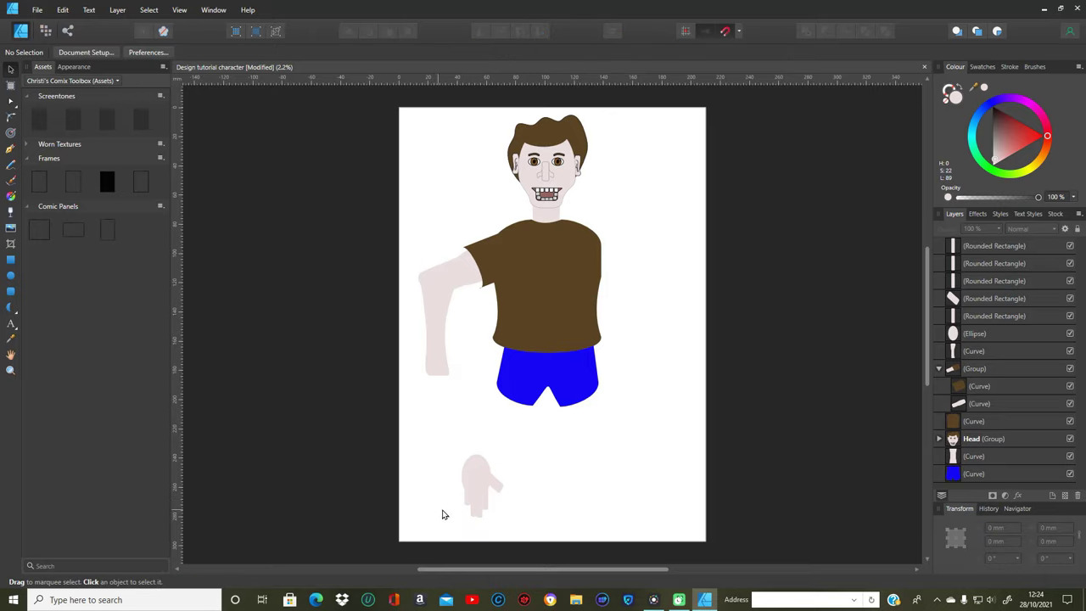
left_click(467, 503)
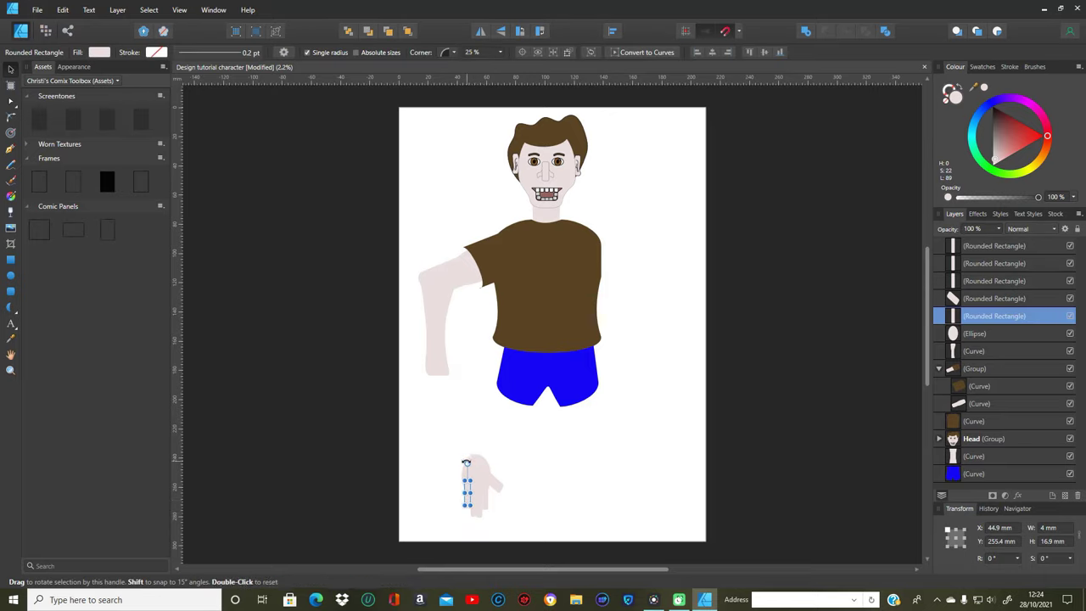
left_click_drag(466, 463, 469, 463)
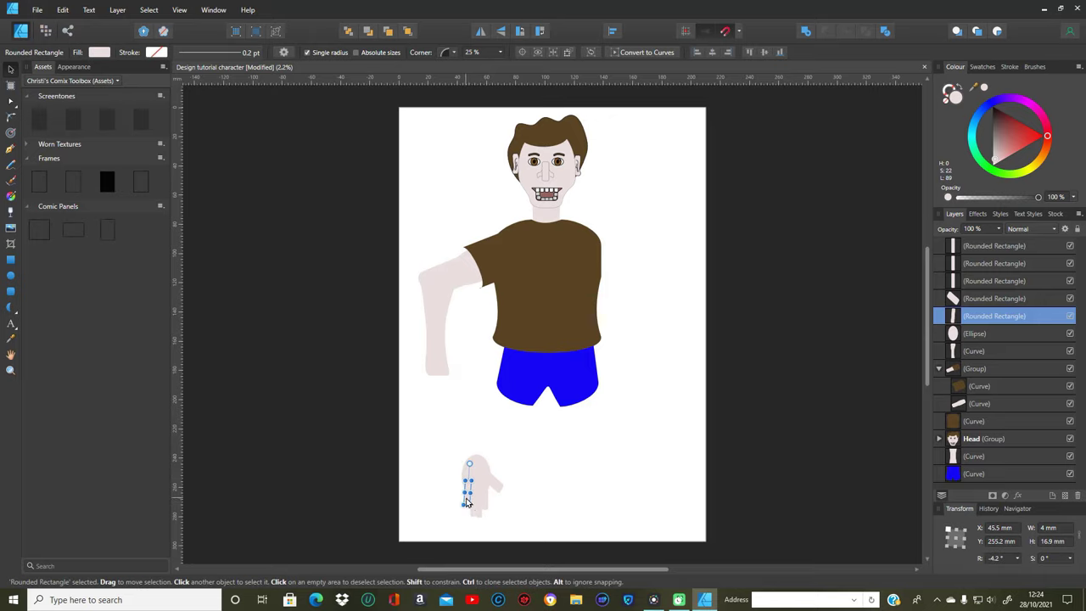
left_click(570, 514)
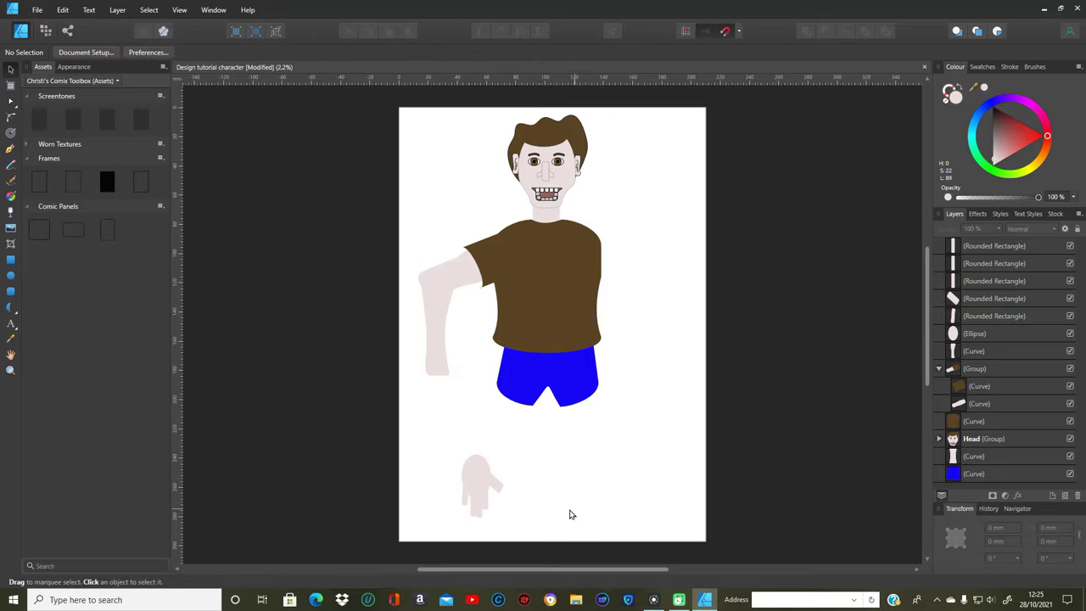
Nudge another finger slightly up and tilt a third finger by about 3°.
left_click(471, 506)
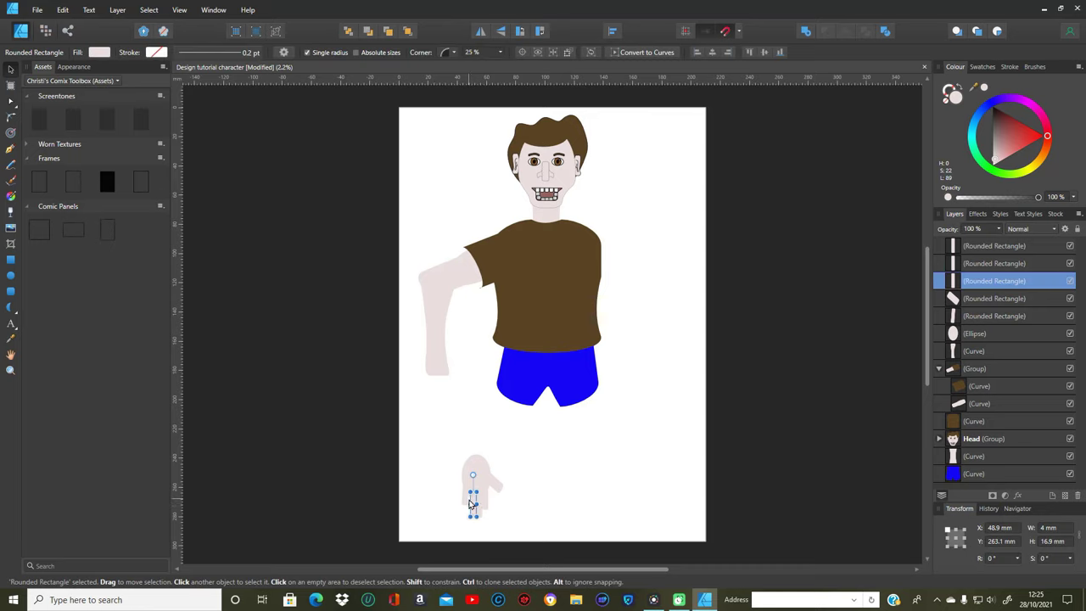
left_click_drag(471, 503, 472, 502)
left_click(552, 518)
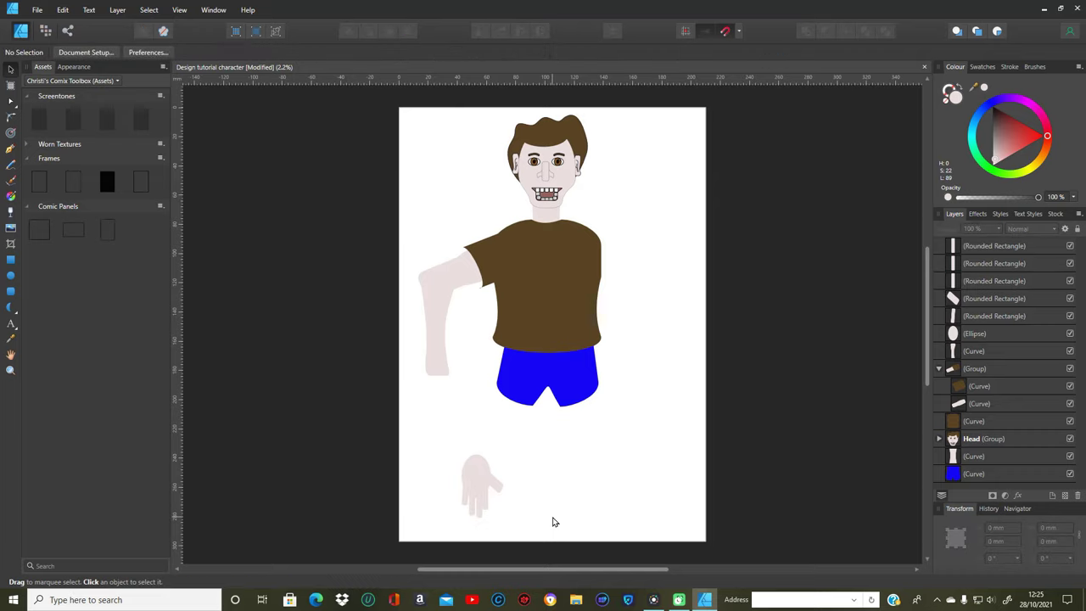
left_click(486, 504)
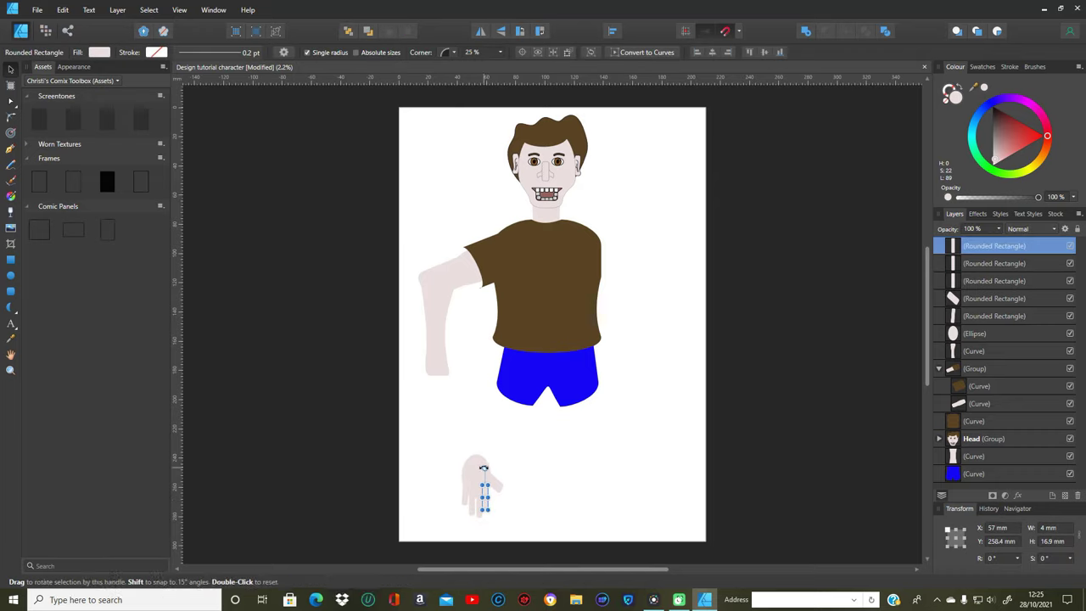
left_click_drag(483, 468, 480, 468)
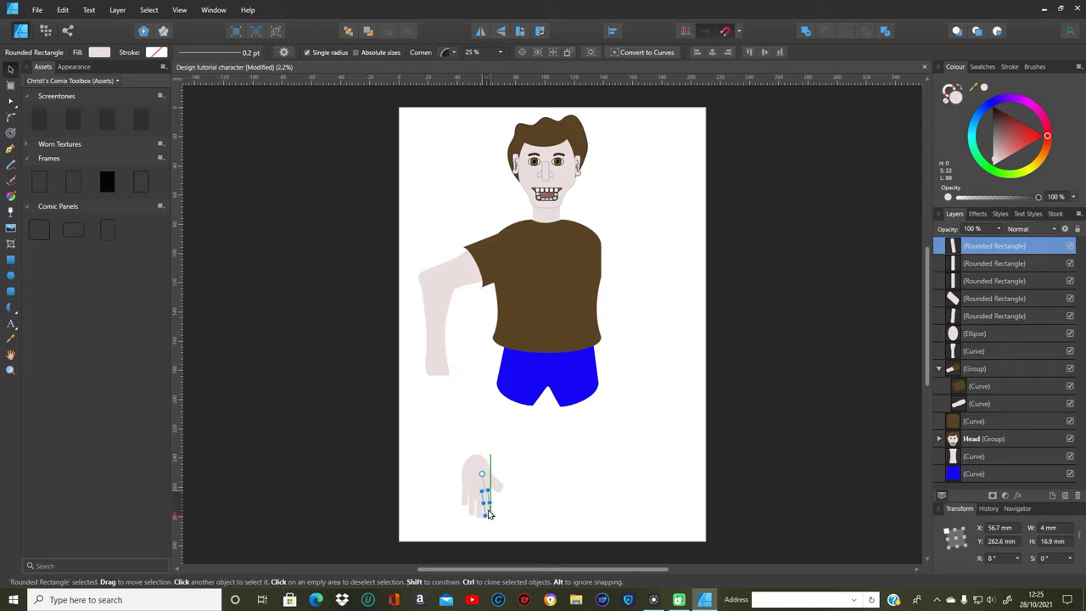
left_click(544, 507)
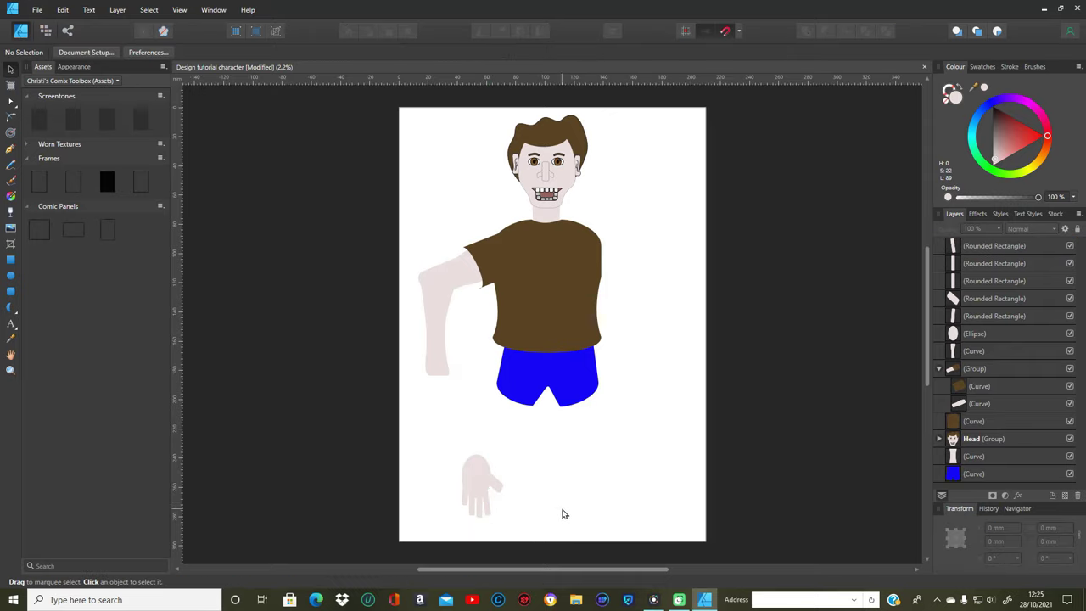
Draw a 12.9 mm wide wrist rectangle over the palm, nudge it down, and select all seven hand shapes.
left_click(490, 474)
left_click(523, 478)
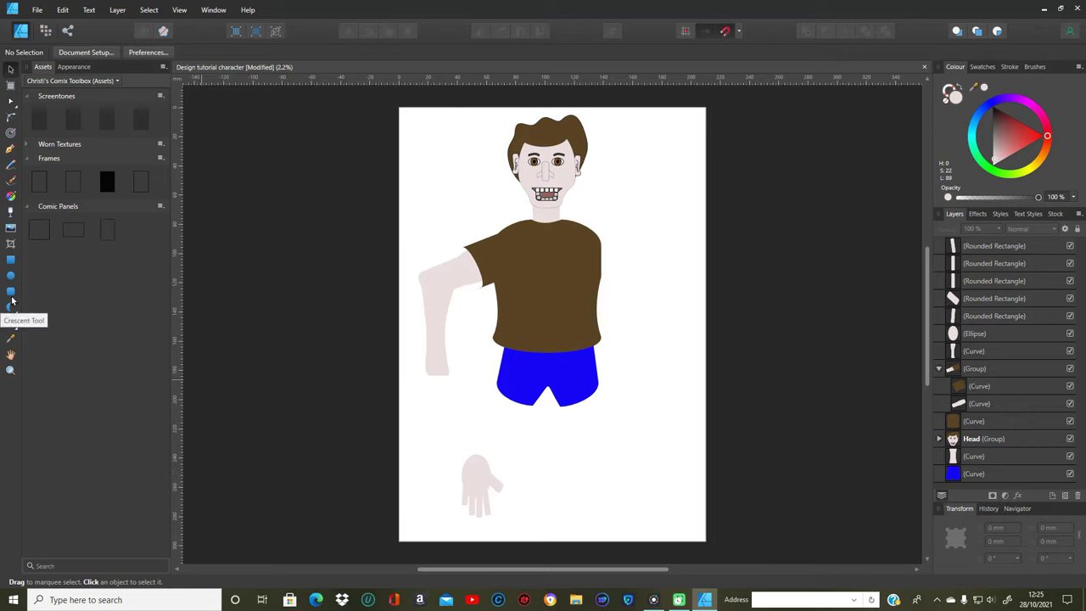
left_click(10, 291)
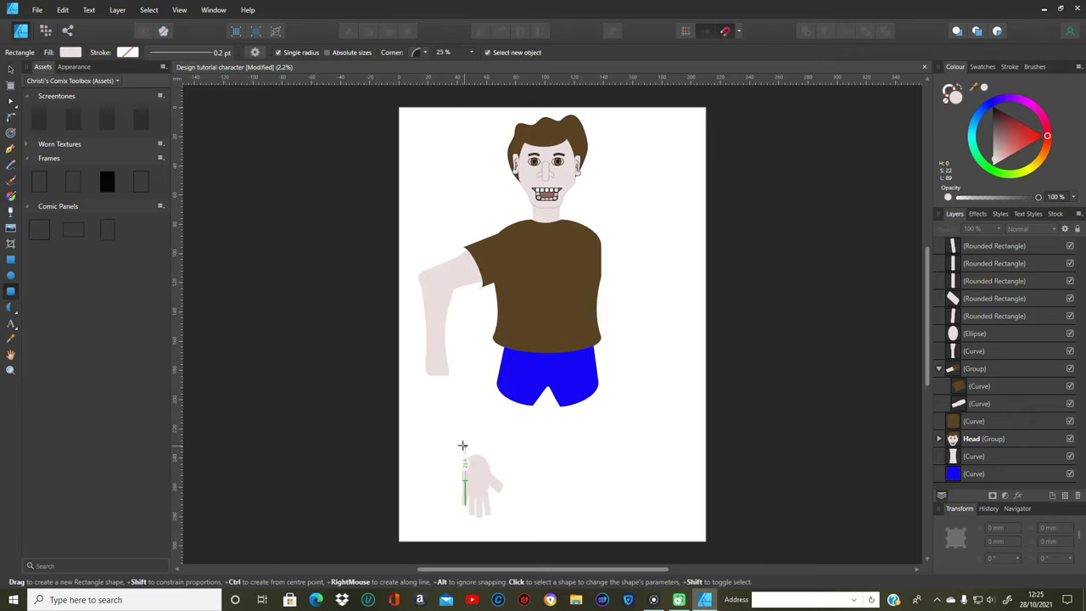
left_click_drag(459, 437, 490, 467)
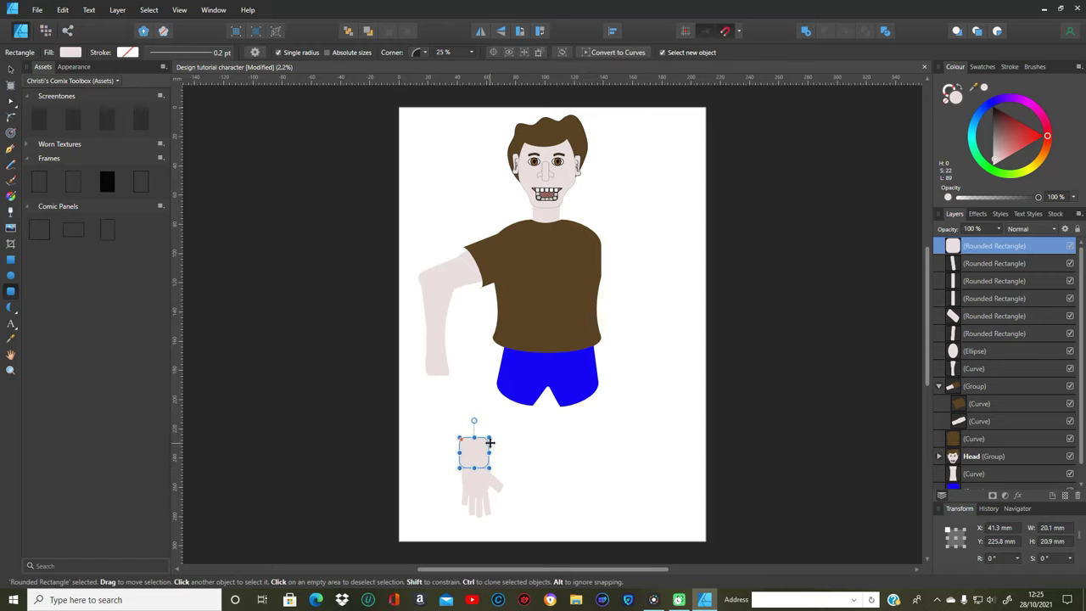
left_click_drag(483, 453, 472, 422)
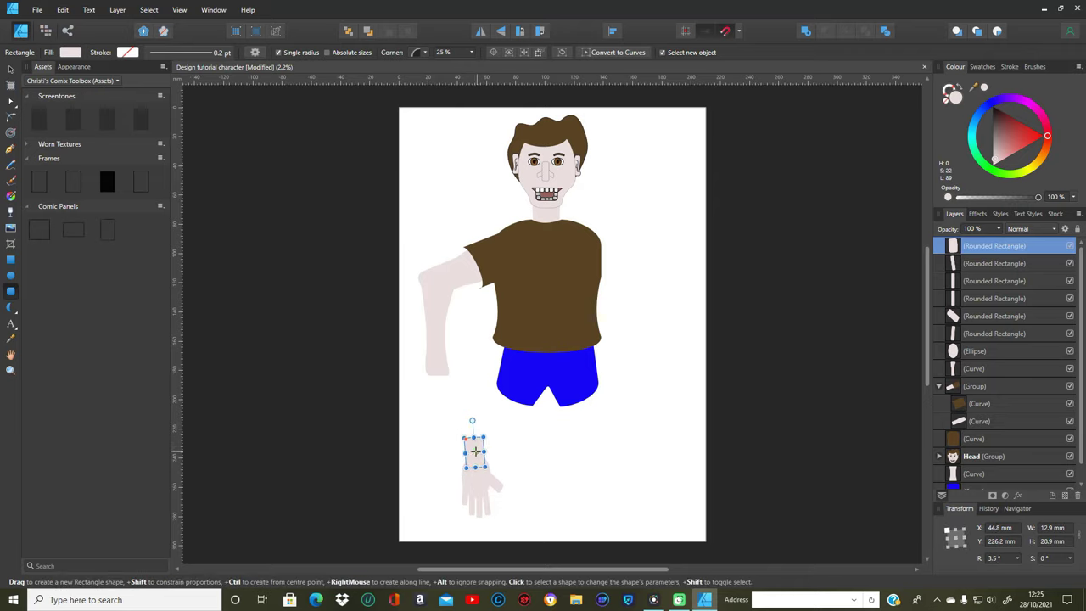
left_click(11, 68)
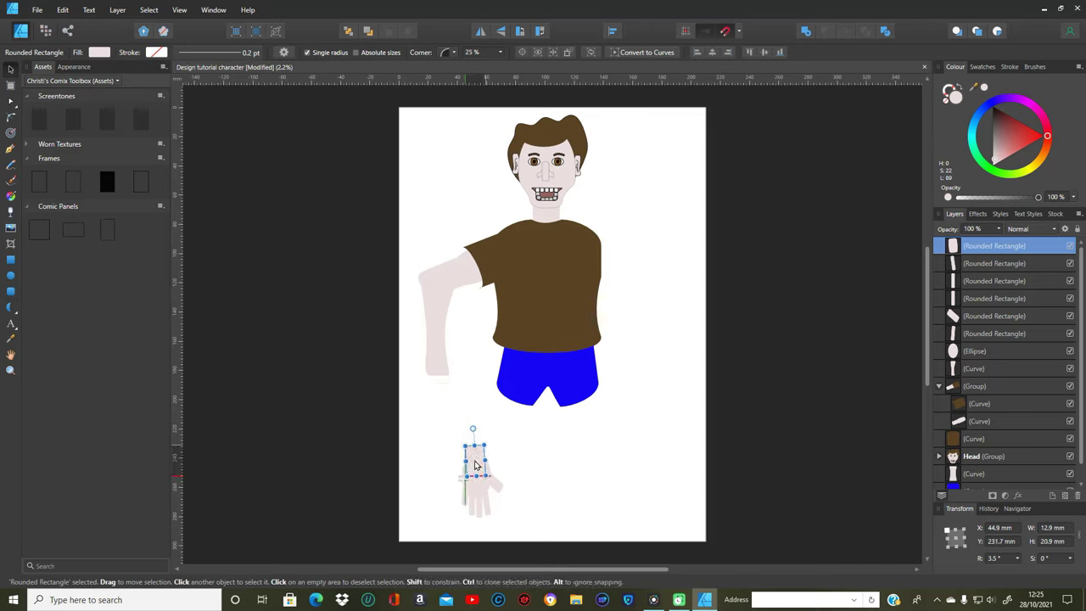
left_click_drag(474, 461, 474, 468)
left_click_drag(426, 420, 563, 529)
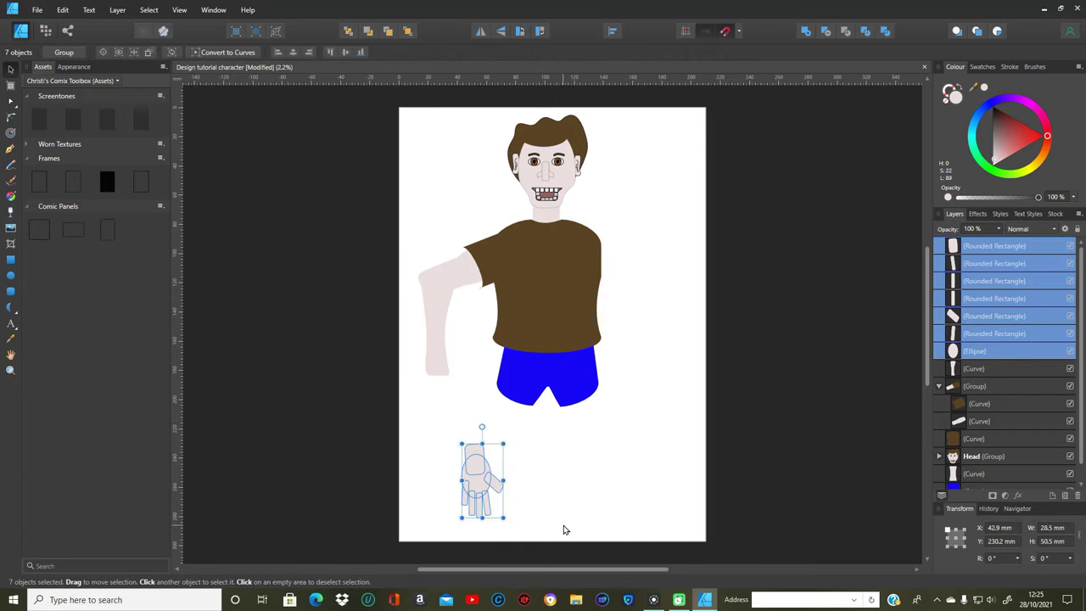
Group the seven selected hand shapes and name the group 'Hand'.
right_click(488, 480)
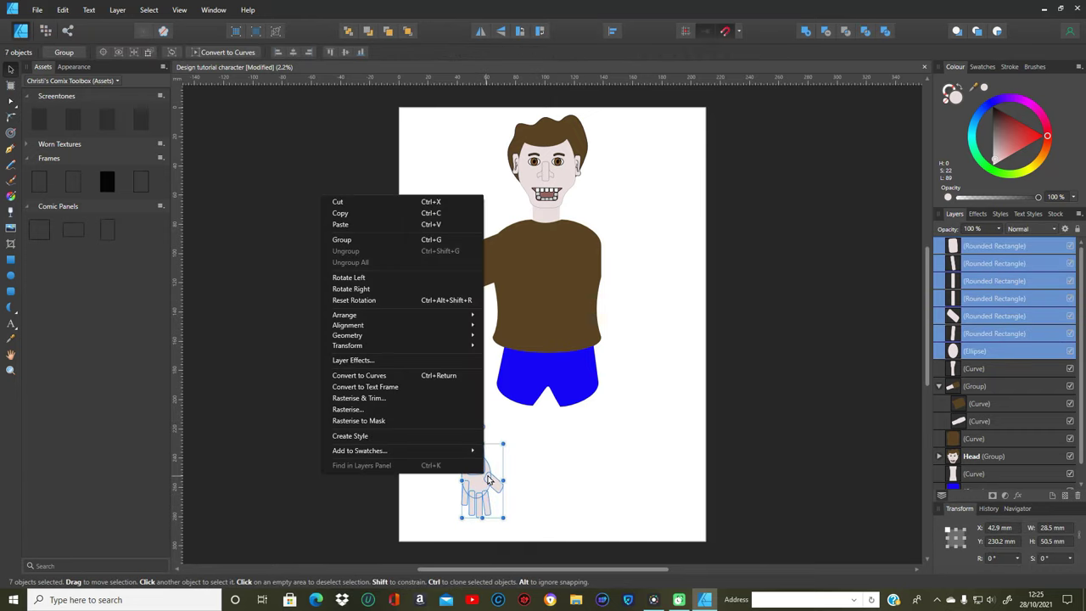
left_click(381, 239)
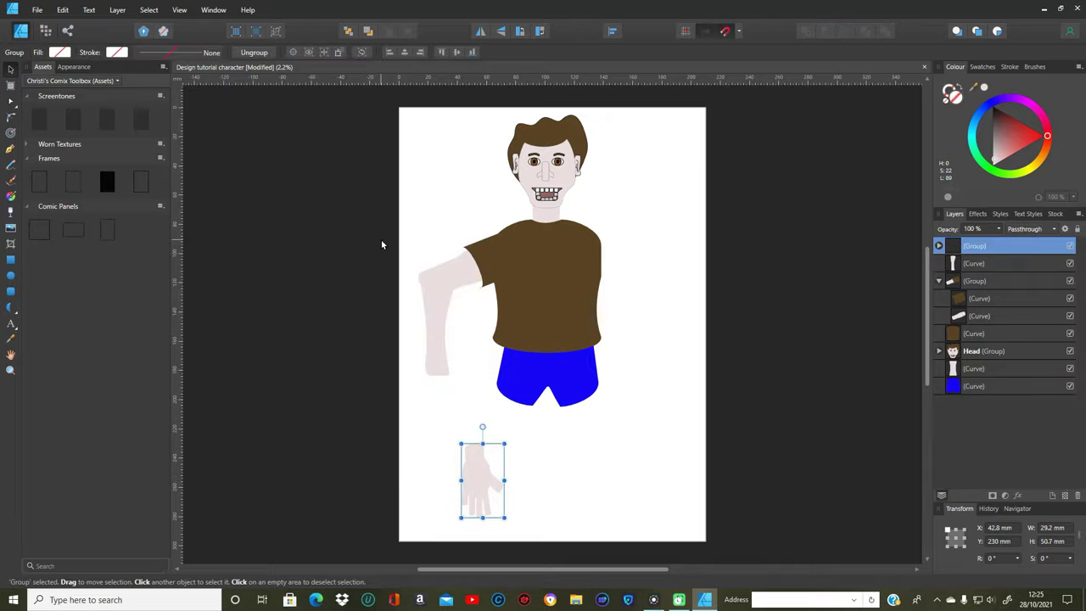
double_click(983, 246)
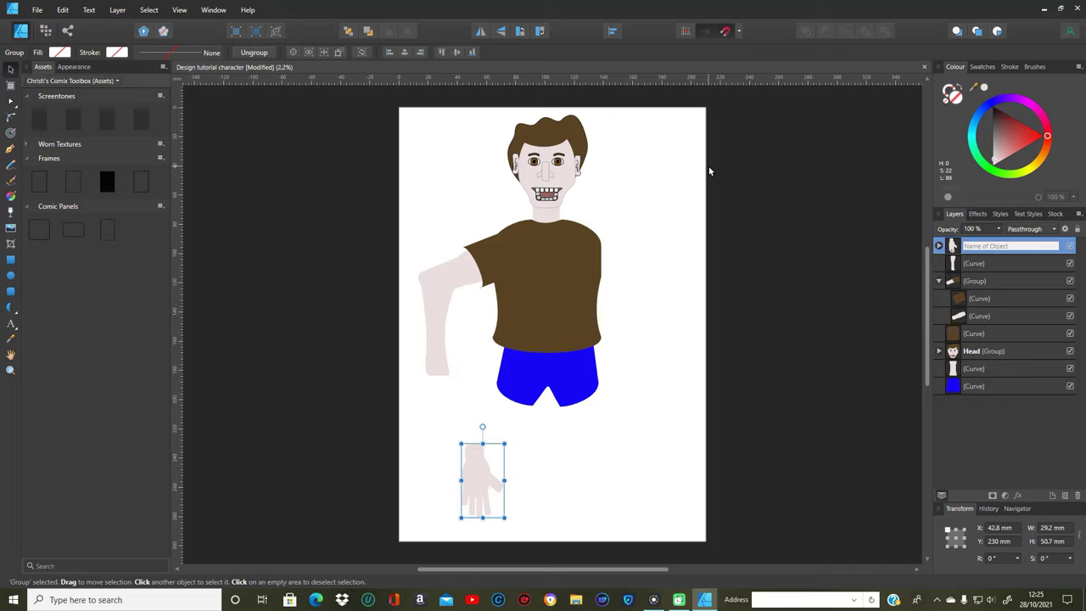
type("H")
key("Return")
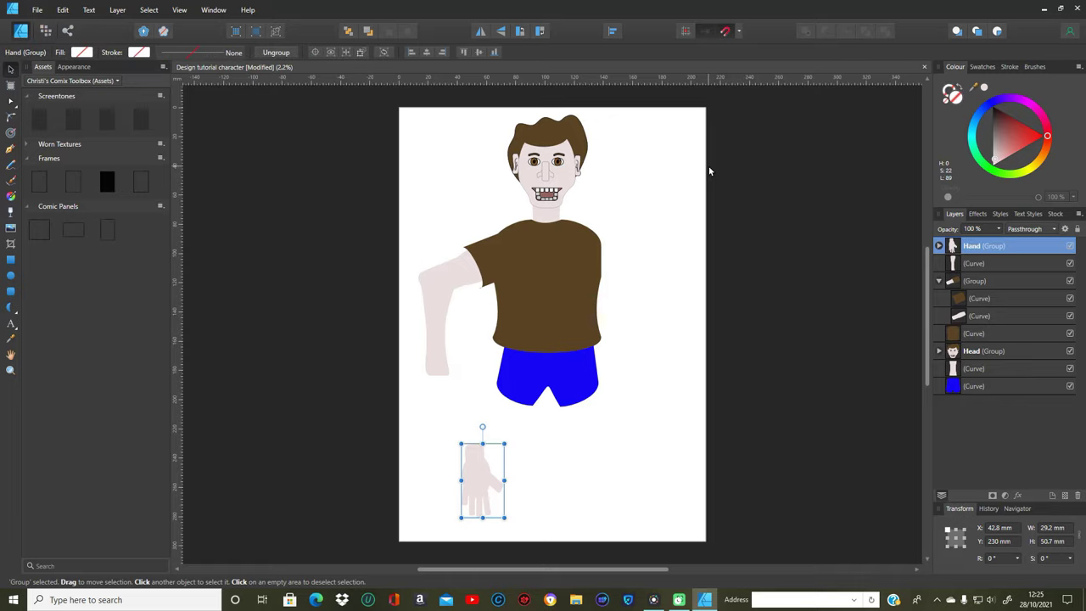
left_click(550, 480)
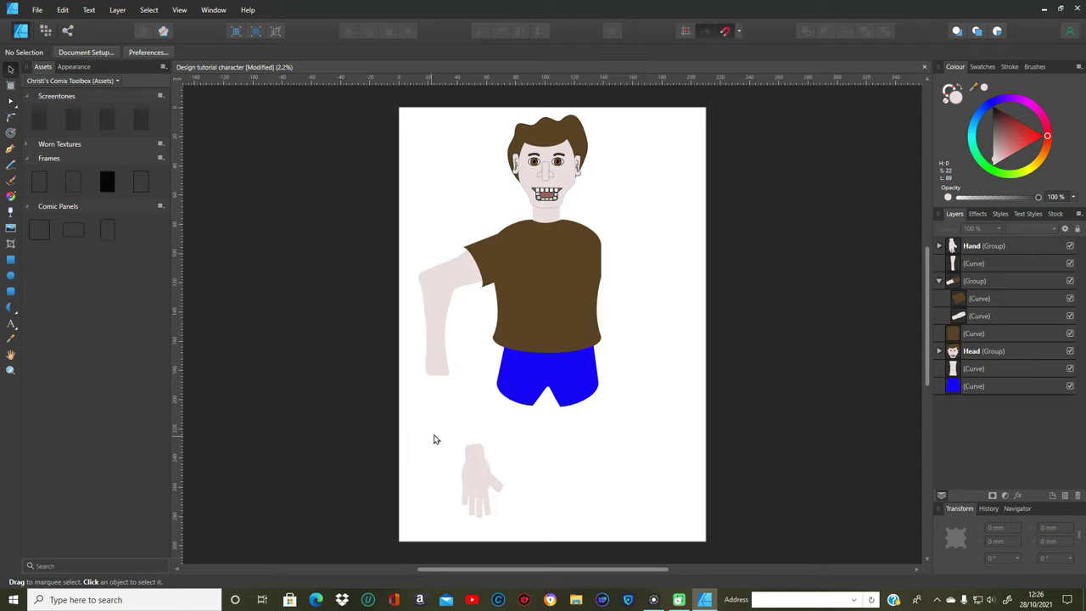
Move the Hand group to the end of the left arm and widen it slightly.
left_click_drag(458, 483, 545, 528)
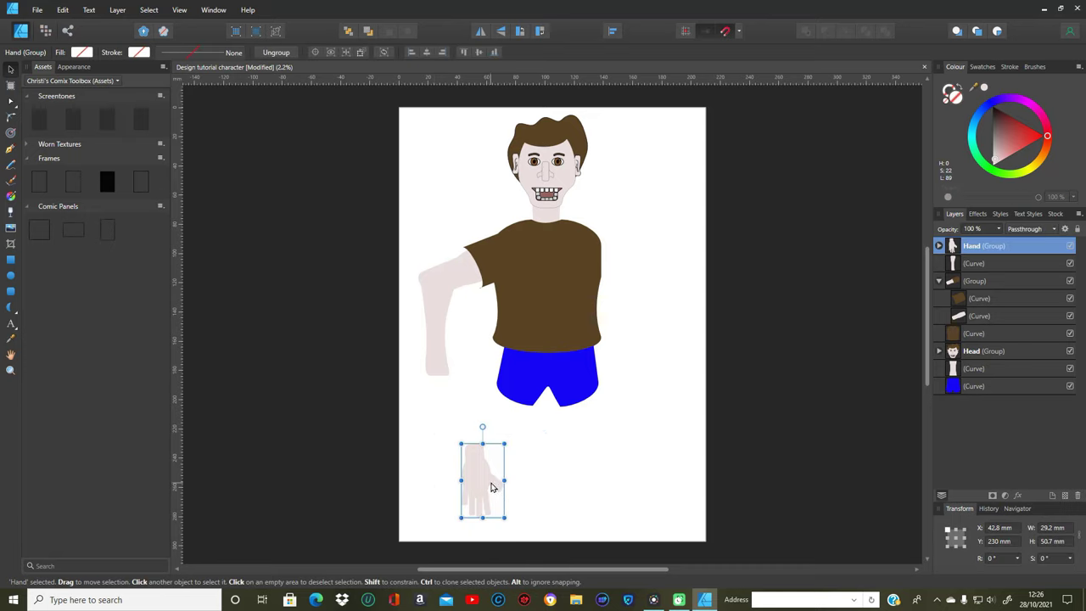
left_click_drag(480, 465, 443, 387)
left_click(501, 426)
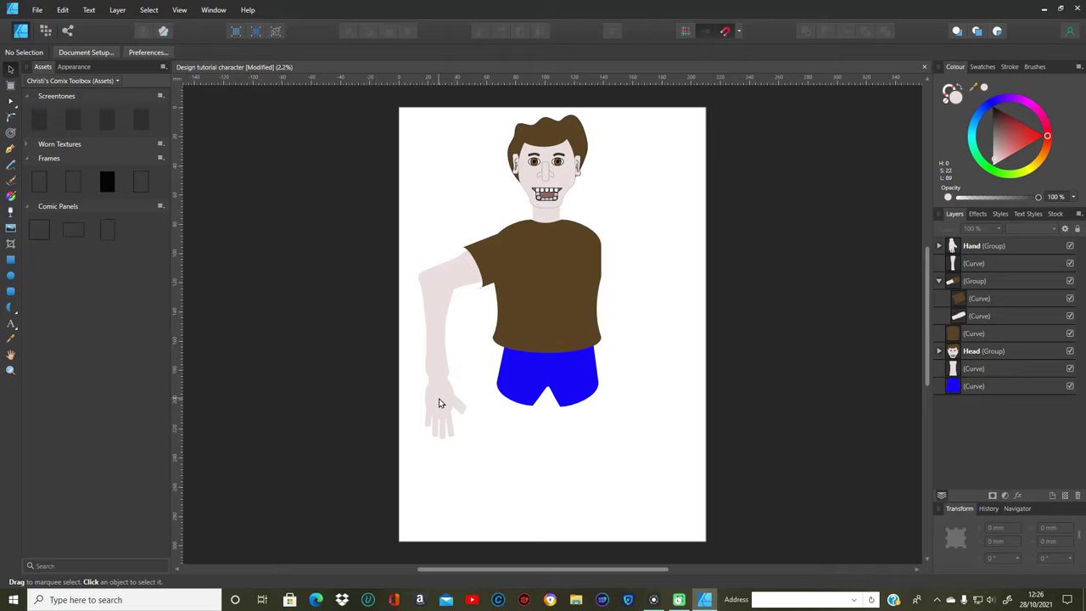
left_click(439, 402)
left_click_drag(423, 402, 450, 416)
left_click(512, 443)
Scale the arm and hand down together to 71.2 × 112.1 mm.
left_click_drag(333, 188, 535, 503)
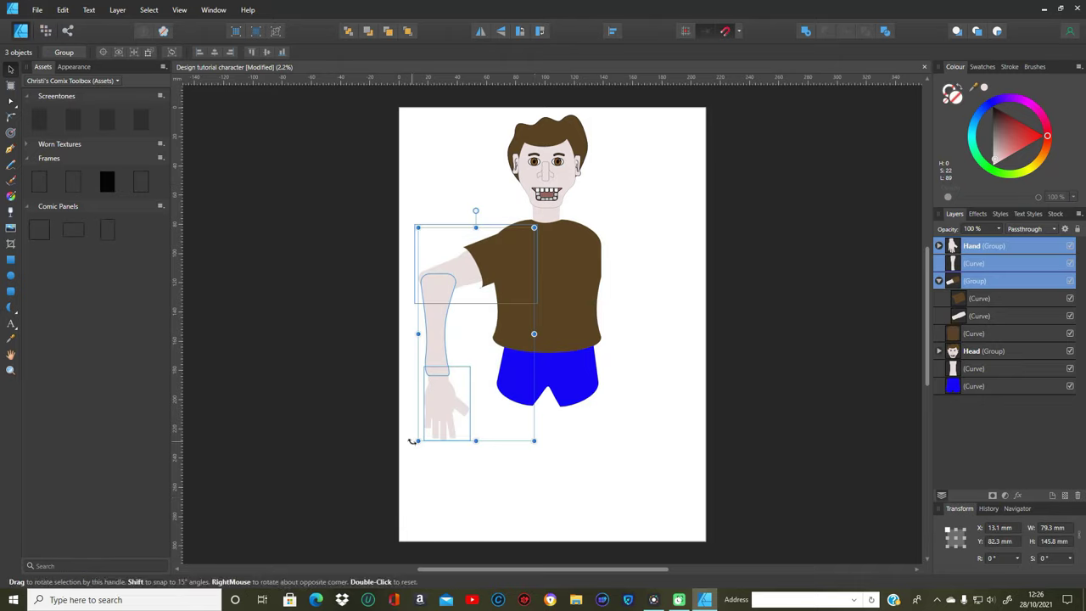
left_click_drag(419, 439, 430, 391)
left_click(492, 468)
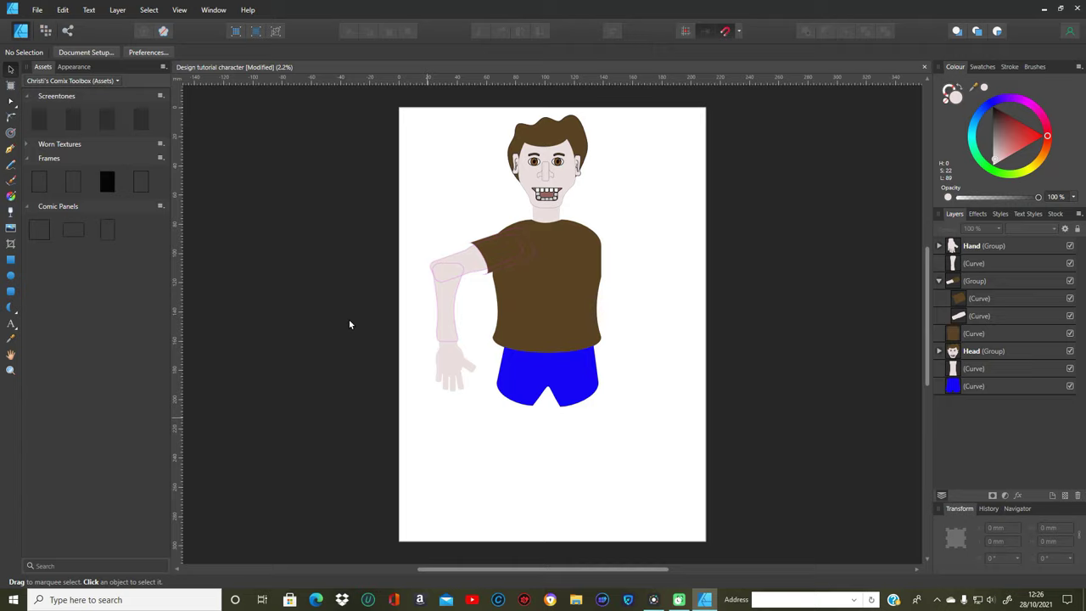
left_click_drag(371, 196, 541, 484)
Paste a horizontally flipped copy of the sleeve, arm and hand onto the shirt's right shoulder.
right_click(484, 250)
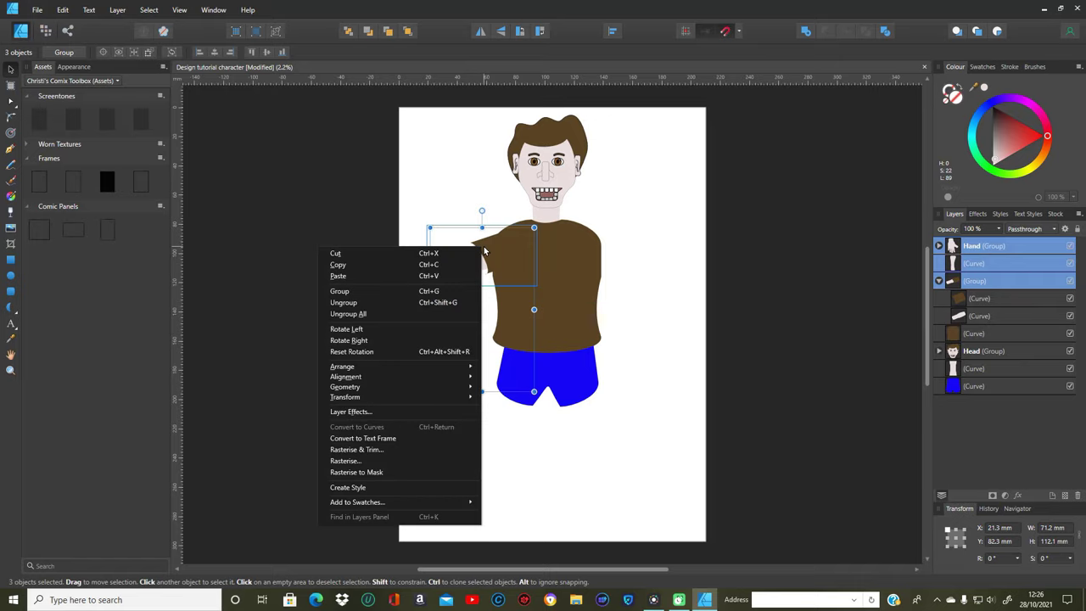
key("Escape")
right_click(297, 259)
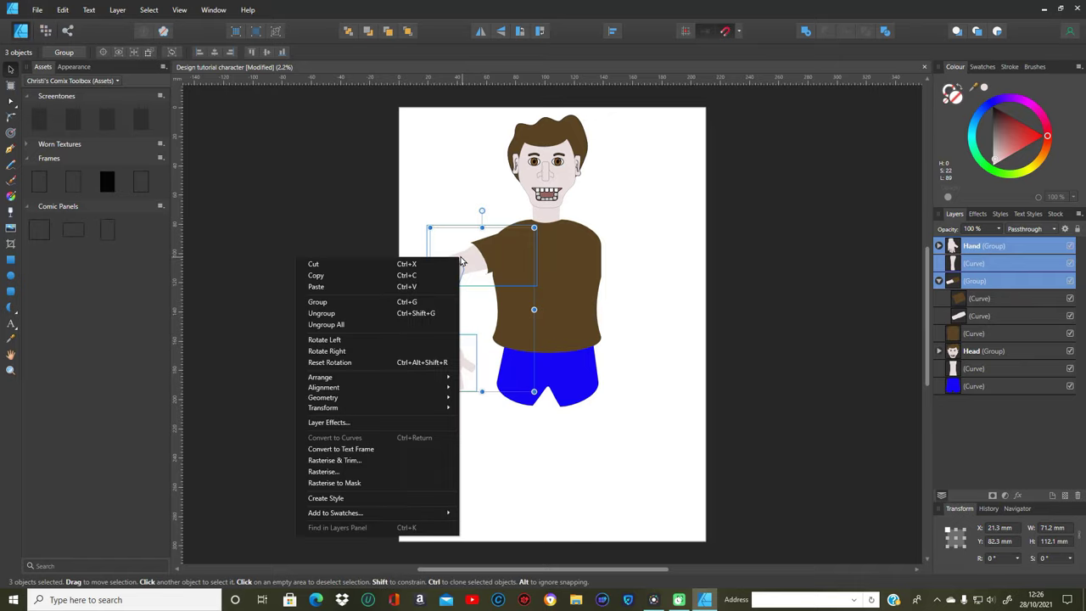
left_click(347, 287)
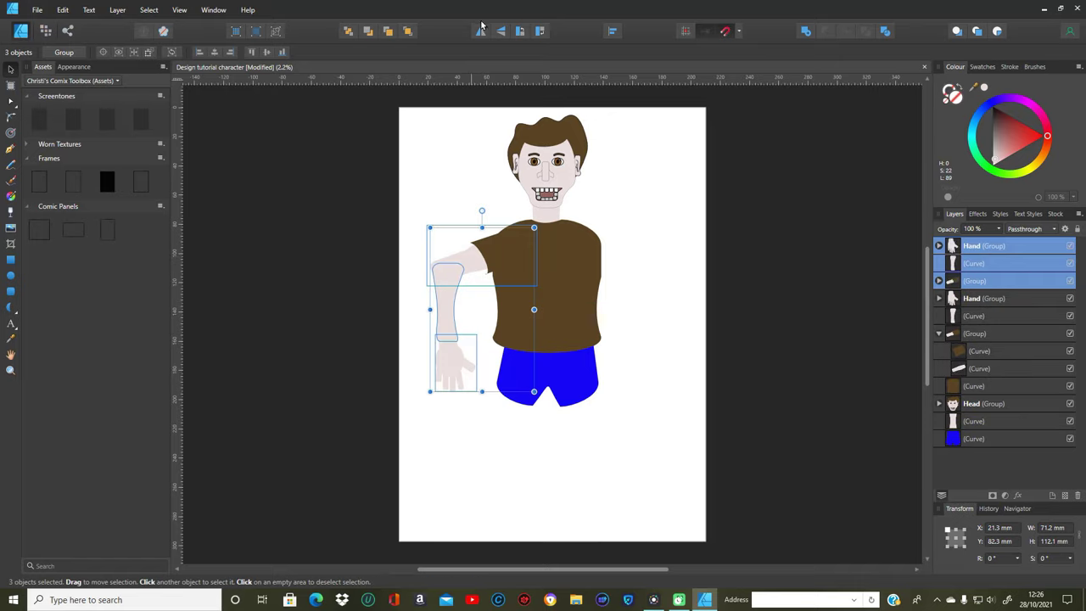
left_click(480, 31)
left_click_drag(480, 263, 623, 269)
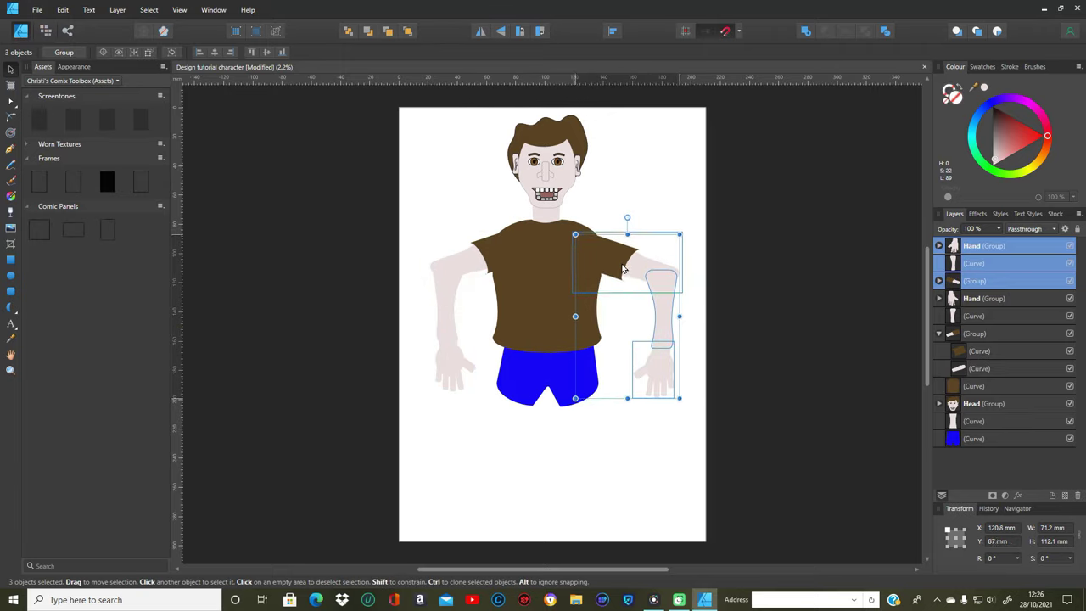
left_click(599, 480)
left_click(447, 279)
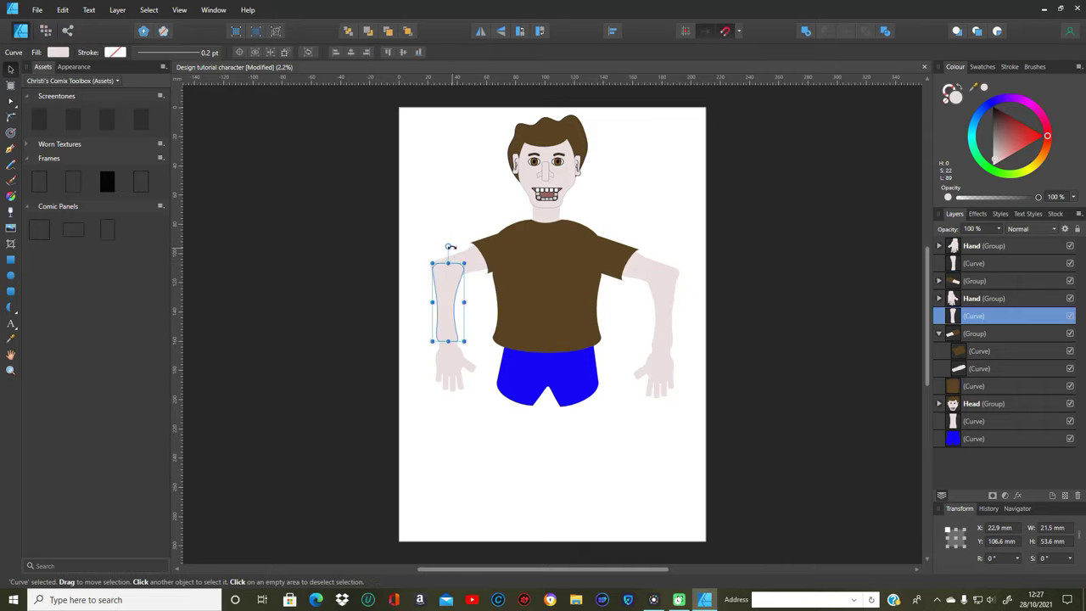
Rotate the left arm piece about 4° and the right arm piece about −5.5°, nudging each into place.
mouse_move(447, 246)
left_mouse_down()
mouse_move(458, 237)
mouse_move(443, 249)
left_mouse_up()
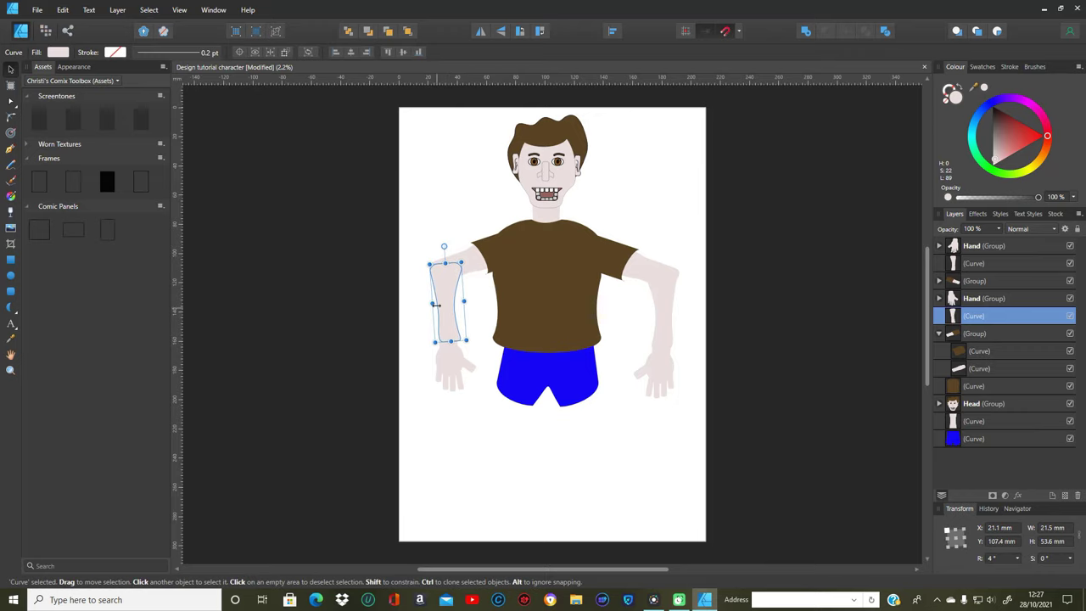
left_click_drag(441, 309, 440, 309)
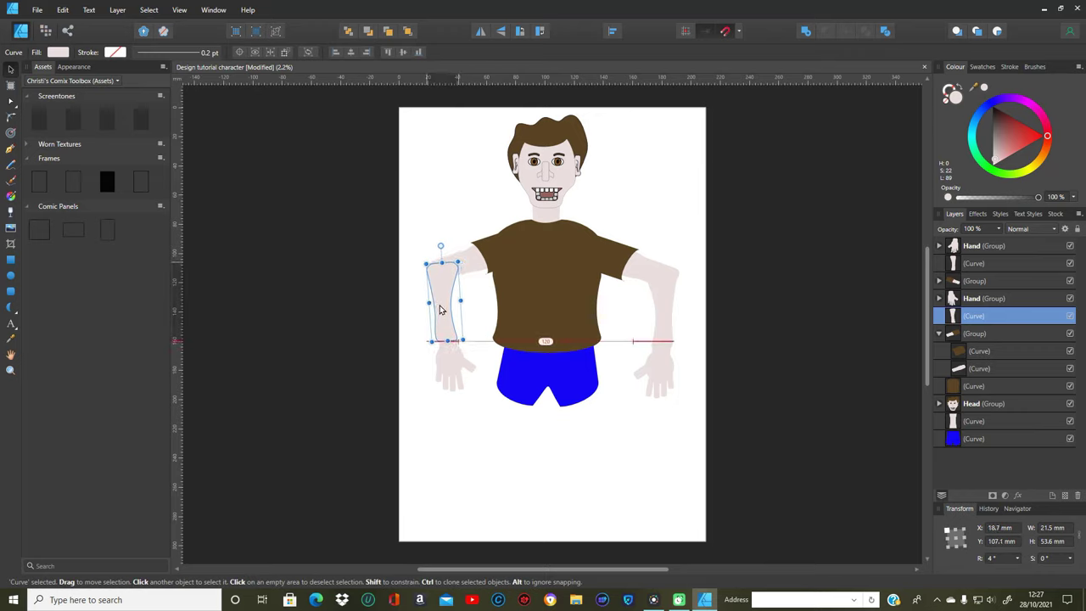
left_click(507, 497)
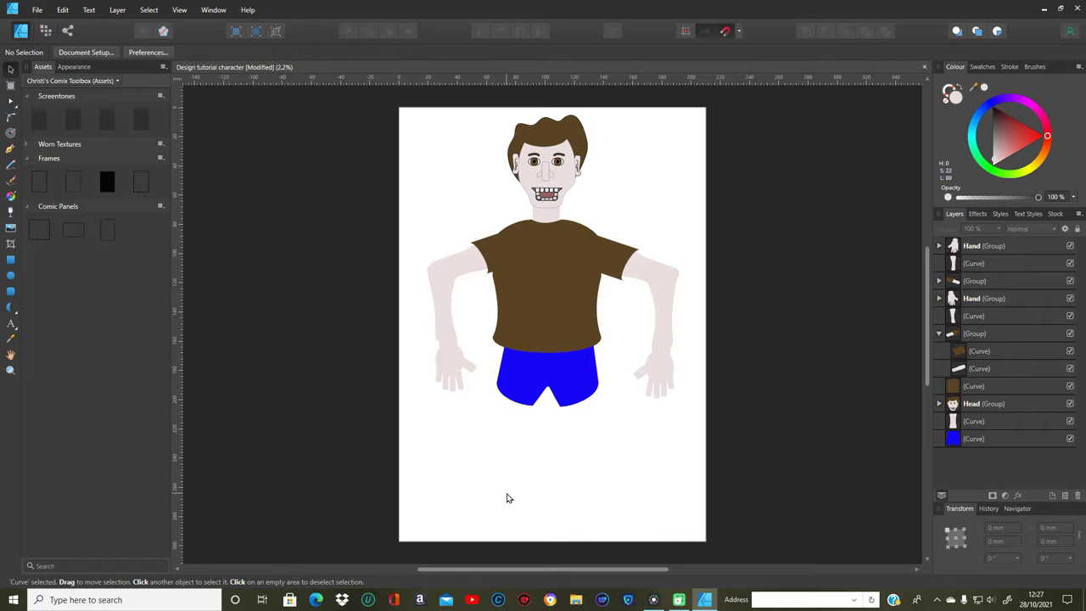
left_click(670, 302)
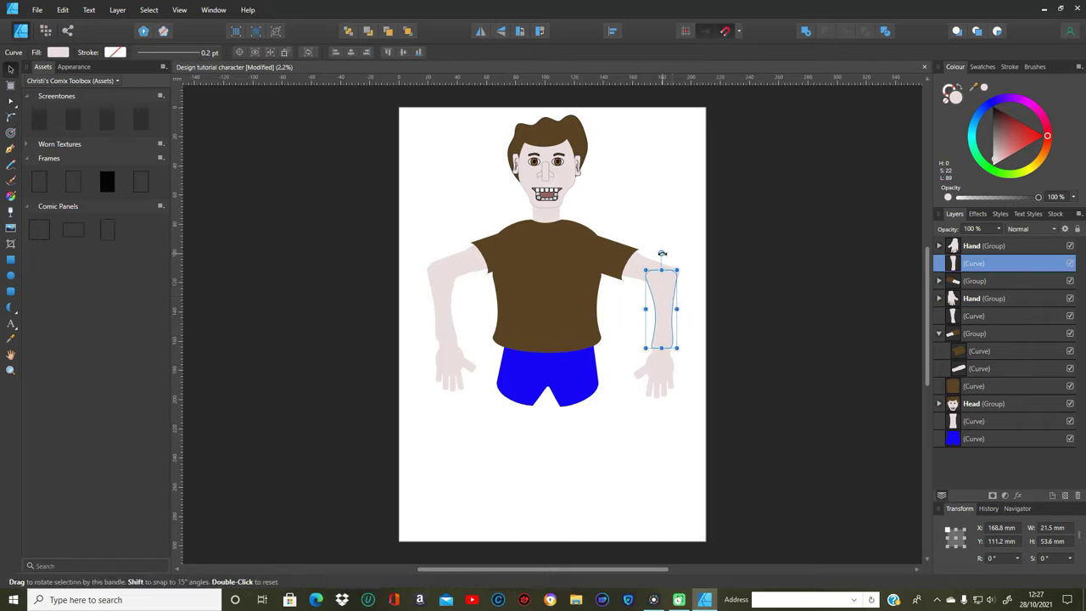
left_click_drag(664, 254, 669, 253)
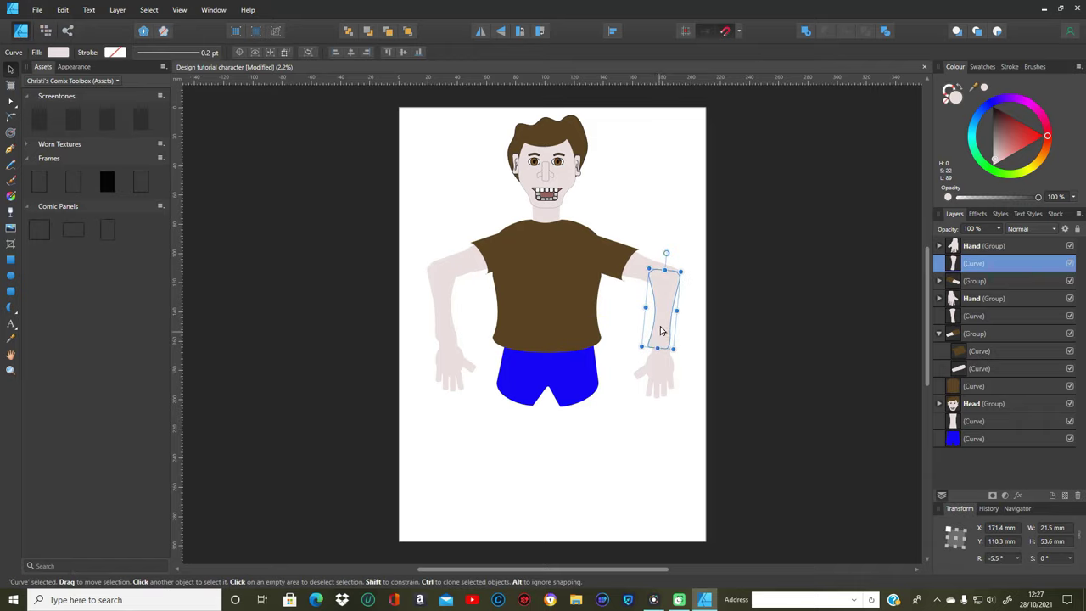
left_click_drag(664, 329, 676, 344)
left_click(681, 446)
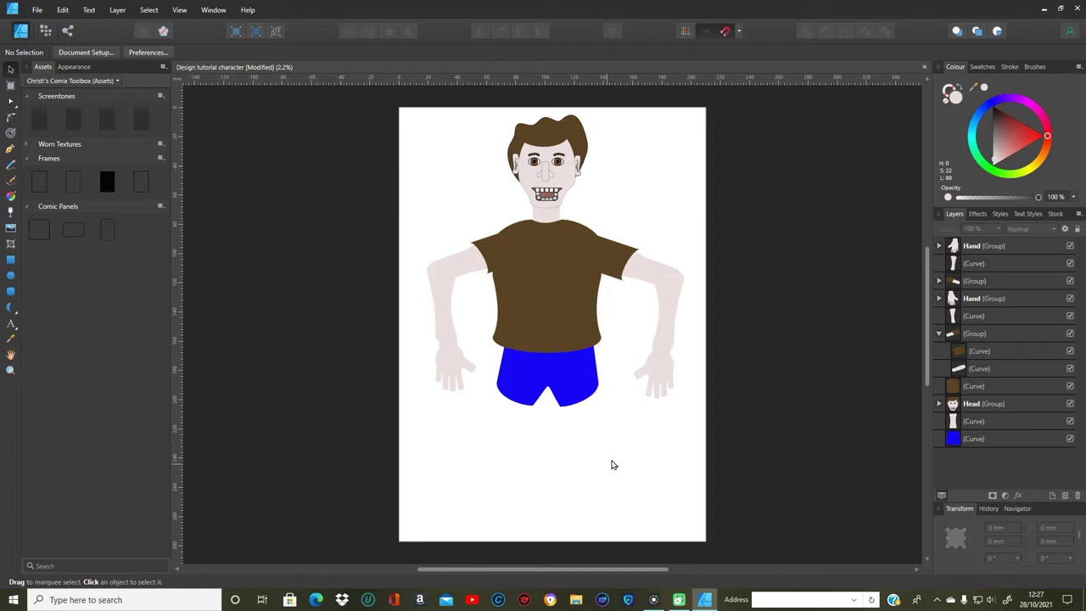
Tilt the right-side hand to about −1.6° and move the arm piece up the layer stack.
left_click(670, 360)
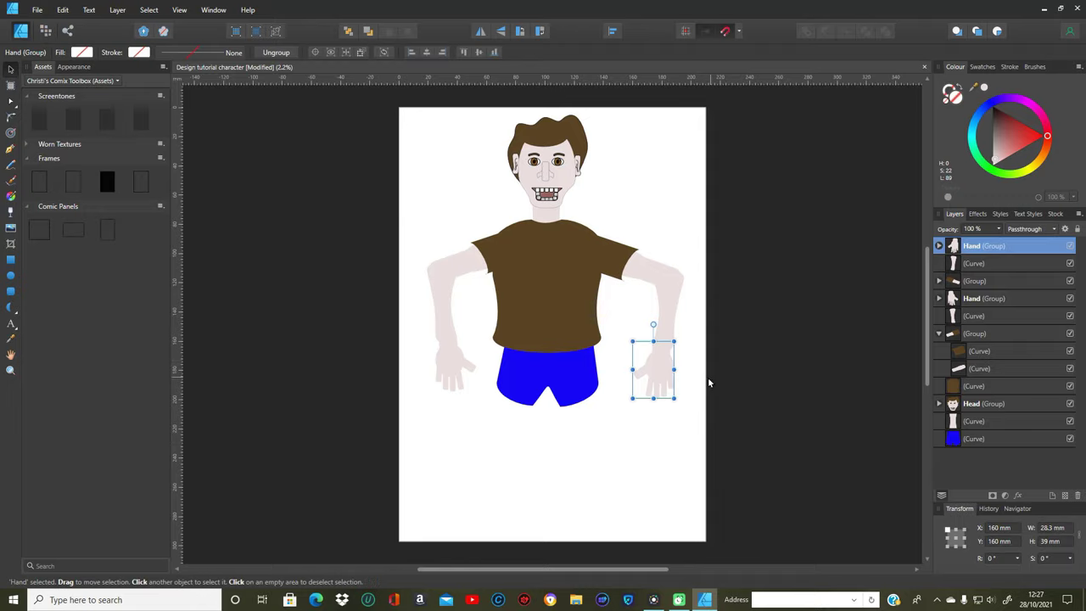
left_click_drag(655, 325, 673, 311)
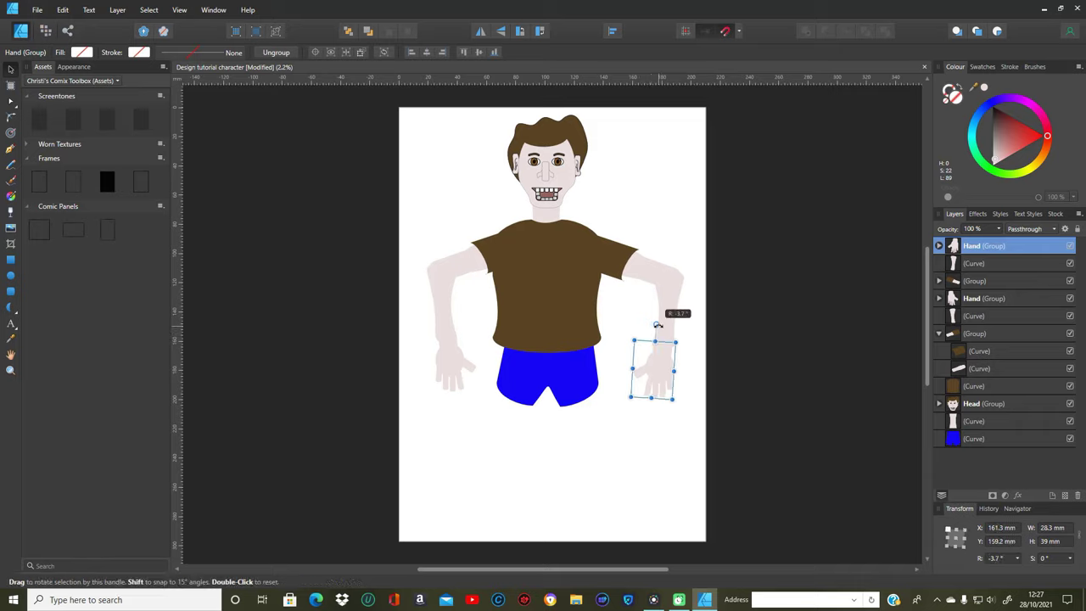
left_click(445, 357)
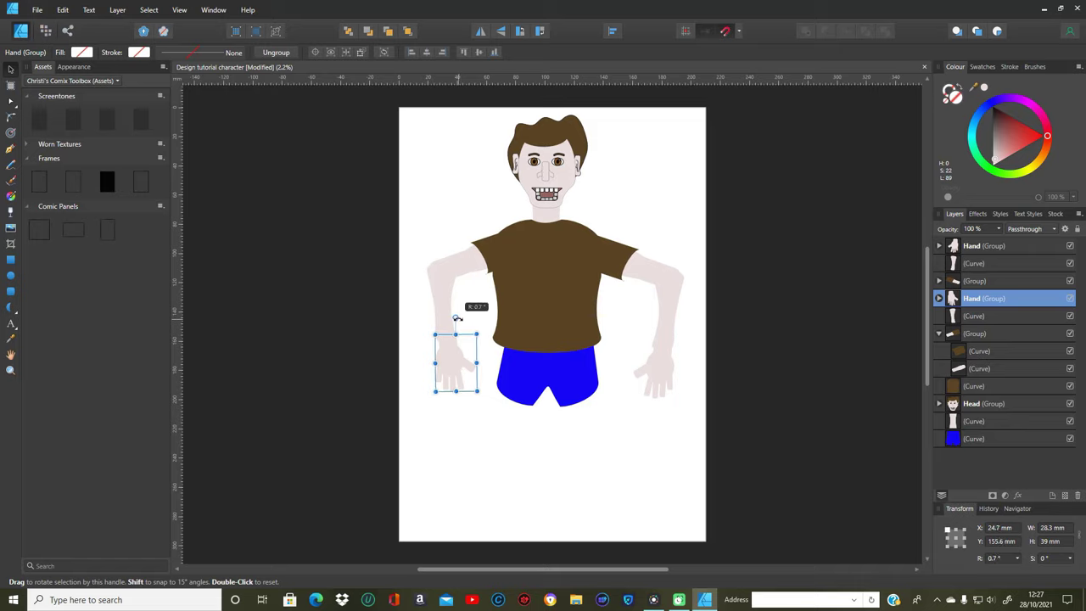
left_click(523, 512)
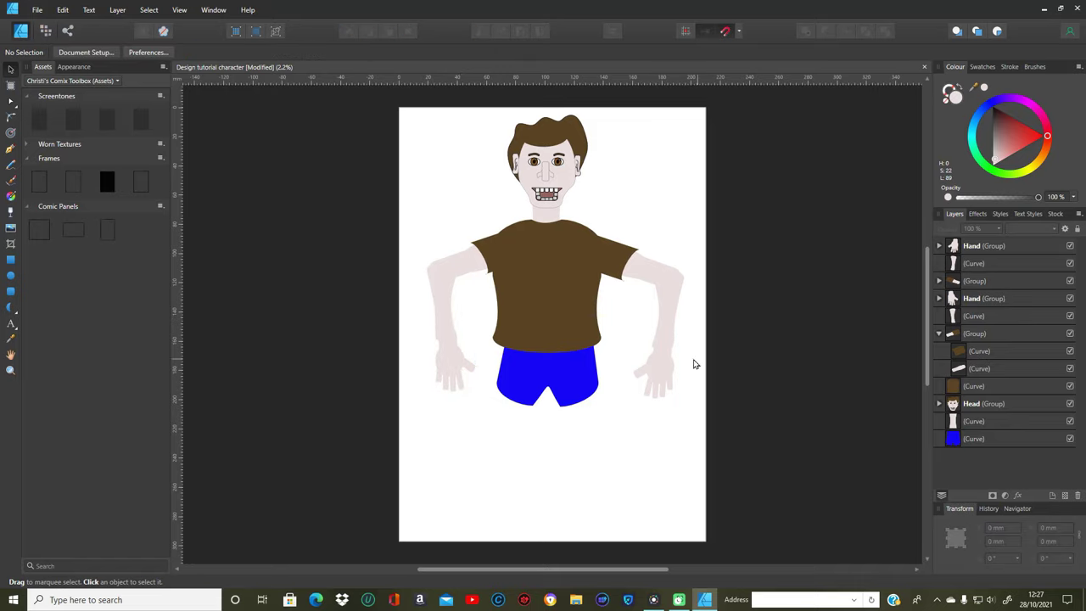
left_click(667, 359)
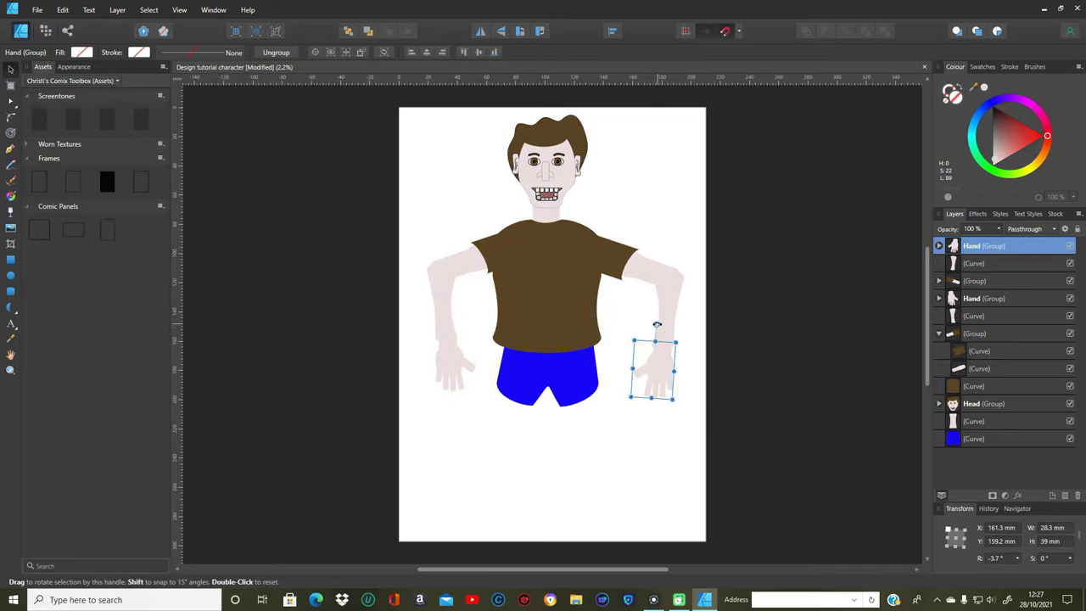
left_click_drag(657, 324, 654, 324)
left_click(559, 473)
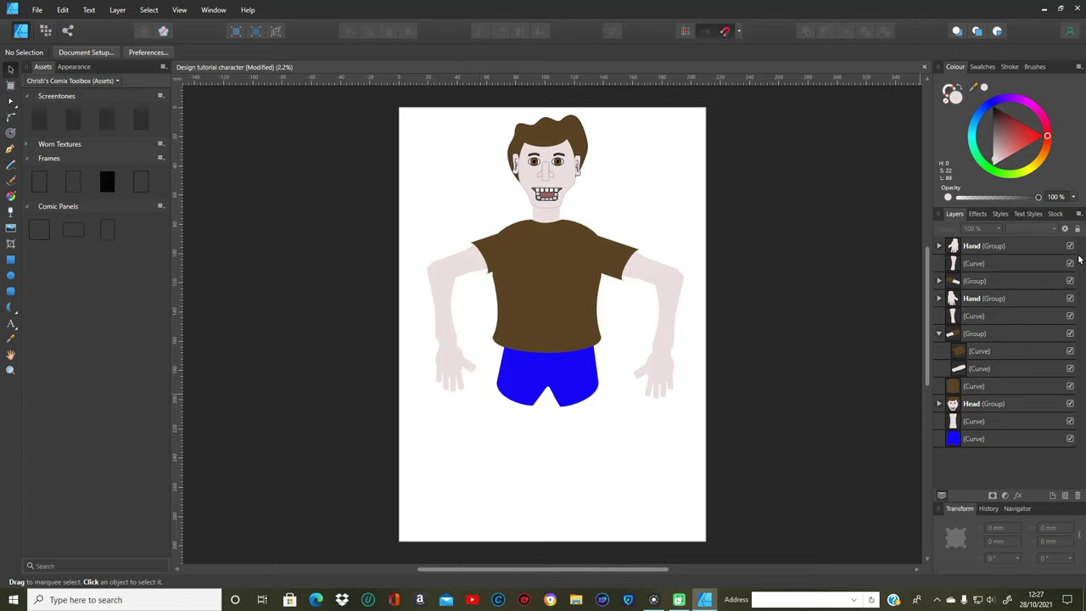
left_click_drag(992, 366, 972, 332)
left_click(985, 266)
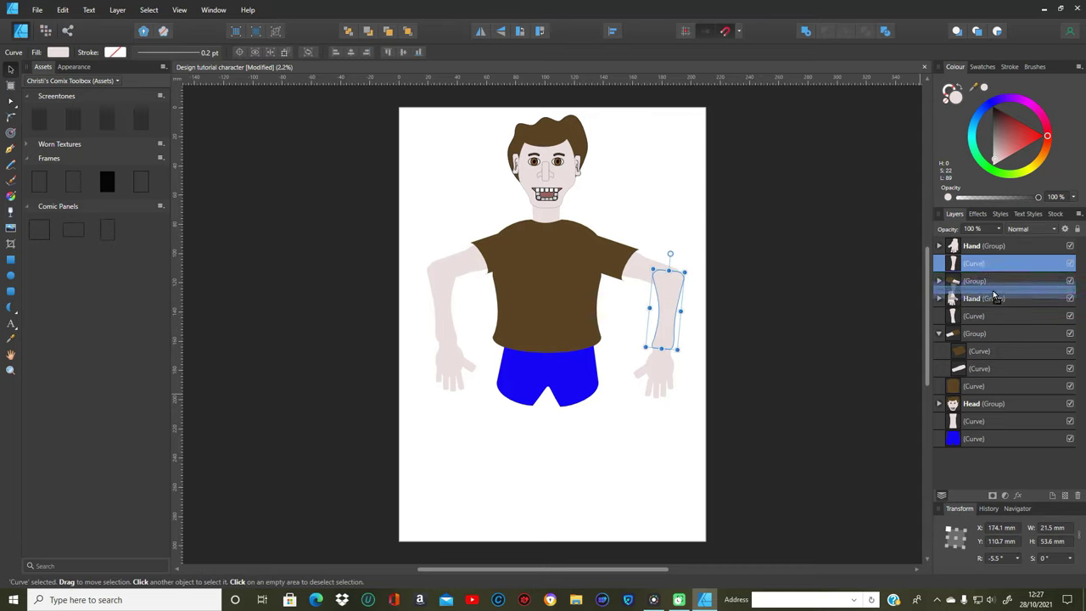
Move the arm curve just below the sleeve group and rename that group Left Arm.
left_click_drag(995, 294, 996, 293)
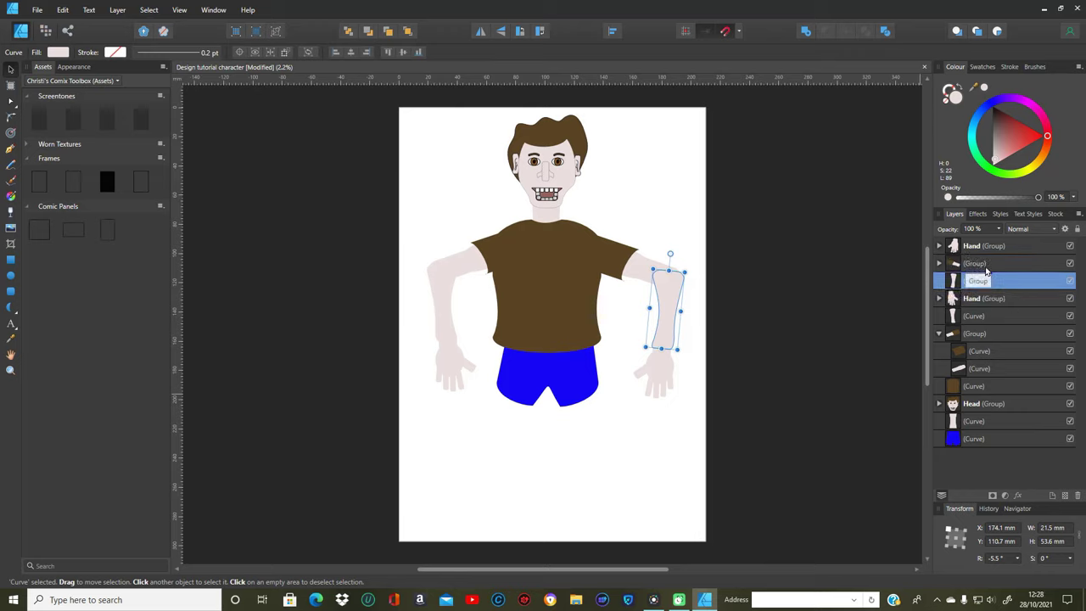
double_click(984, 263)
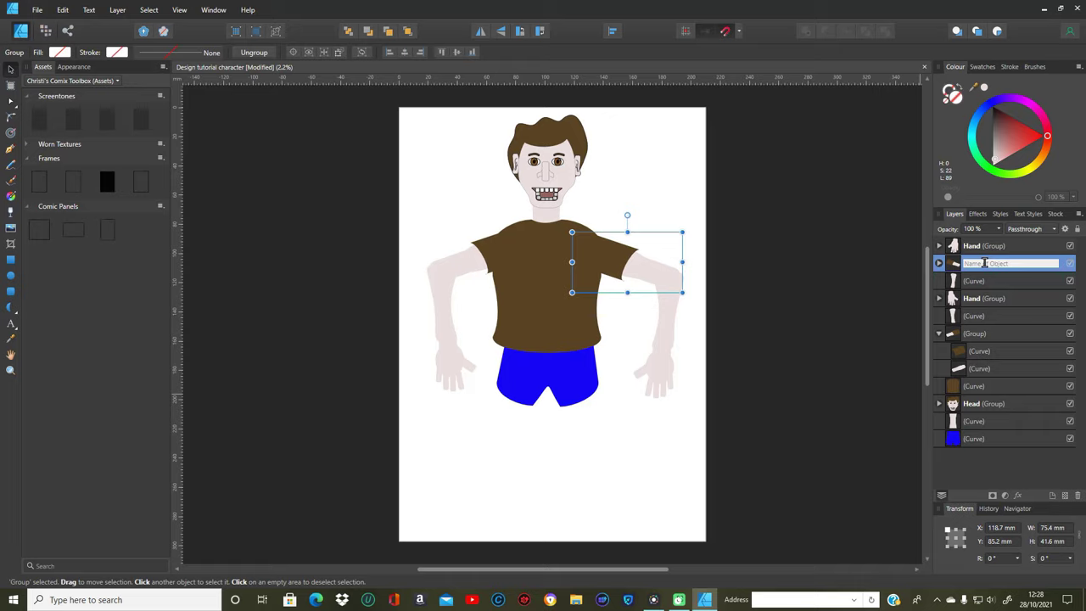
type("Left Arm")
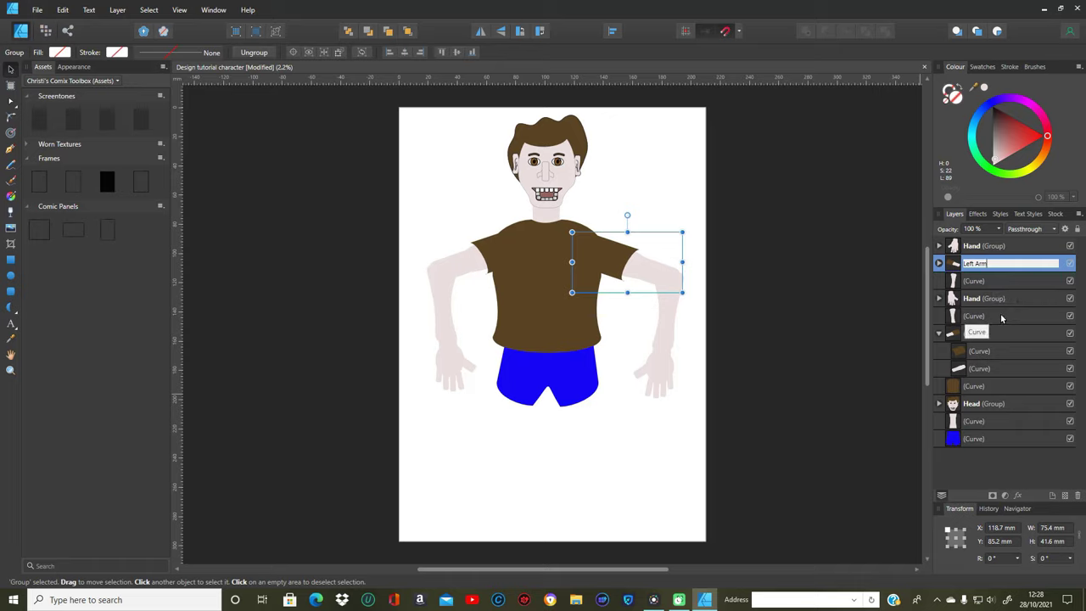
key("Return")
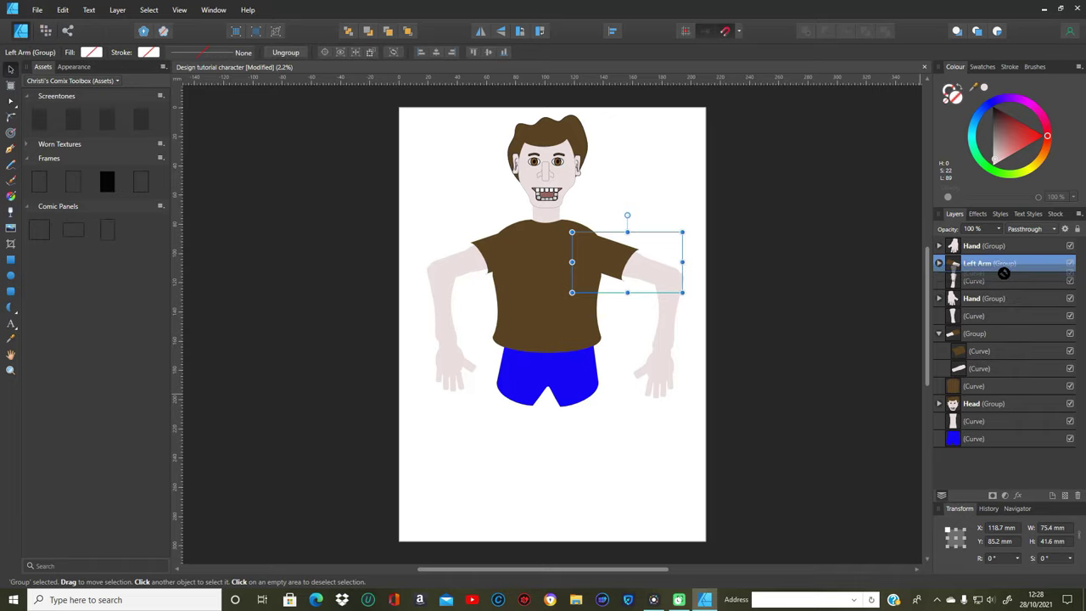
left_click(938, 264)
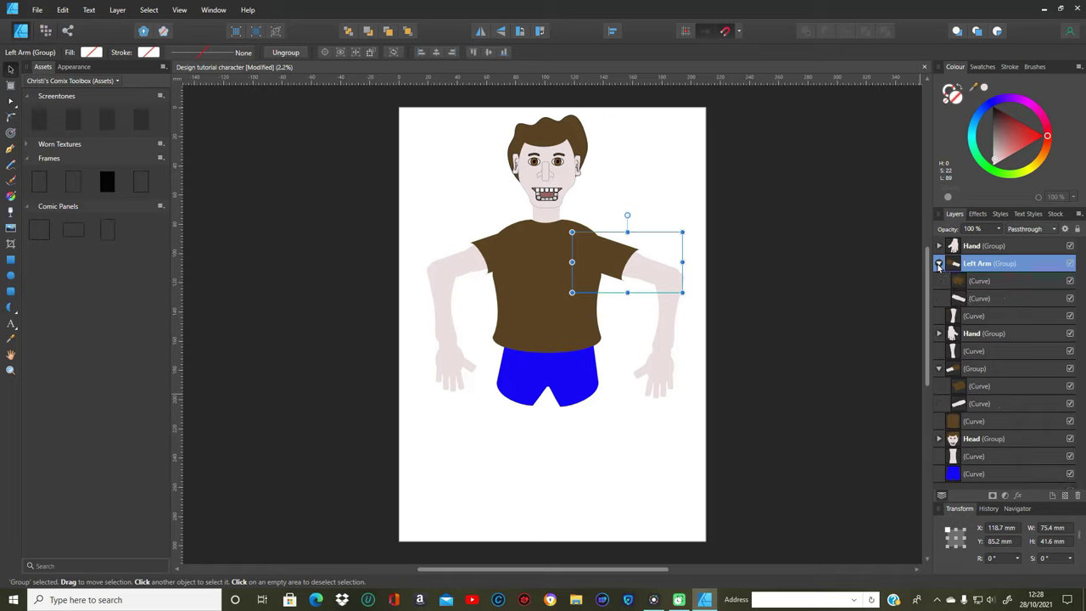
left_click(938, 264)
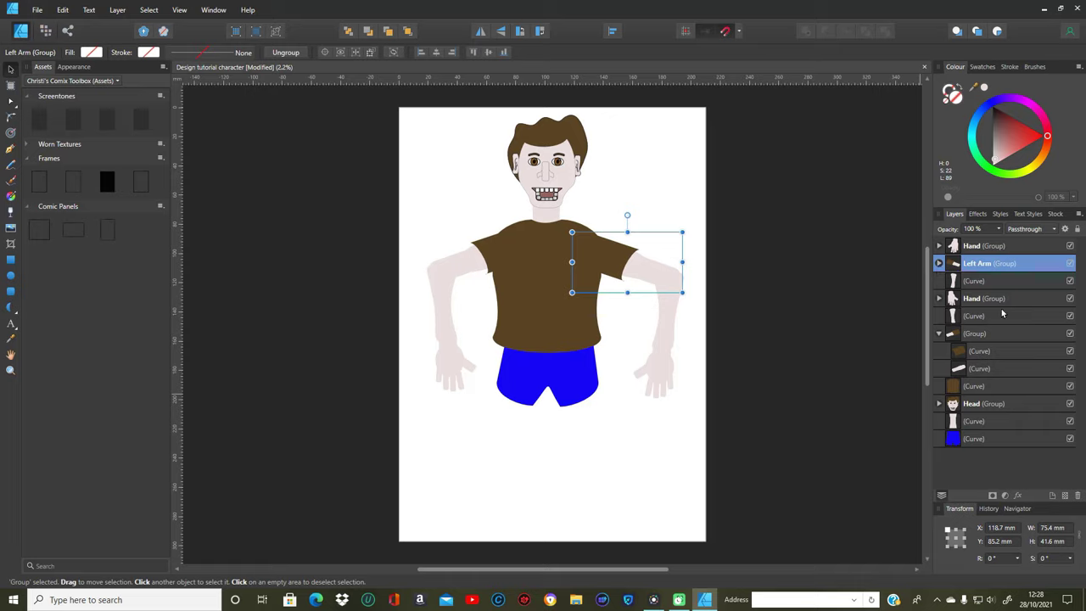
left_click(975, 248)
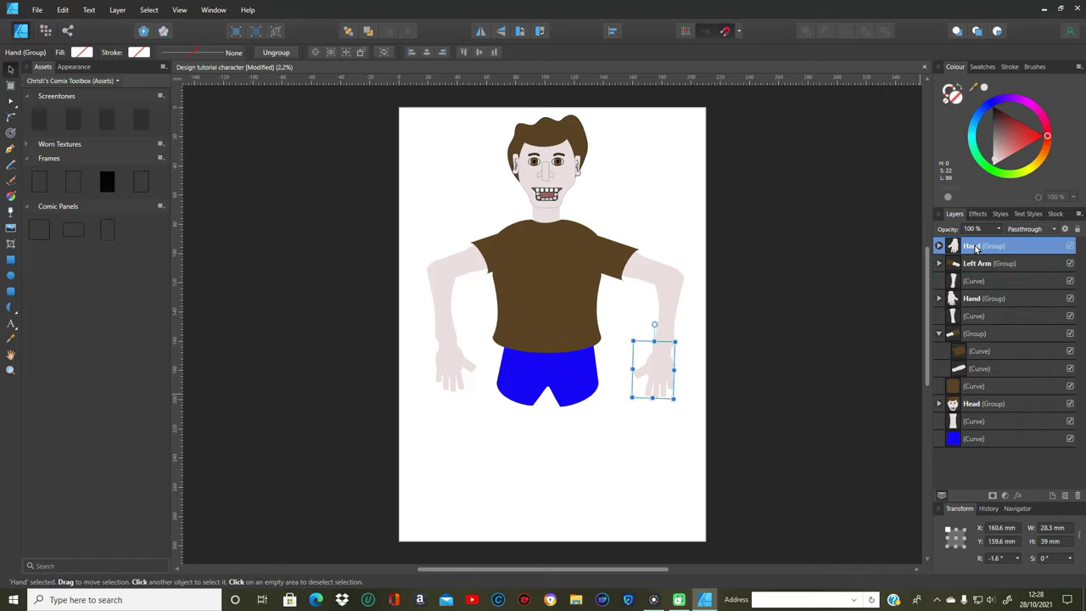
Rename the right-side Hand group to LeftHand.
double_click(965, 248)
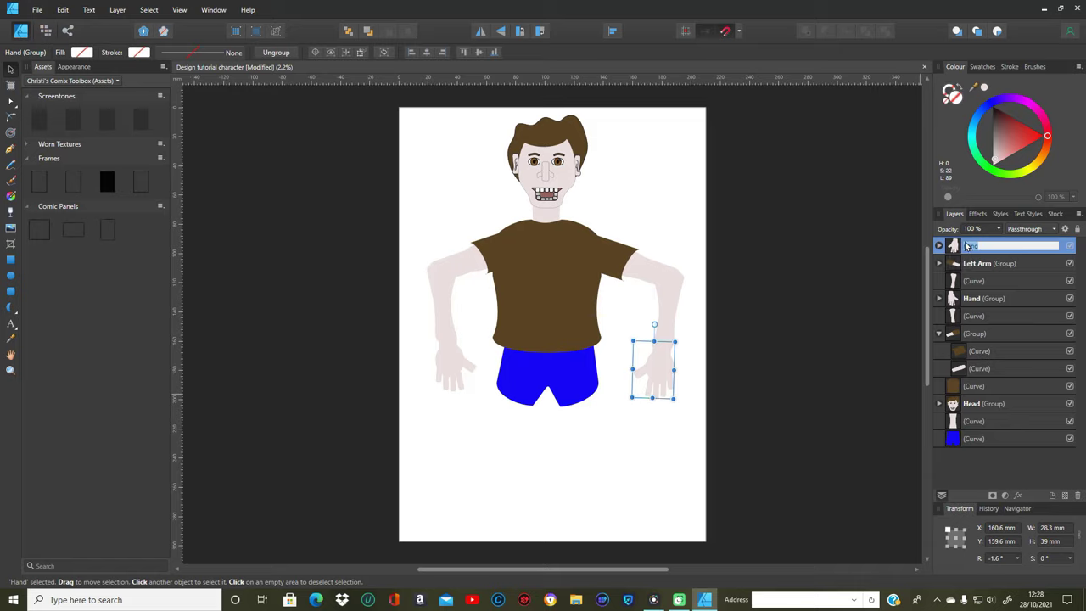
left_click(1001, 245)
key("Return")
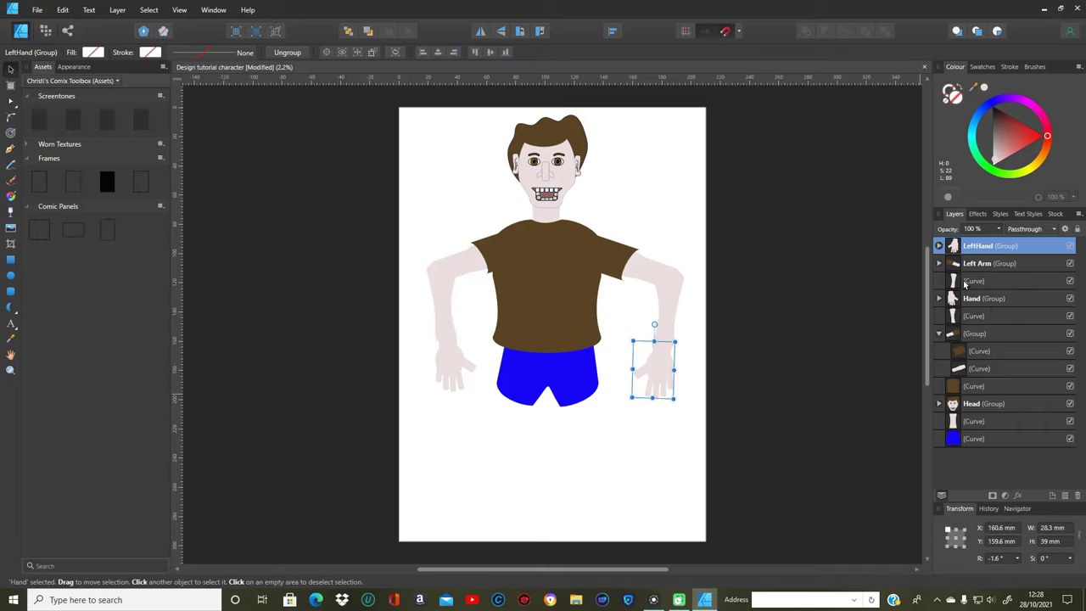
Move the arm curve into the Left Arm group so it holds three curves.
left_click_drag(965, 285, 1004, 273)
left_click(939, 264)
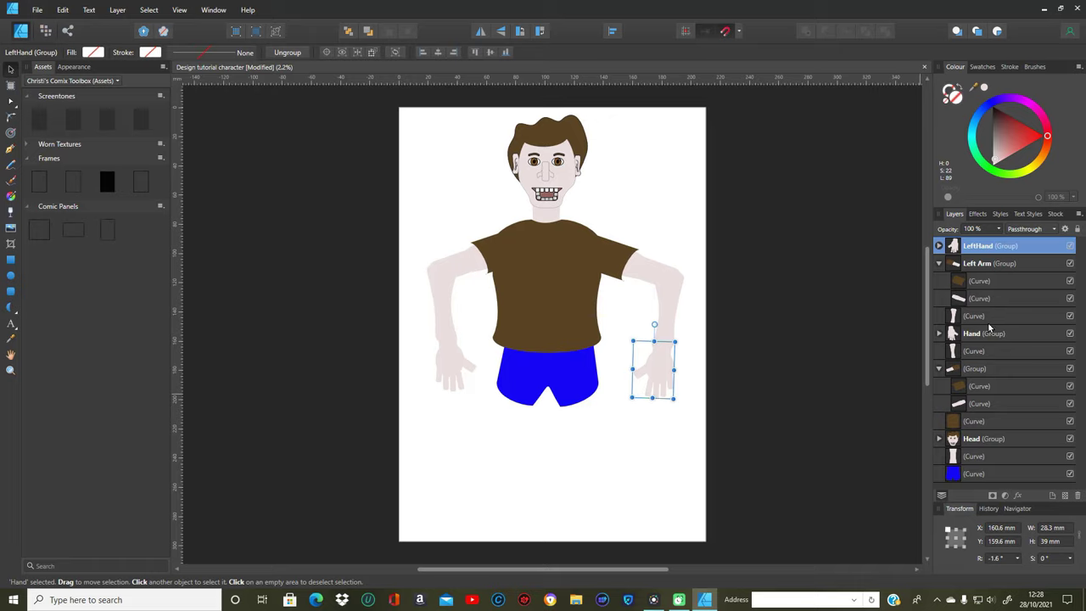
left_click(939, 264)
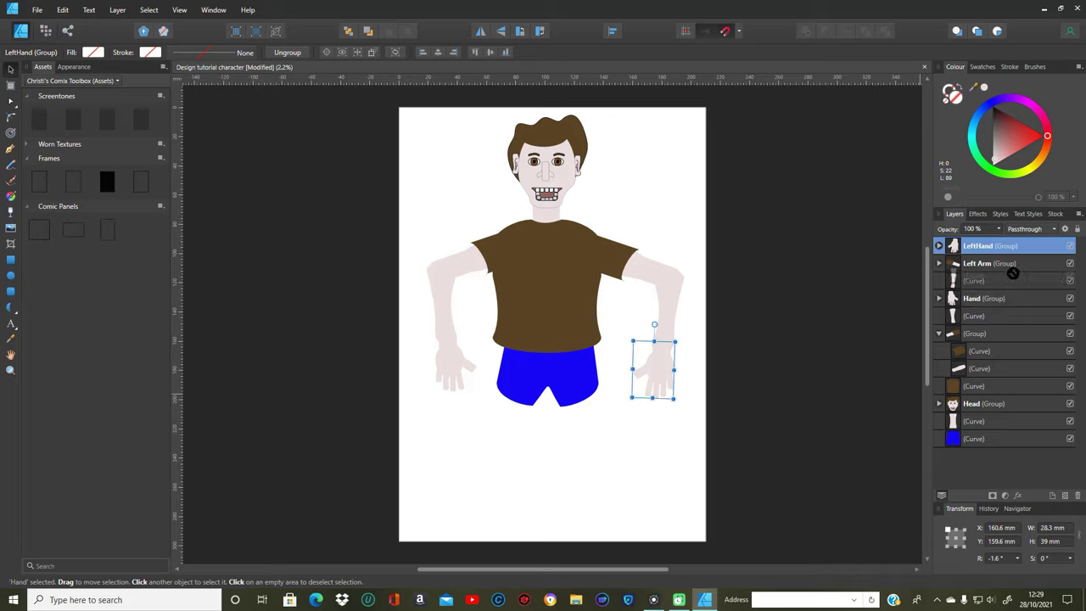
left_click_drag(1007, 283, 1046, 275)
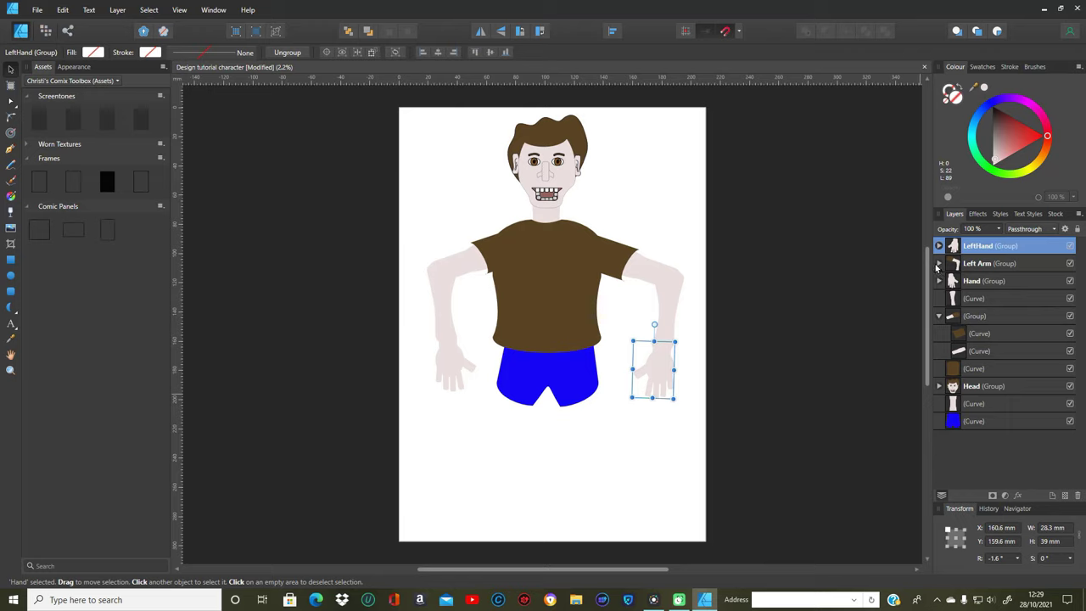
left_click(937, 265)
left_click(939, 264)
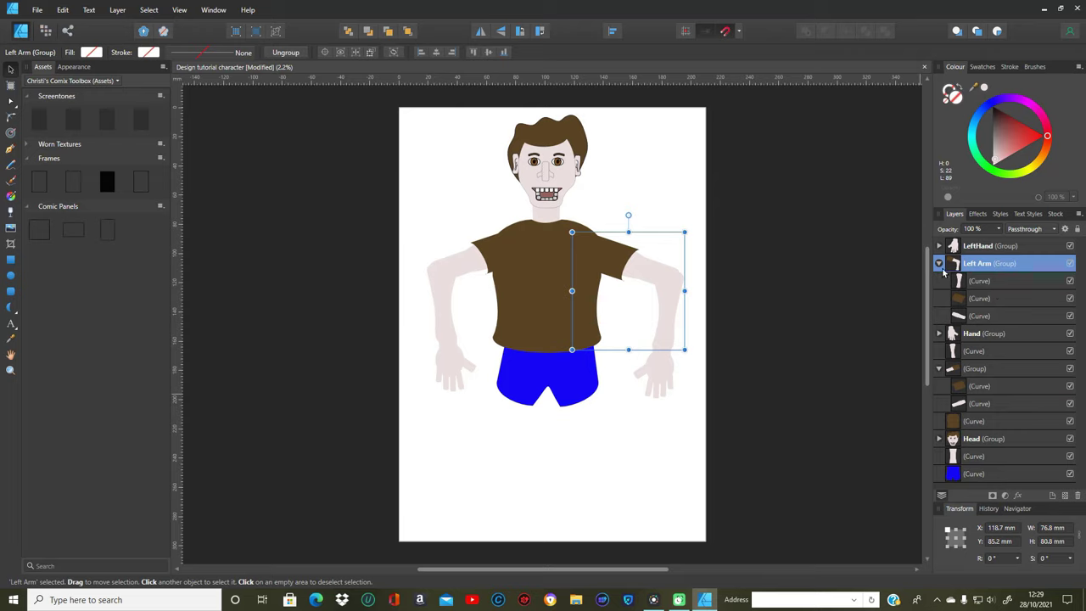
Name two curves in Left Arm 'Upper Arm' and 'Sleeve'.
double_click(981, 282)
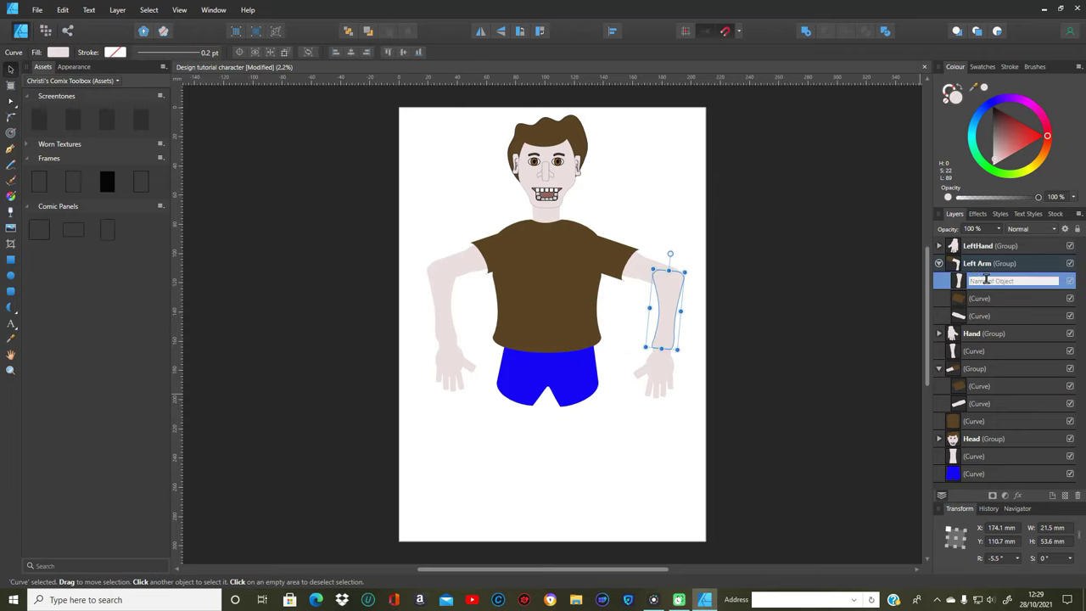
type("Upper Arm")
key("Return")
left_click(987, 300)
left_click(988, 298)
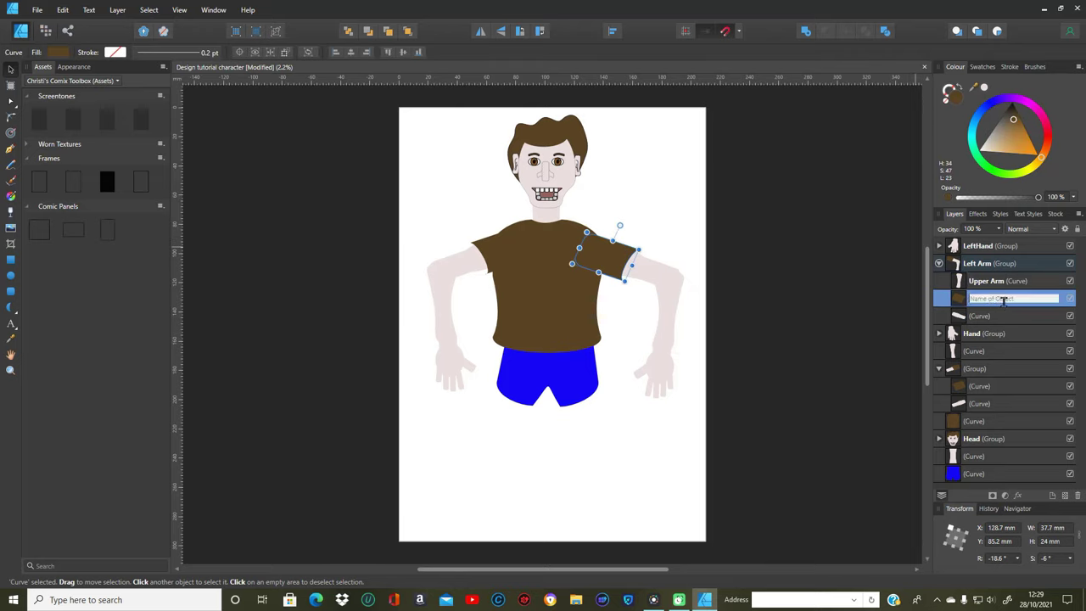
type("Sleeve")
key("Return")
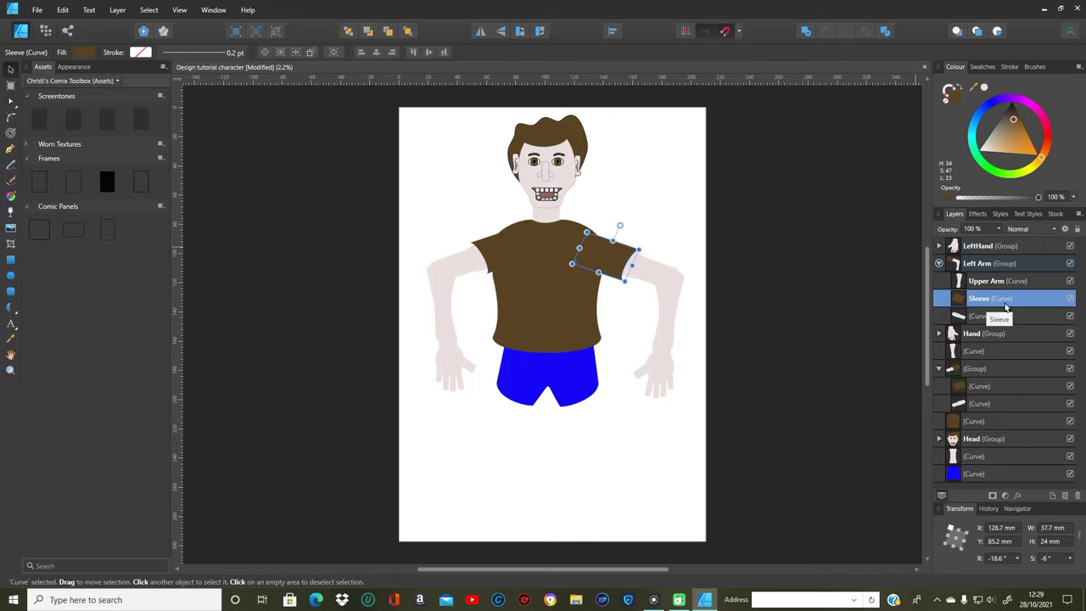
Copy the 'Upper Arm' name, then rename that layer to ForeArm.
double_click(991, 315)
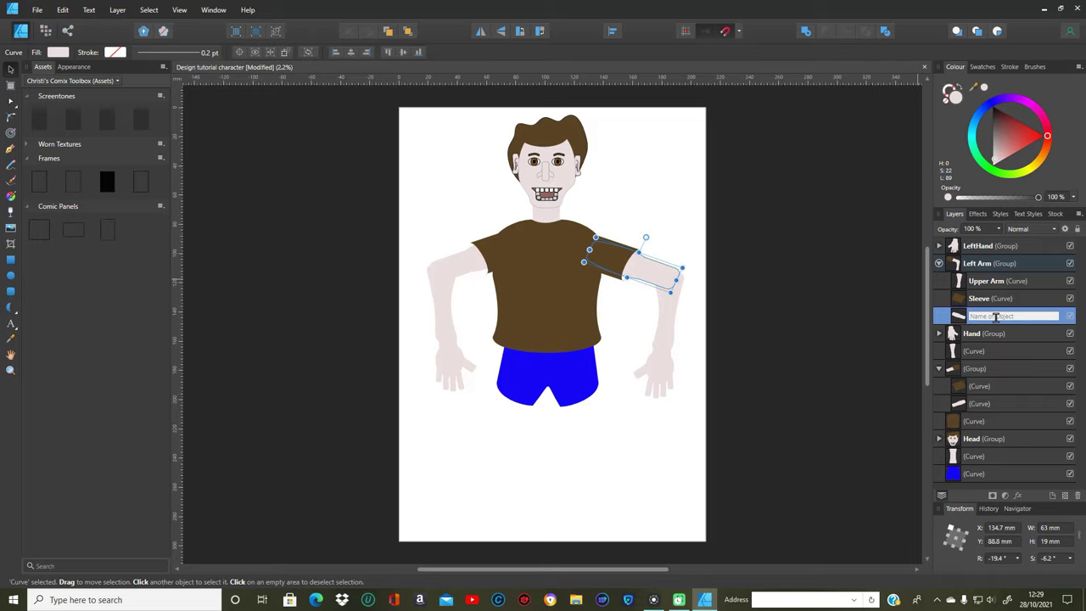
left_click(979, 280)
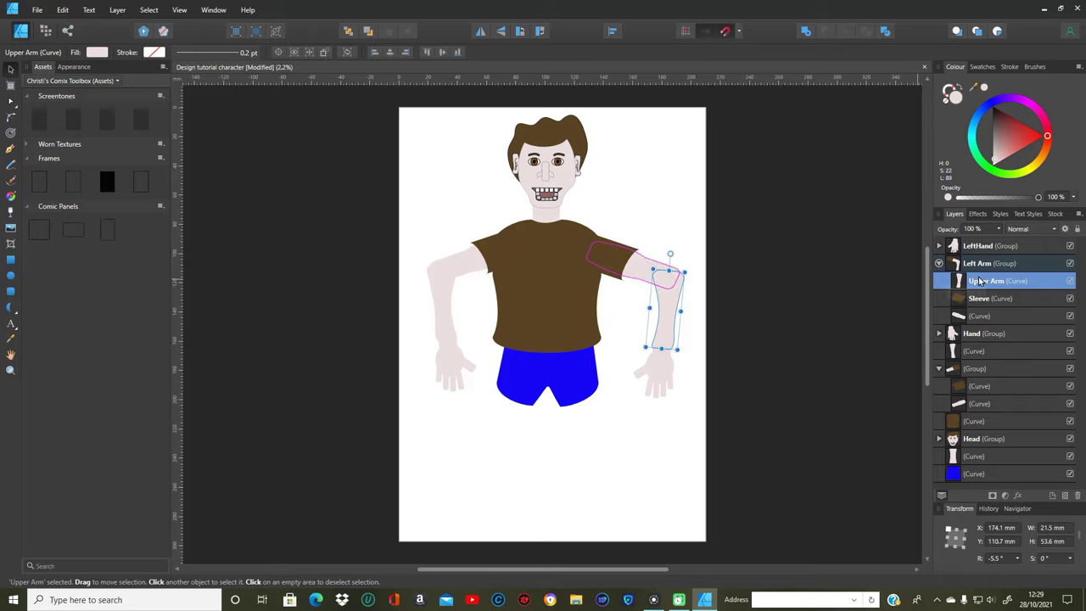
double_click(980, 281)
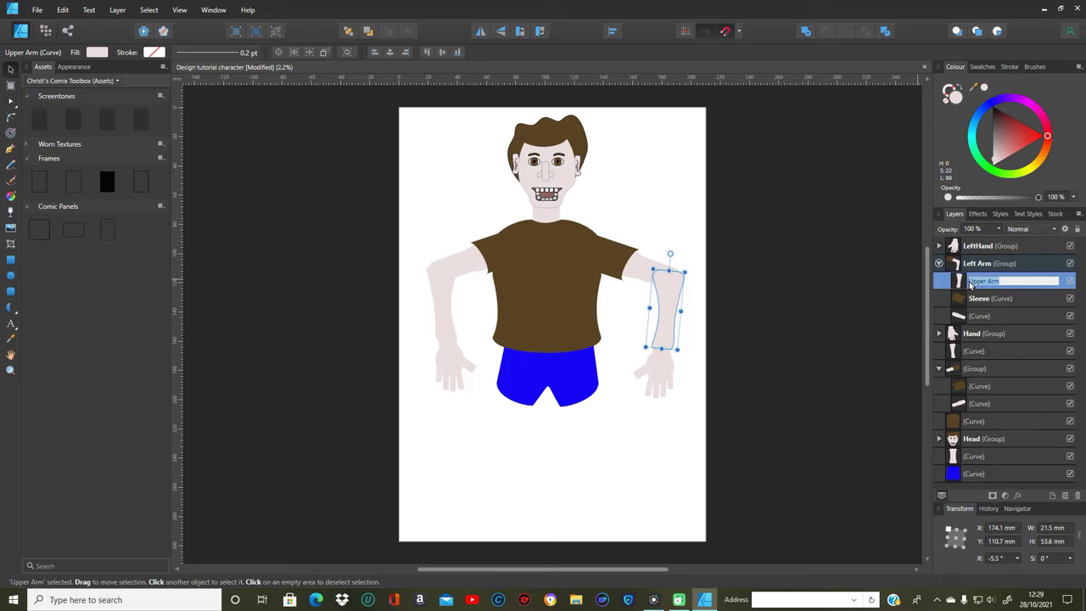
key("ctrl+a")
right_click(986, 289)
left_click(920, 302)
left_click(985, 281)
left_click_drag(986, 281, 972, 281)
key("BackSpace")
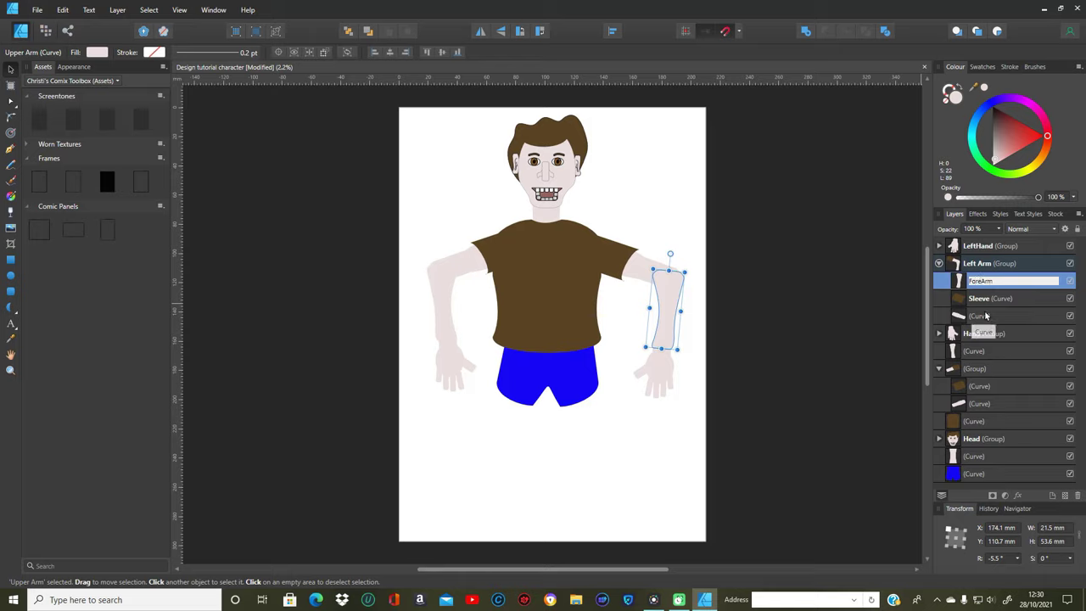
Paste 'Upper Arm' as the name of the remaining unnamed arm curve.
left_click(983, 317)
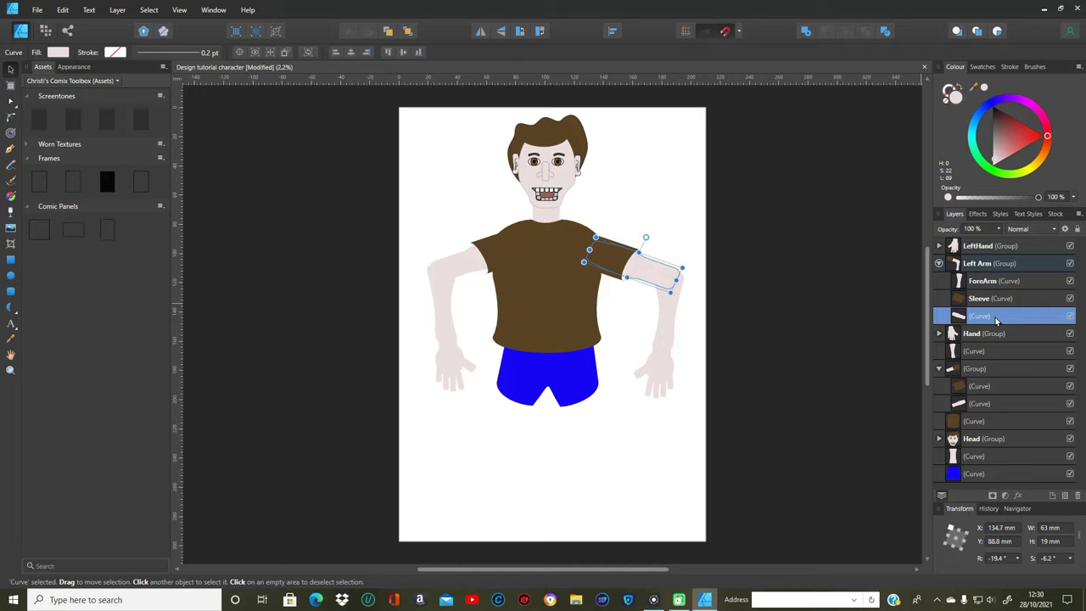
double_click(996, 316)
right_click(996, 316)
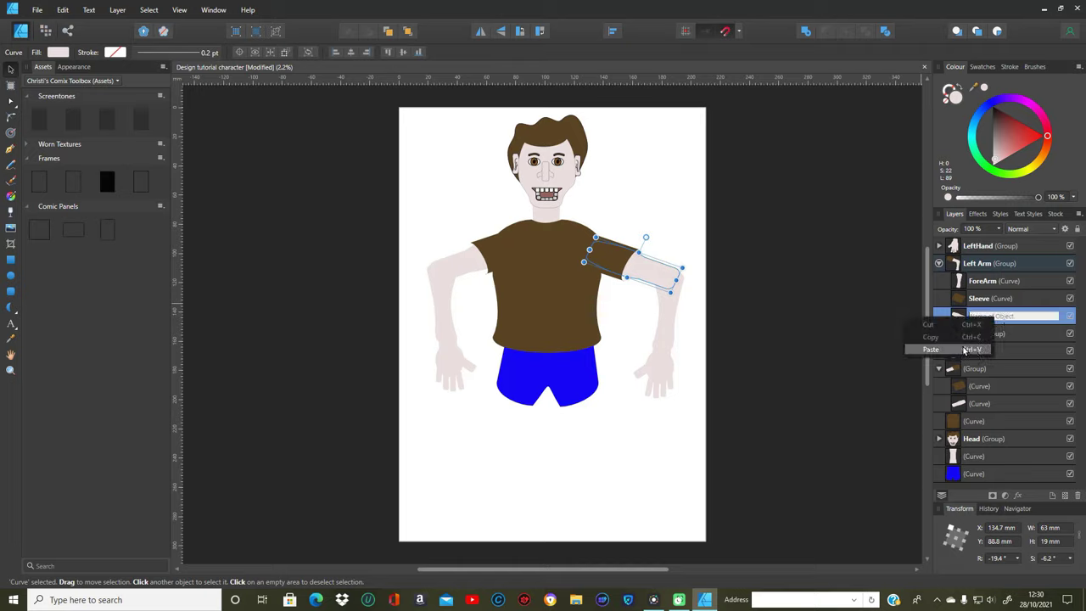
left_click(961, 350)
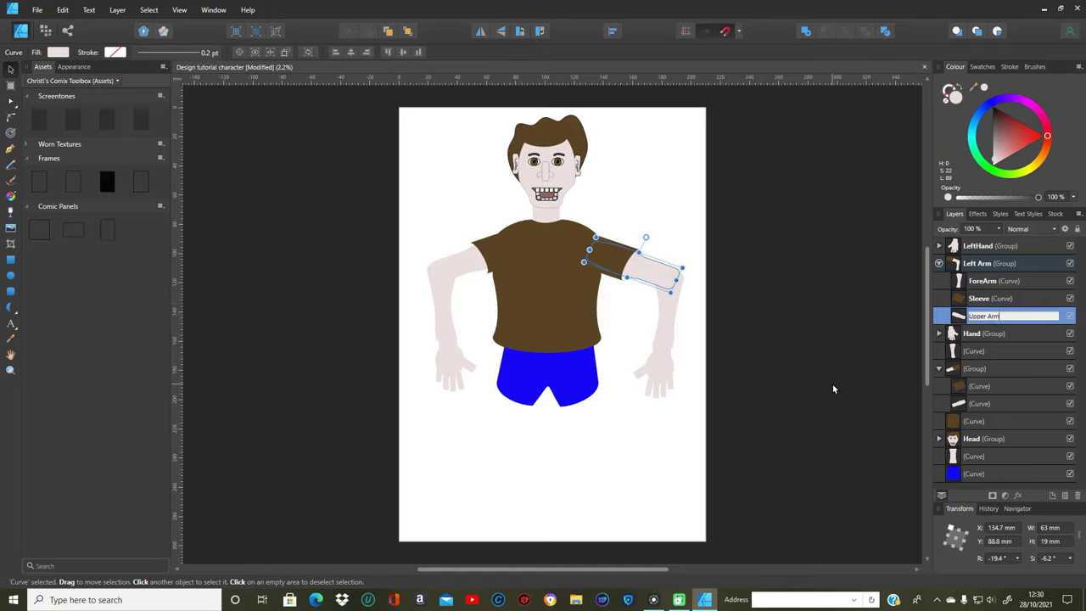
left_click(860, 381)
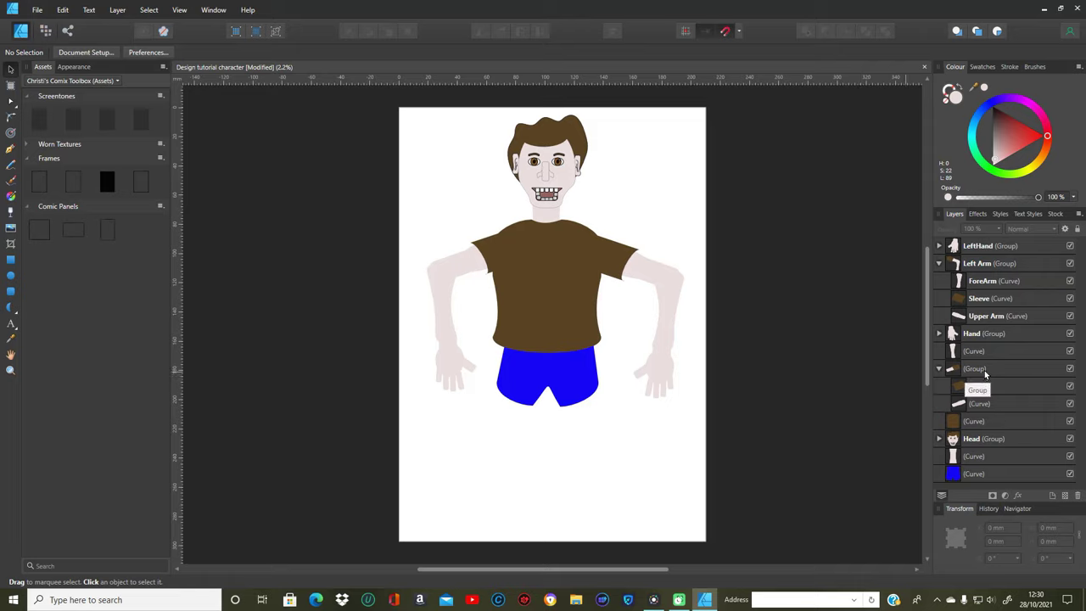
Rearrange the arm curves between the unnamed group and Left Arm, keeping Upper Arm in Left Arm.
left_click_drag(986, 402, 1002, 376)
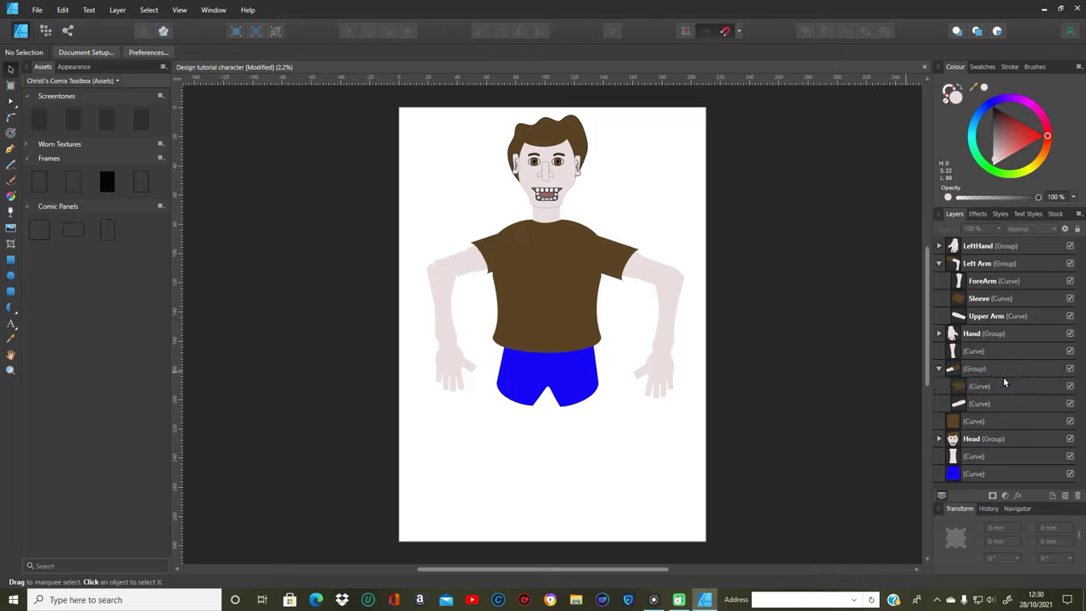
left_click(939, 369)
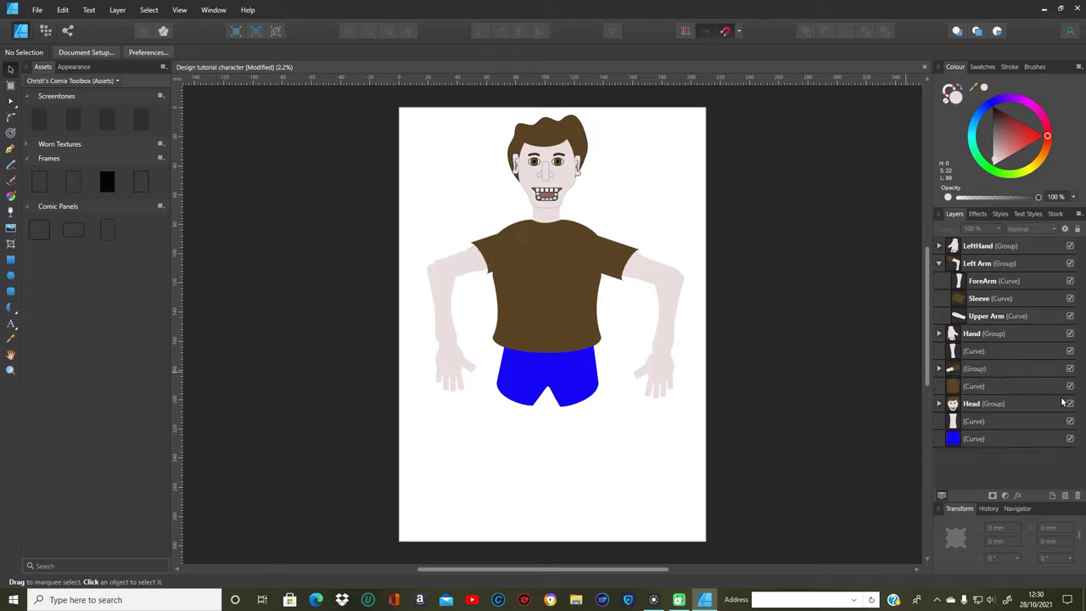
left_click(938, 369)
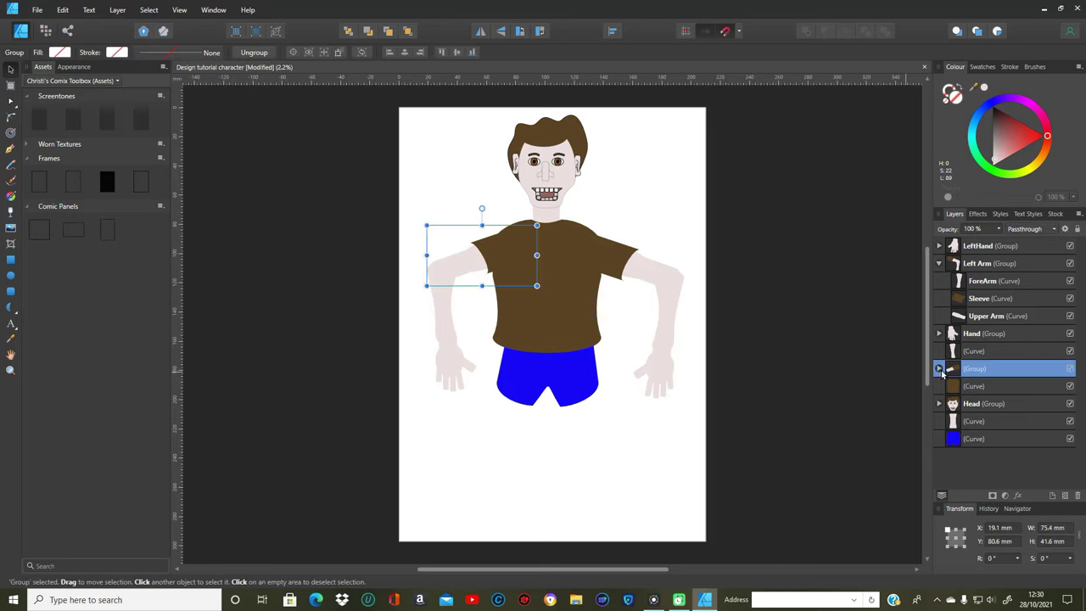
left_click(939, 369)
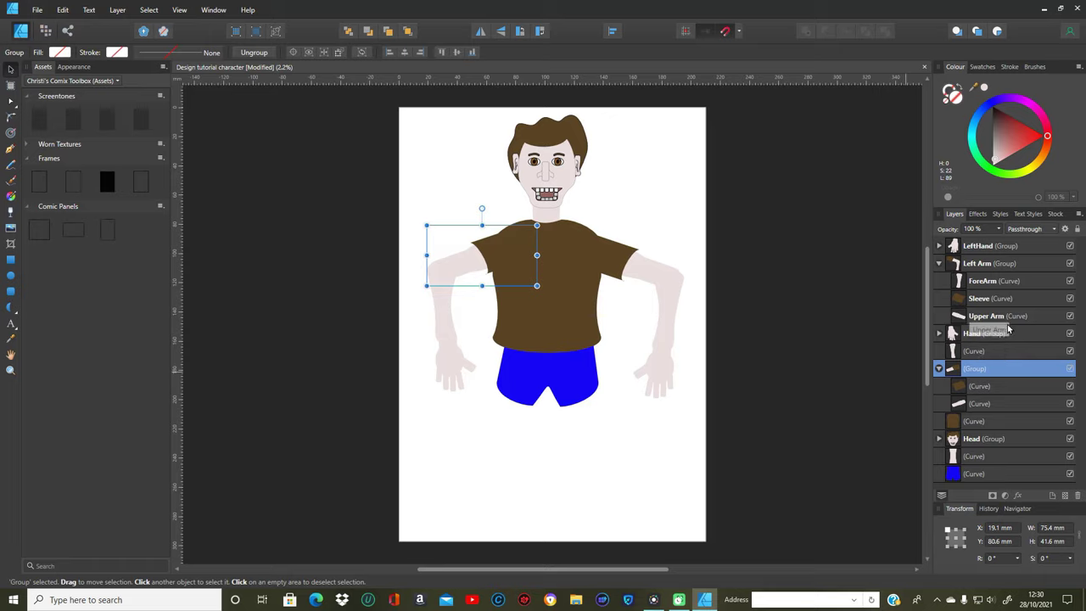
left_click_drag(1009, 317, 1018, 386)
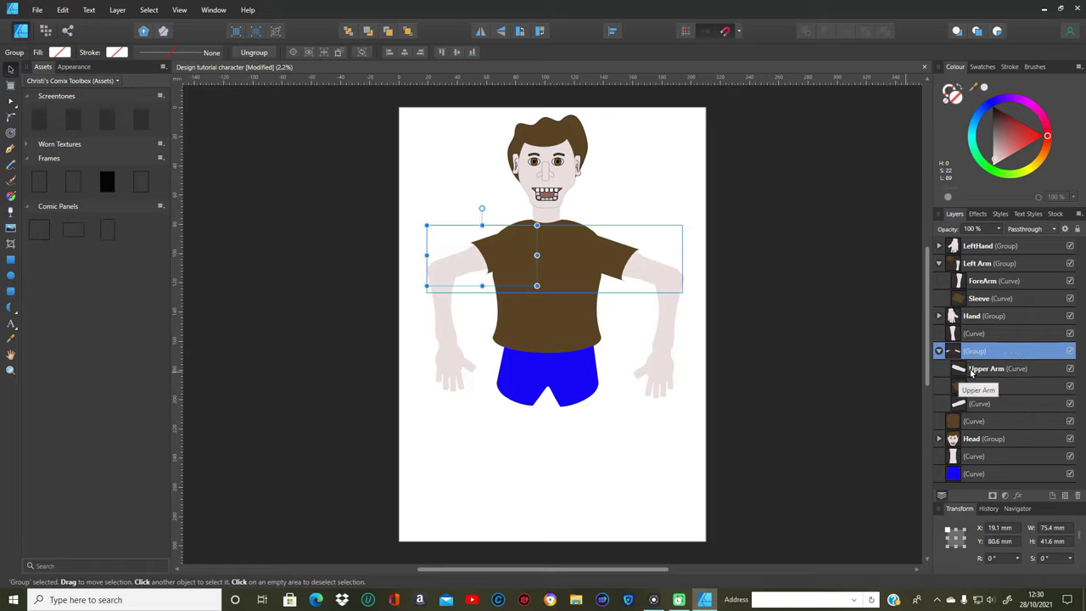
mouse_move(959, 371)
left_mouse_down()
mouse_move(1029, 334)
mouse_move(1010, 280)
left_mouse_up()
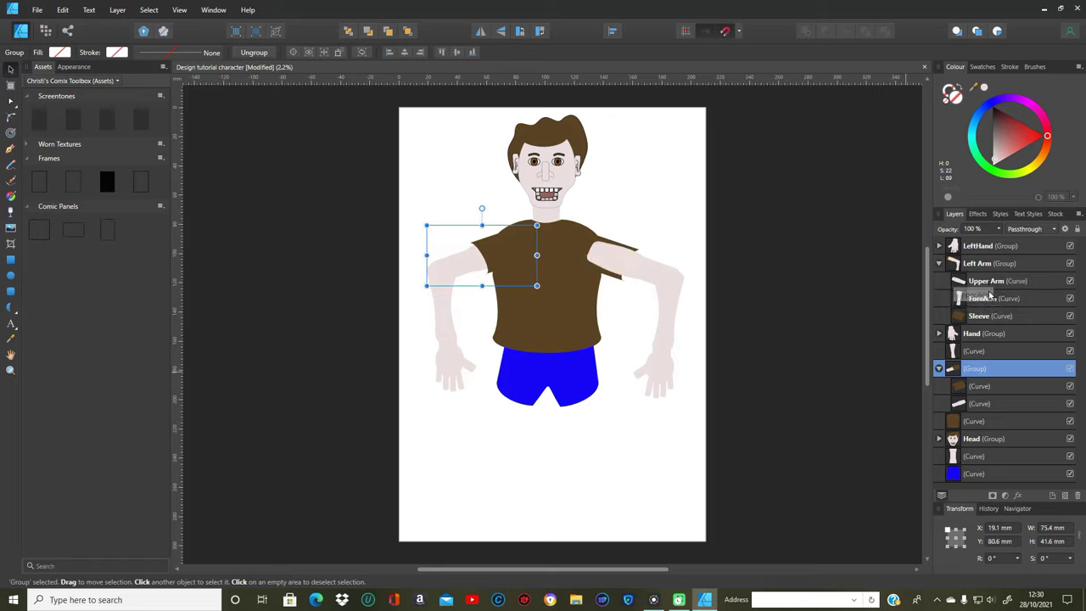
Put Sleeve on top in Left Arm and move the loose forearm into the unnamed group, sleeve uppermost.
mouse_move(1009, 288)
left_mouse_down()
mouse_move(1006, 279)
mouse_move(1014, 293)
left_mouse_up()
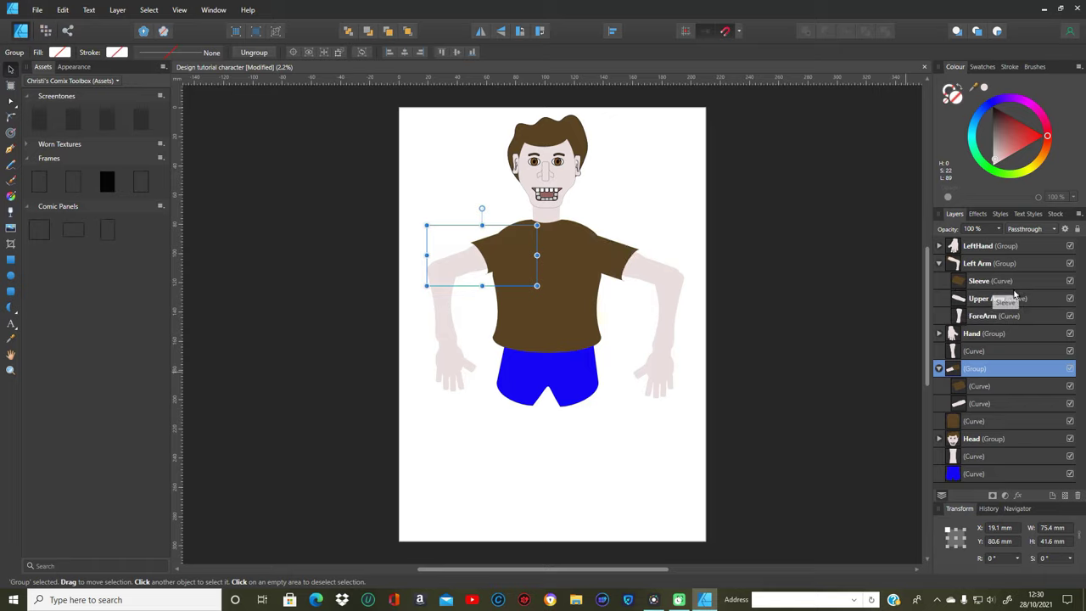
left_click(939, 265)
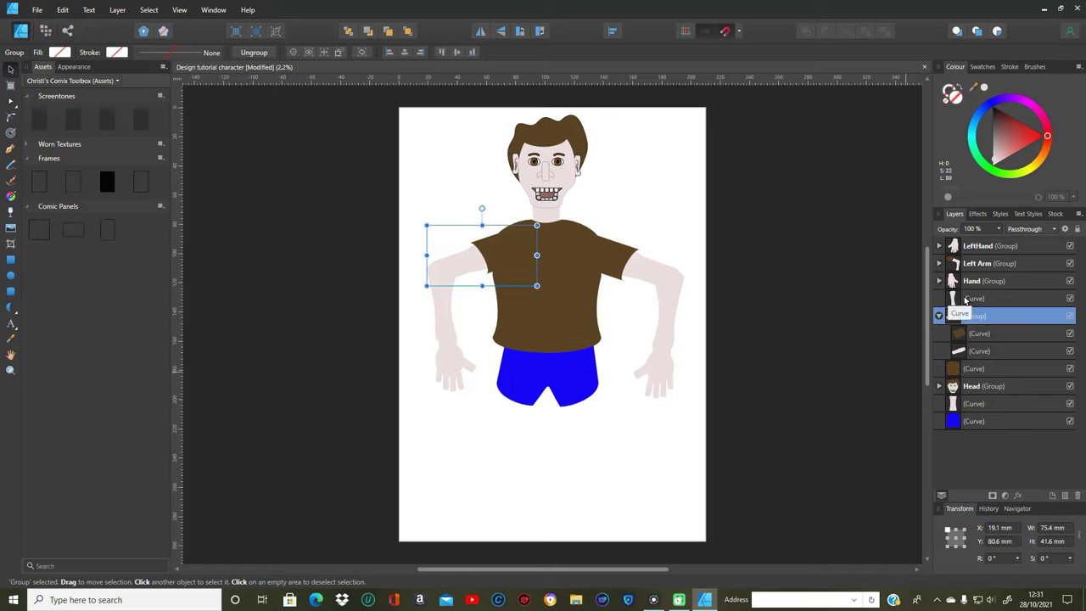
left_click_drag(964, 300, 984, 331)
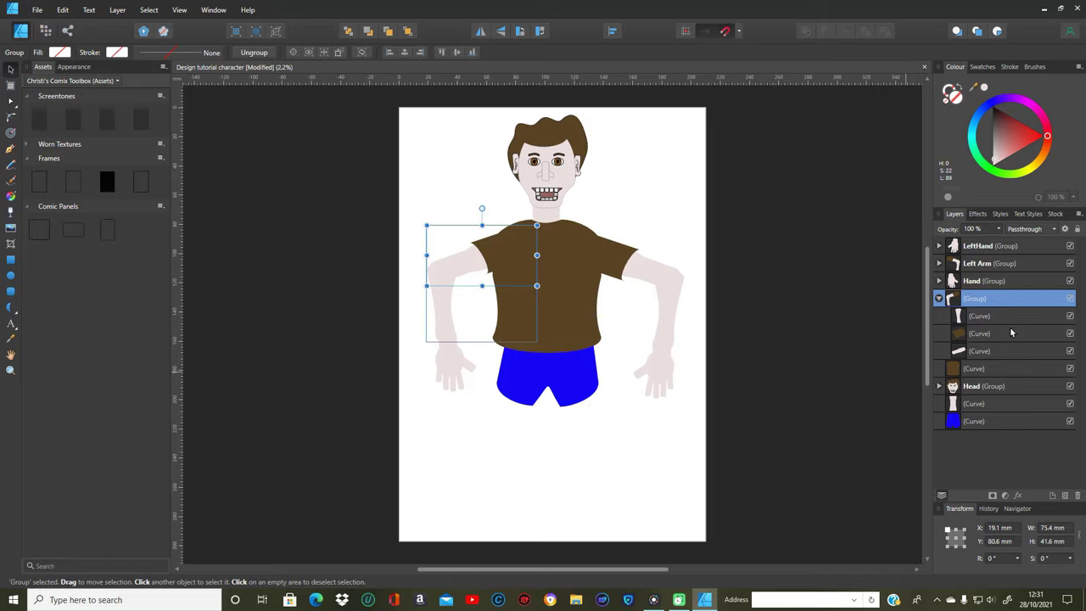
left_click_drag(973, 350, 980, 315)
Name the unnamed group's three curves Sleeve, ForeArm and Upper Arm.
double_click(996, 316)
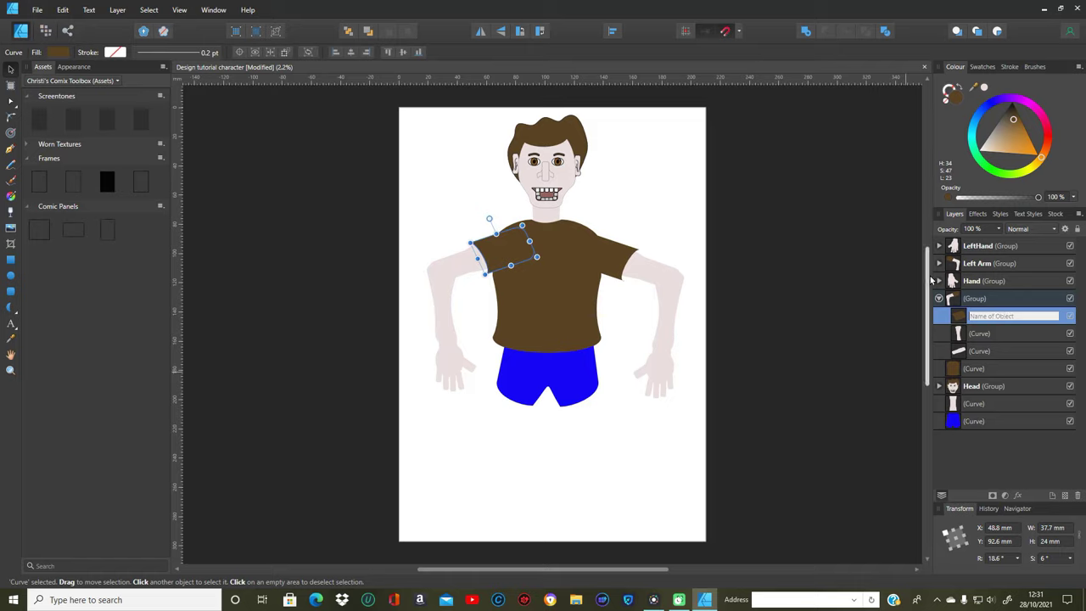
type("Sleeve")
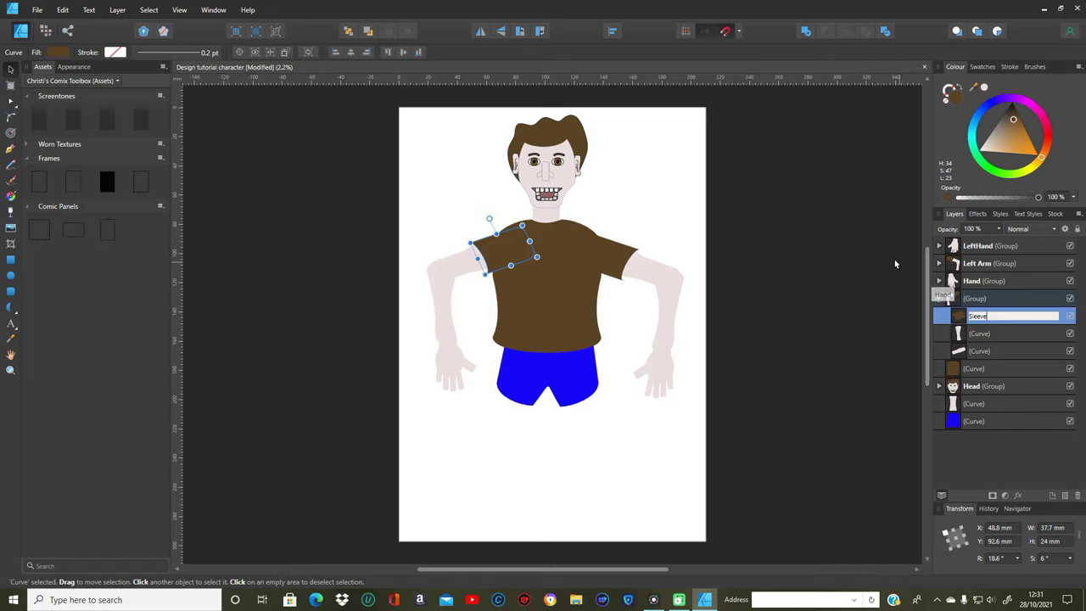
key("Return")
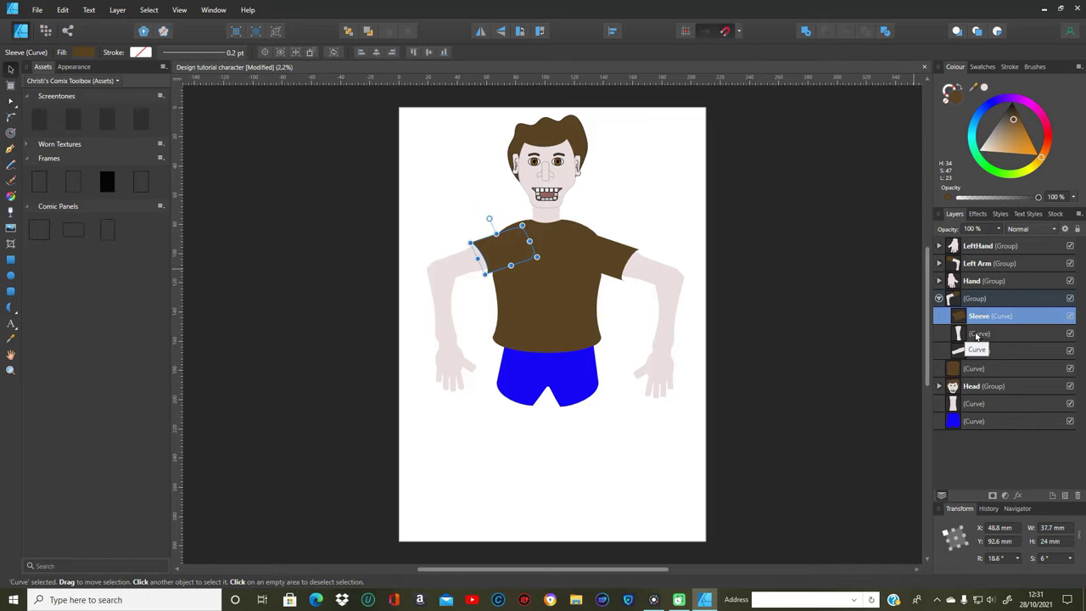
left_click(981, 335)
double_click(988, 333)
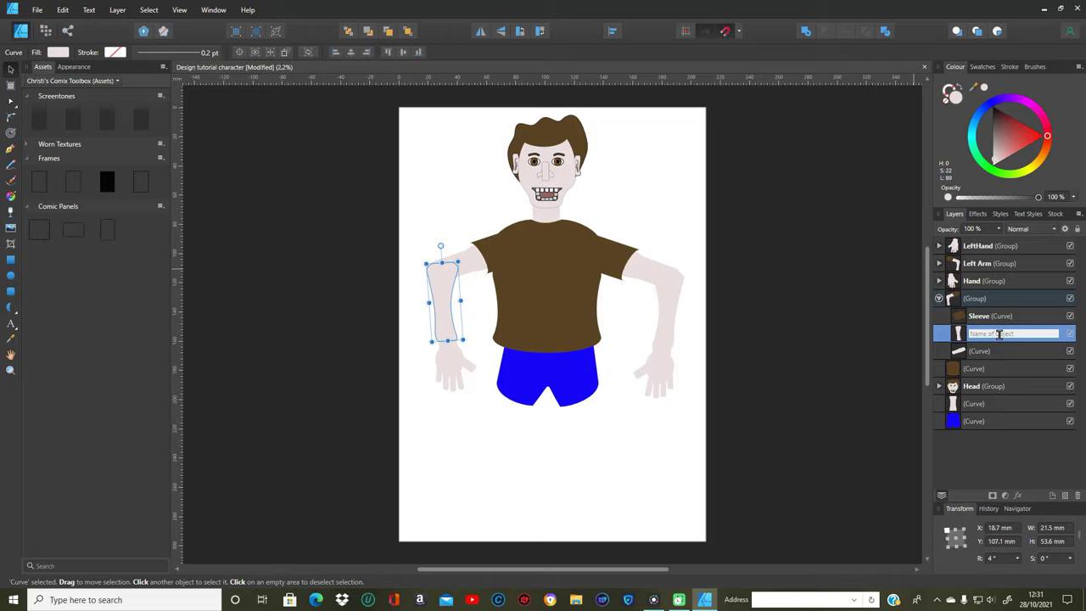
type("F")
key("Return")
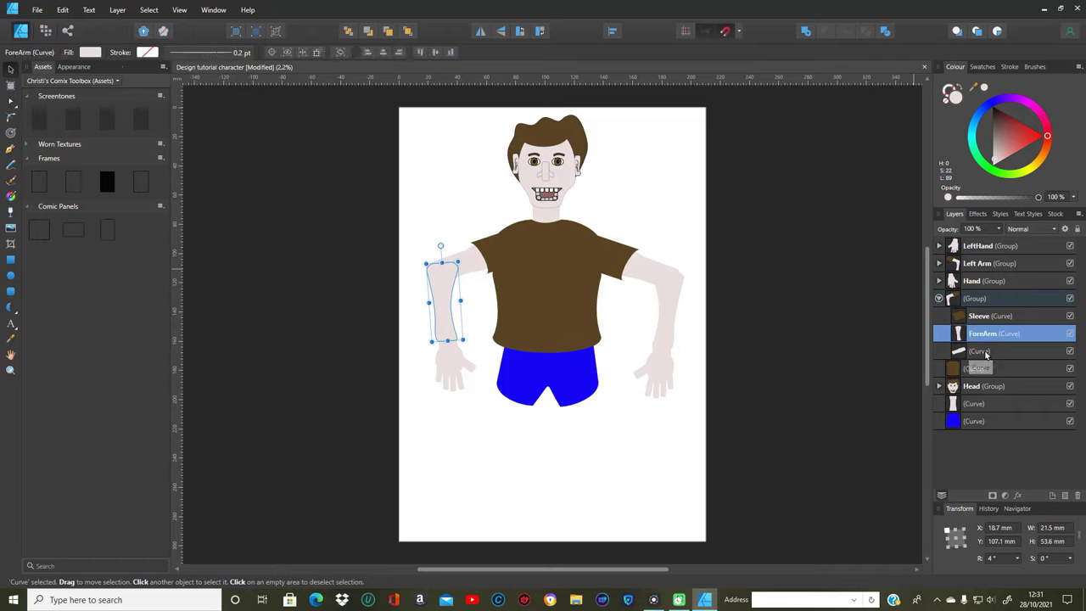
double_click(986, 352)
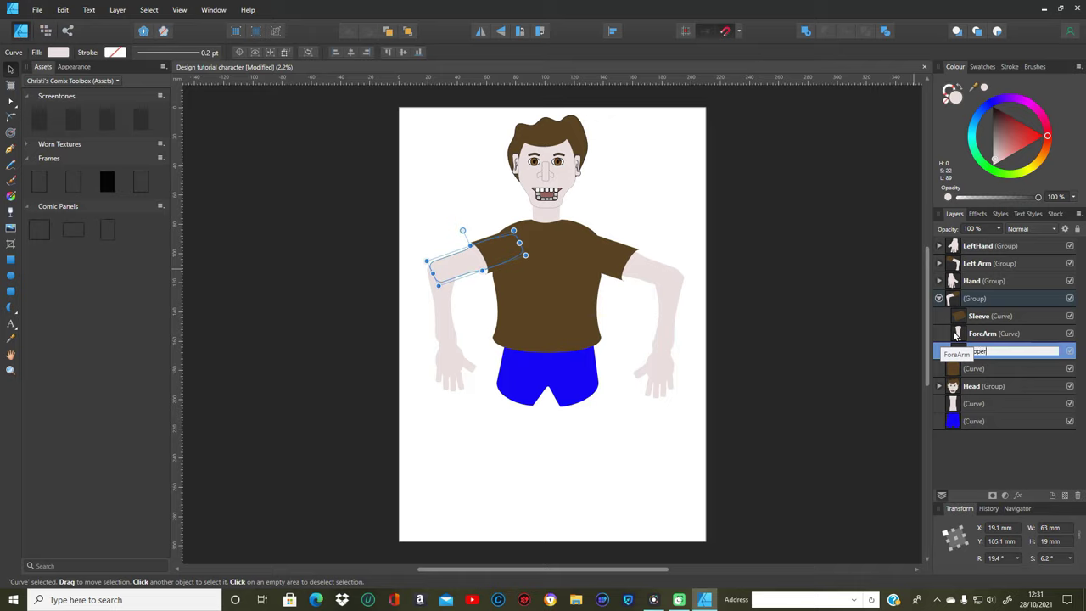
type("Upper Arm")
key("Return")
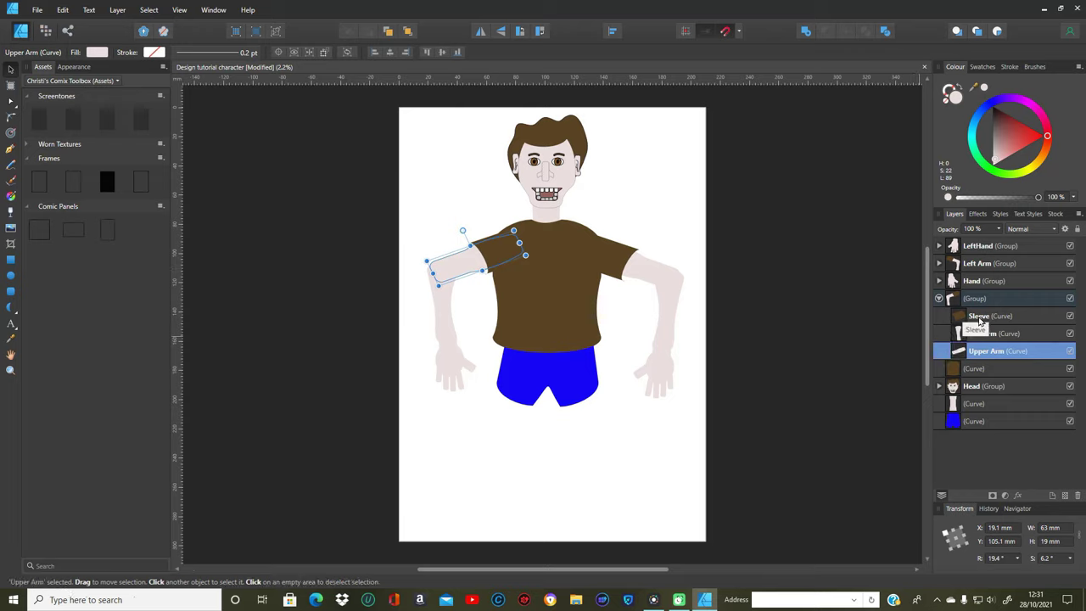
Rename the arm group to Right Arm and deselect it.
left_click(992, 299)
double_click(997, 297)
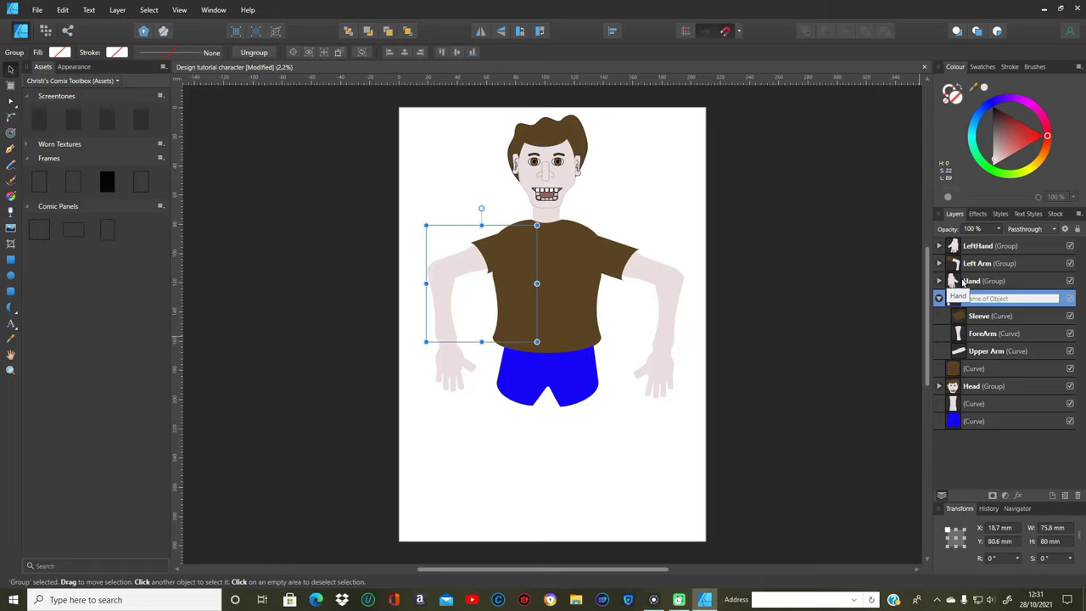
type("Right Arm")
key("Return")
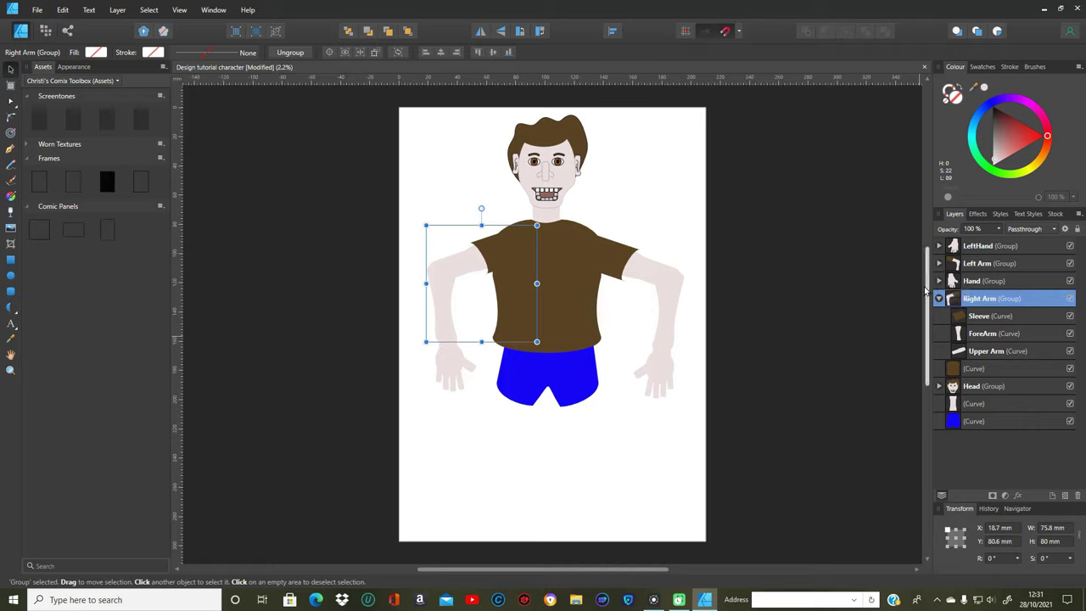
left_click(839, 244)
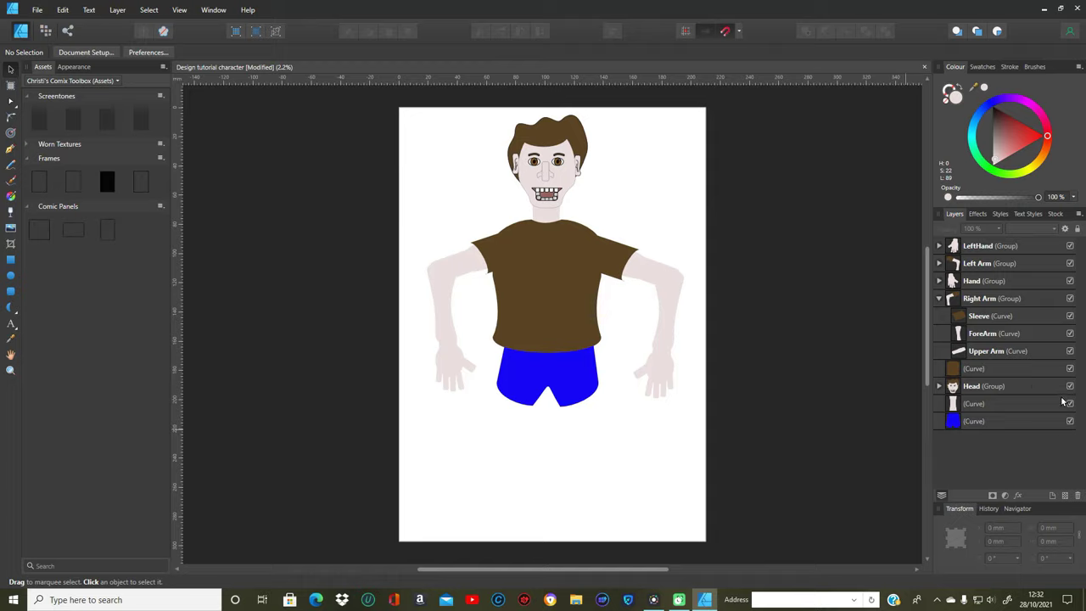
Select the whole character and squash its height from 199.6 mm to 174.1 mm.
left_click_drag(397, 111, 754, 467)
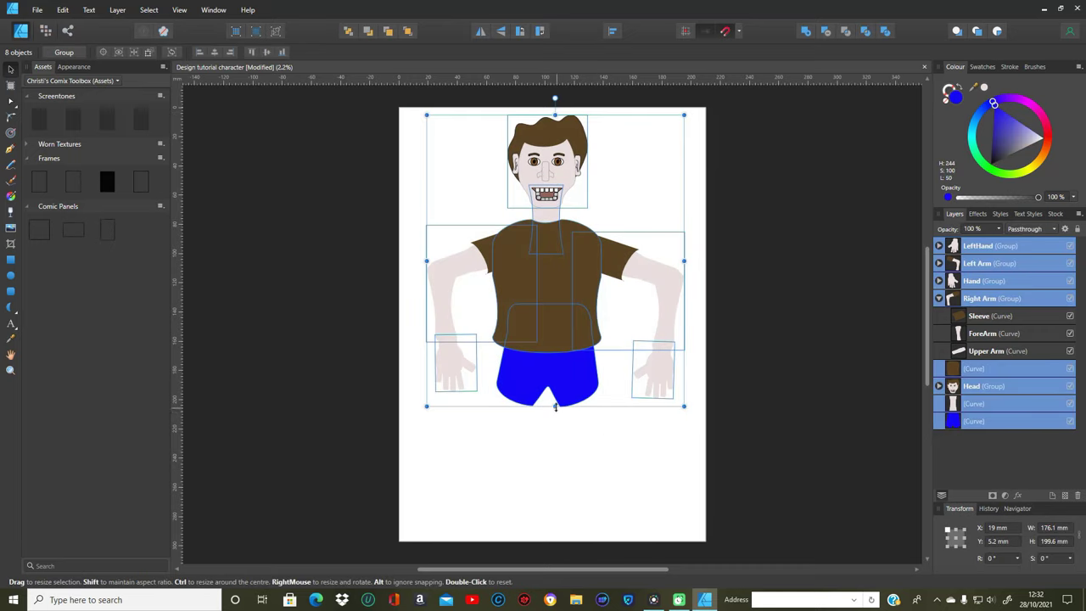
left_click_drag(555, 405, 557, 361)
left_click(788, 484)
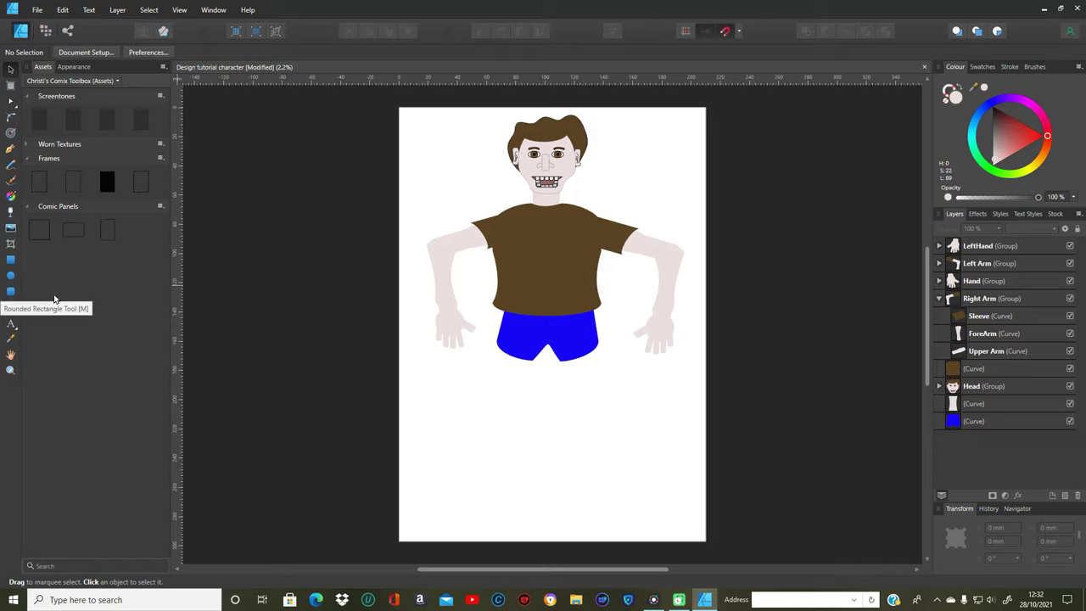
Draw a skin-toned 27.5 × 88.3 mm rounded rectangle leg below the left trouser leg.
left_click(10, 291)
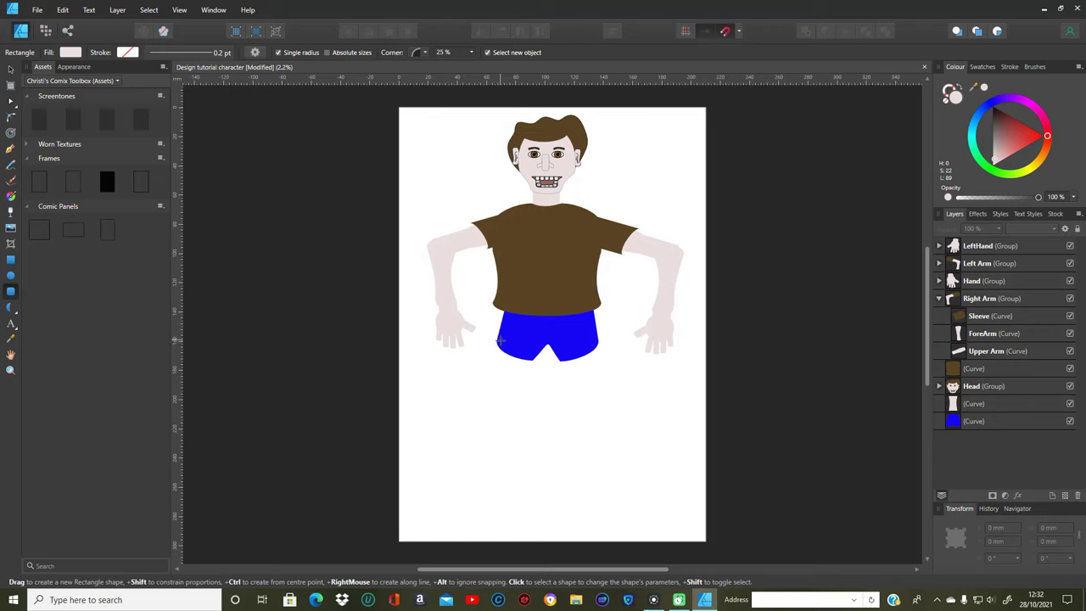
left_click_drag(501, 341, 460, 494)
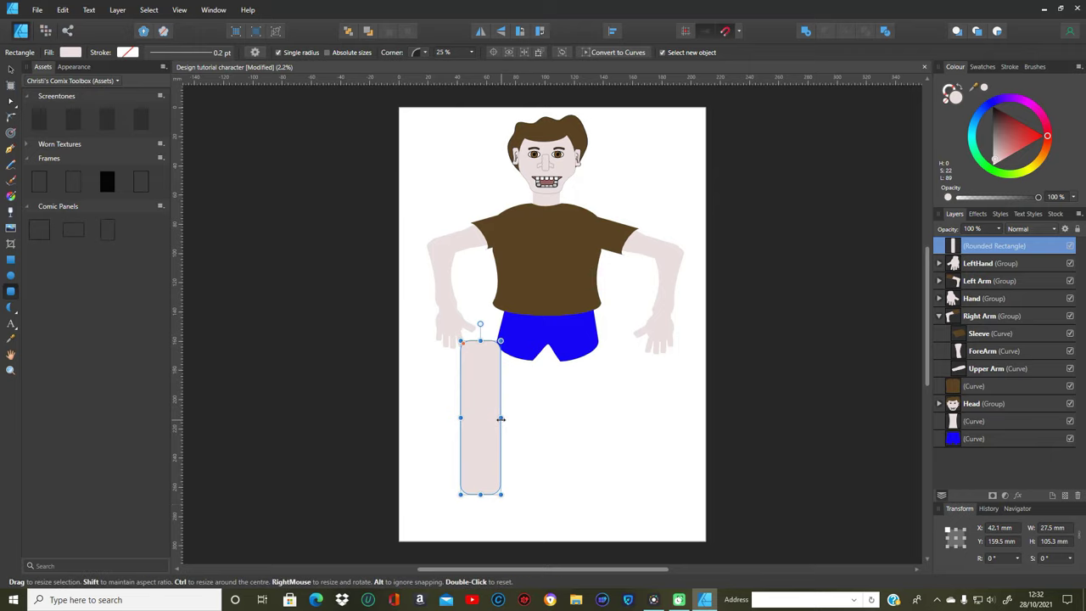
left_click_drag(480, 493, 481, 469)
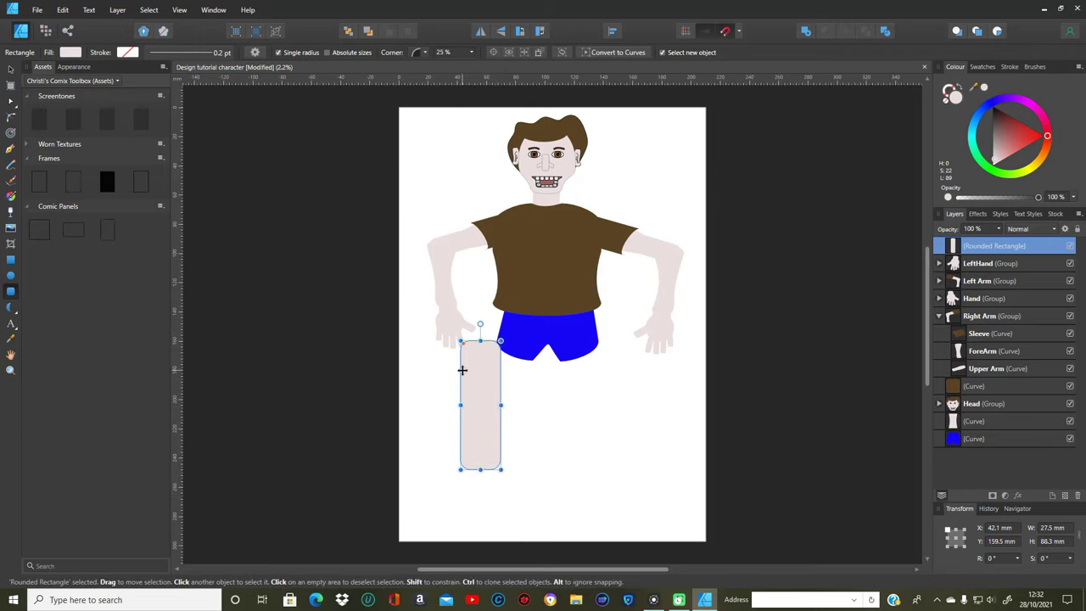
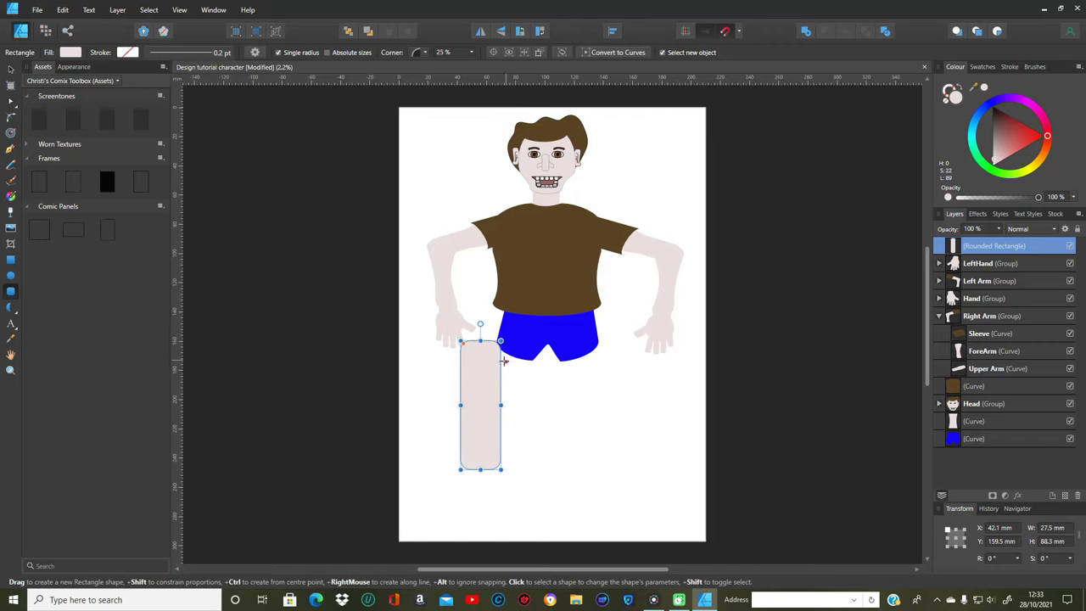
Rotate the skin-toned rounded rectangle about -22.9° and place it under the left side of the shorts.
left_click(10, 69)
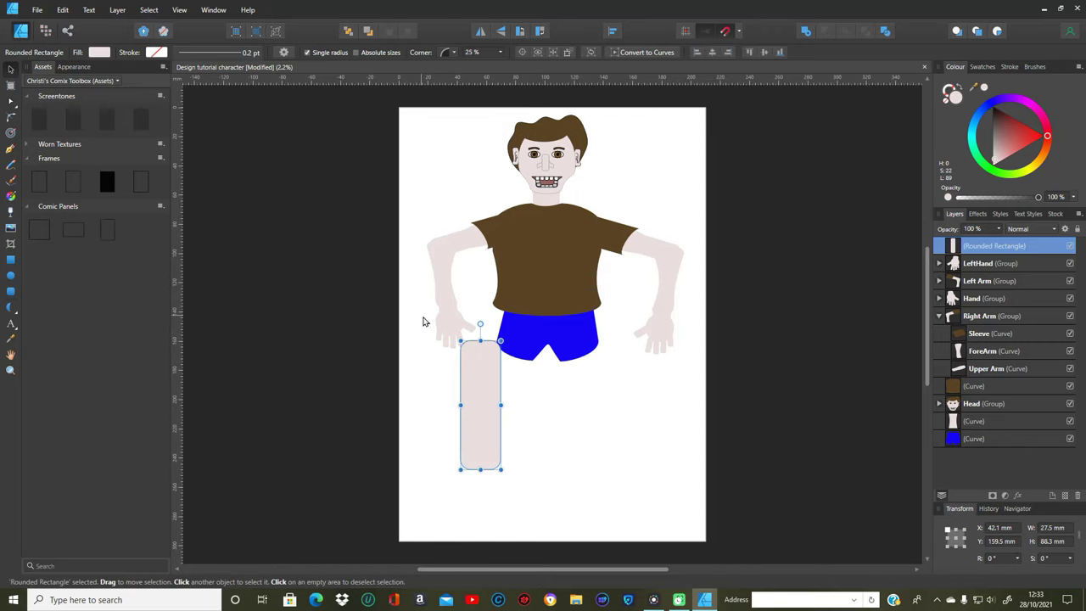
mouse_move(483, 370)
left_mouse_down()
mouse_move(522, 362)
mouse_move(478, 388)
left_mouse_up()
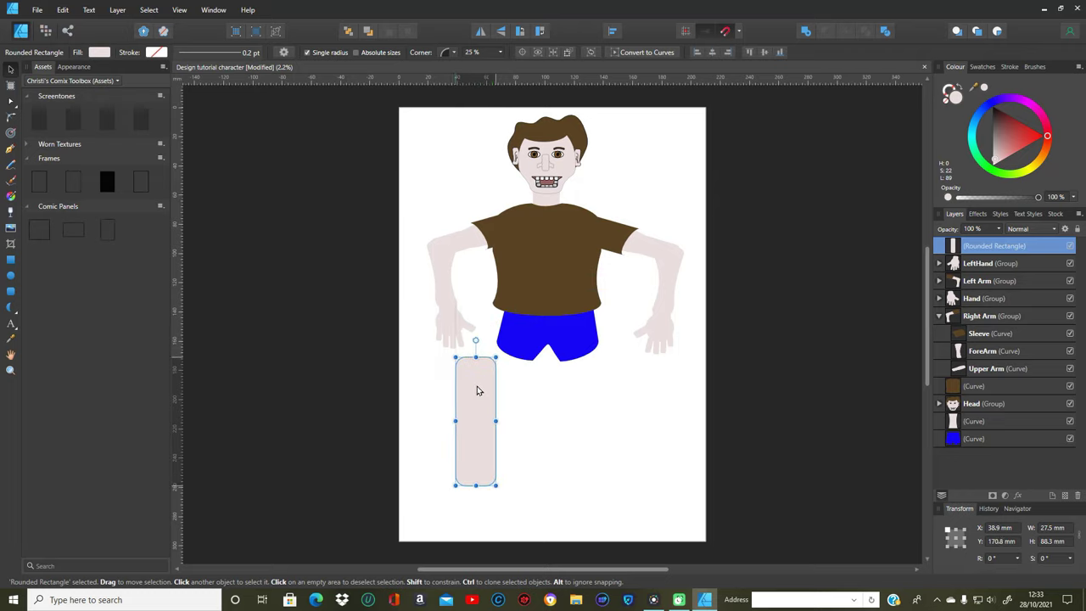
left_click_drag(476, 340, 506, 345)
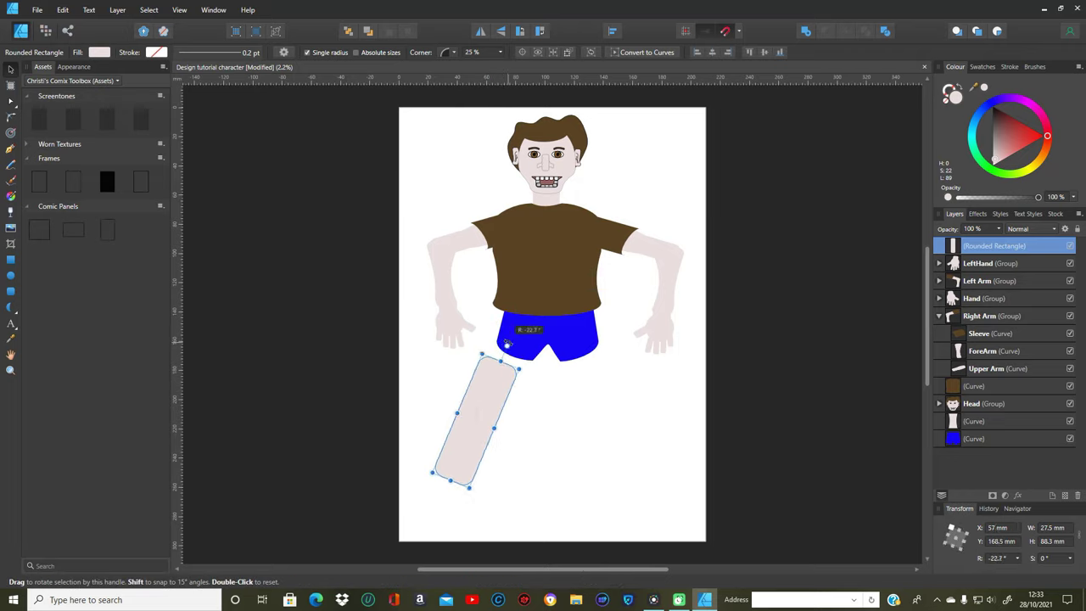
left_click_drag(479, 405, 503, 370)
right_click(503, 370)
left_click(515, 371)
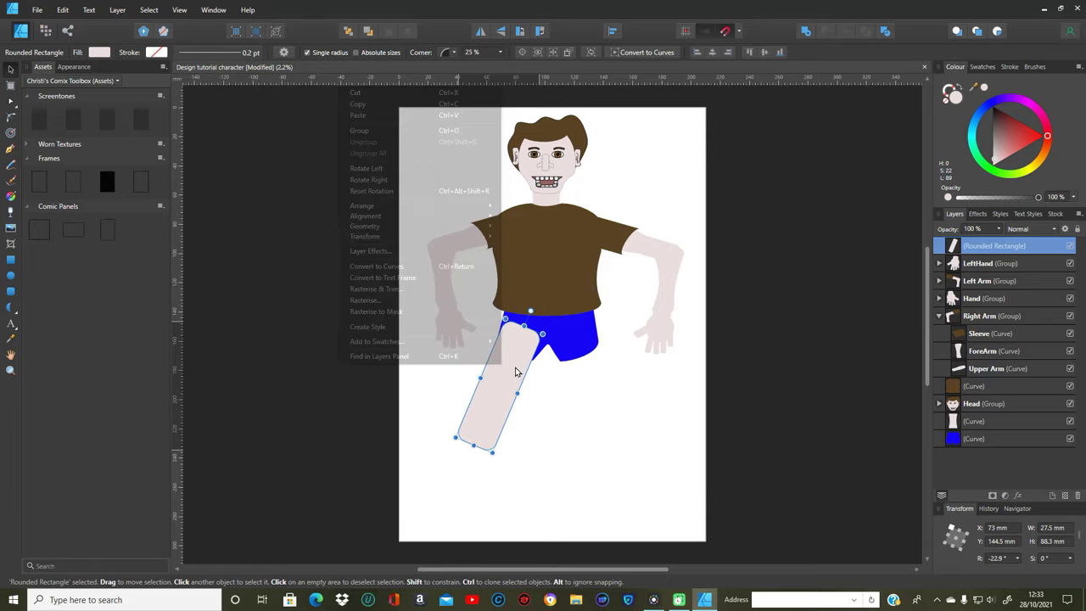
Convert the thigh to curves, bow its right side and move its bottom-left node to taper it.
left_click(640, 52)
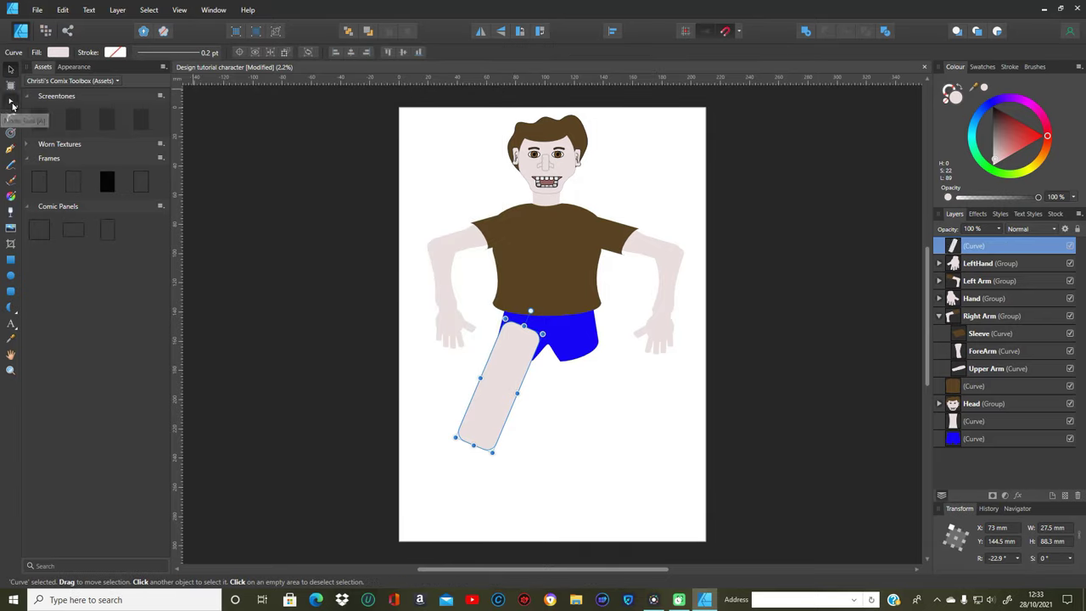
left_click(11, 100)
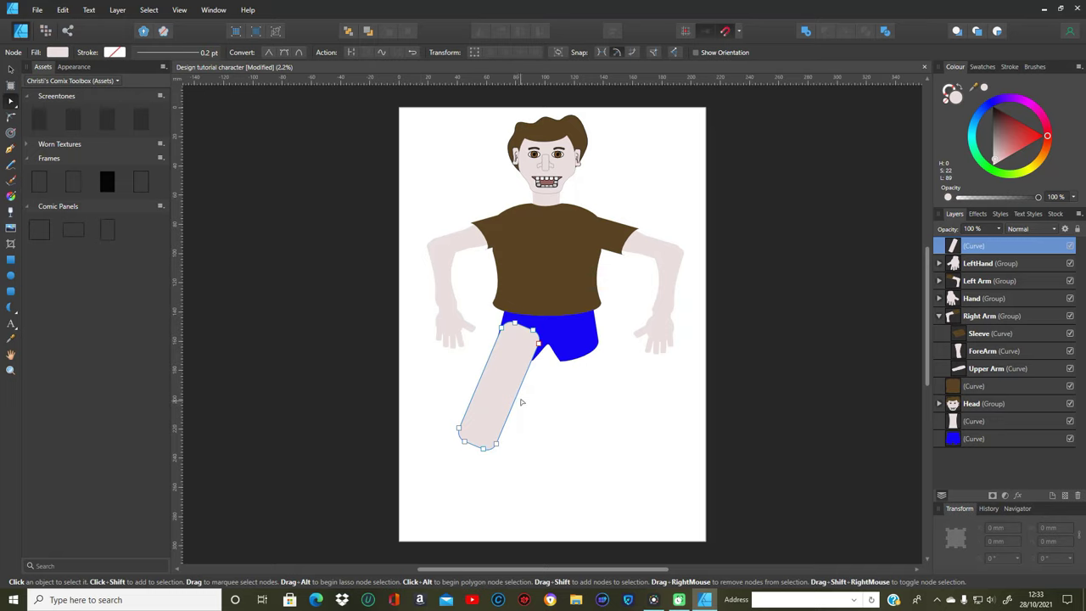
left_click_drag(520, 400, 517, 407)
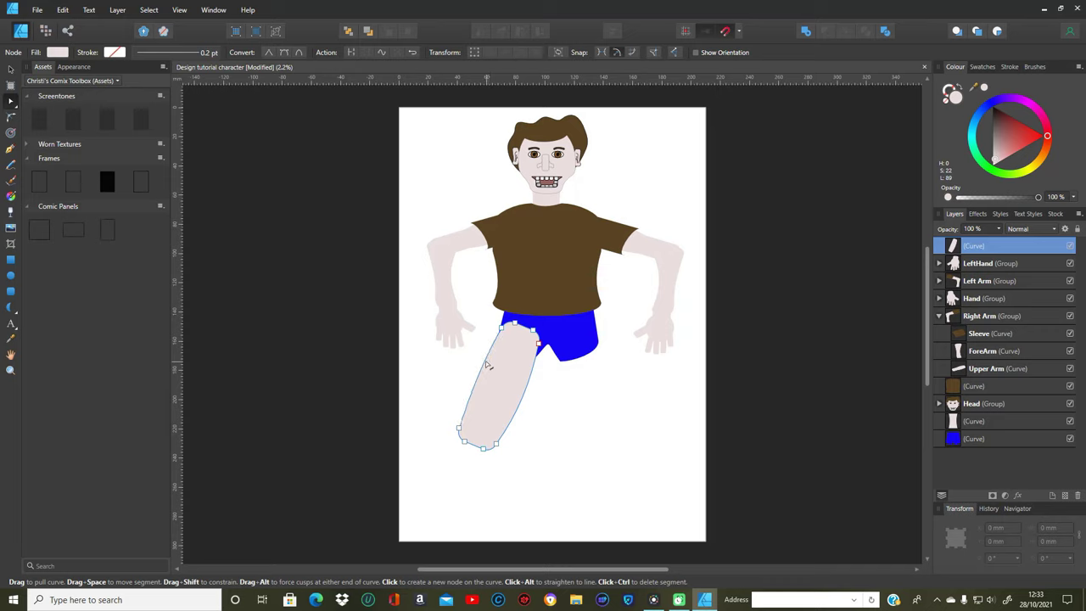
left_click(460, 428)
left_click_drag(467, 428, 492, 434)
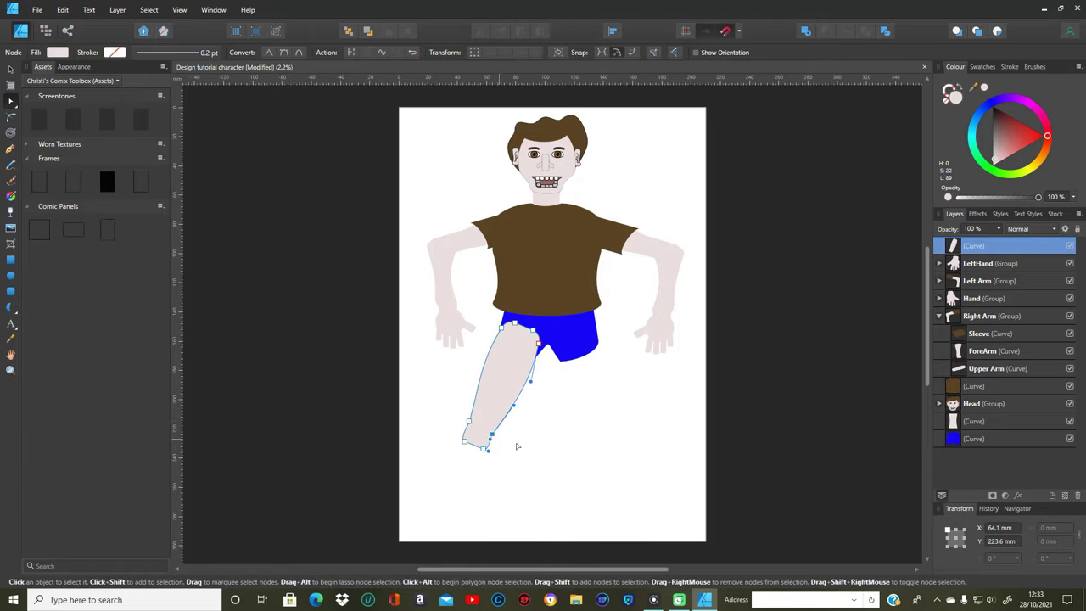
left_click(553, 454)
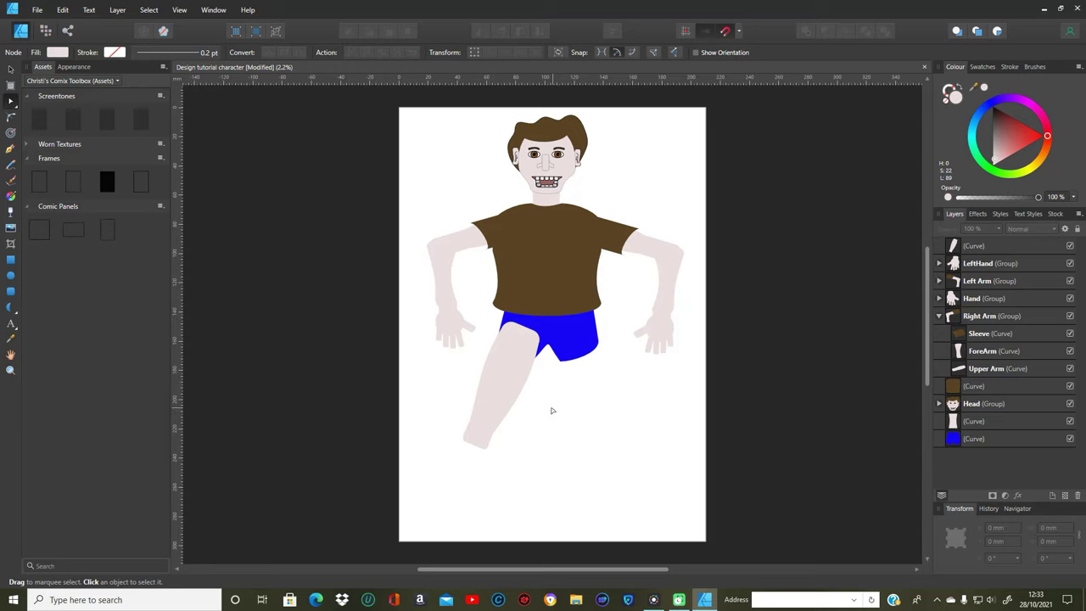
left_click(517, 394)
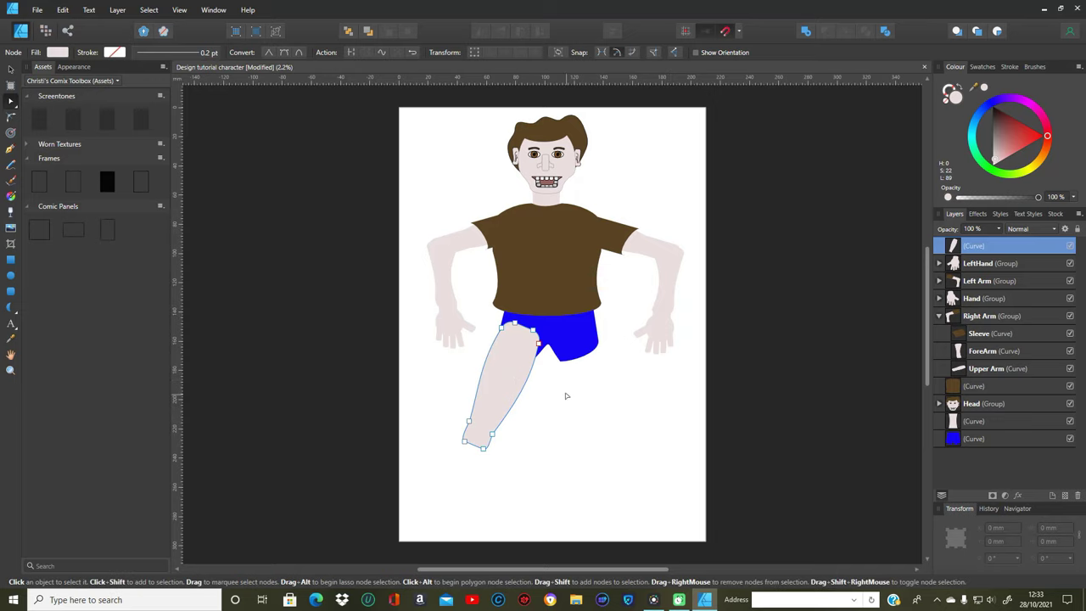
Draw a new 32.9 × 47.6 mm rounded rectangle to the left of the thigh.
key("Escape")
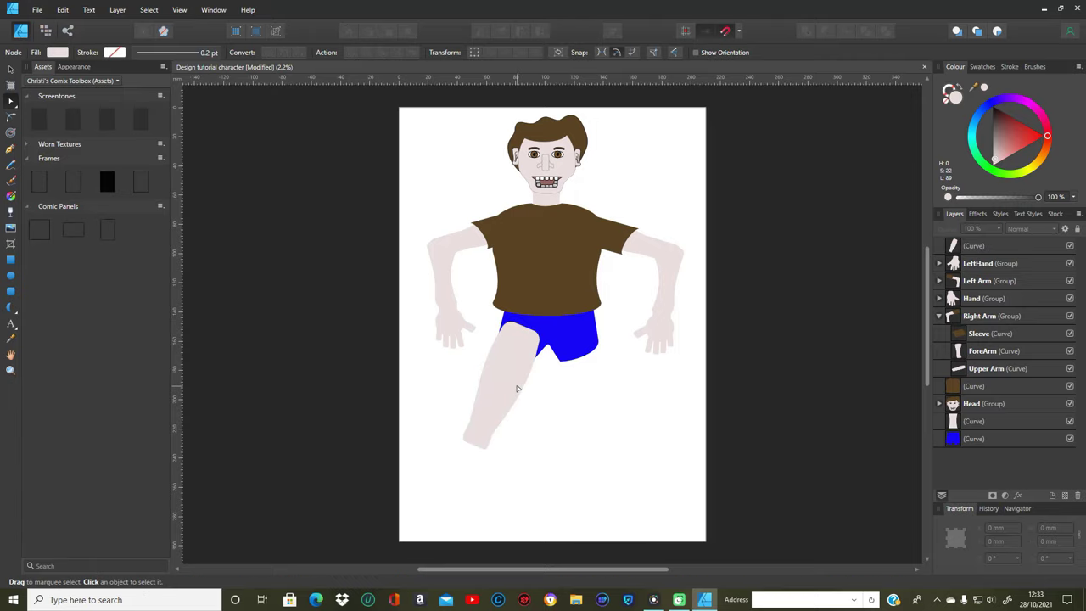
left_click(517, 388)
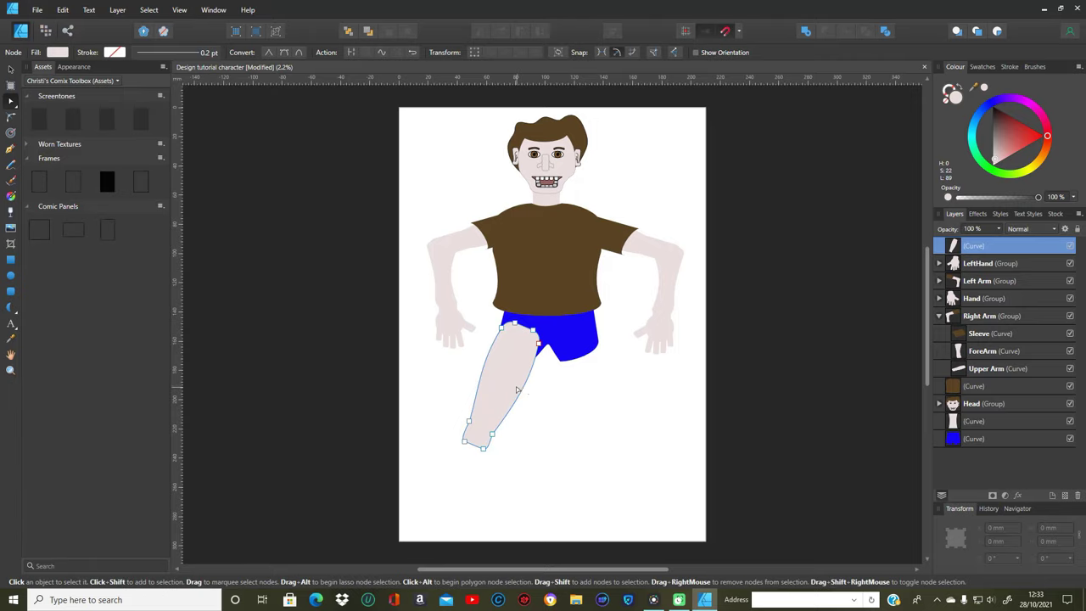
left_click(10, 291)
left_click_drag(408, 376, 461, 443)
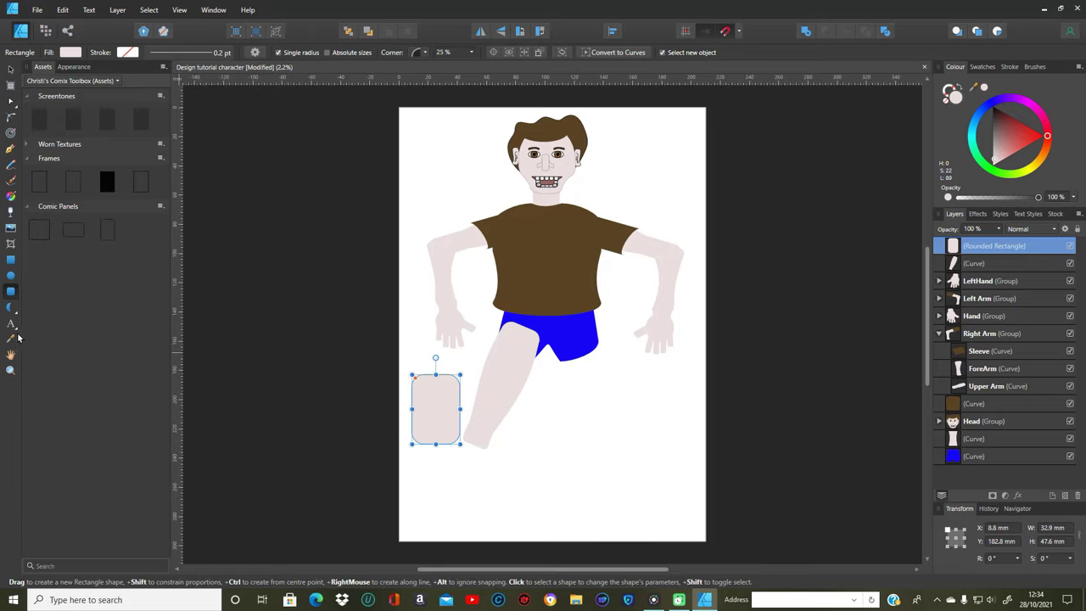
Fill the new rectangle with the shorts' blue, tilt it -23.3° over the thigh, and convert to curves.
left_click(11, 338)
left_click(575, 342)
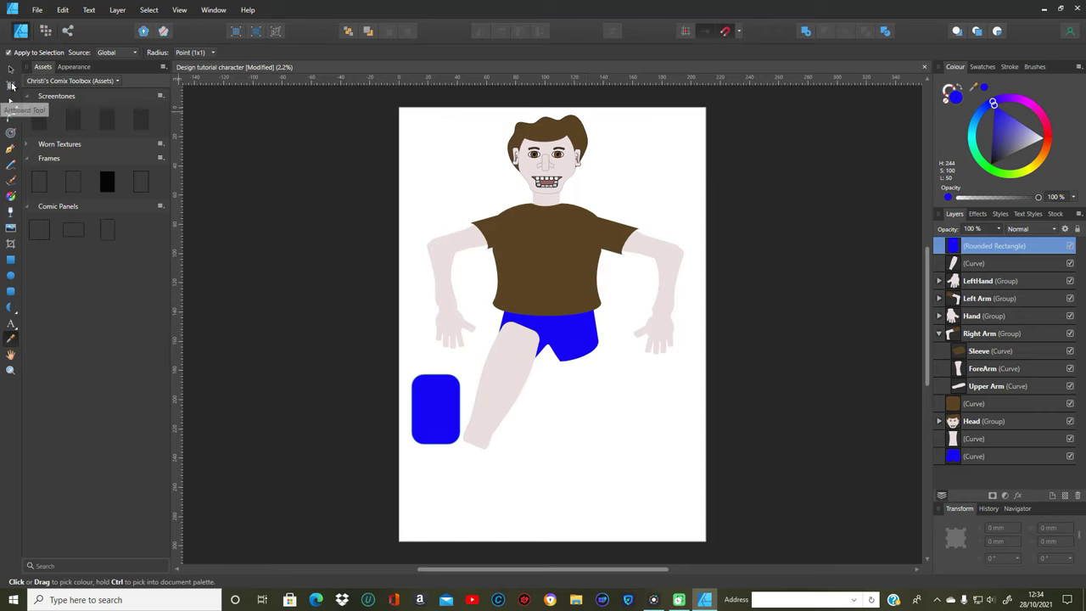
left_click(11, 68)
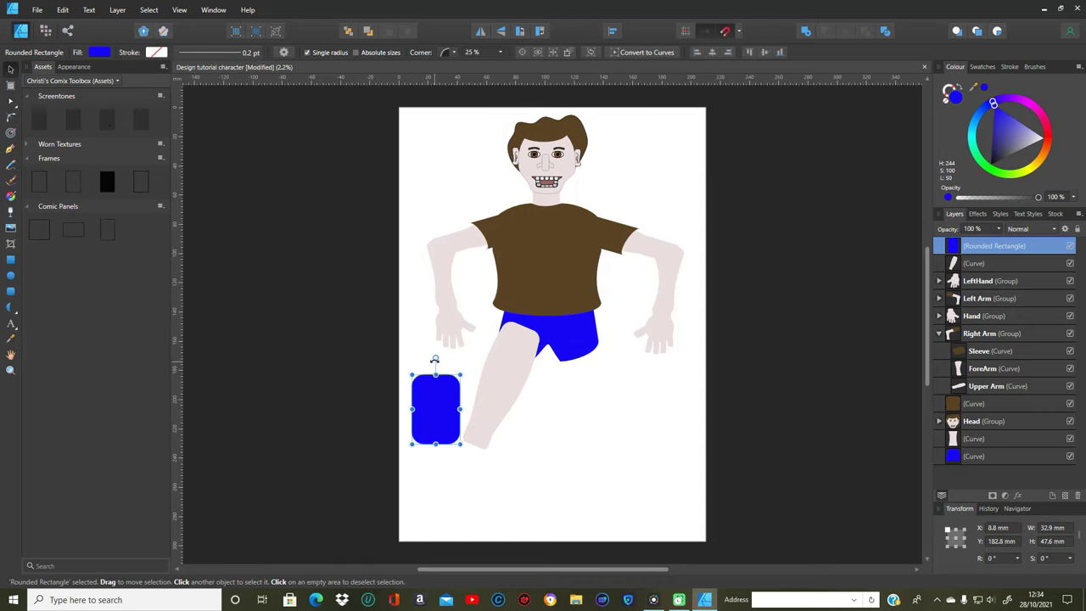
left_click_drag(433, 358, 468, 352)
left_click_drag(460, 393, 532, 308)
left_click_drag(528, 370, 533, 364)
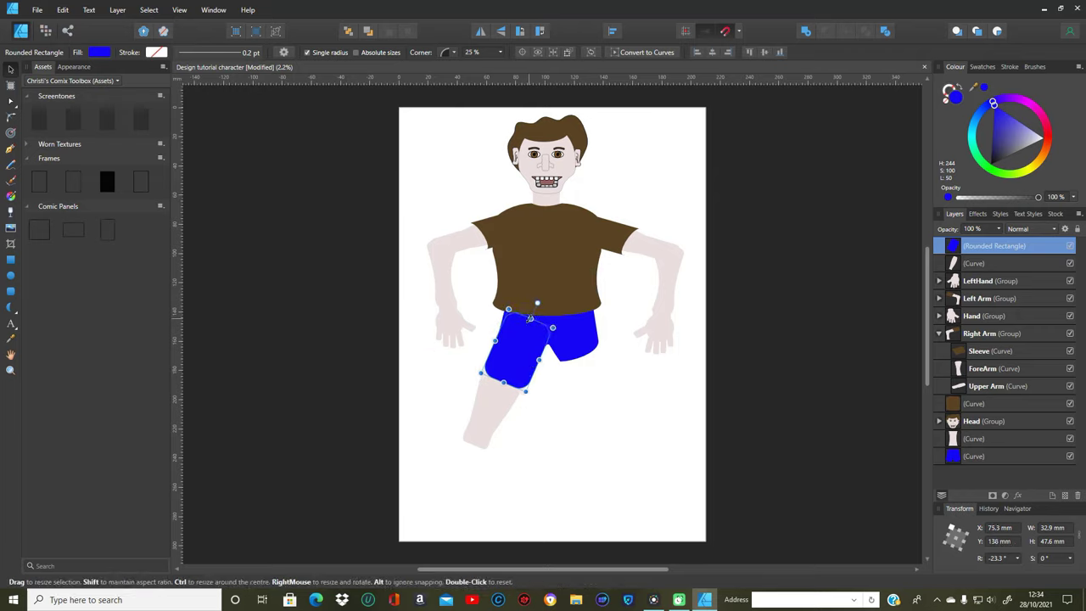
left_click_drag(530, 318, 542, 361)
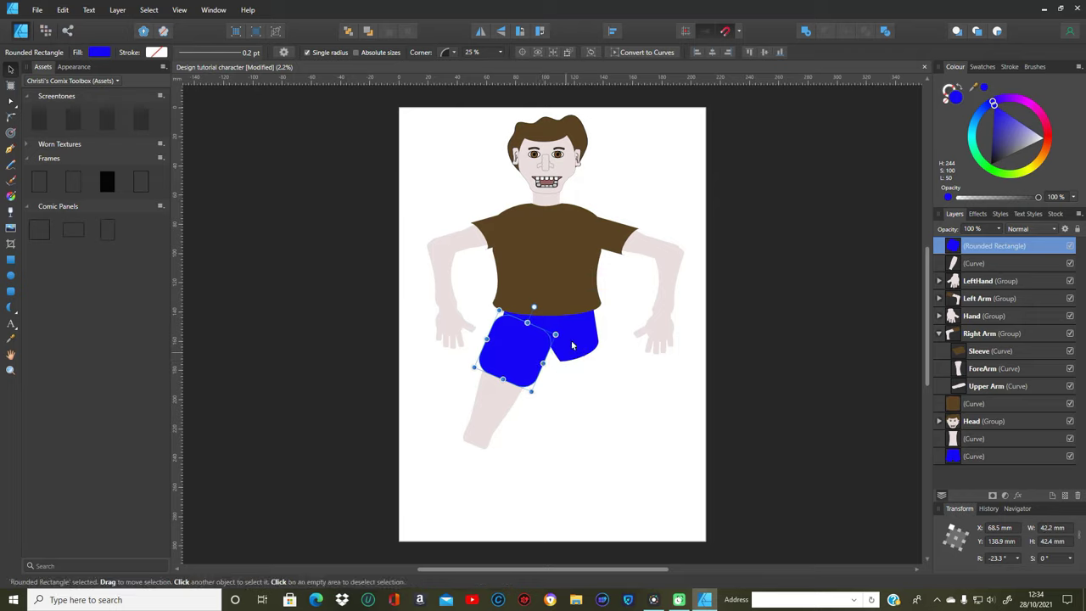
left_click(660, 53)
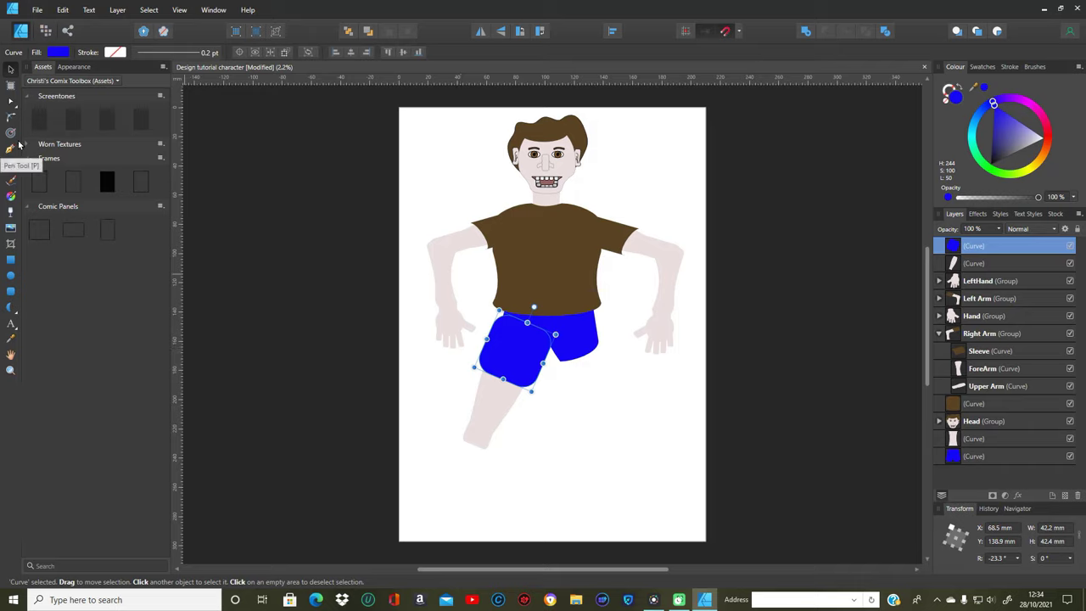
Pull the blue shorts leg's bottom node down and its lower-left node slightly left.
left_click(11, 105)
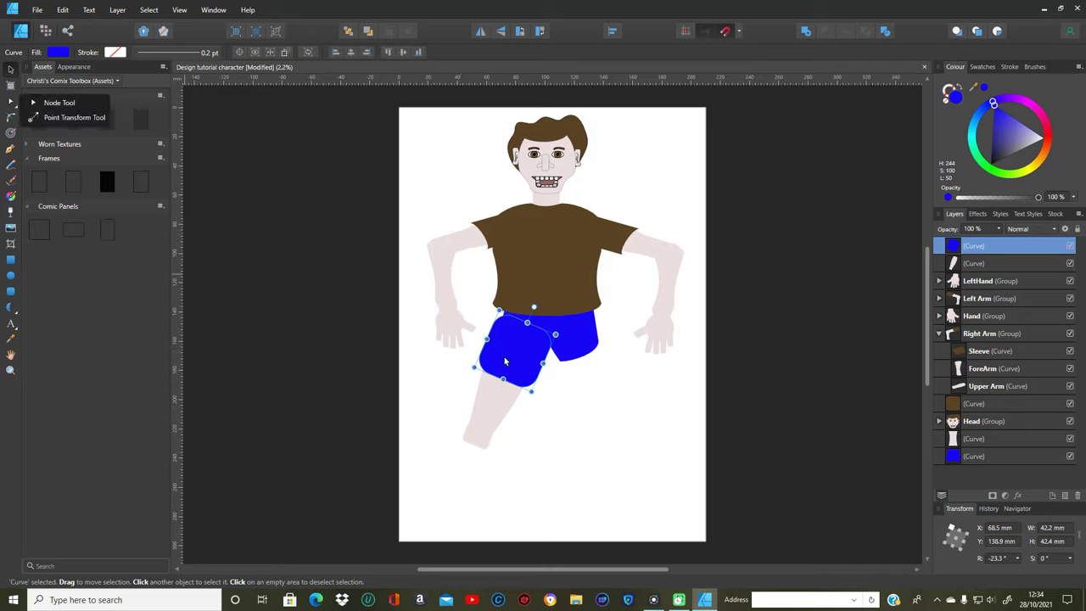
left_click(67, 103)
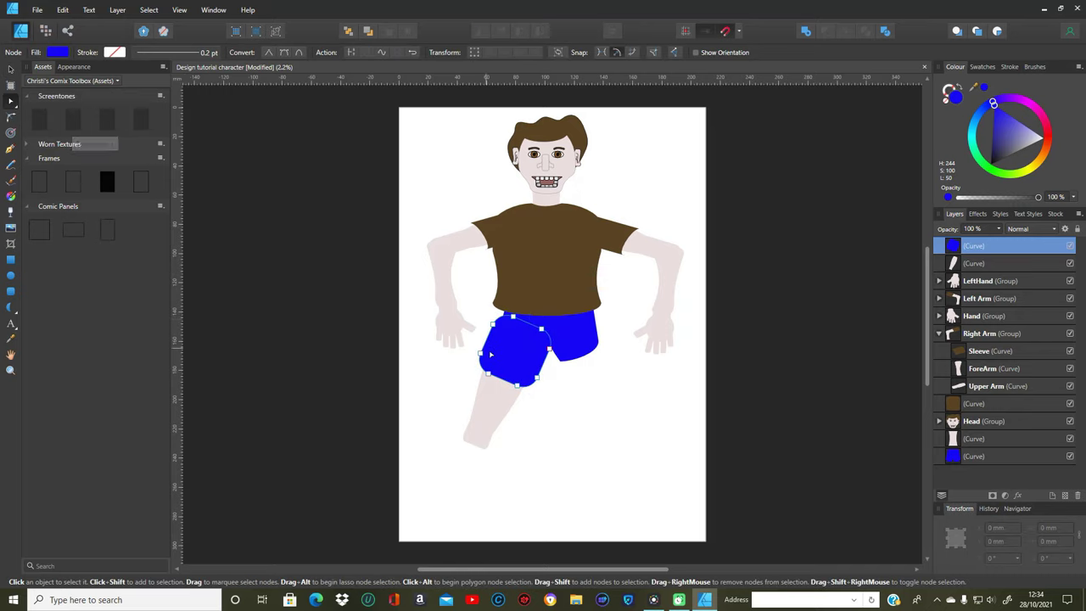
left_click_drag(517, 385, 522, 391)
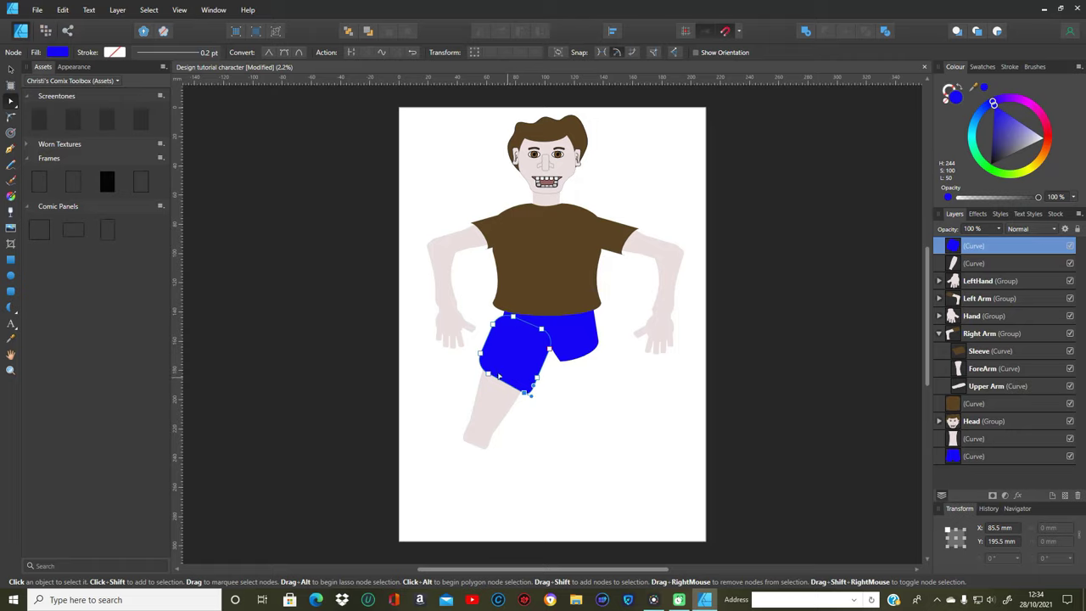
left_click_drag(488, 377, 484, 375)
left_click(575, 421)
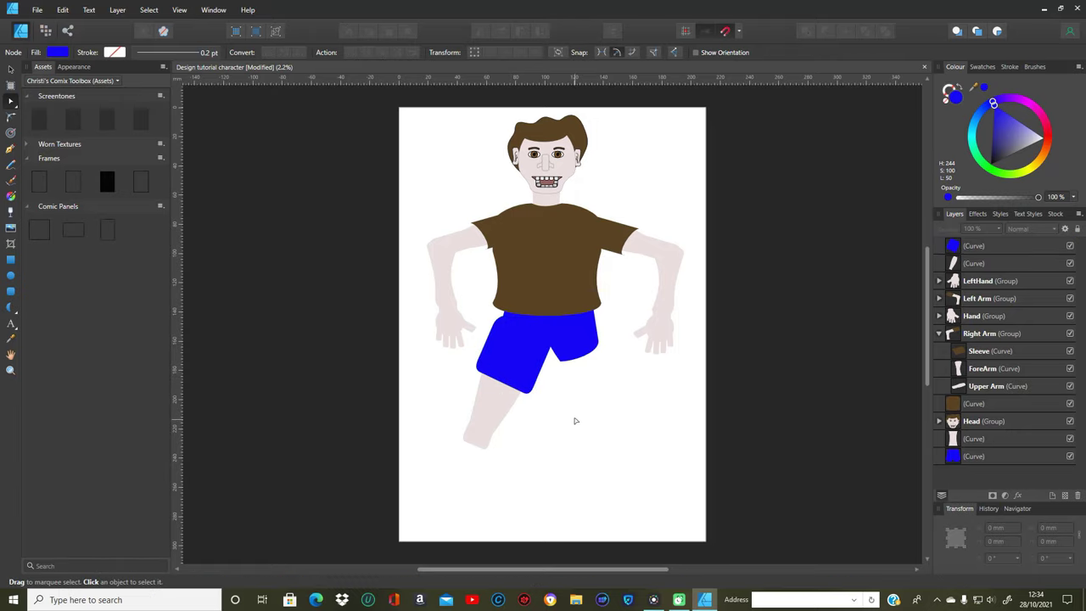
Check the shorts leg's left-edge node so it merges with the shorts, then clear the selection.
left_click(526, 373)
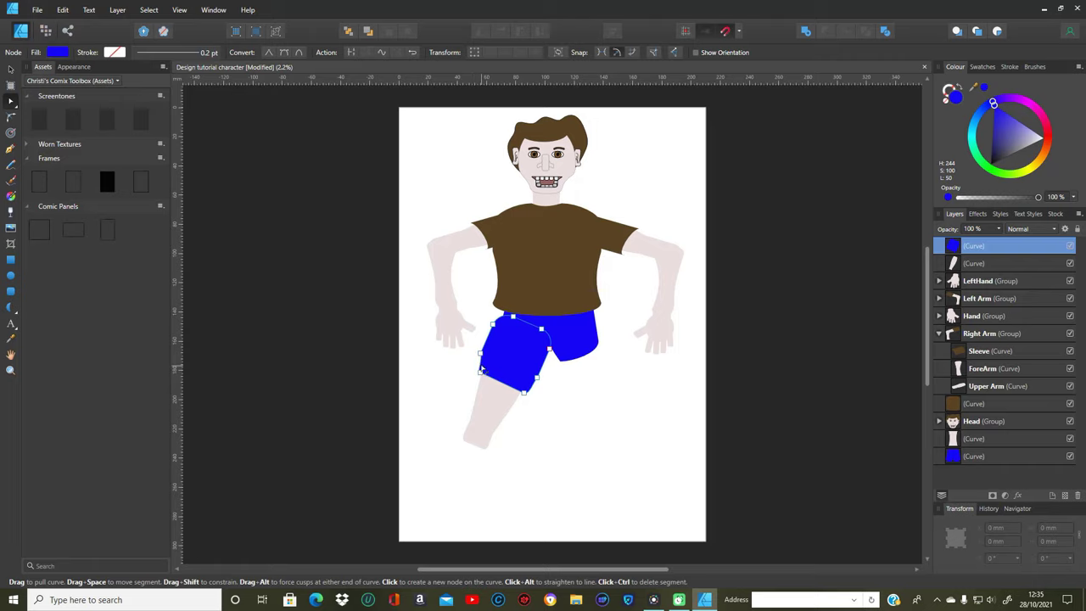
left_click(564, 430)
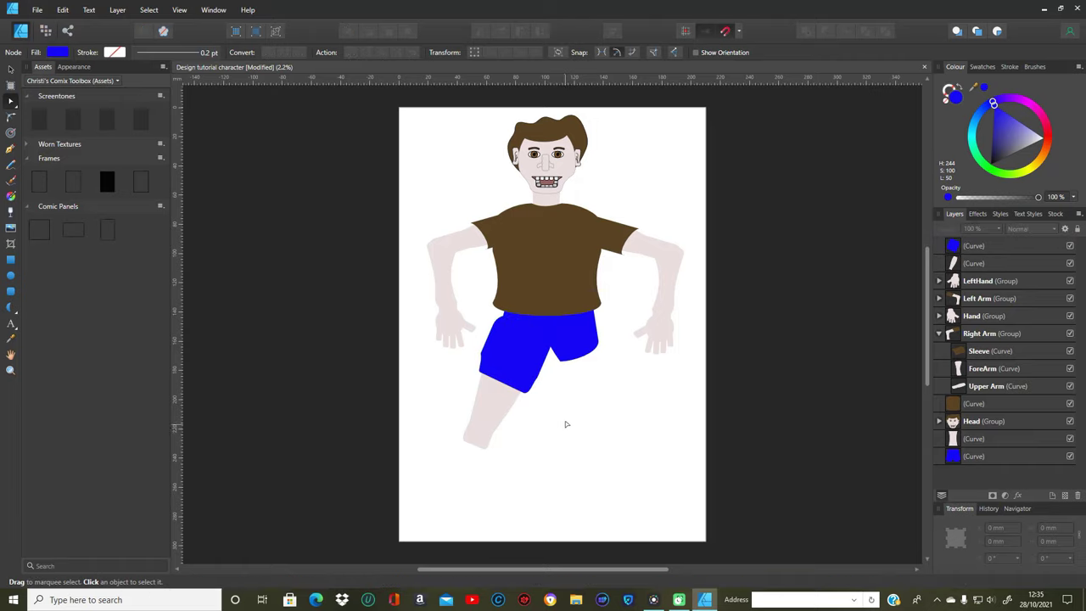
left_click(491, 350)
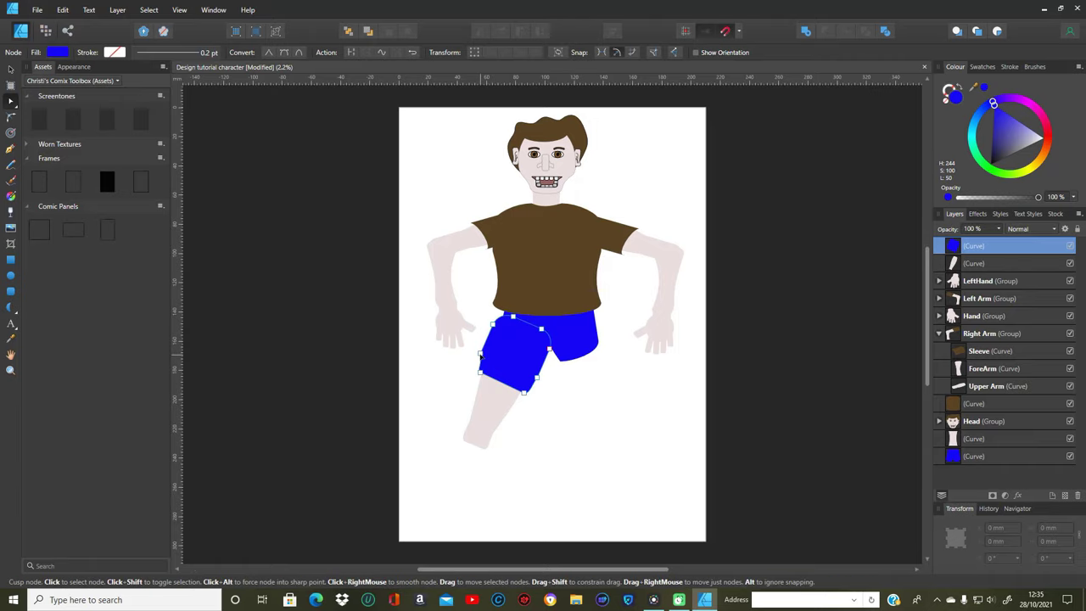
left_click(481, 354)
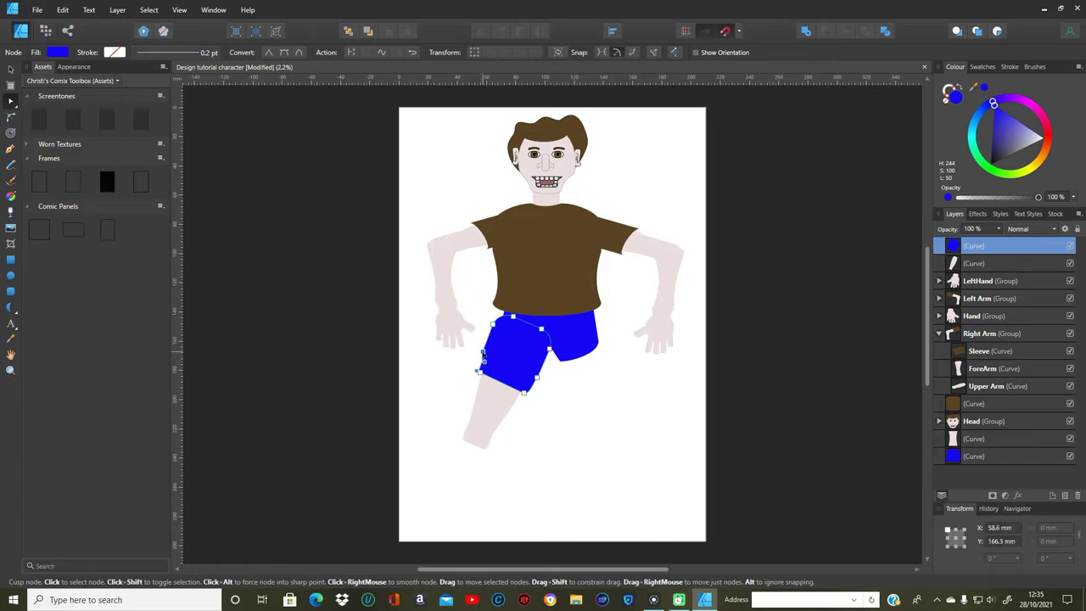
left_click(656, 466)
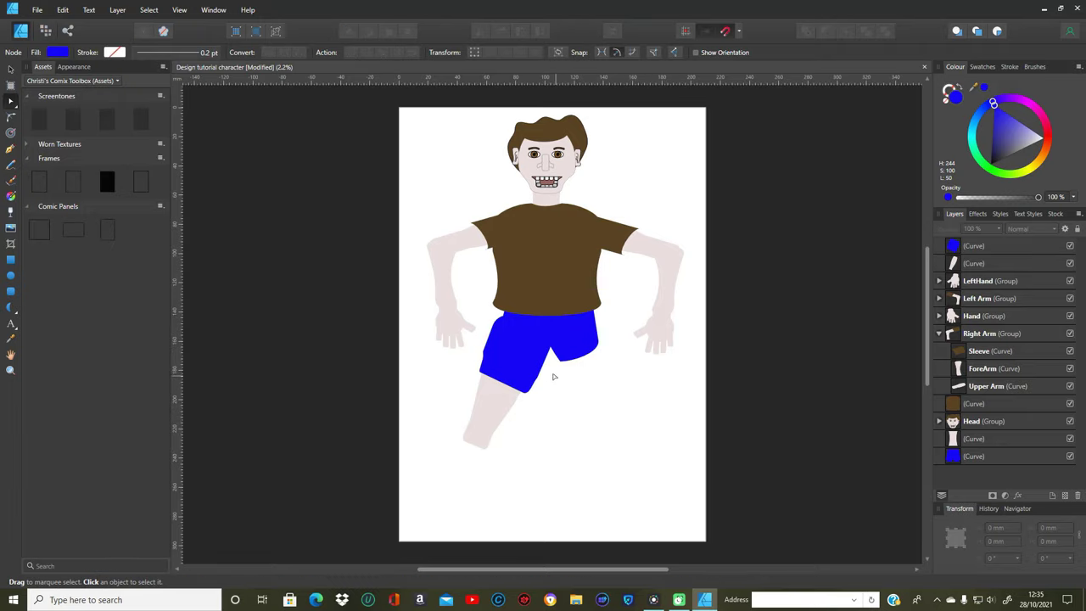
left_click(522, 363)
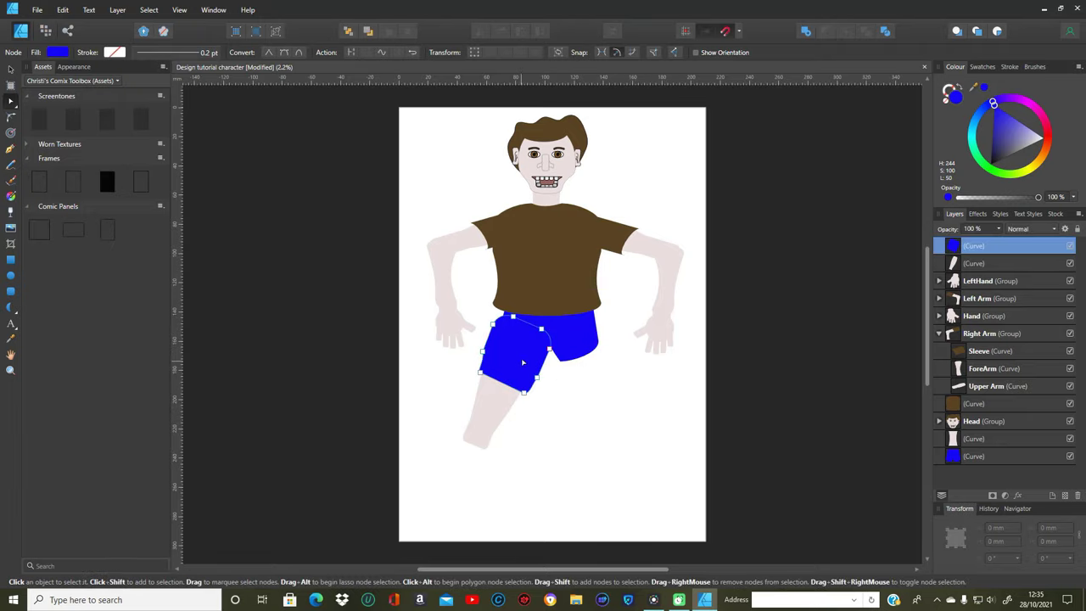
left_click(461, 378)
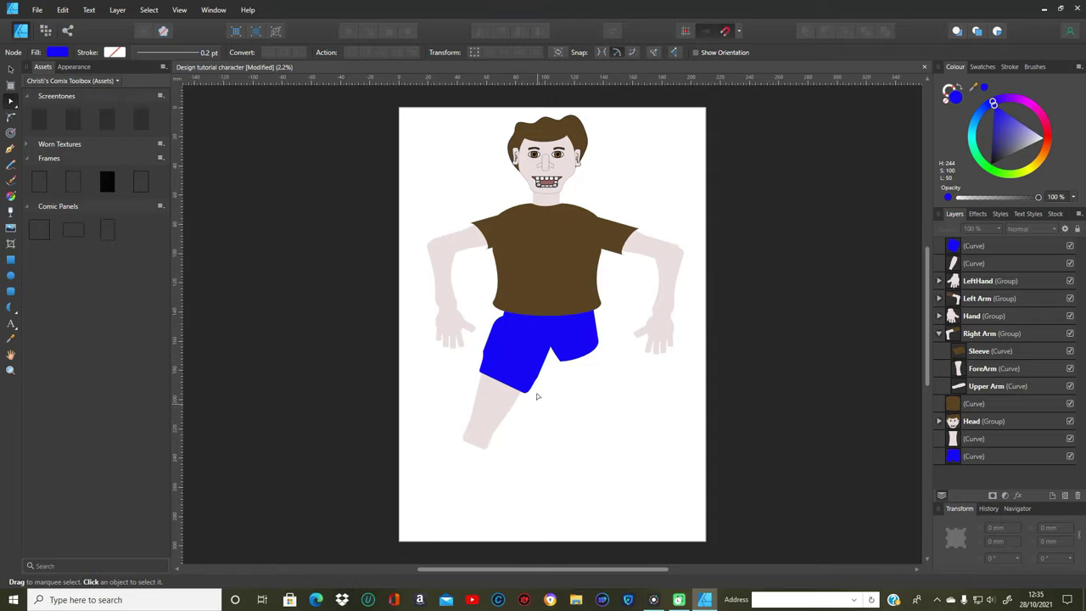
left_click(13, 289)
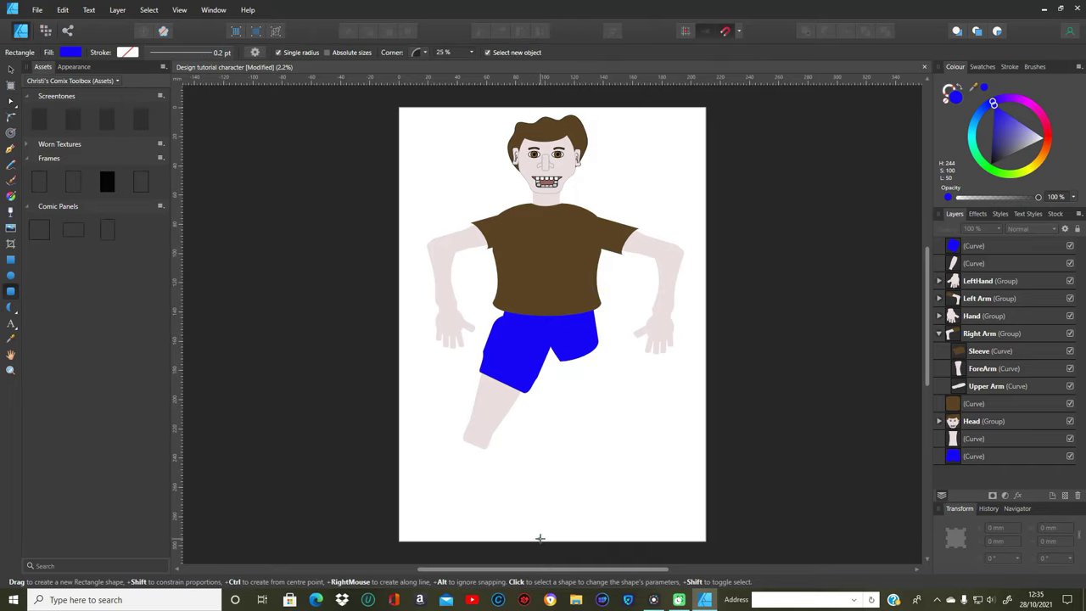
Draw a 25.2 × 71.6 mm rounded rectangle below the thigh and give it the leg's skin colour.
left_click_drag(459, 438, 496, 543)
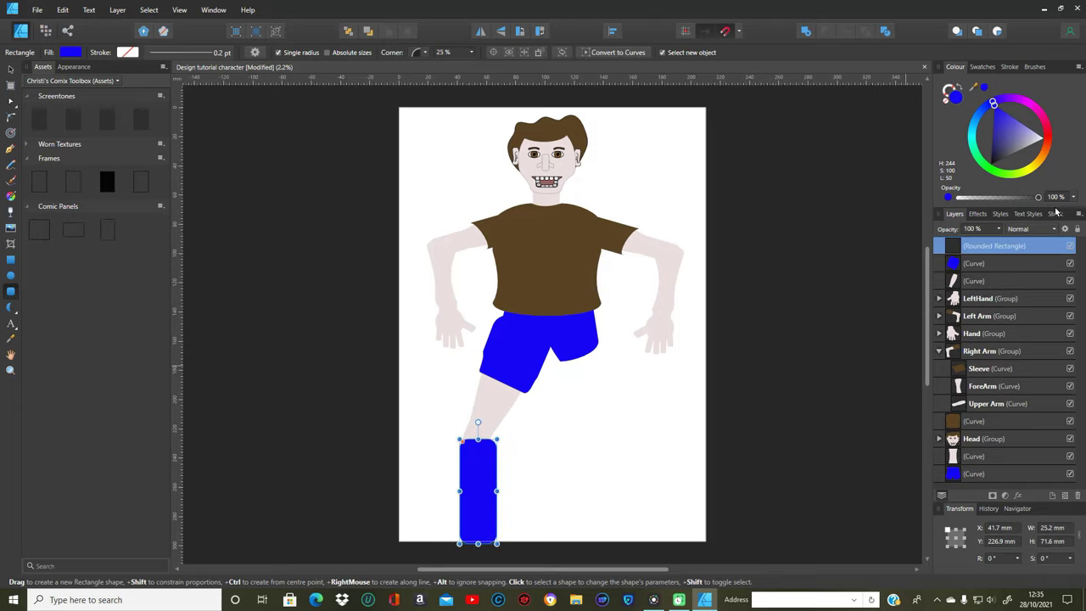
left_click(12, 337)
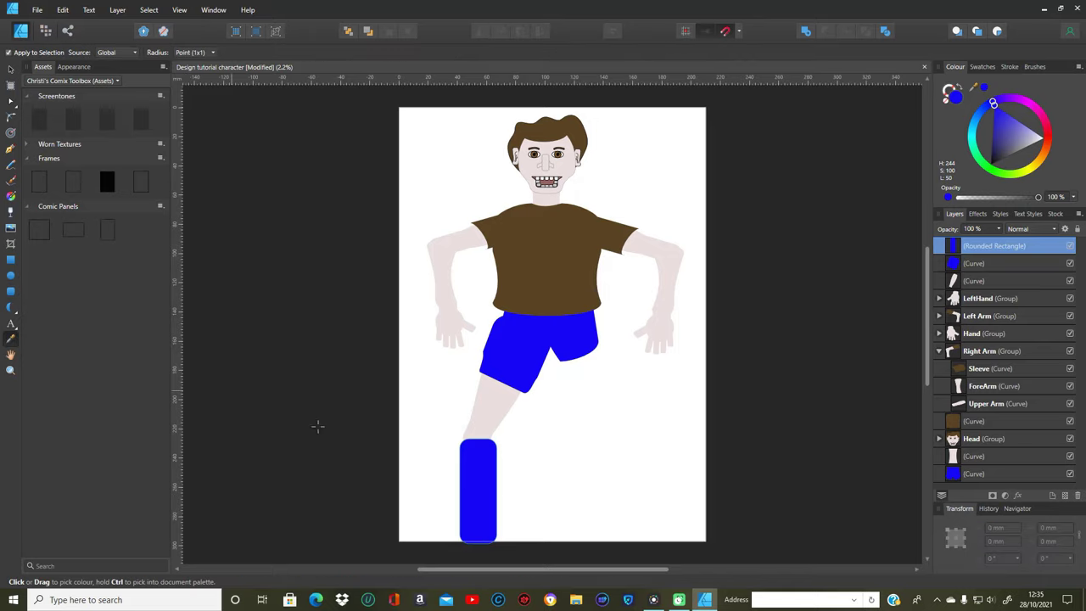
left_click(492, 416)
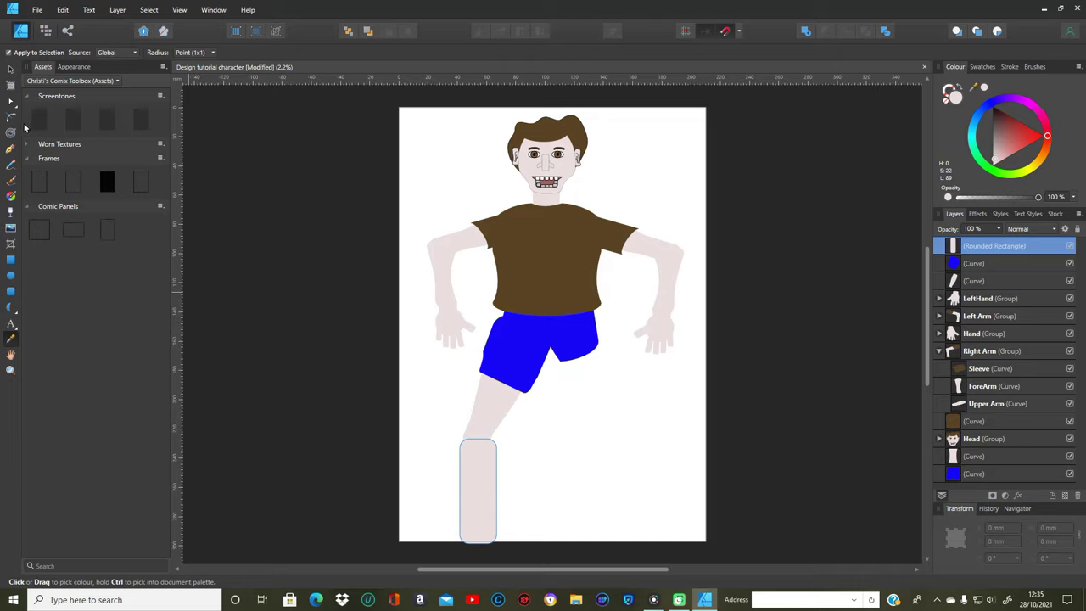
left_click(11, 100)
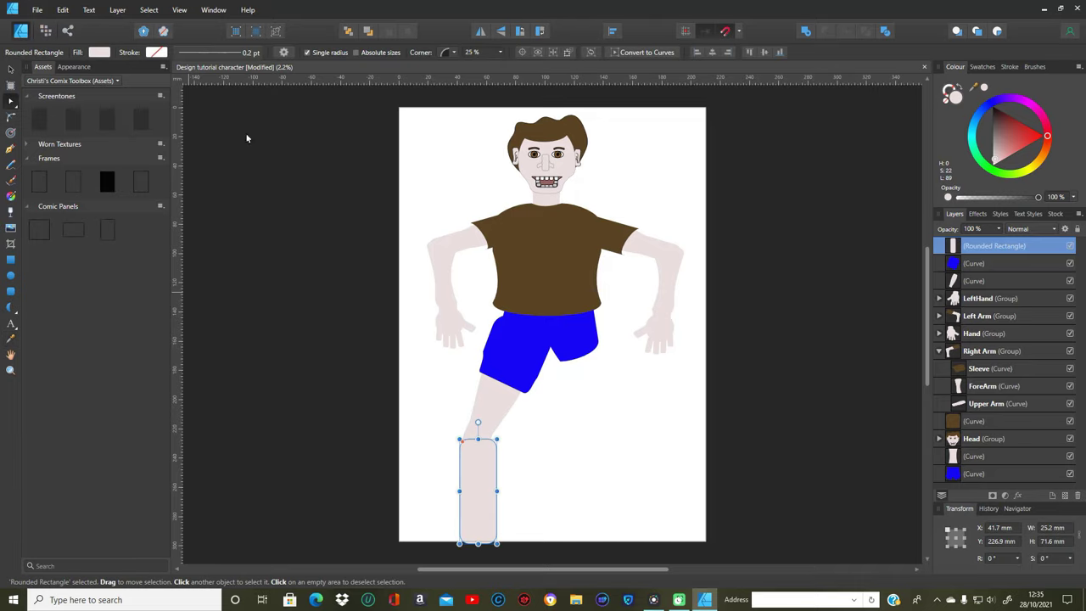
Convert the lower leg to curves and drag its nodes inward to taper it to 22.4 × 71.6 mm.
left_click(646, 52)
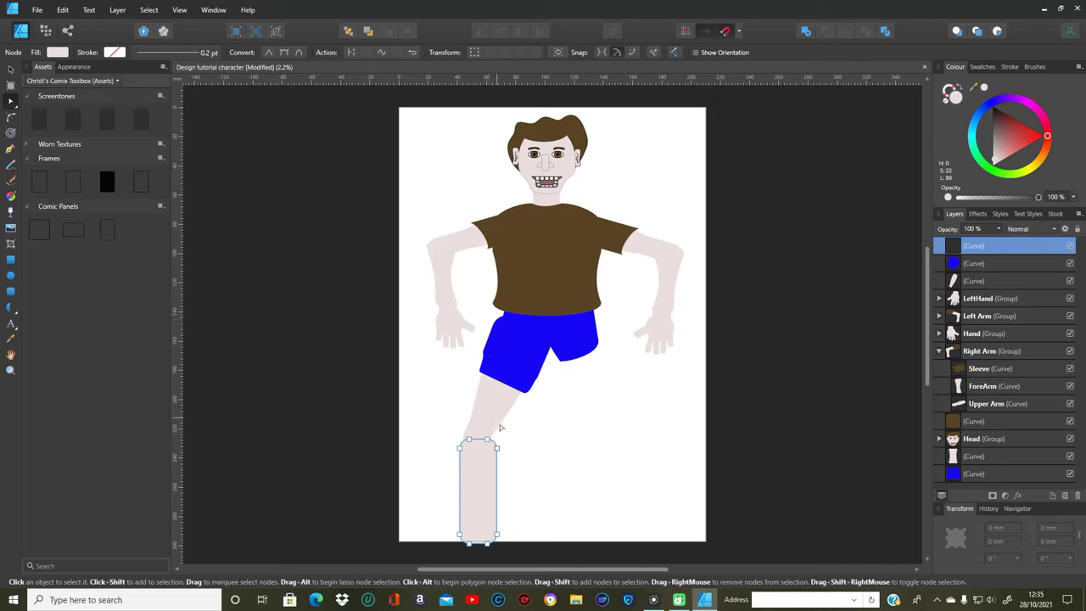
left_click_drag(496, 448, 487, 450)
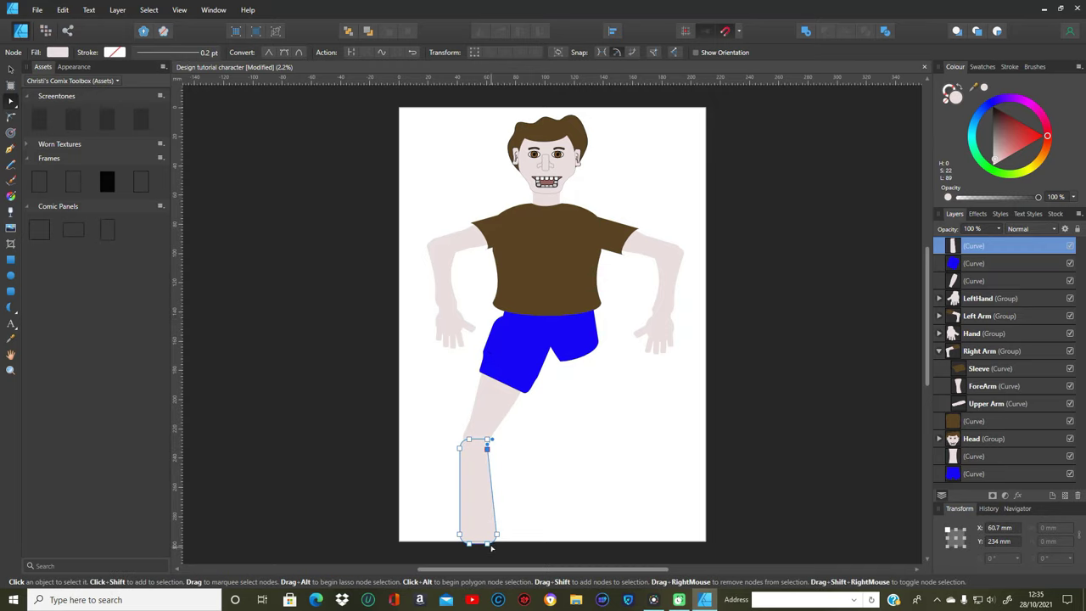
left_click_drag(500, 530, 492, 506)
left_click(544, 513)
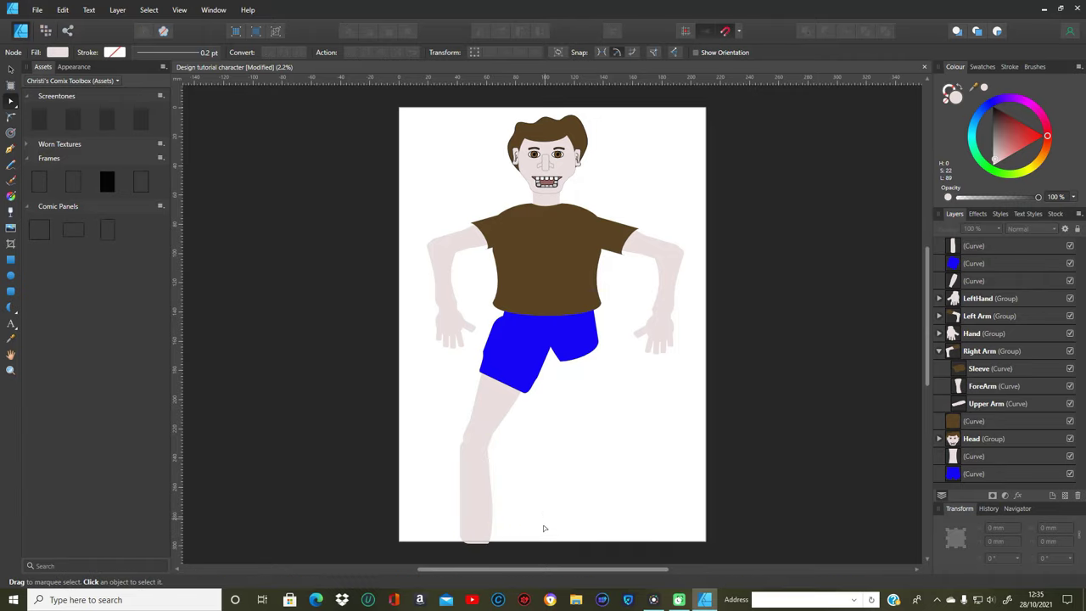
left_click(475, 522)
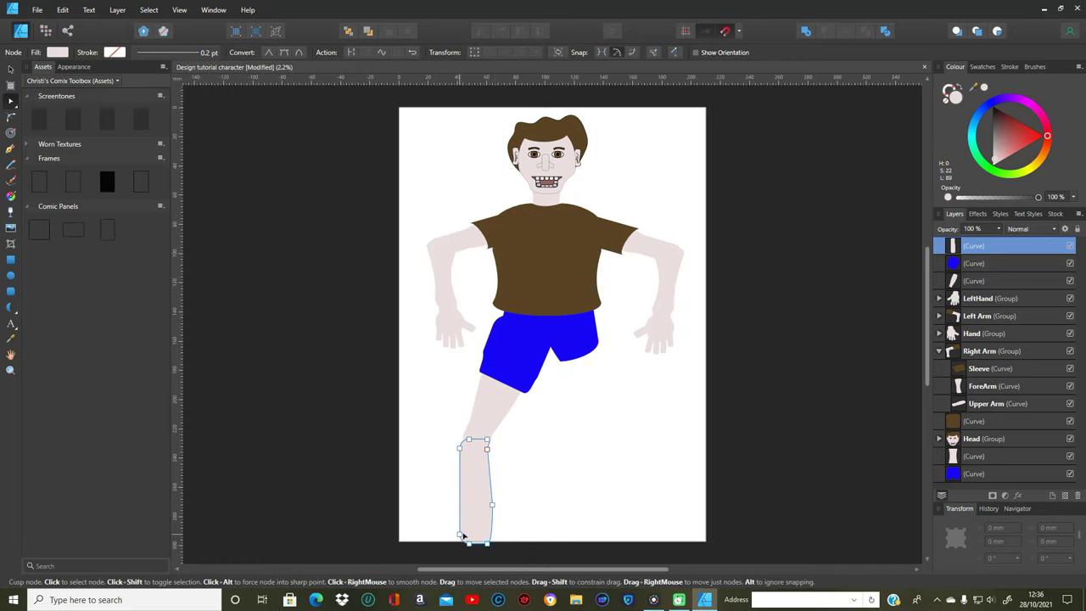
left_click_drag(462, 534, 474, 516)
left_click(459, 522)
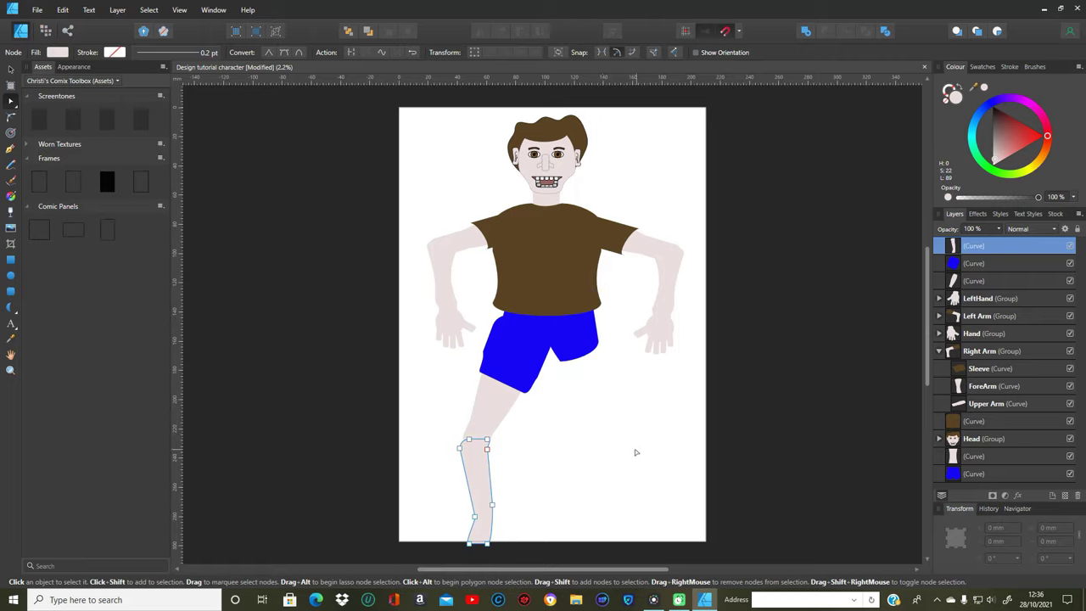
left_click(10, 67)
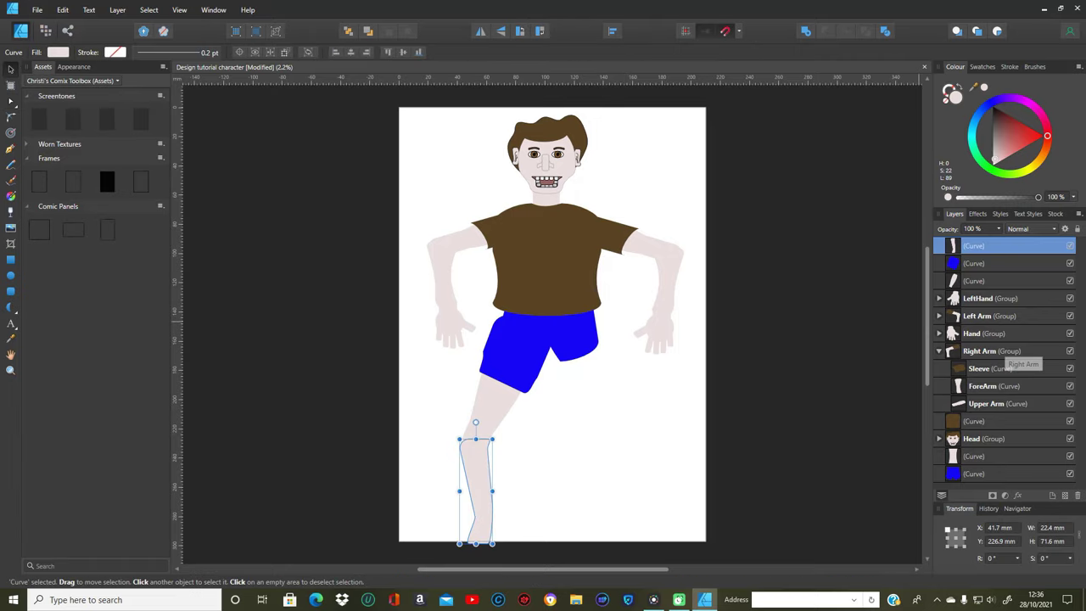
Select the lower leg, shorts and thigh together, then shorten and narrow them from the bottom and left.
left_click(955, 249, "ctrl")
left_click(956, 250)
left_click(955, 263, "shift")
left_click(956, 281, "shift")
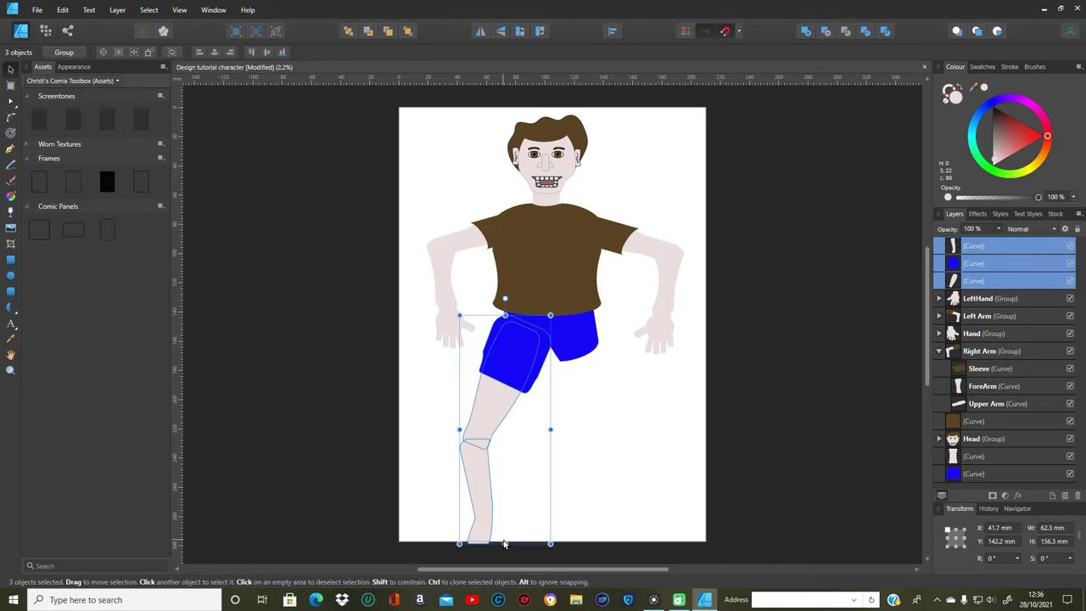
left_click_drag(505, 543, 506, 512)
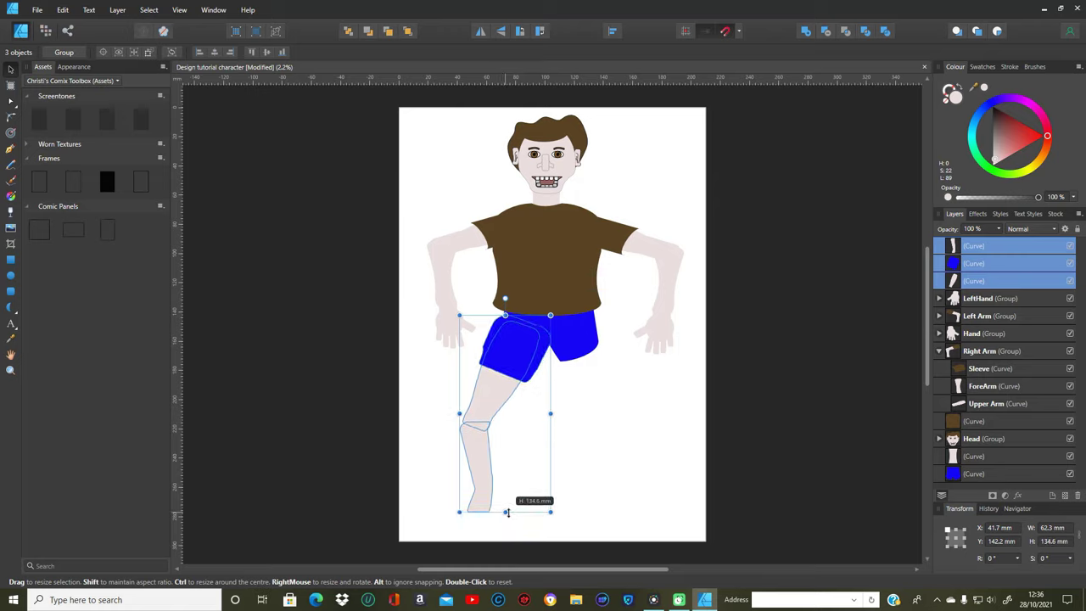
left_click_drag(507, 512, 512, 507)
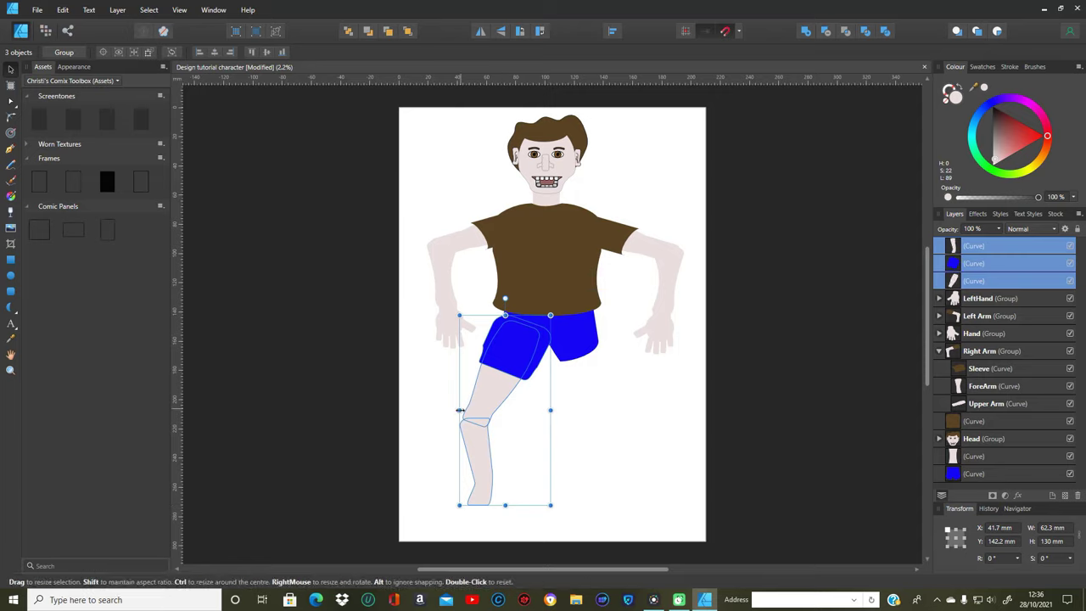
left_click_drag(459, 410, 466, 410)
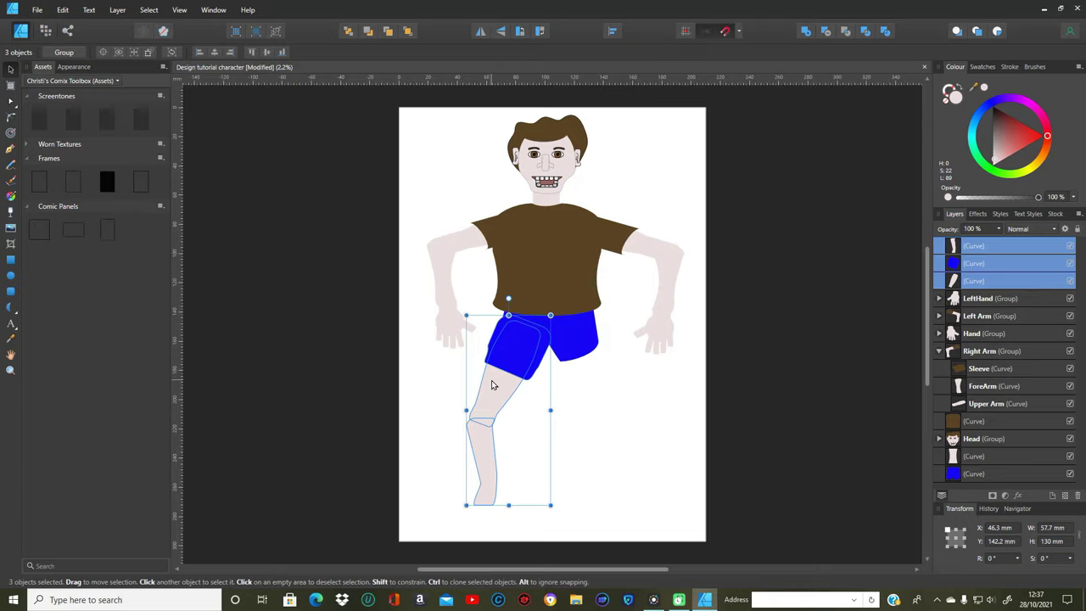
Shift the 20.7 × 59.6 mm lower leg so it lines up under the thigh at the knee.
left_click(640, 470)
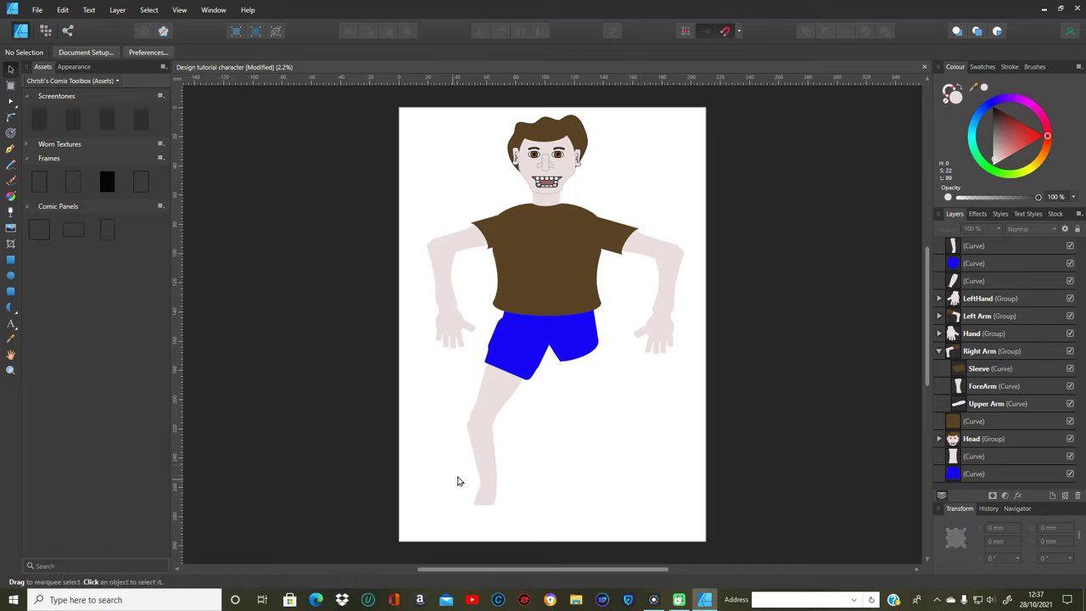
left_click(493, 460)
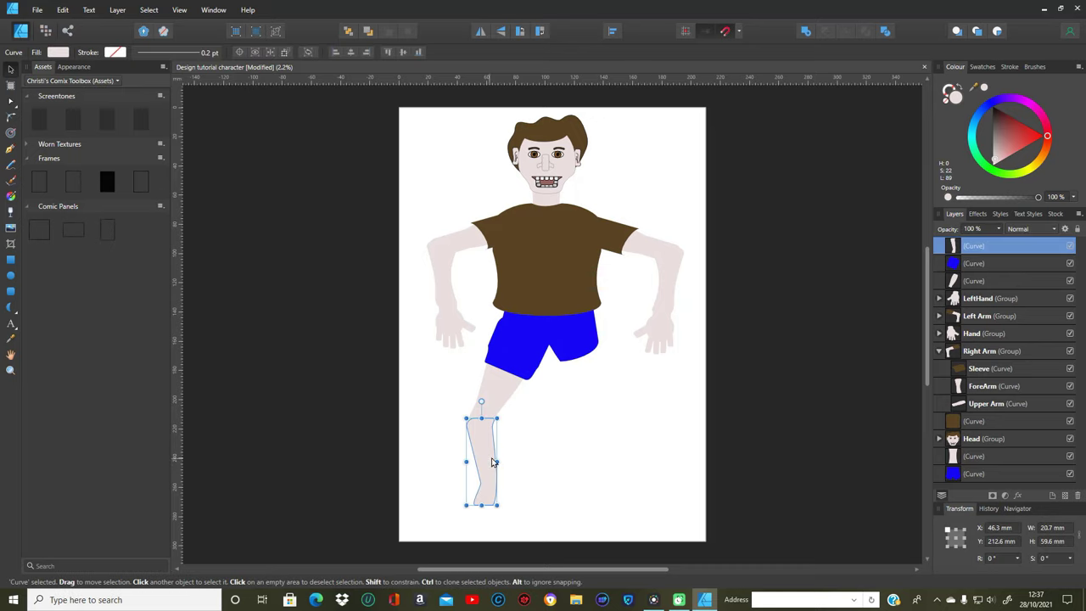
left_click_drag(493, 460, 495, 459)
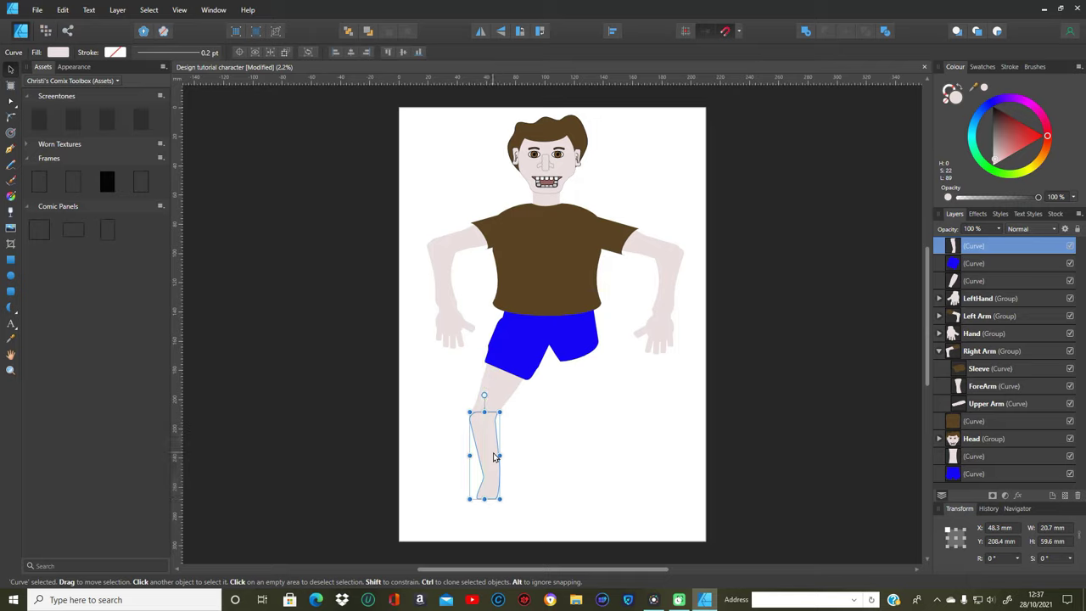
left_click(567, 477)
left_click(496, 496)
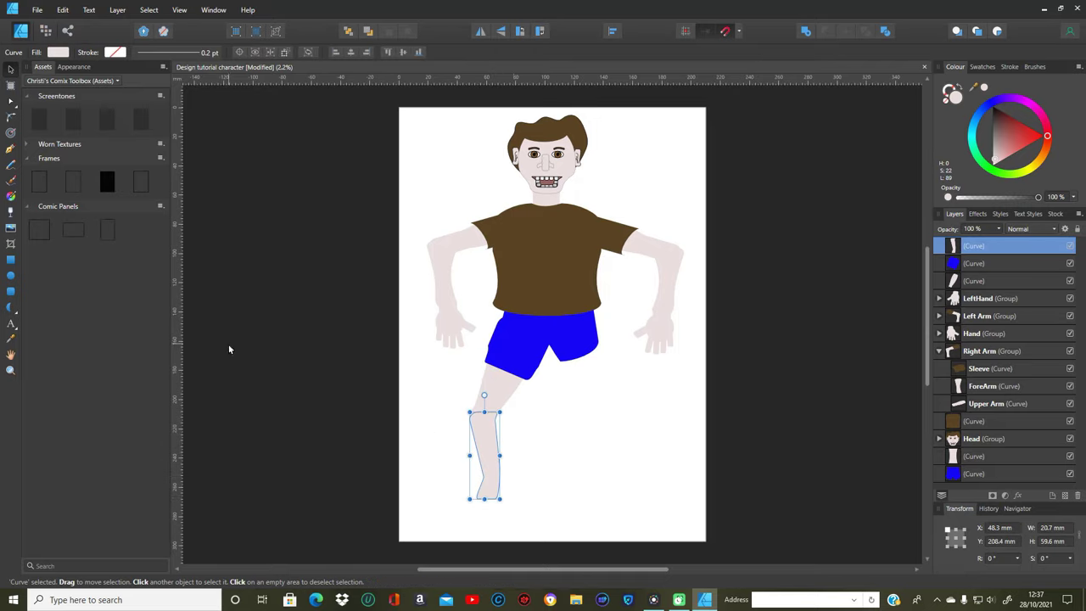
Draw a 47.8 × 20.9 mm rounded rectangle at the ankle, fill it black, and convert it to curves.
left_click(10, 291)
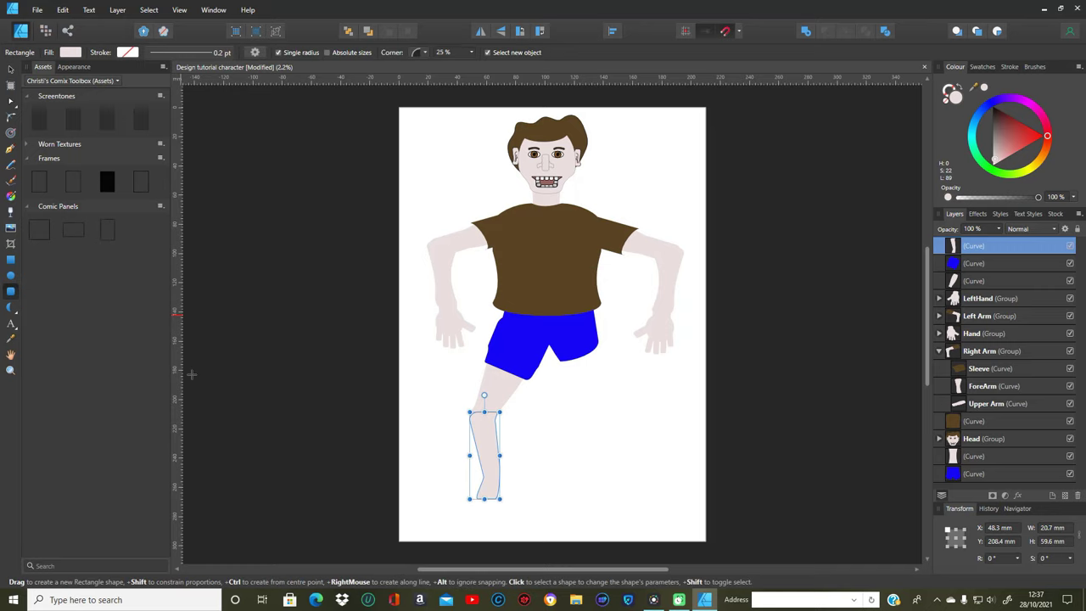
left_click_drag(447, 484, 519, 513)
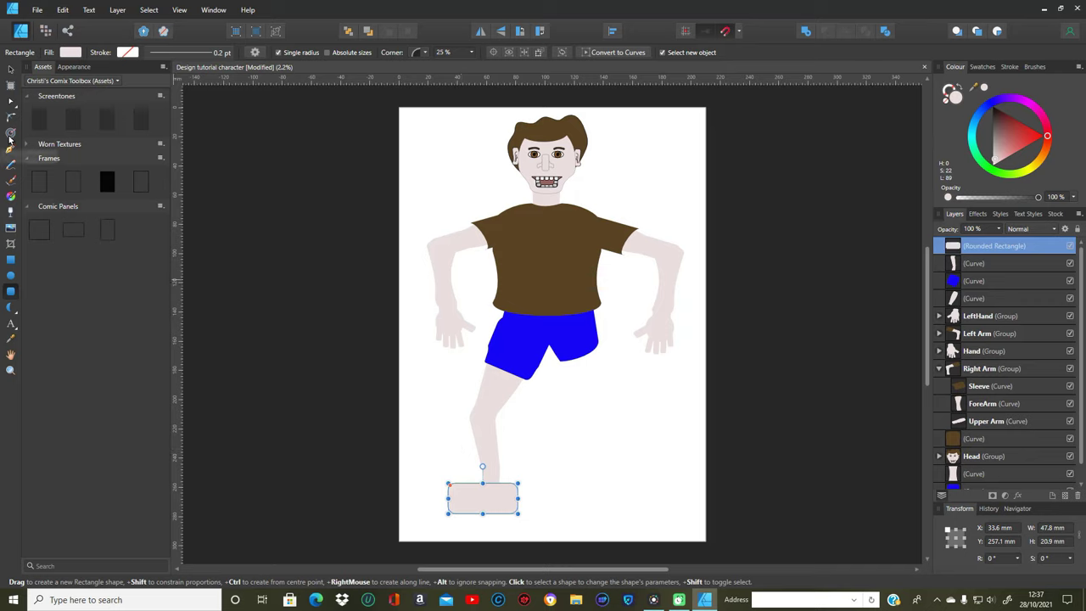
left_click(11, 68)
mouse_move(487, 507)
left_mouse_down()
mouse_move(448, 516)
mouse_move(477, 500)
left_mouse_up()
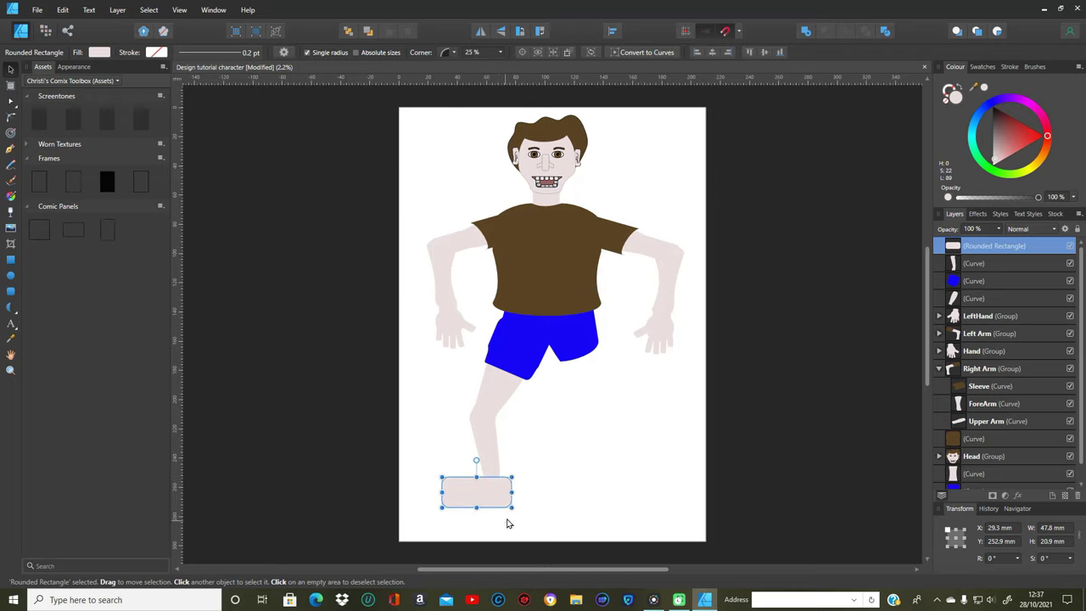
left_click(993, 105)
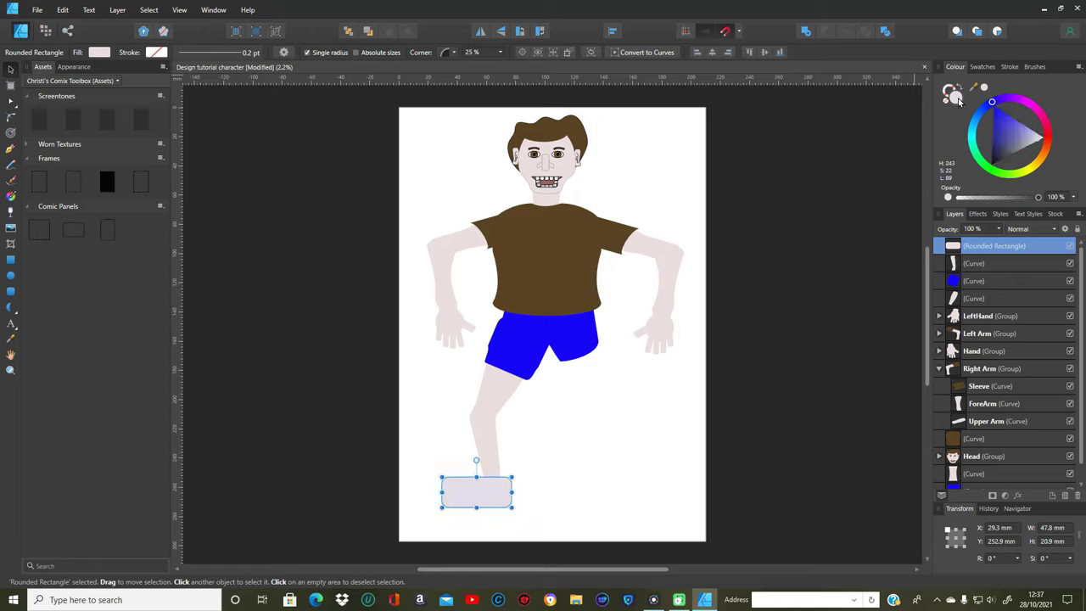
left_click(993, 165)
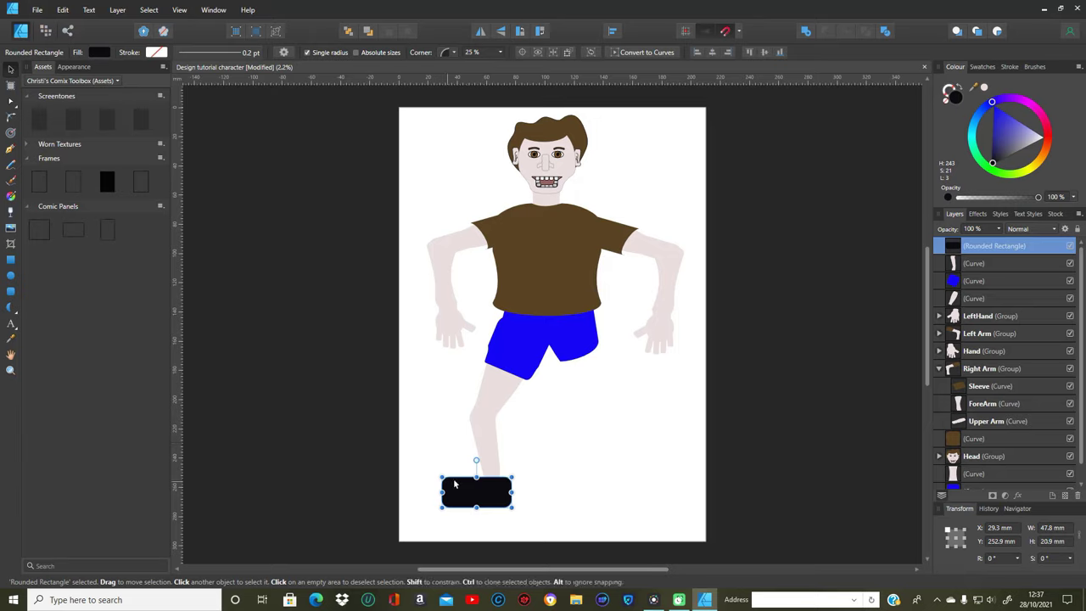
left_click(646, 53)
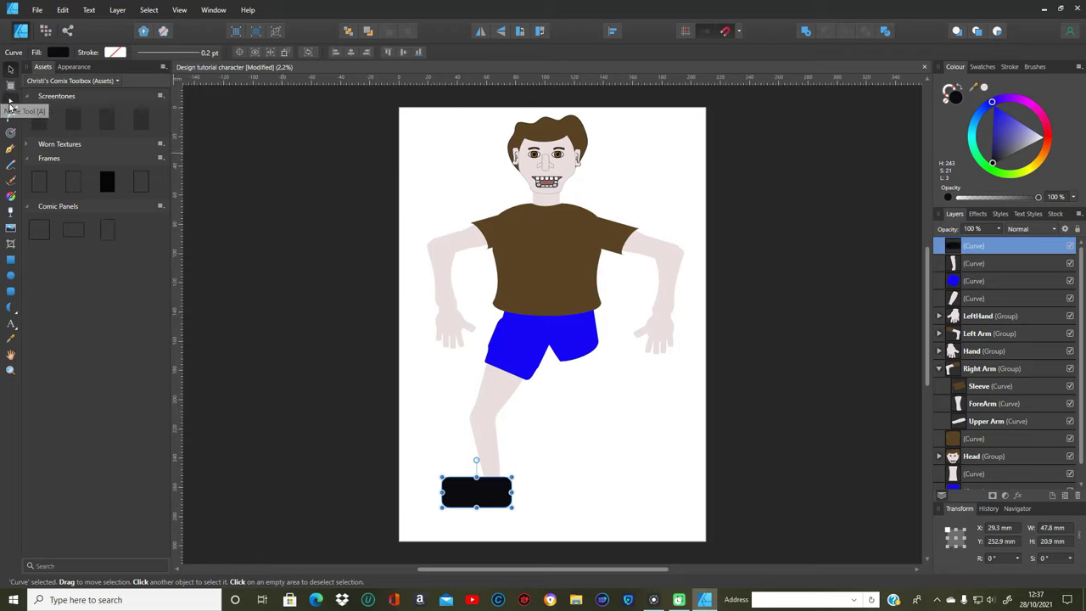
Delete a top node of the shoe curve and bend the toe segment into a rounded curve.
left_click(10, 101)
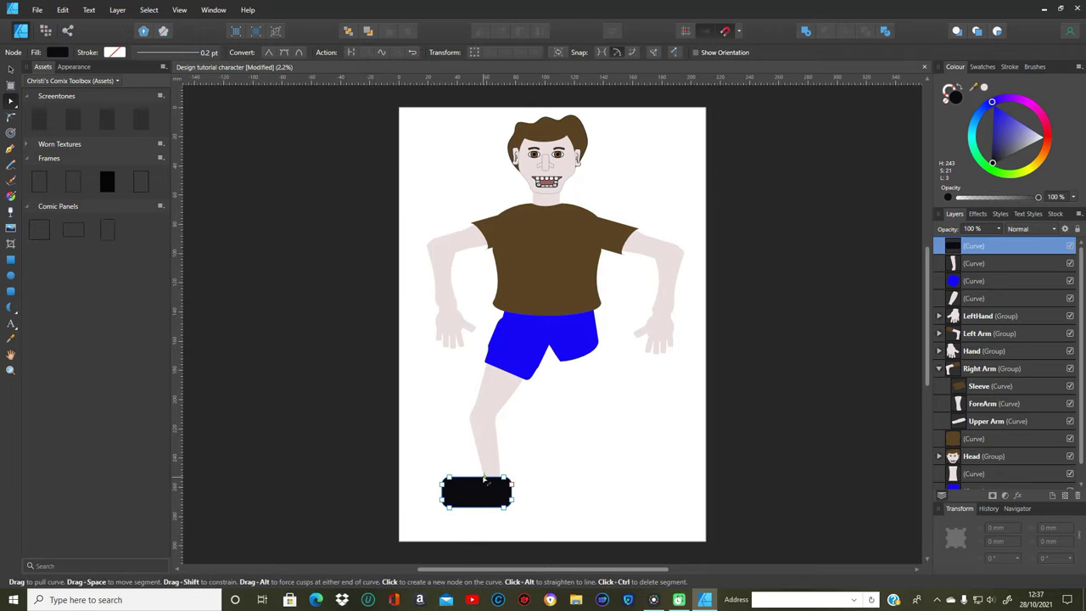
left_click(481, 479)
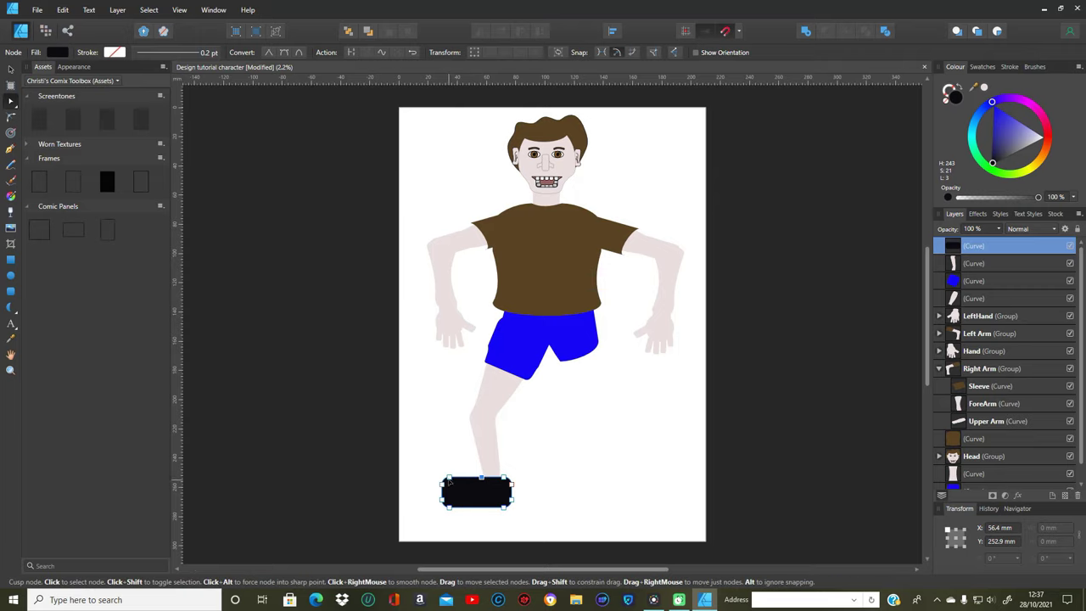
mouse_move(449, 483)
left_mouse_down()
mouse_move(469, 491)
mouse_move(441, 484)
left_mouse_up()
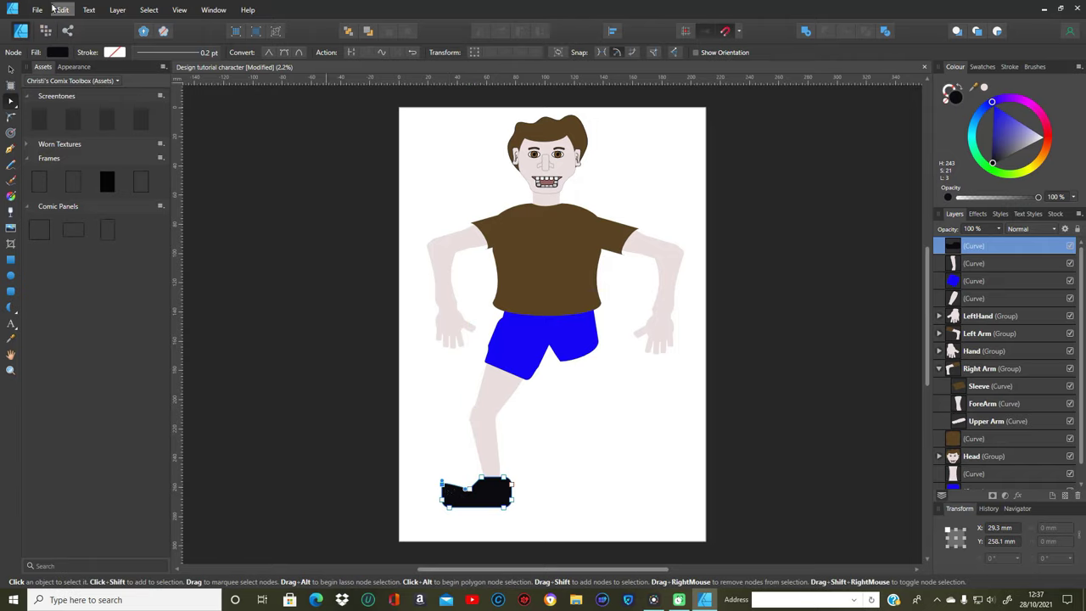
left_click(62, 10)
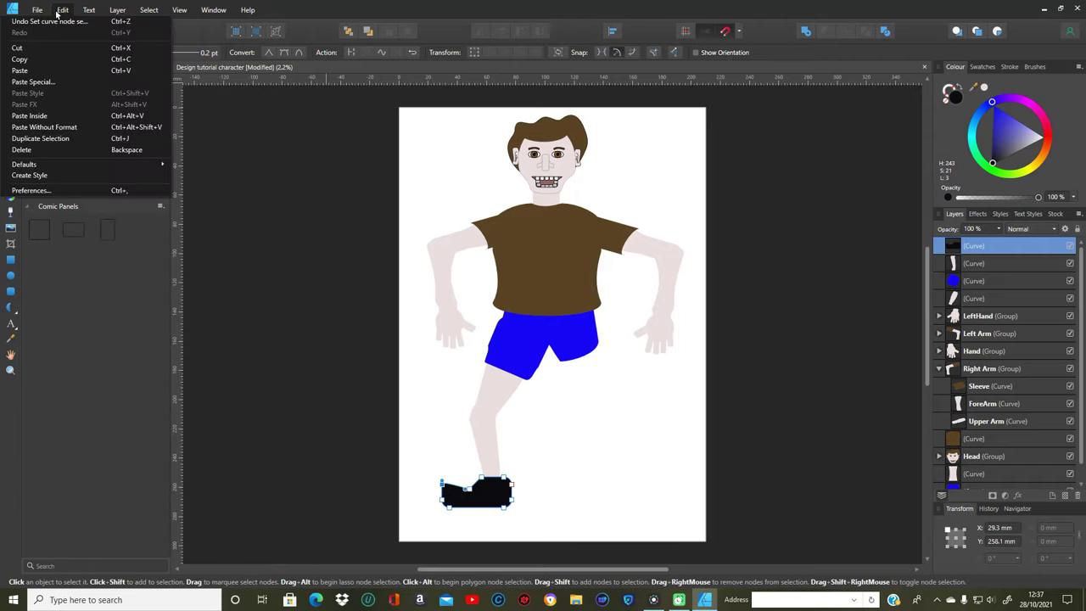
left_click(41, 151)
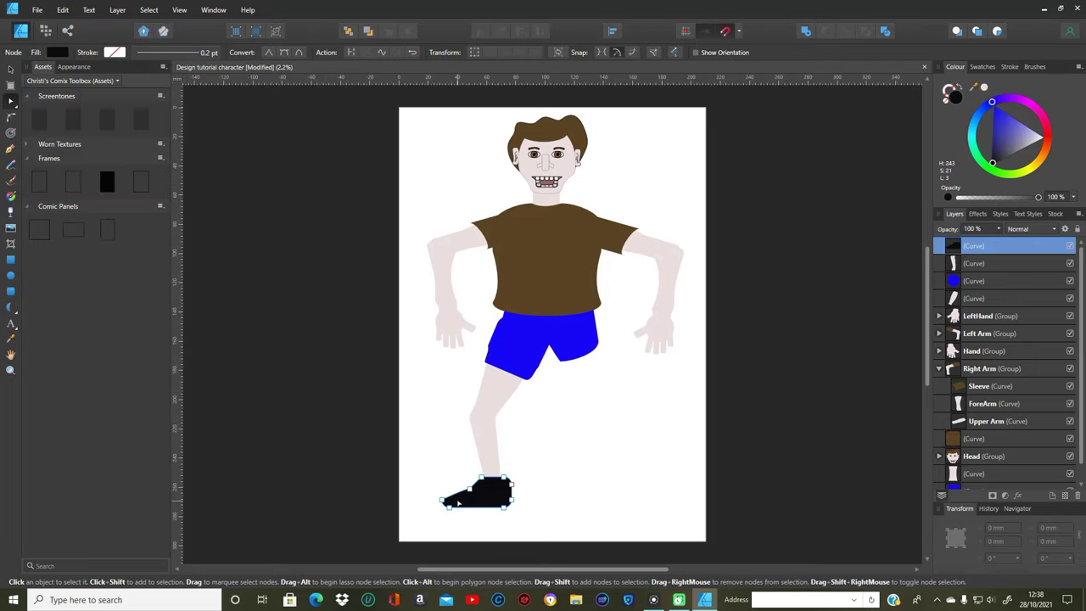
left_click_drag(458, 498, 451, 494)
Move the shoe's bottom node right and nudge the toe's left node to round it.
left_click(477, 508)
left_click_drag(477, 508, 511, 508)
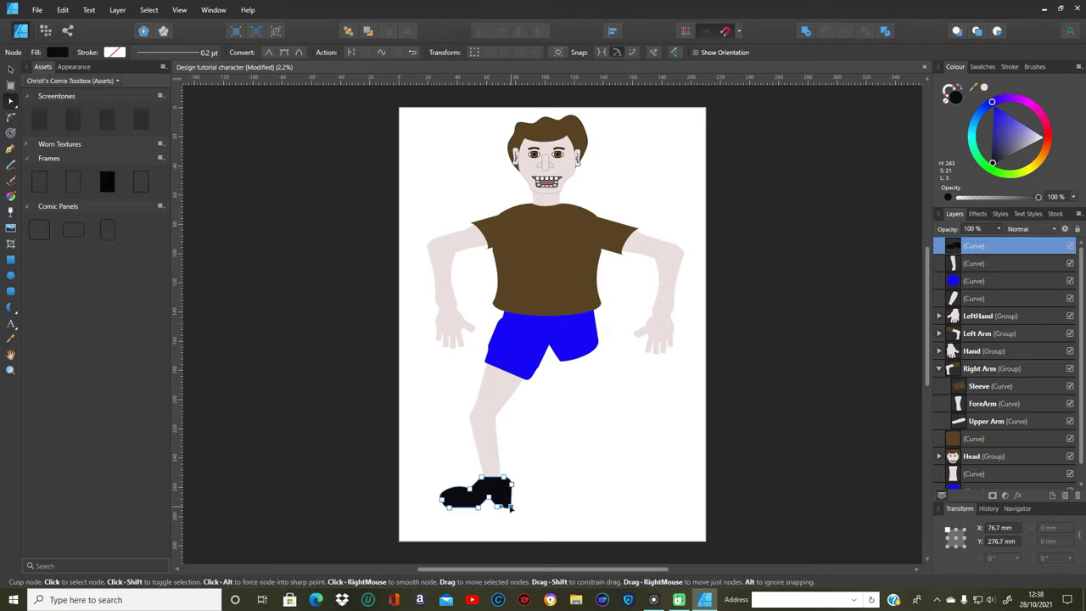
left_click(542, 508)
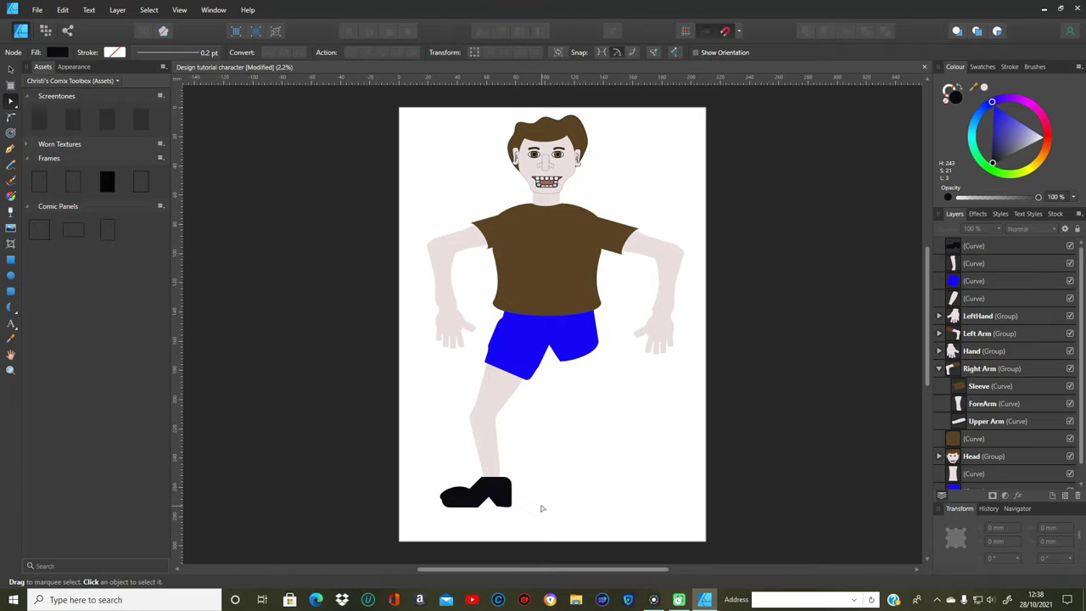
left_click(443, 502)
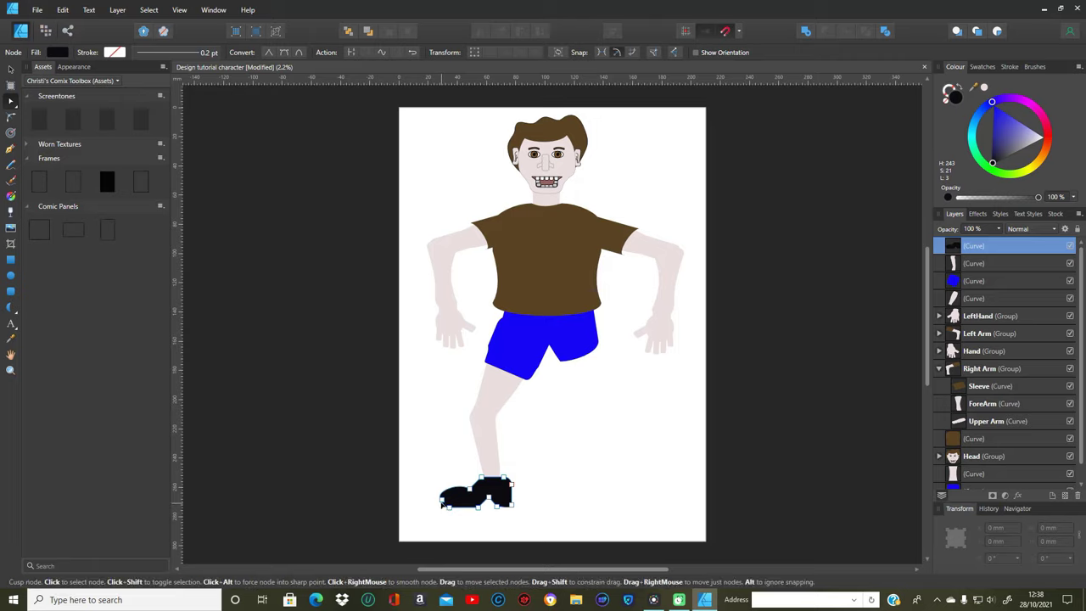
left_click_drag(441, 500, 436, 498)
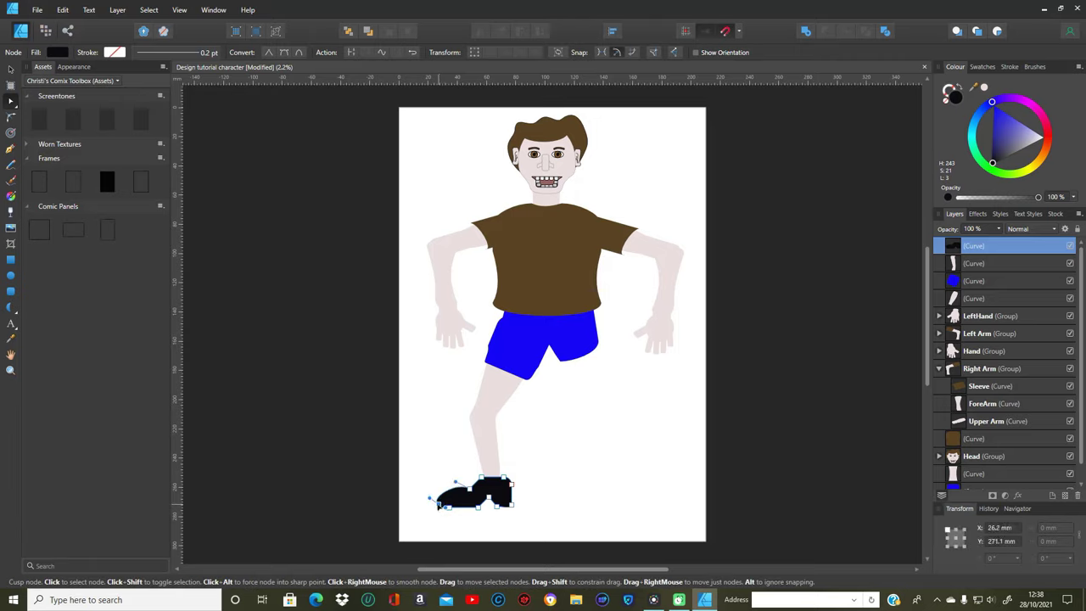
left_click(480, 525)
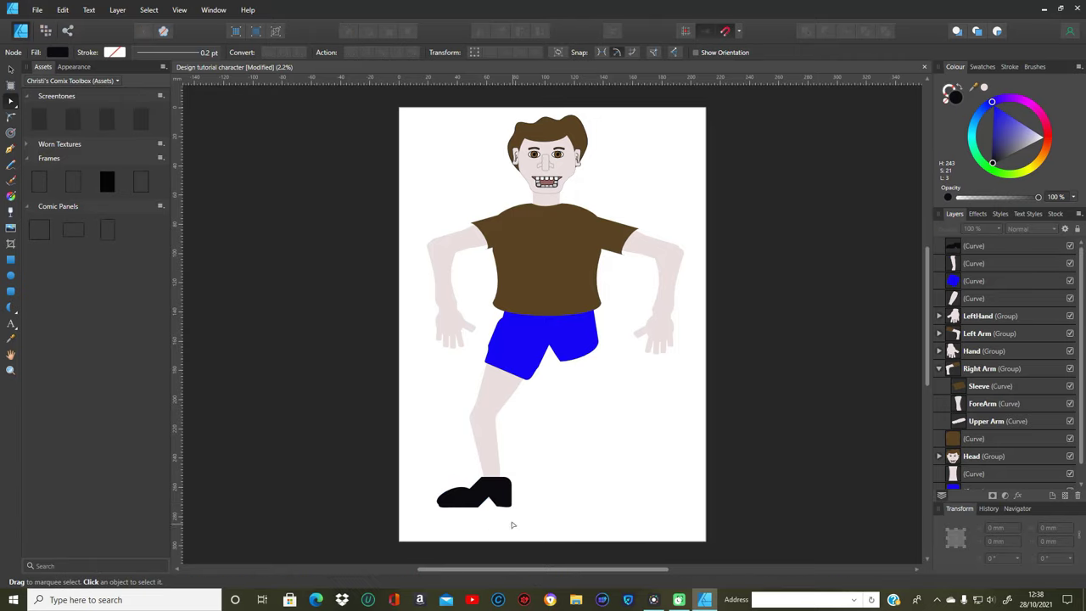
left_click(510, 499)
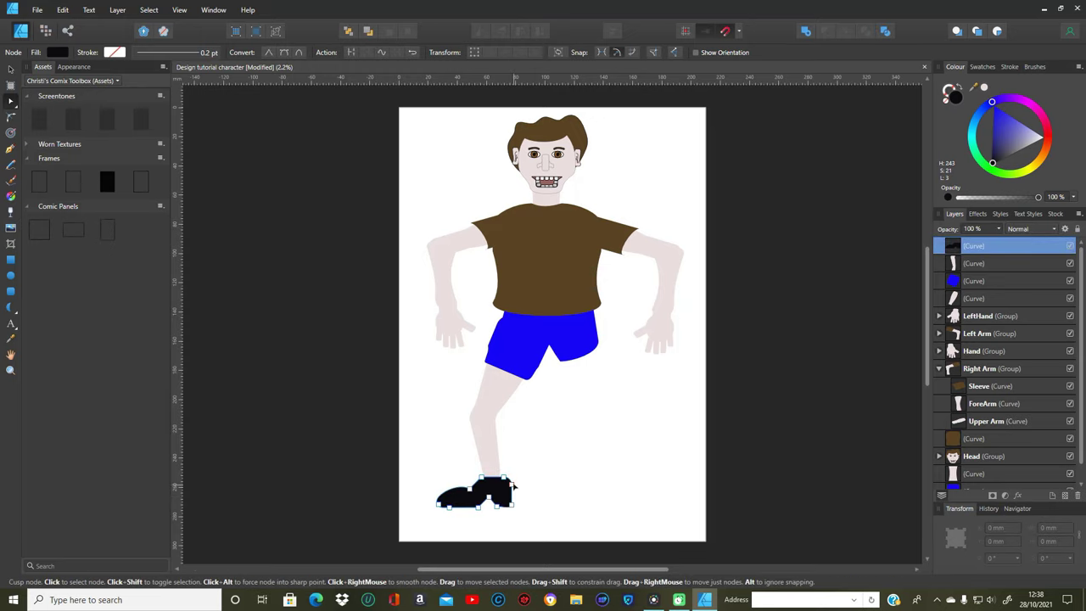
Nudge a node near the shoe's heel down and left to shape a raised heel.
left_click(510, 483)
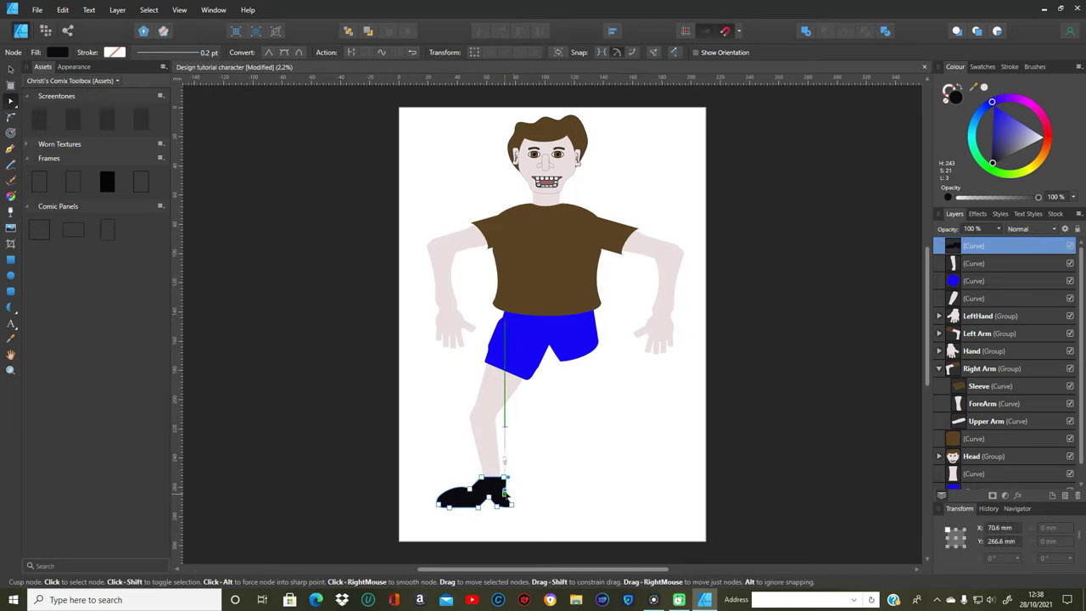
left_click(571, 514)
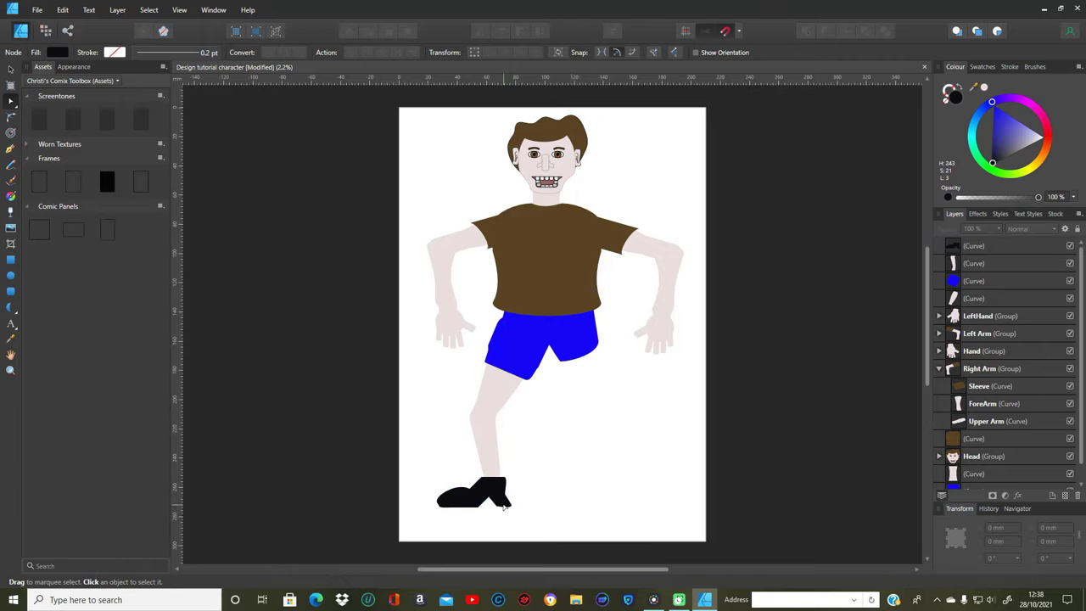
left_click(504, 504)
left_click(505, 492)
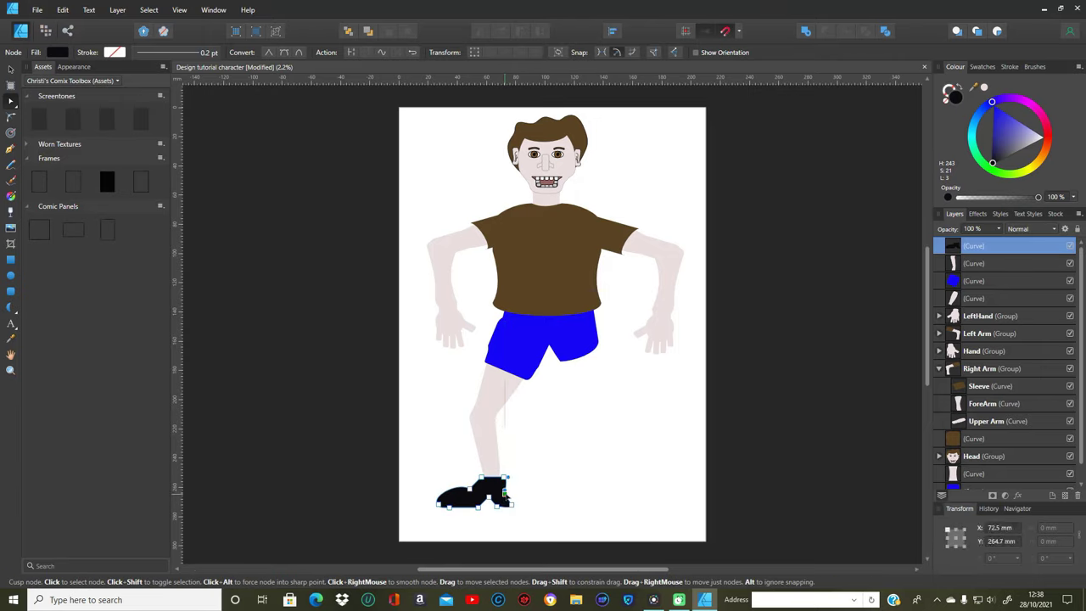
left_click(547, 515)
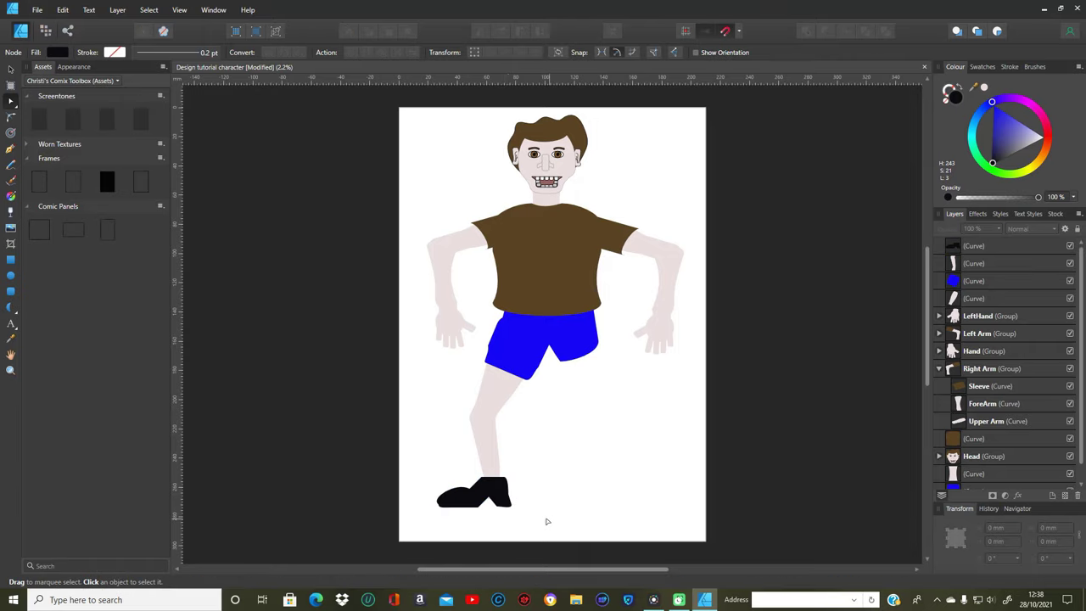
left_click(497, 503)
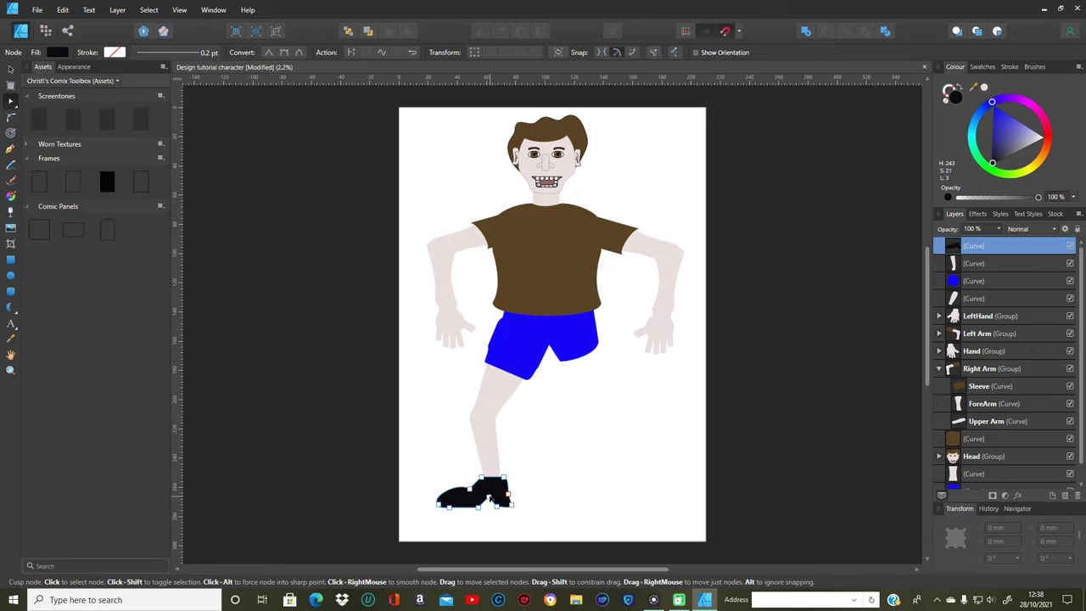
left_click(492, 496)
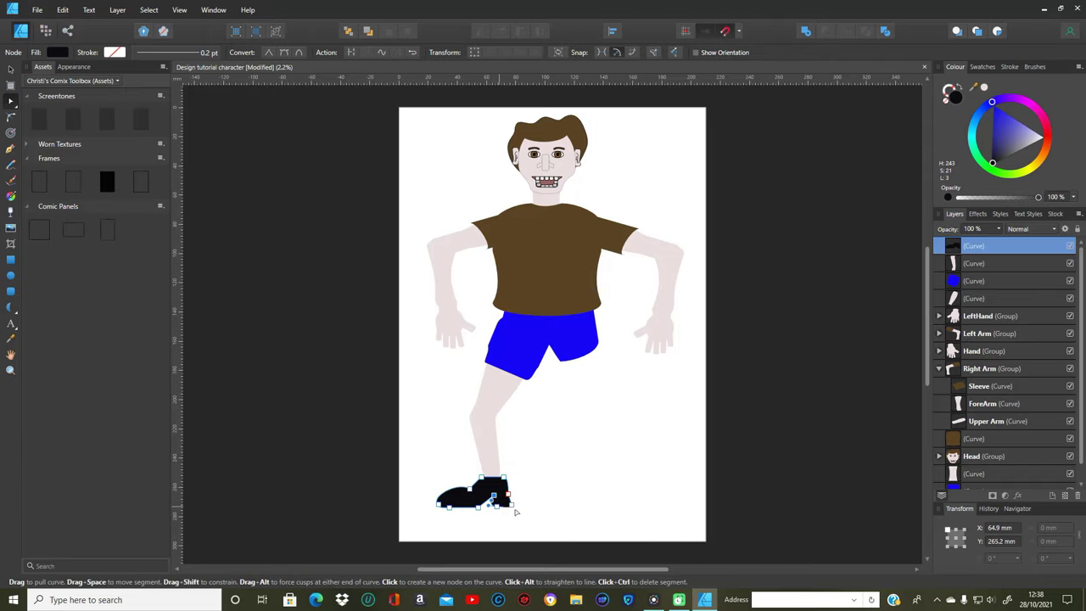
left_click(519, 512)
left_click(497, 503)
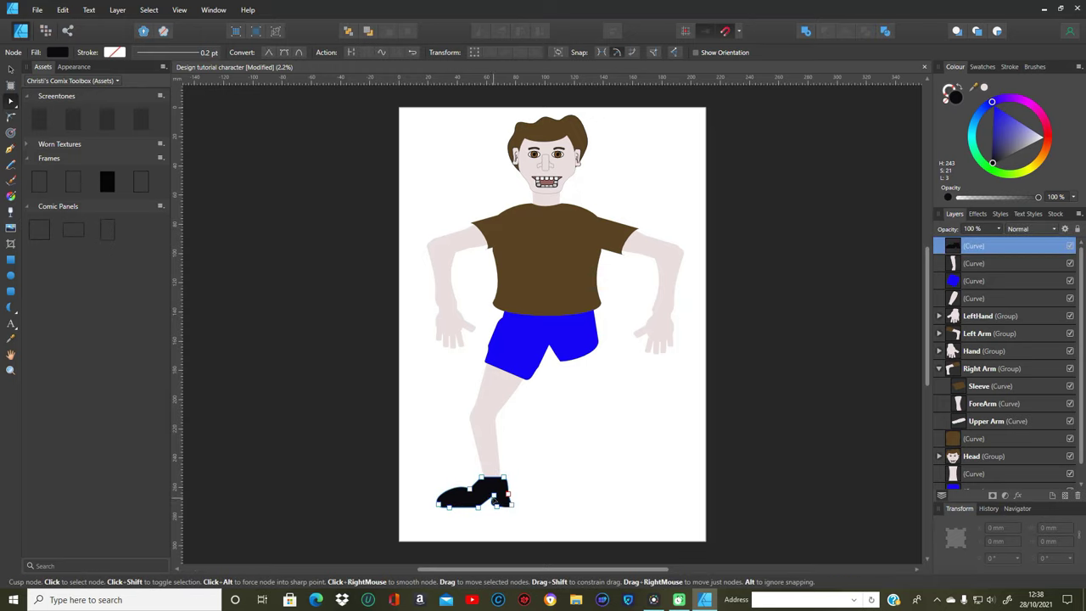
left_click(497, 503)
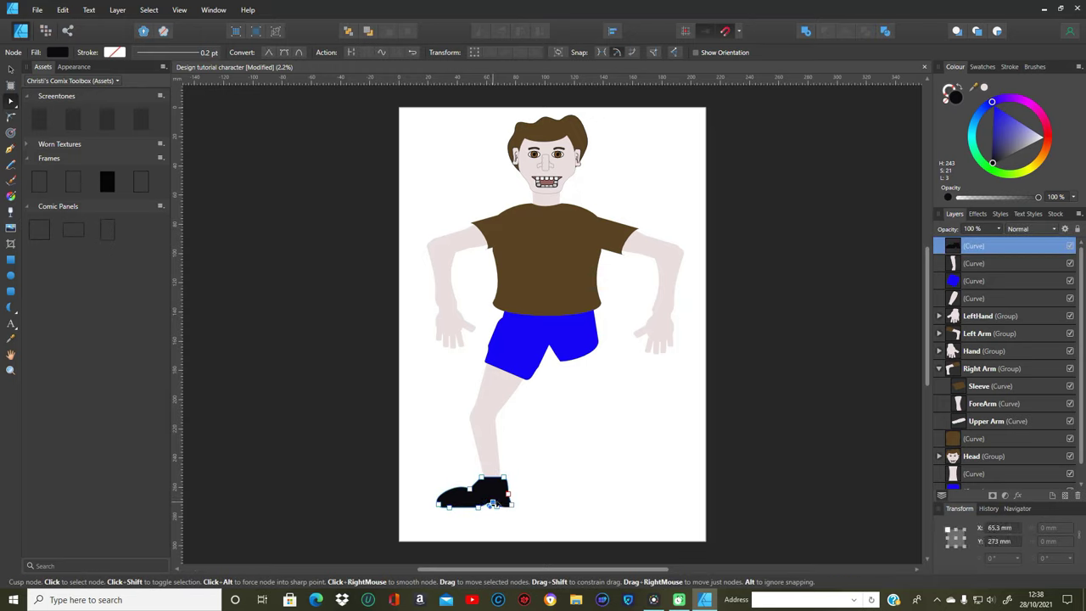
left_click_drag(496, 504, 492, 508)
Drag the shoe's back edge left to finish its outline, then select the shorts' left leg.
left_click(563, 511)
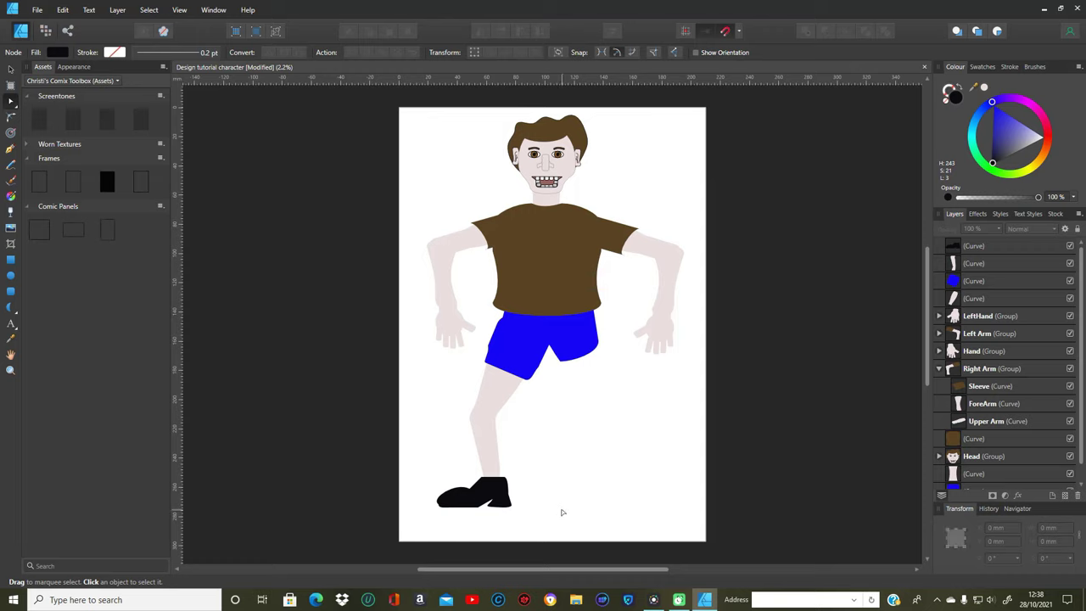
left_click(489, 507)
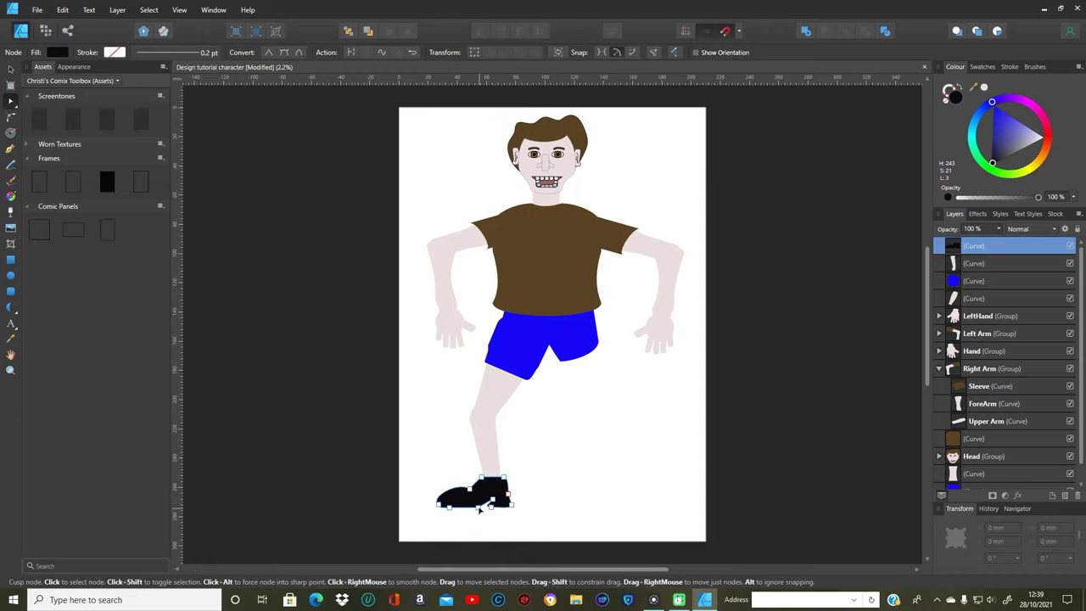
left_click(475, 507)
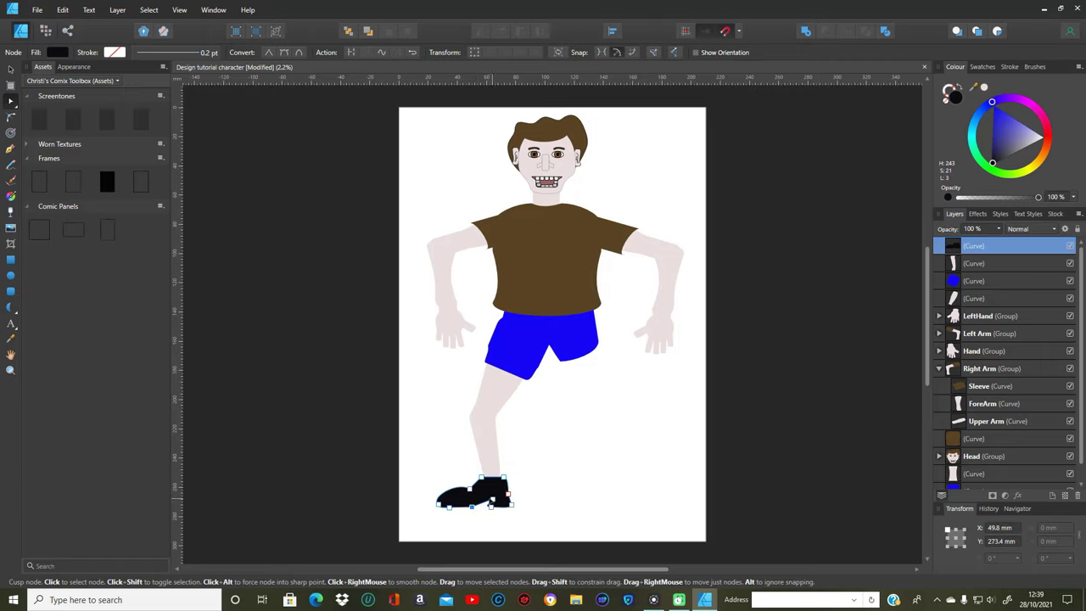
left_click(567, 521)
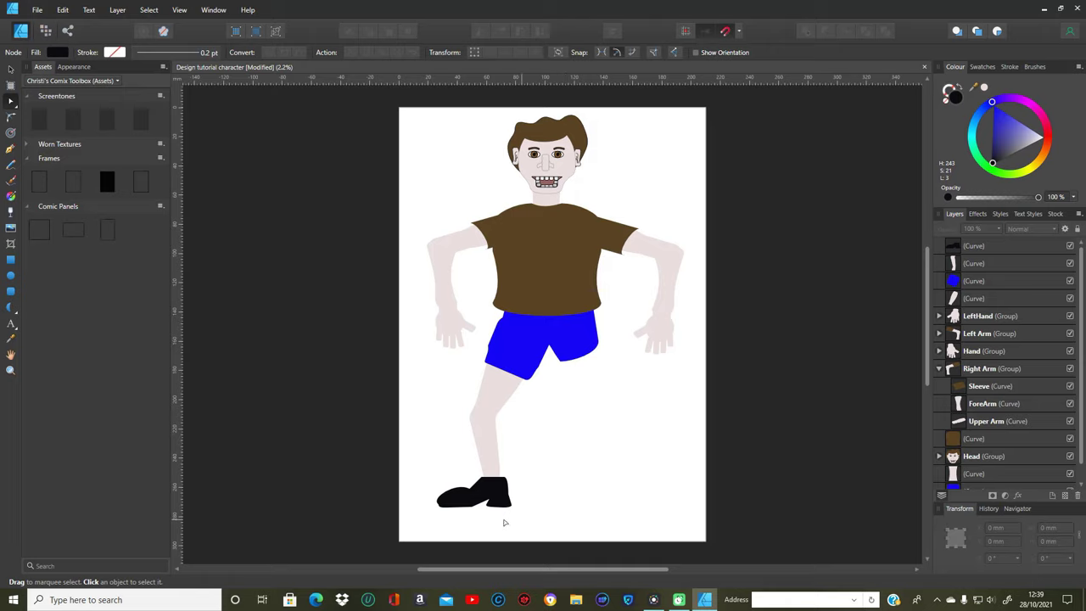
left_click(455, 496)
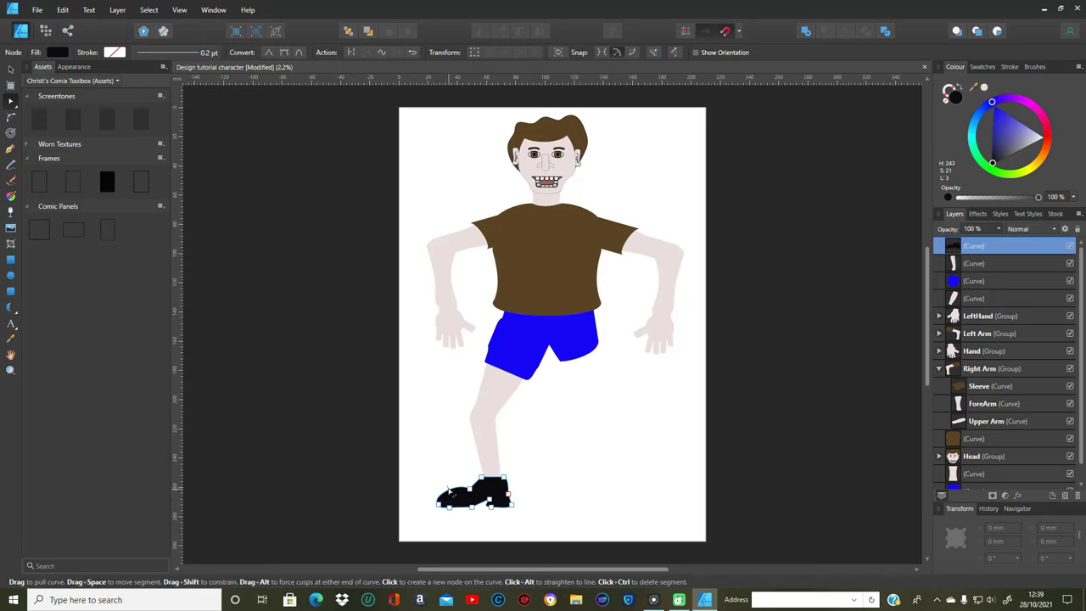
left_click_drag(450, 497, 439, 497)
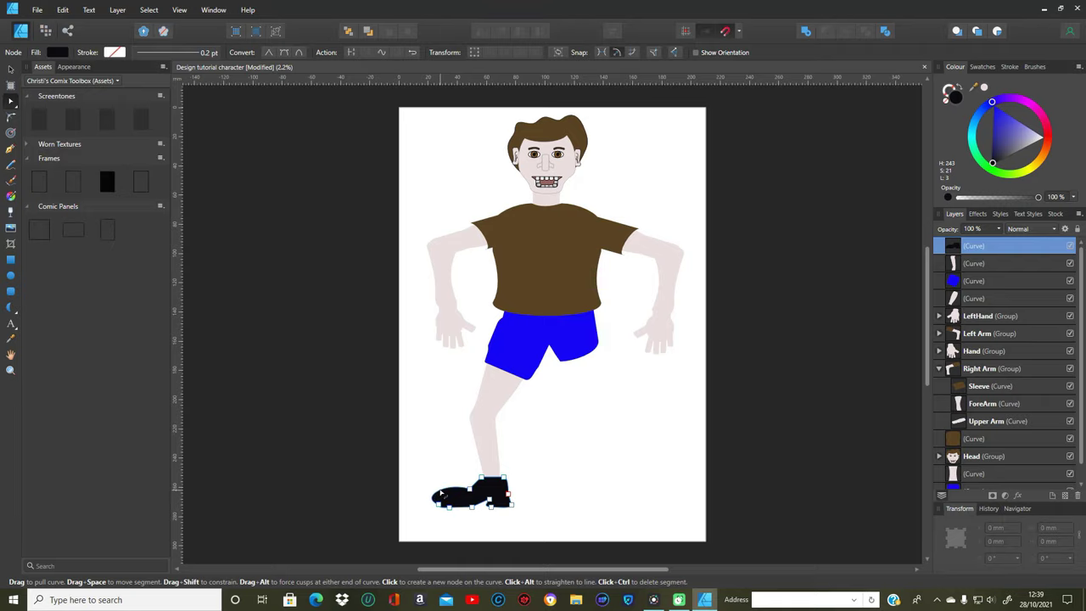
left_click(591, 495)
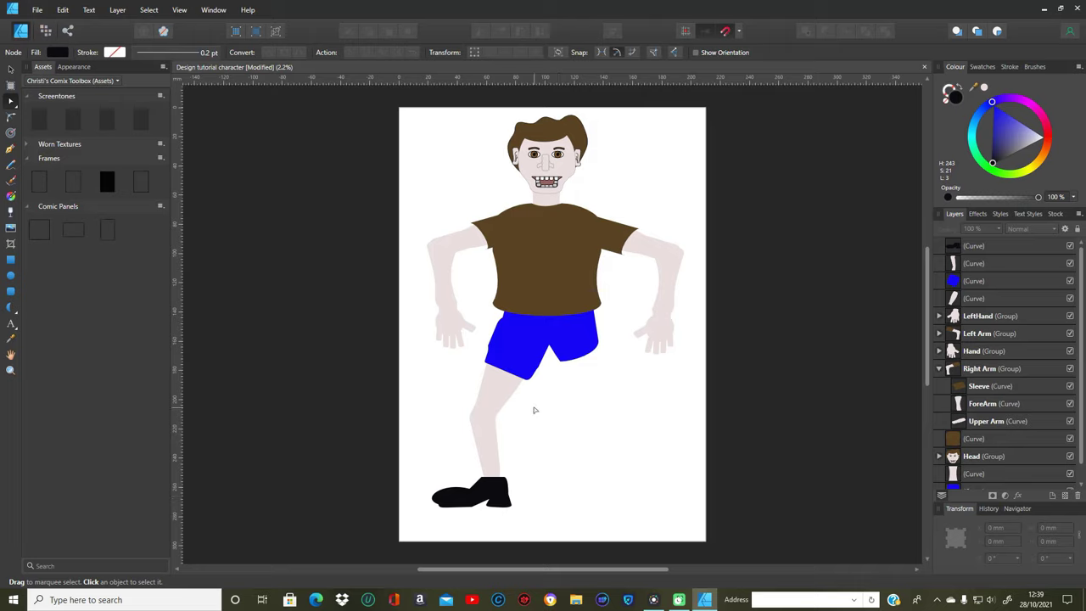
left_click(511, 344)
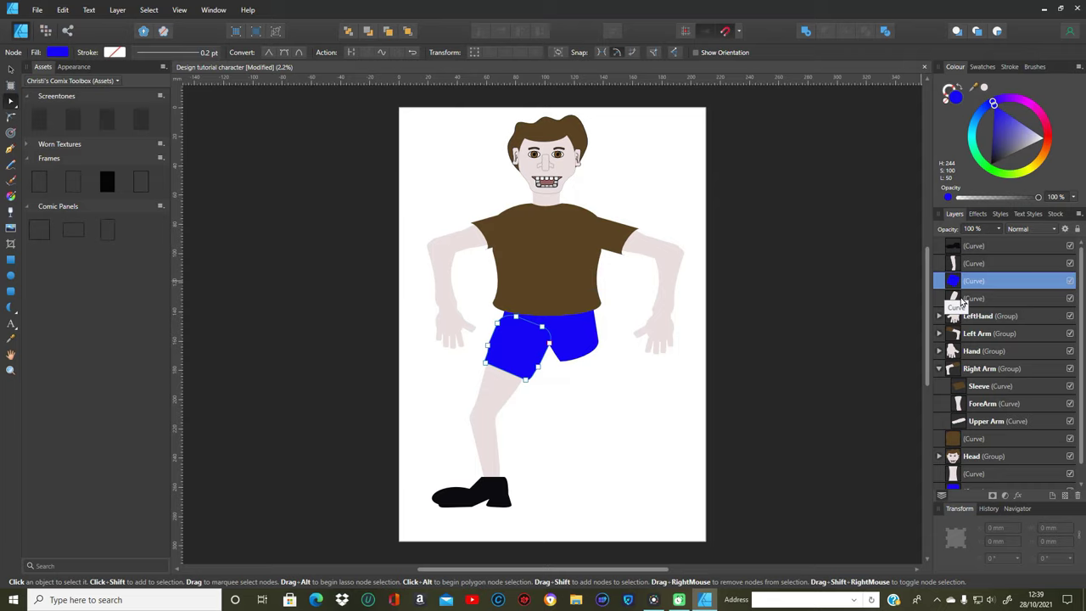
Copy the shorts leg, skin leg and shoe pieces, flip the copy horizontally, and drag it right.
left_click(956, 249, "shift")
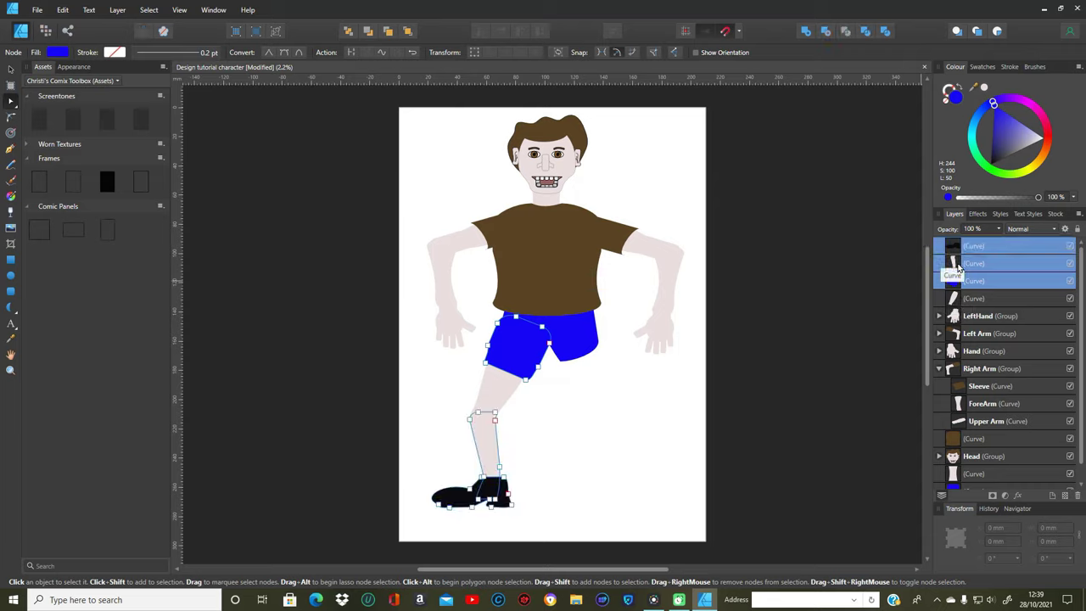
left_click(957, 298, "shift")
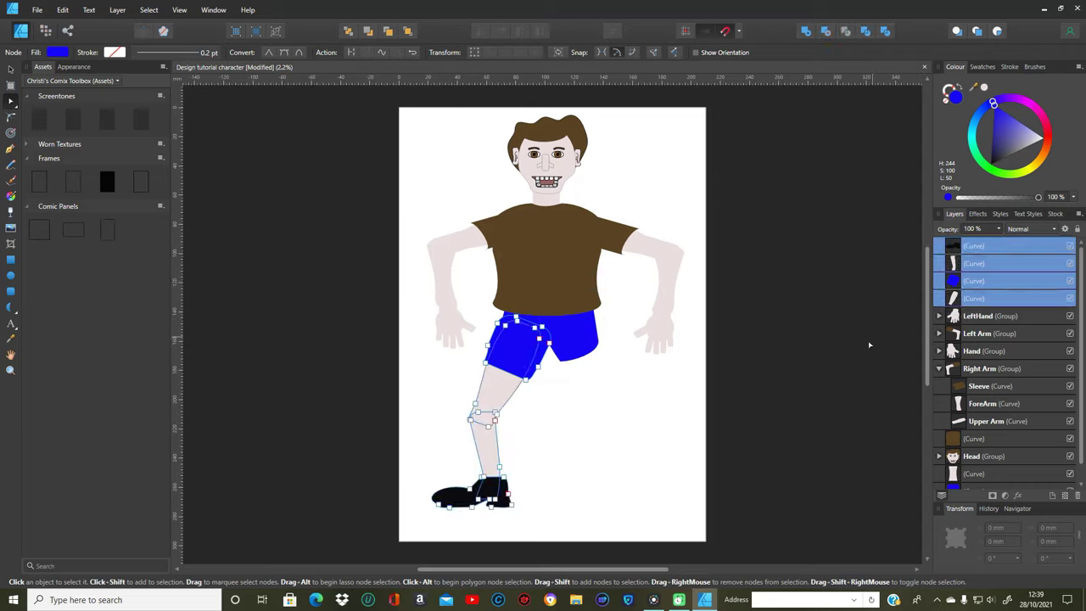
left_click(13, 71)
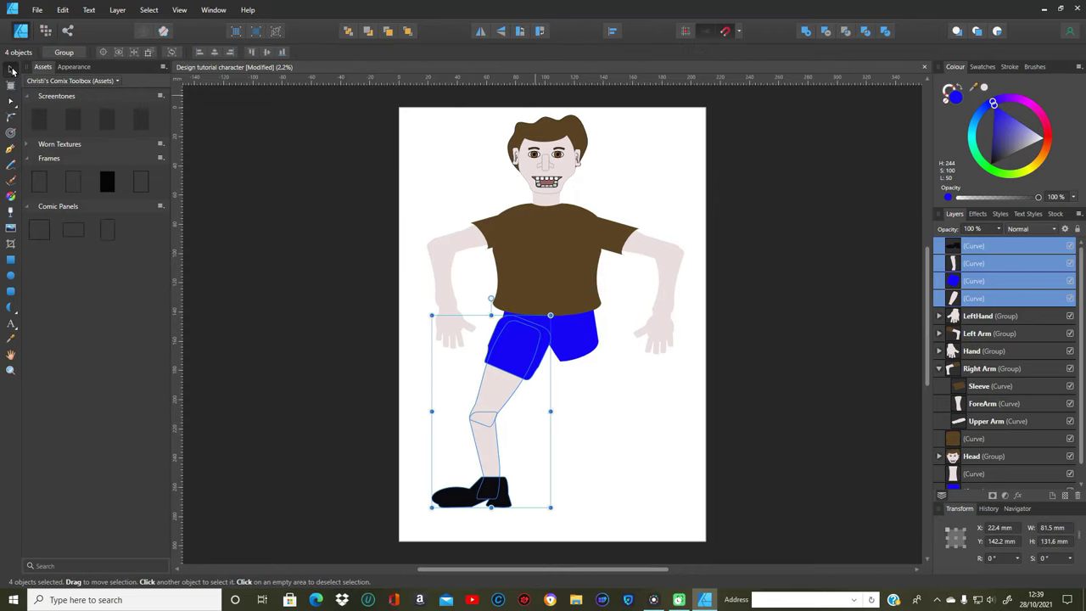
right_click(492, 376)
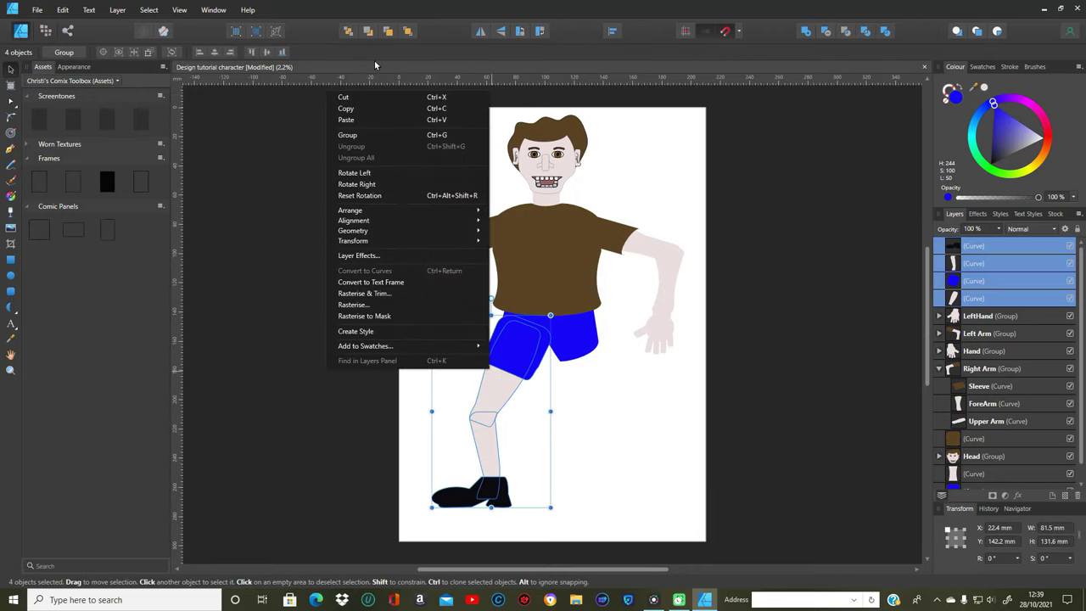
left_click(365, 110)
right_click(508, 370)
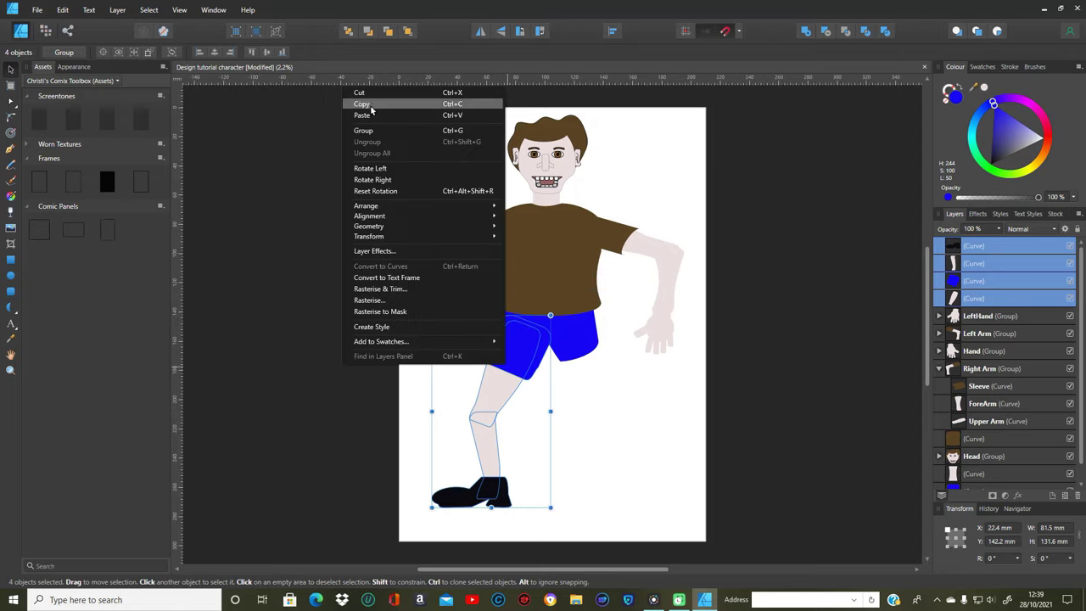
left_click(363, 115)
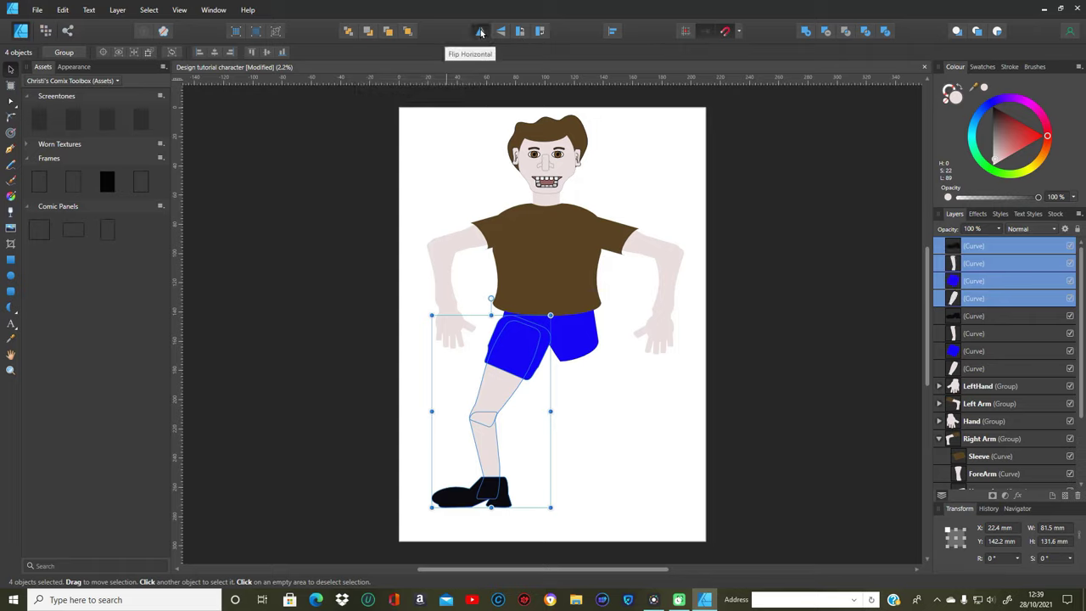
left_click(480, 32)
left_click_drag(481, 381, 589, 376)
Fine-tune the mirrored right leg's position with small nudges right and back left.
left_click(704, 474)
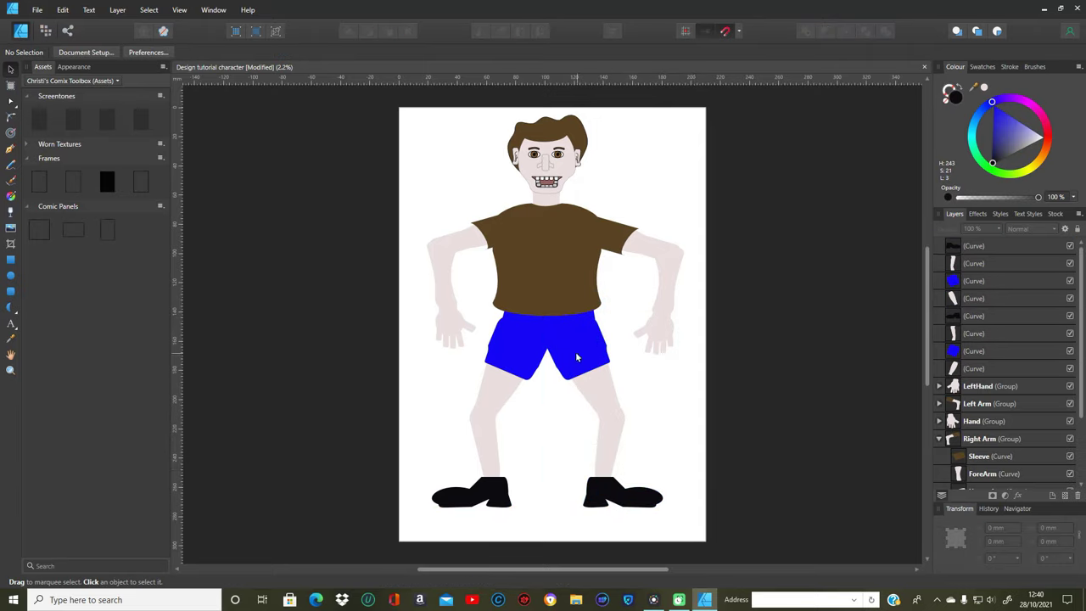
left_click_drag(694, 490, 530, 338)
left_click(63, 10)
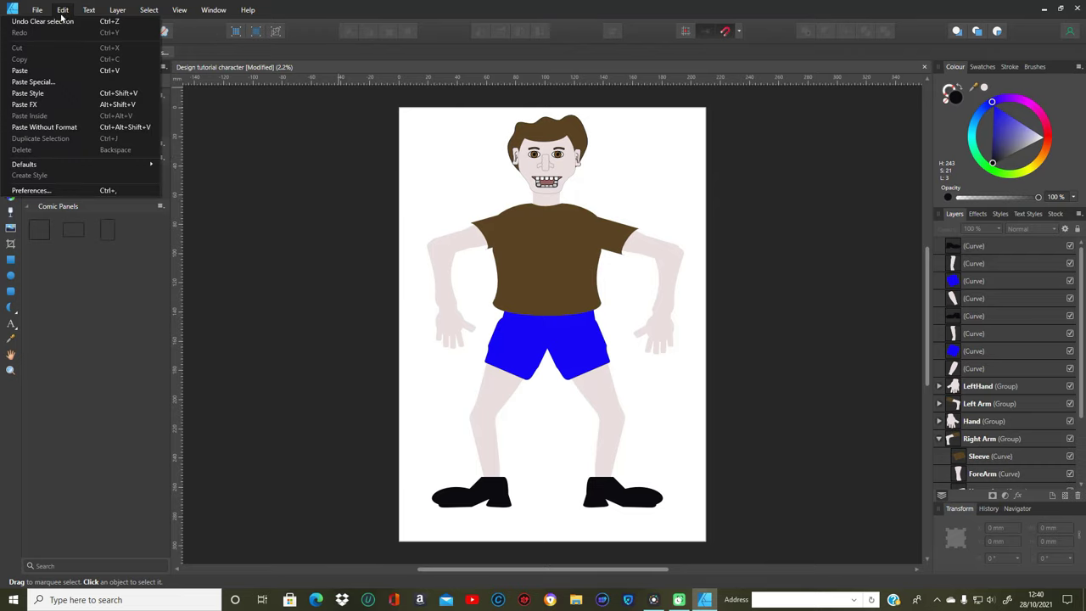
left_click(63, 22)
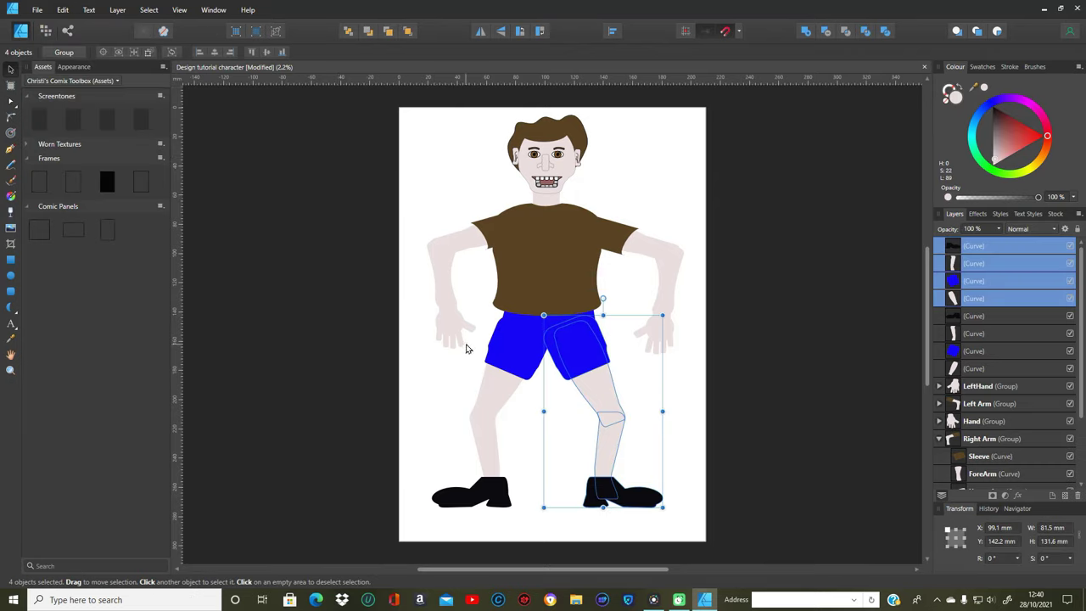
left_click_drag(585, 369, 590, 370)
left_click(535, 481)
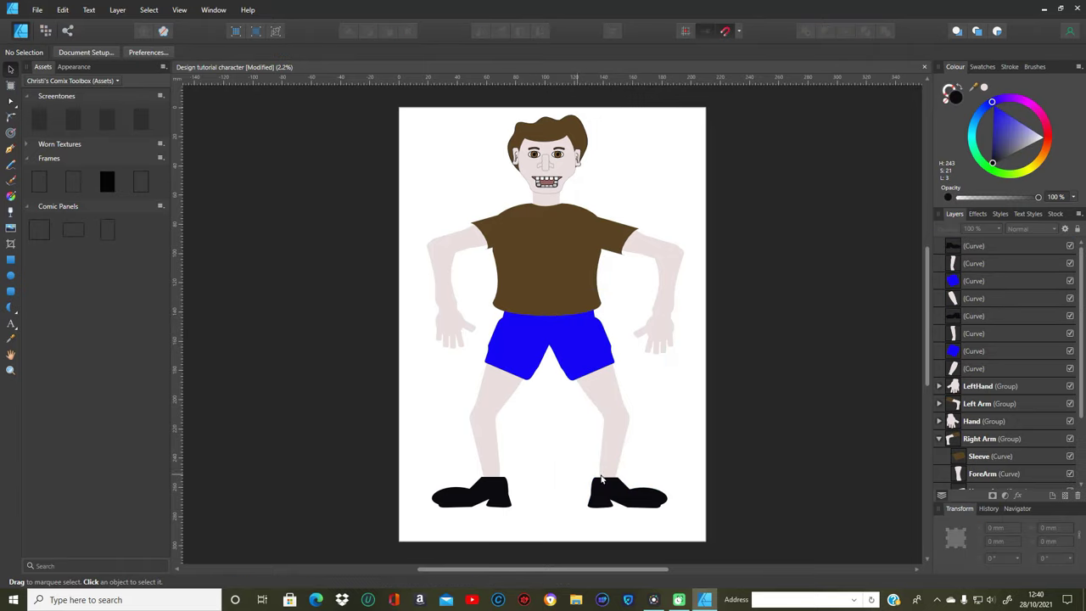
left_click(64, 10)
left_click(340, 8)
left_click(61, 8)
left_click(64, 23)
left_click_drag(582, 357, 577, 359)
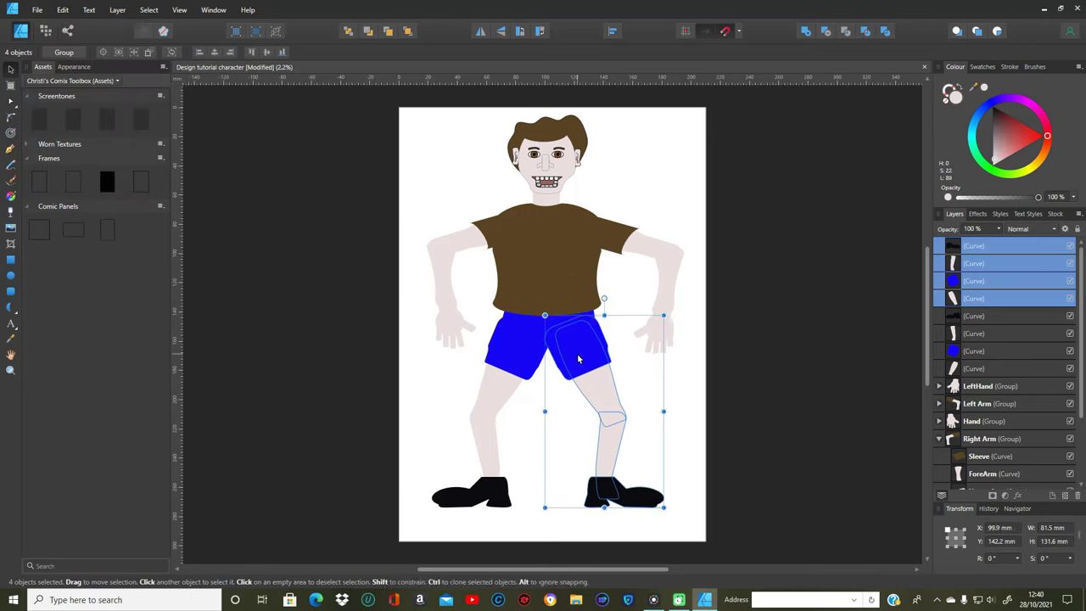
left_click(530, 465)
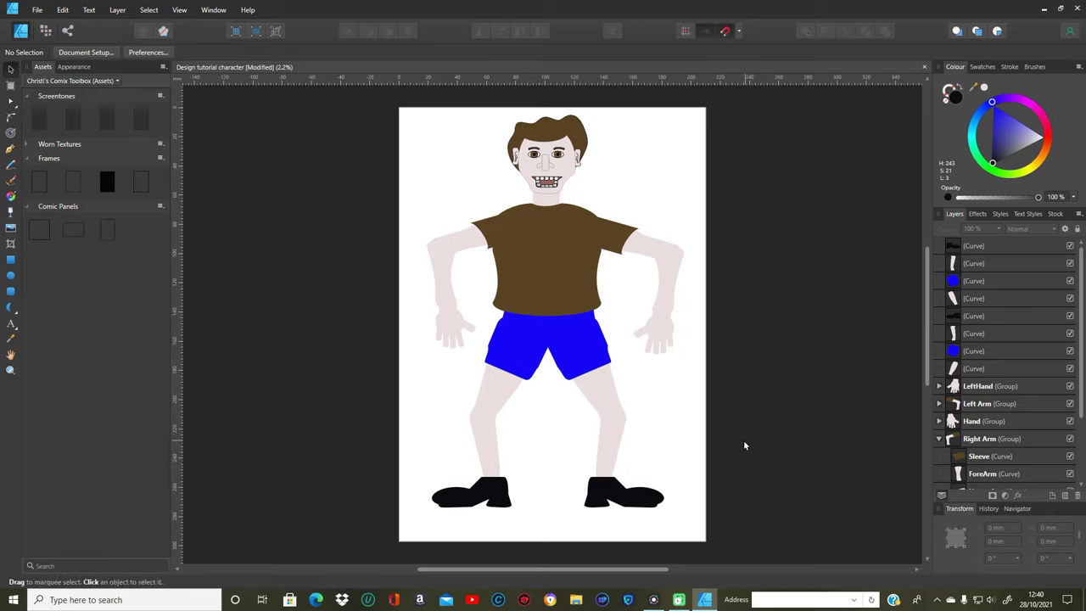
left_click(515, 352)
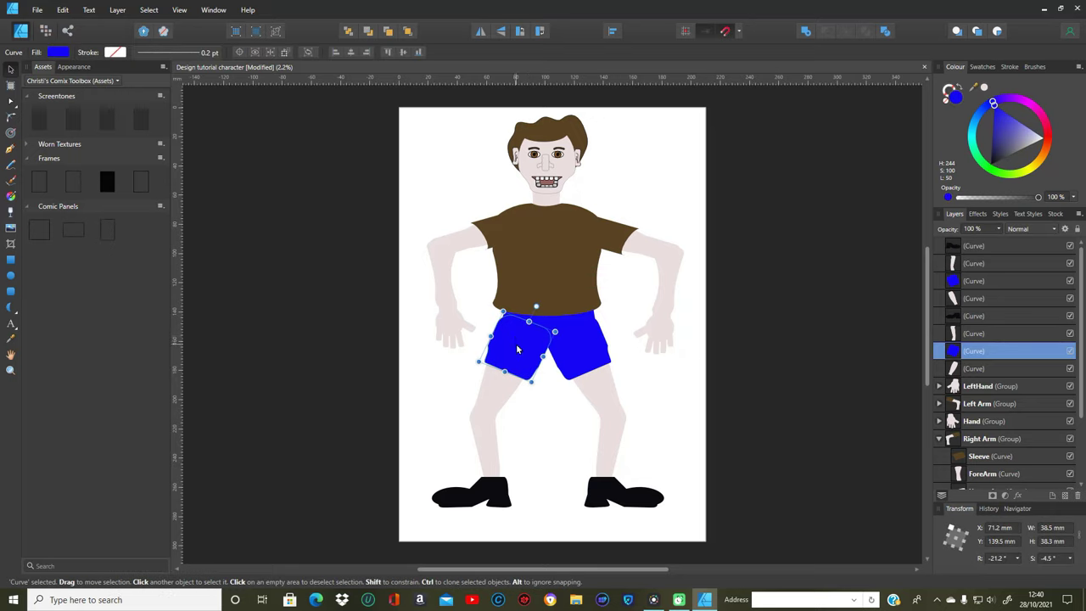
left_click(984, 317, "shift")
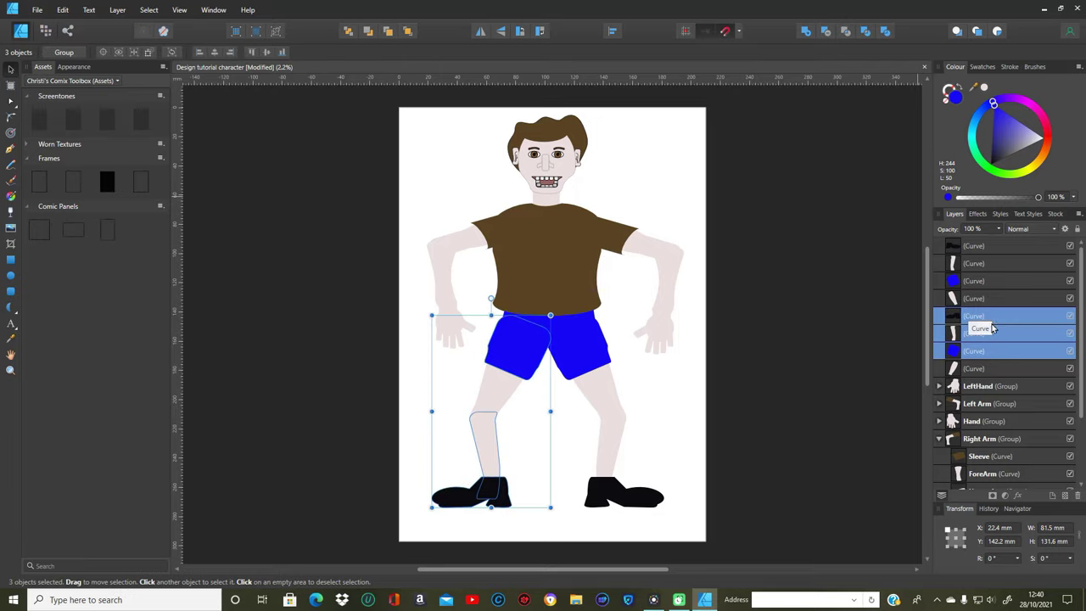
left_click(983, 369, "shift")
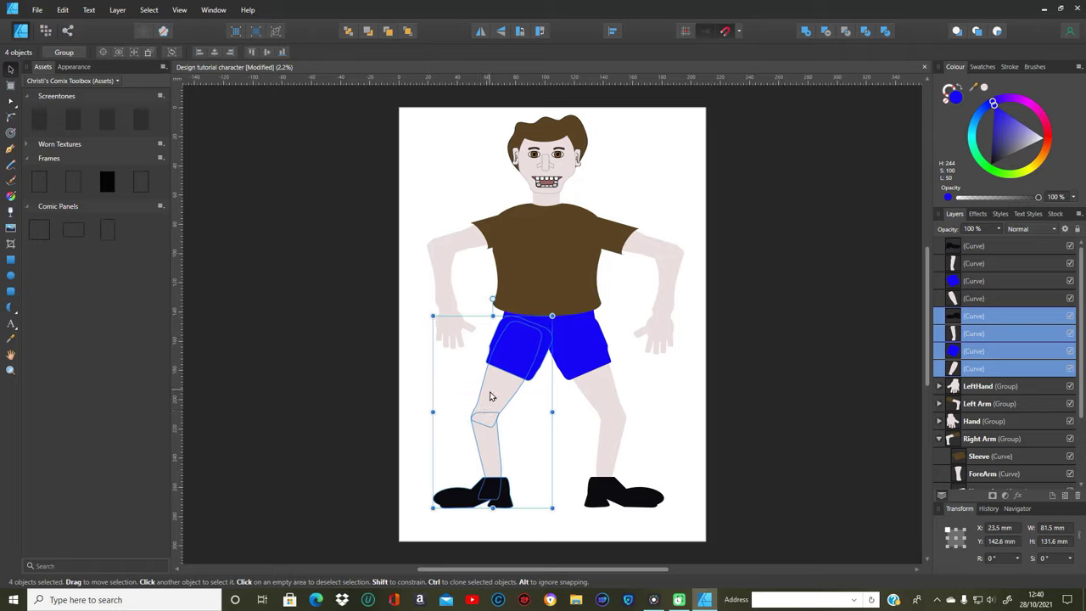
left_click(672, 413)
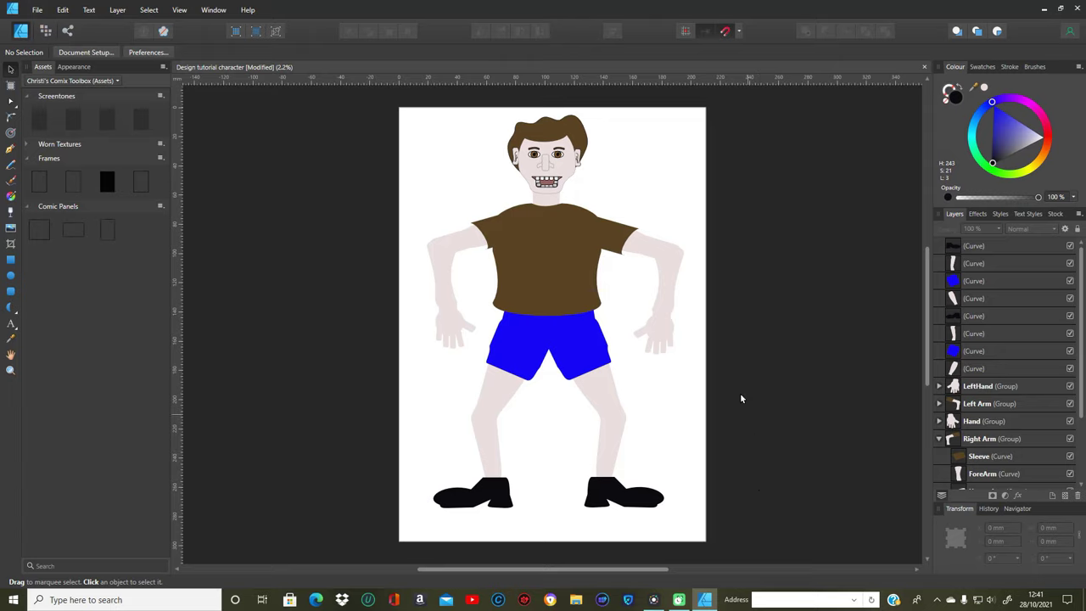
Save As 'Design tutorial character.afdesign' on the Desktop, replacing the existing file.
left_click(38, 10)
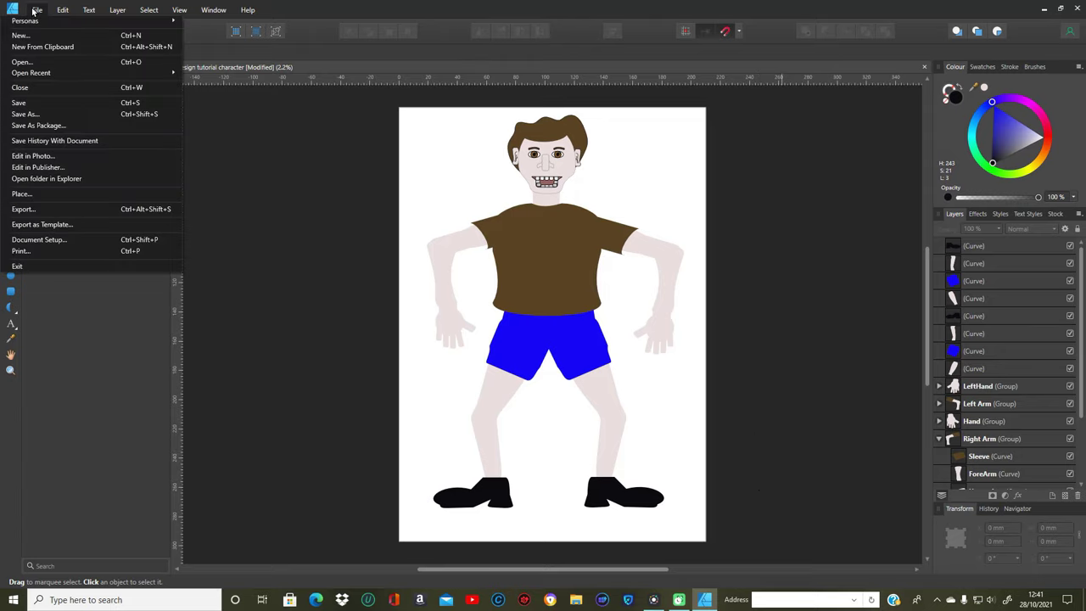
left_click(31, 117)
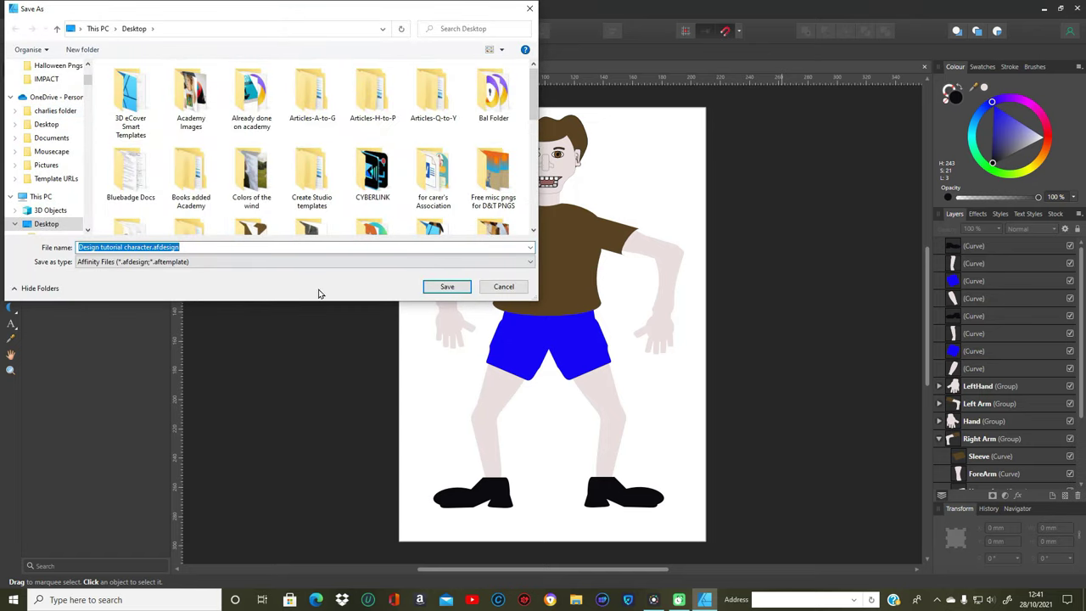
left_click(449, 287)
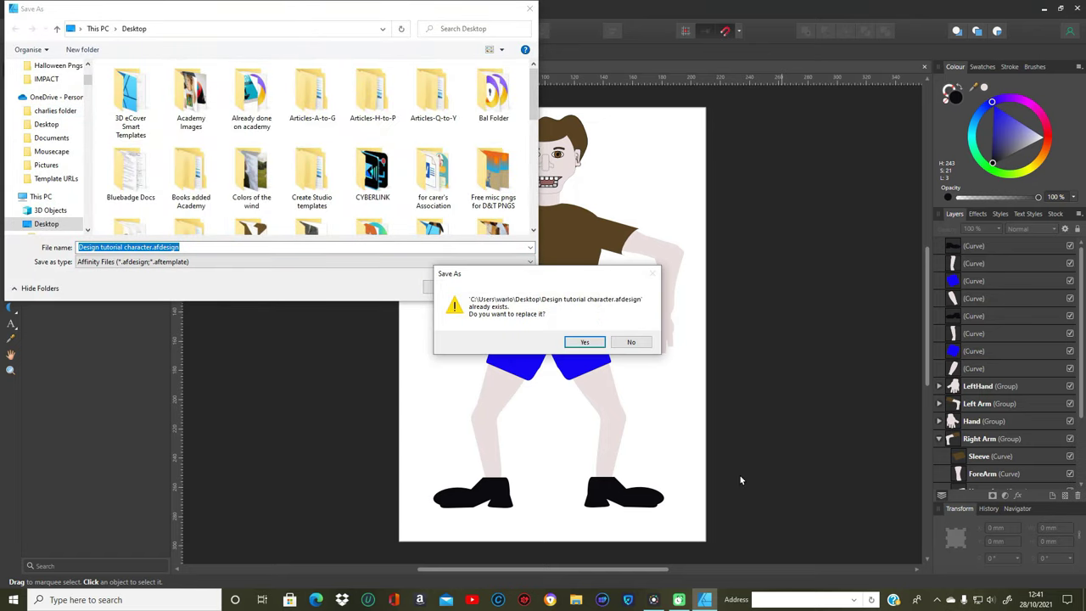
left_click(584, 342)
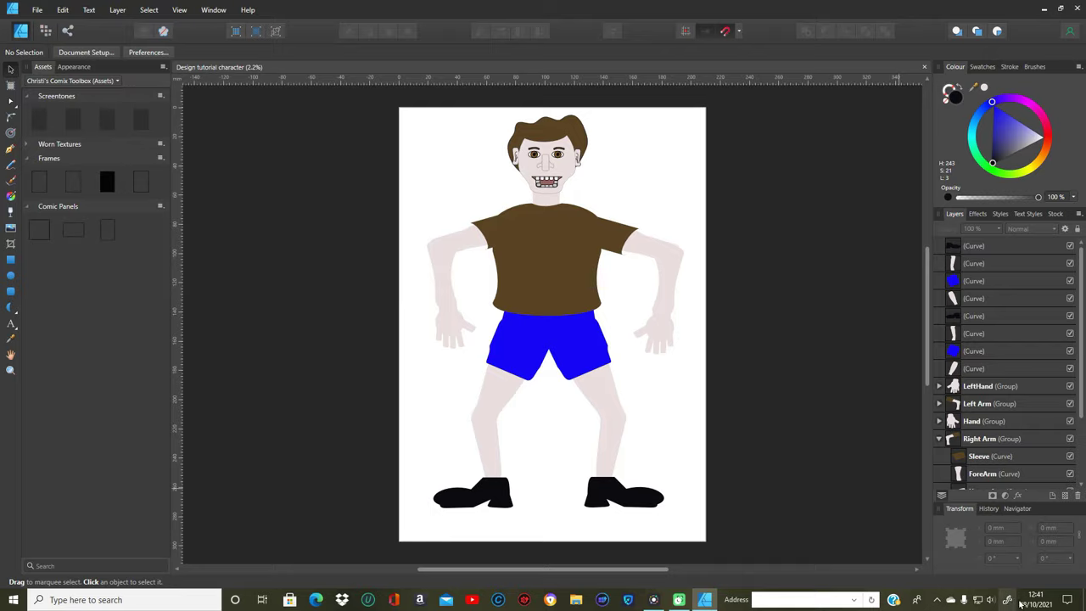